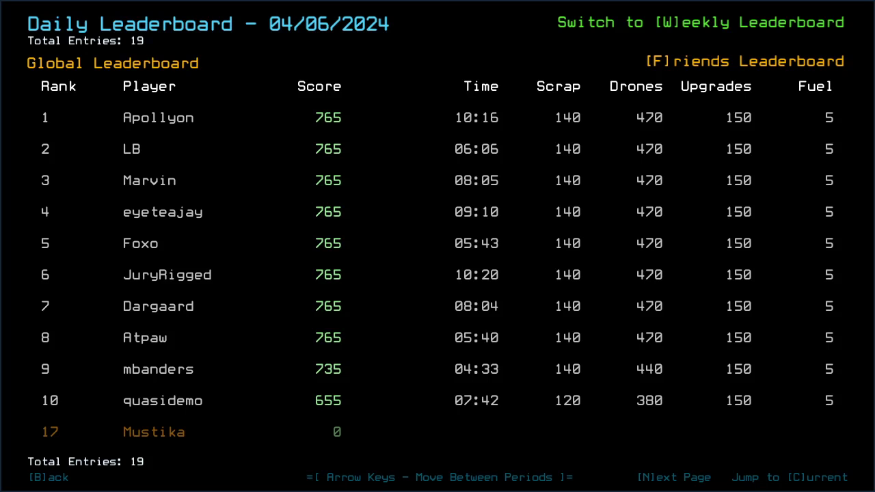
Step: Browse the friends leaderboard, then the modded daily leaderboard, and back out of each
key(f)
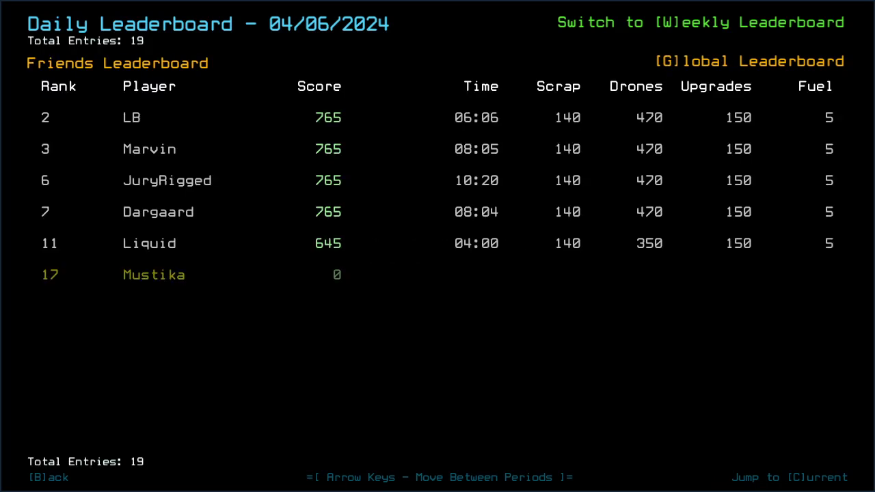
key(b)
key(m)
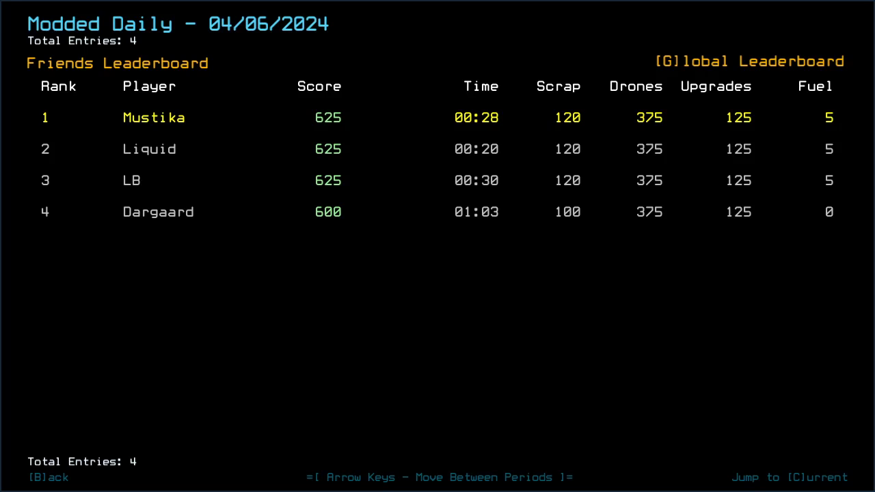
key(b)
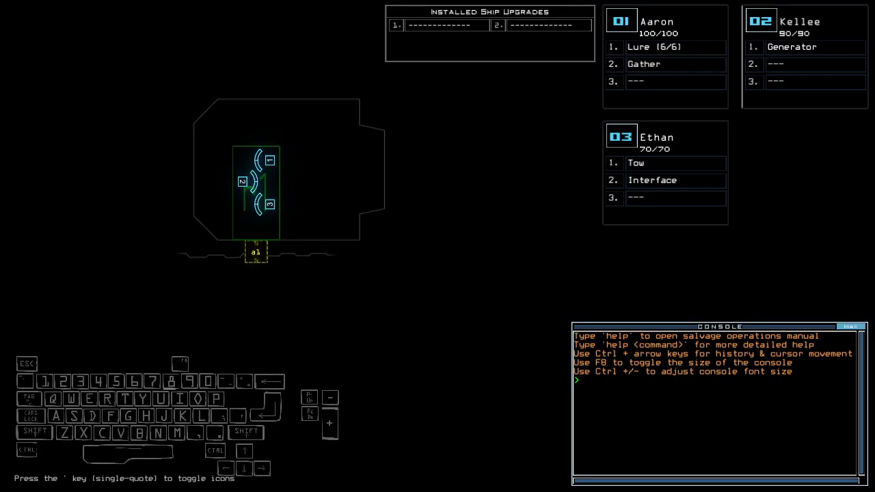
text(sta)
Step: Check the derelict's status and run 'ready 3;set 2' to reshuffle drone loadouts
key(Return)
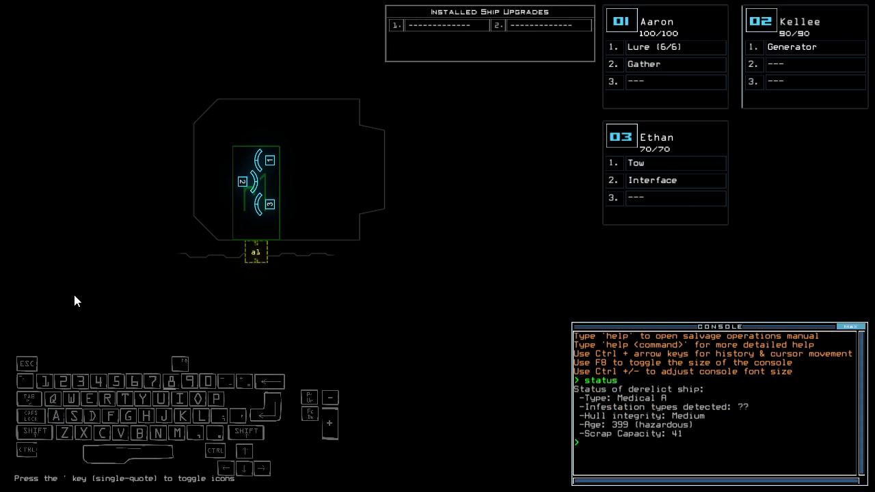
text(ready 3;)
text(set 2)
key(Return)
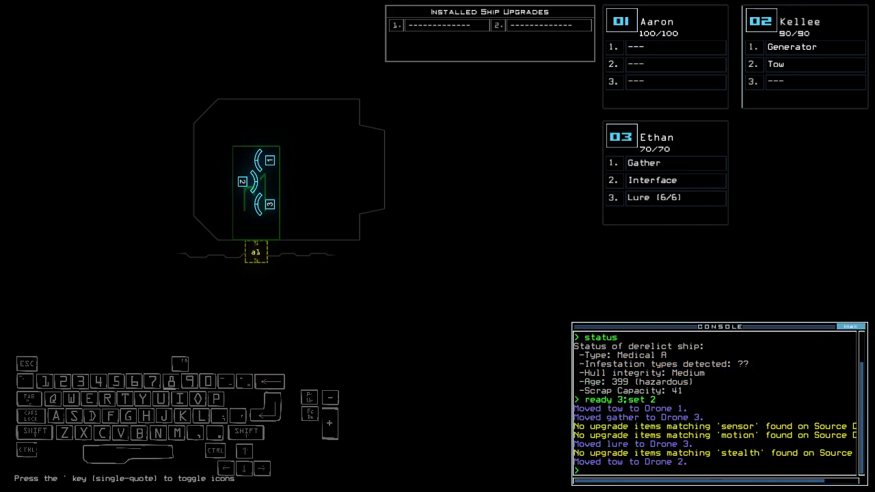
Step: Cycle the drone cameras, check the alias list, and launch the mission with 'go'
key(3)
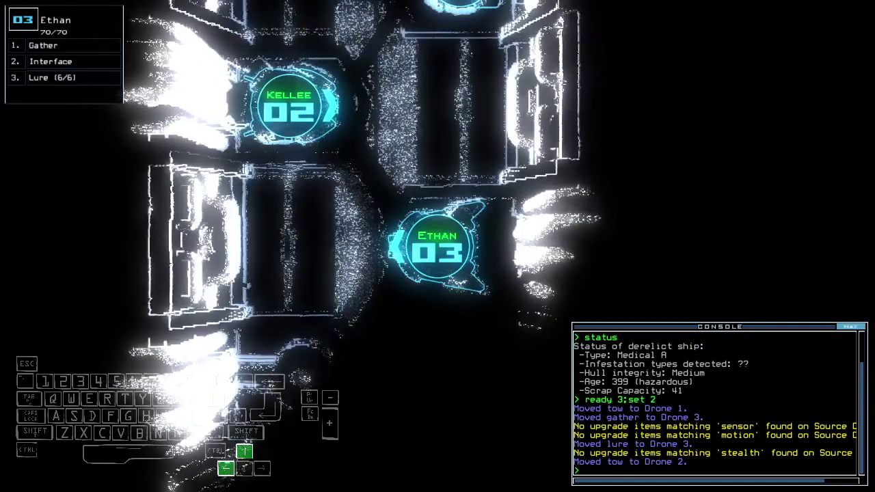
key(2)
key(1)
key(Up)
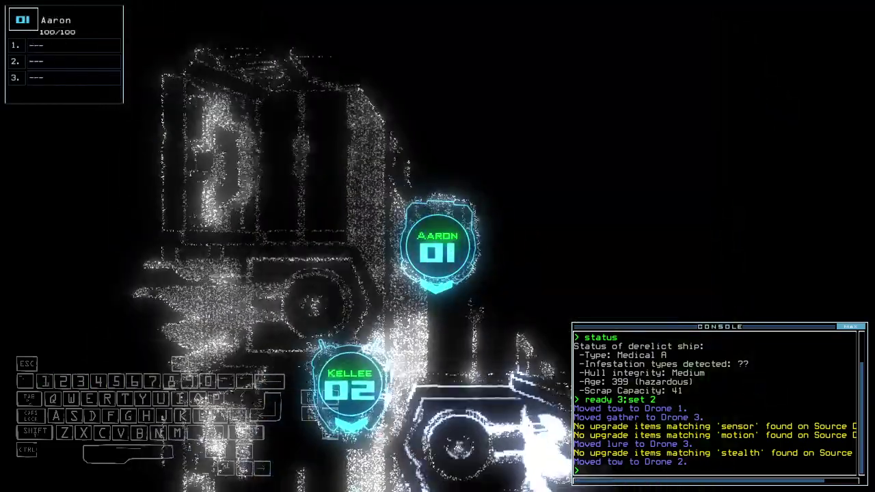
key(Escape)
text(1)
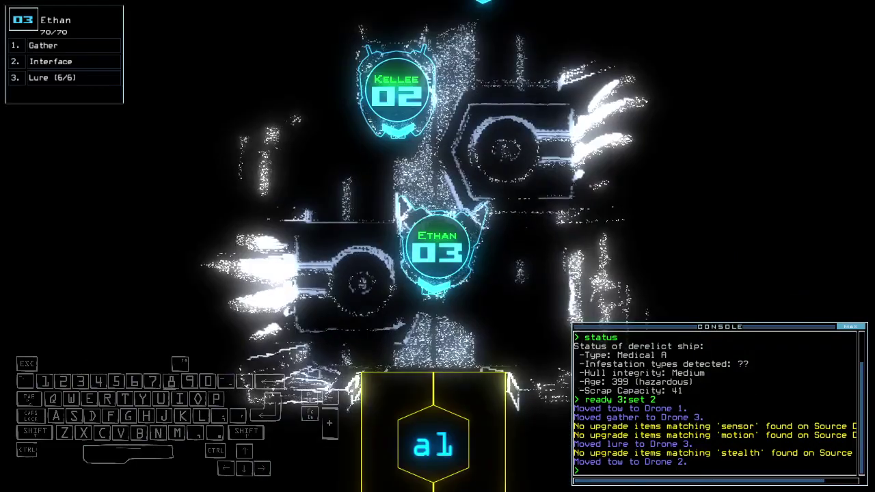
text(go)
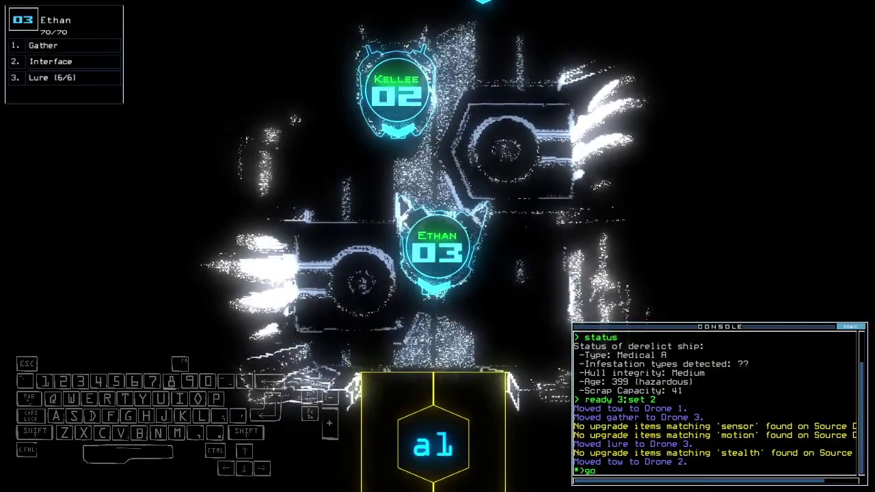
key(ctrl+a)
key(Escape)
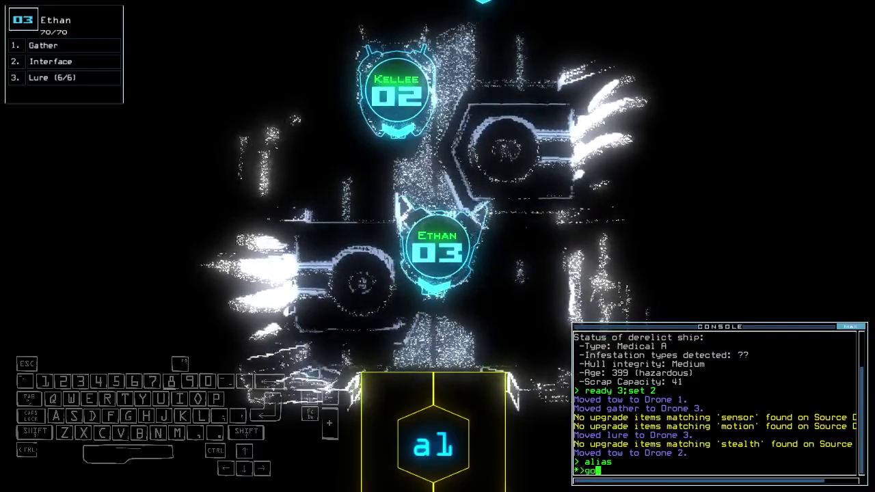
key(Return)
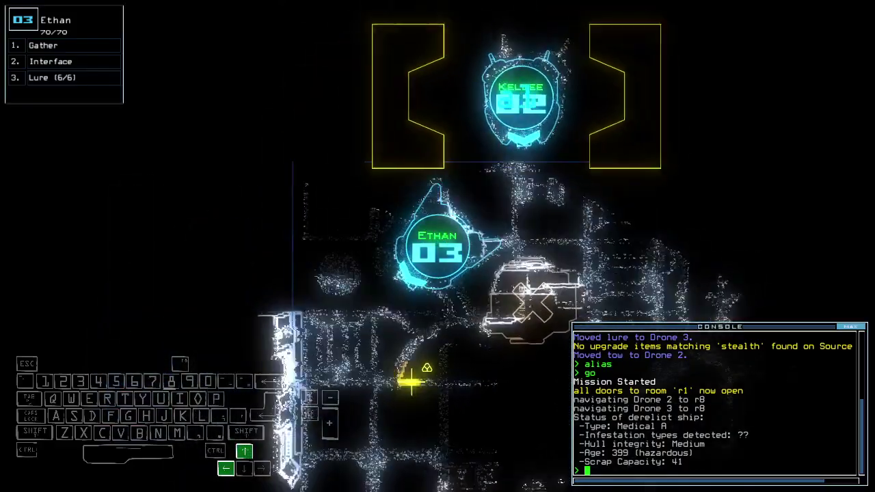
text(2swap)
Step: Give Kellee the Shield from Vinnie, send drone 1 onward, and gather scrap with drone 3
key(Return)
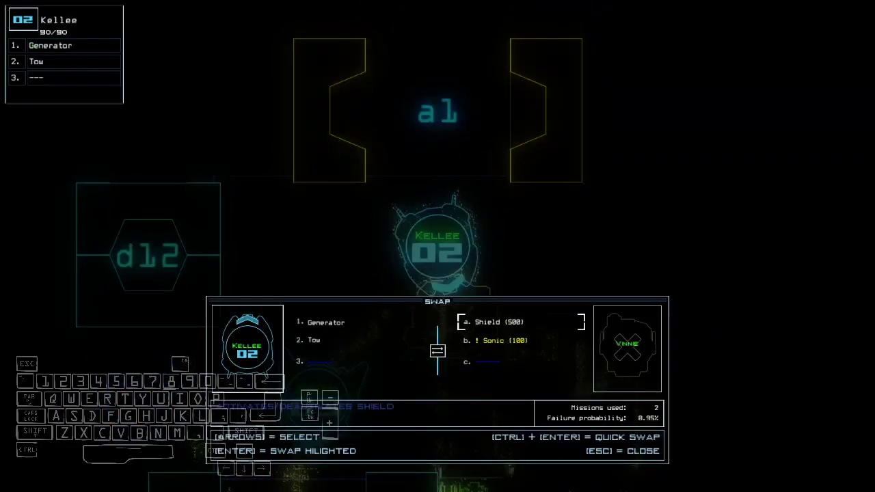
key(Return)
text(navigate 1)
key(Return)
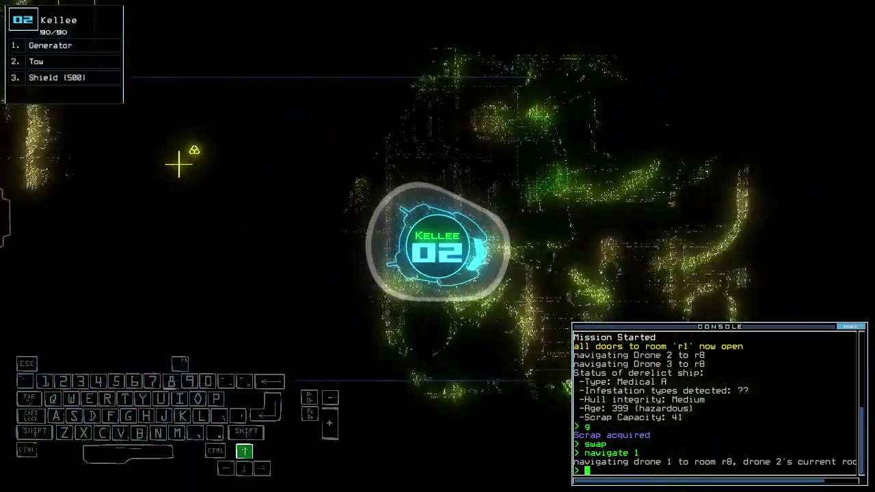
text(gather 3)
key(Return)
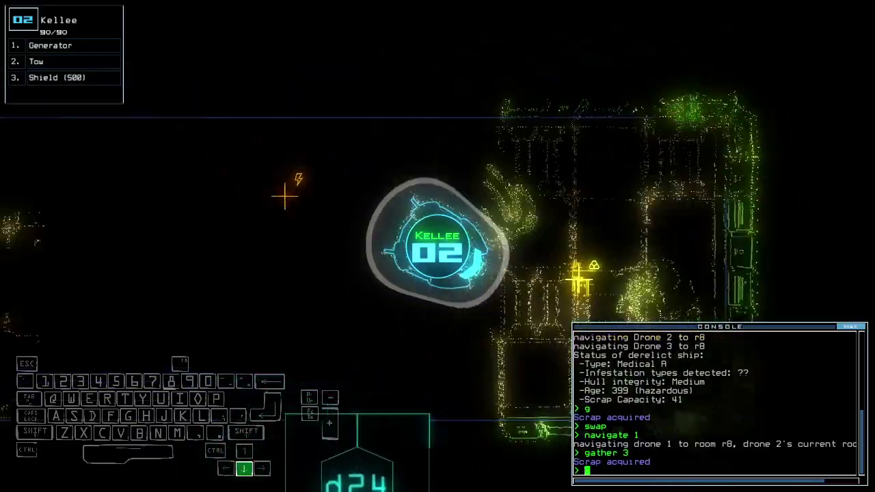
text(g)
Step: Power up the generator and have drone 3 gather scrap
key(Return)
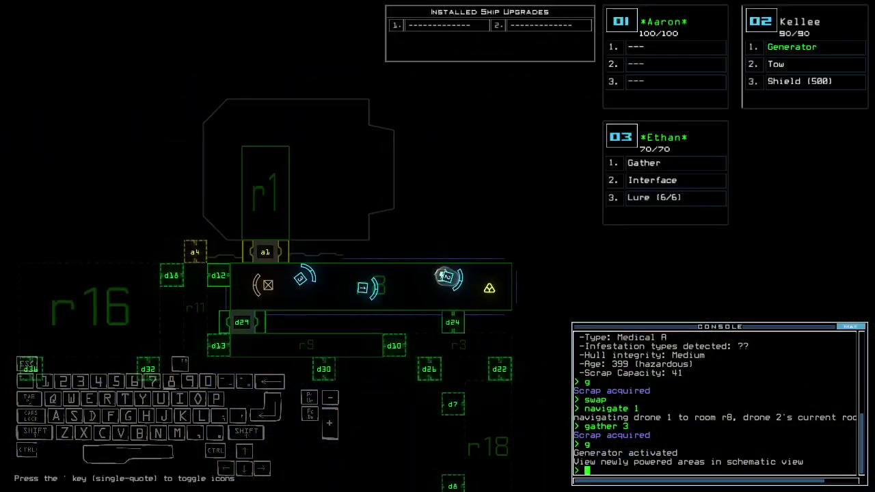
key(space)
key(Up)
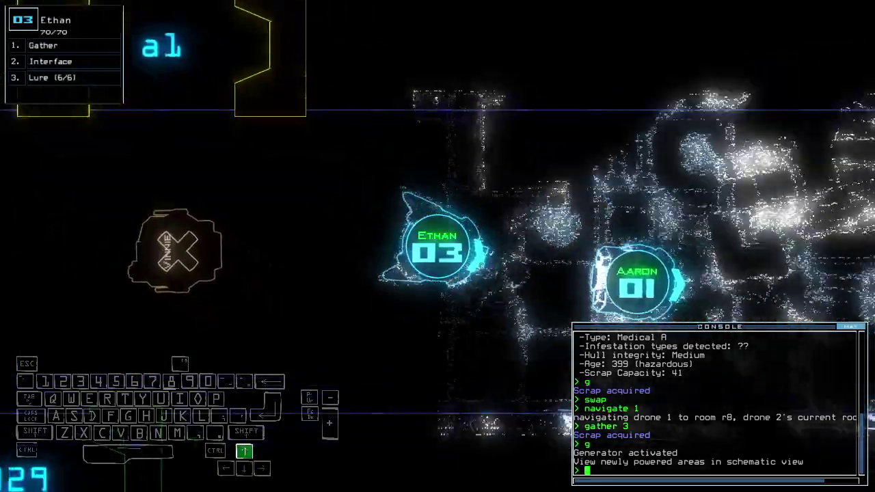
key(Tab)
text(gather 3)
key(Return)
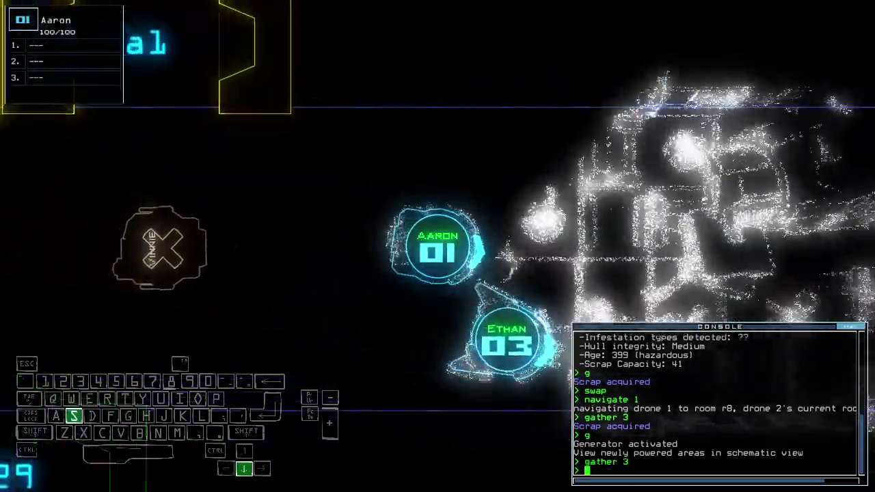
text(swap so)
Step: Move the Sonic upgrade onto Aaron and steer him through the room
key(Return)
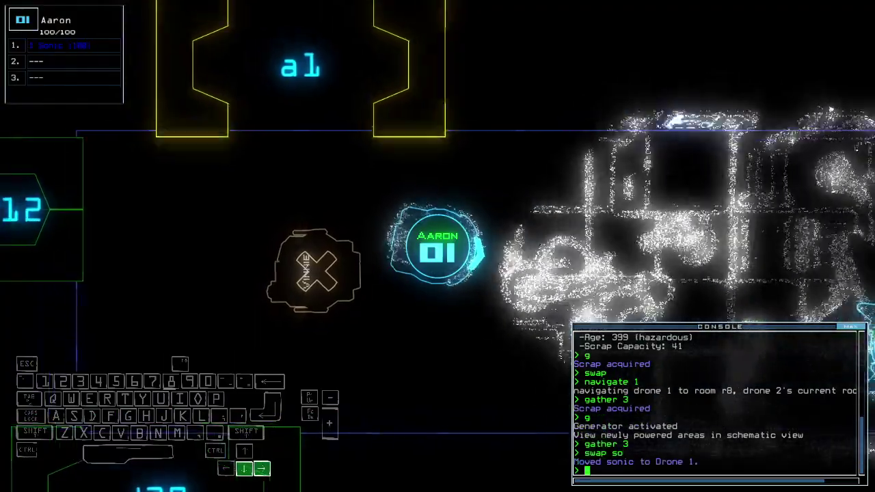
key(Right)
key(Down)
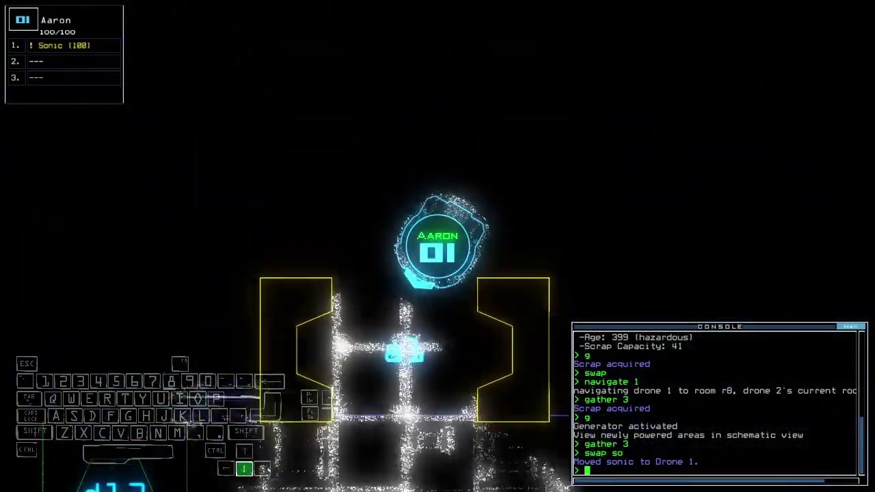
key(space)
Step: Drive Ethan forward, collect the nearby scrap and drop a lure
key(3)
key(Up)
text(g)
key(Return)
text(1)
key(Return)
text(d24)
Step: Send Ethan through door d24 and collect scrap there
key(Return)
key(Up)
key(Left)
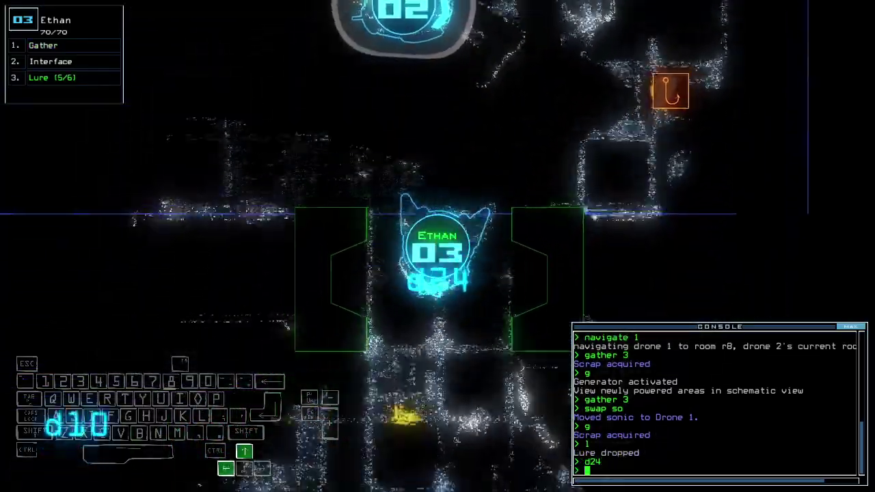
text(g)
key(Return)
text(g)
Step: Steer Ethan through the ship and run a survey that finds 14 rooms
key(Return)
key(Left)
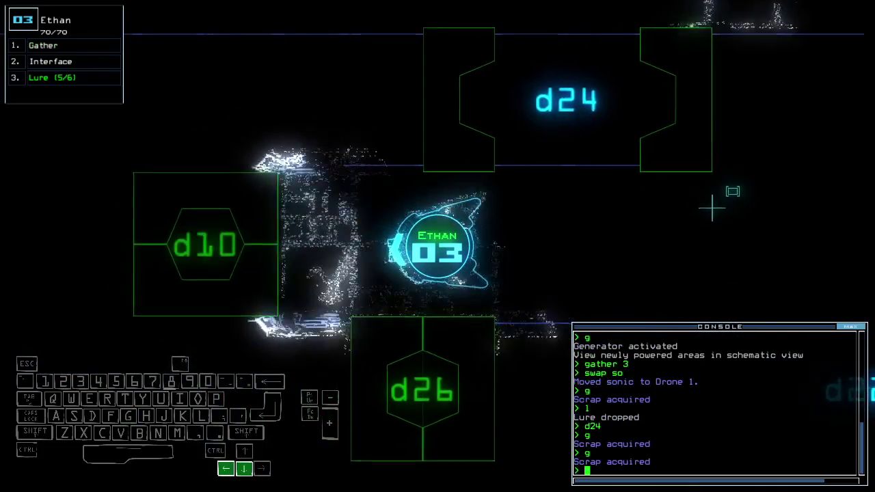
key(Left)
key(Down)
key(Down)
key(Up)
text(r)
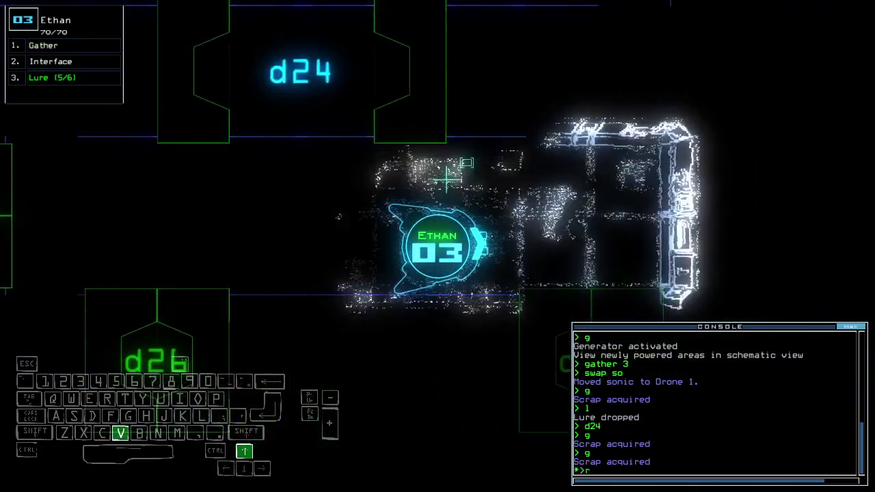
text(v)
key(Return)
text(df)
Step: Attempt the defense command, then drive Ethan forward and drop another lure
key(Return)
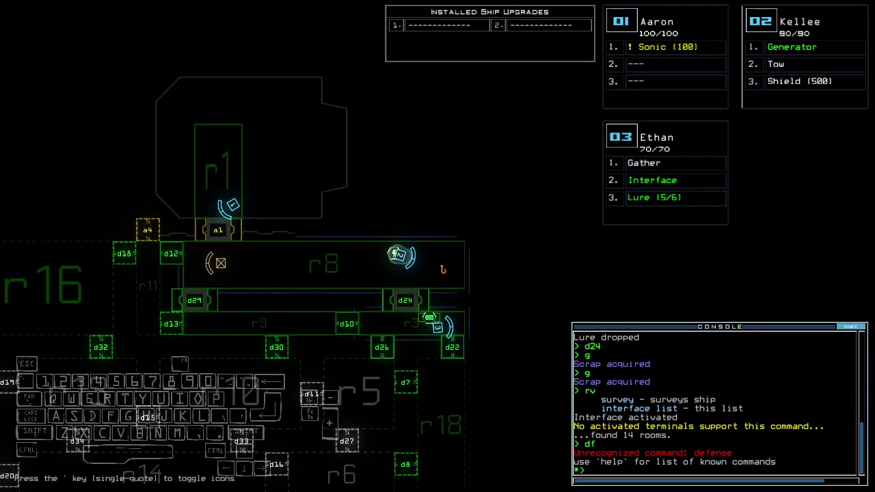
key(Down)
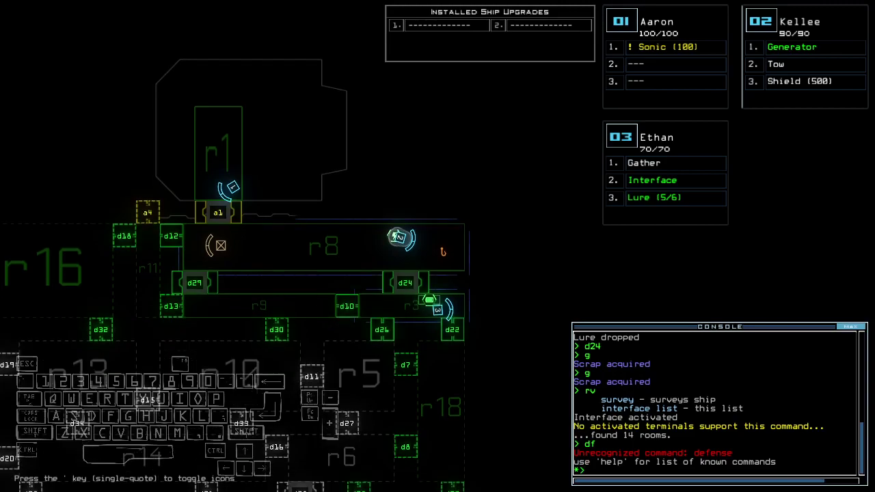
key(space)
text(l)
key(Return)
text(d)
key(Up)
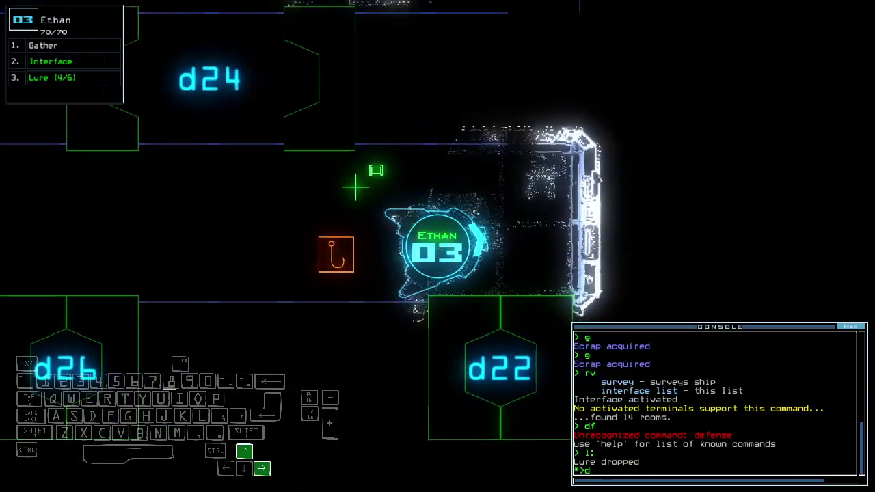
text(22)
Step: Take Ethan through door d22 and back, then close d22
key(Up)
key(Return)
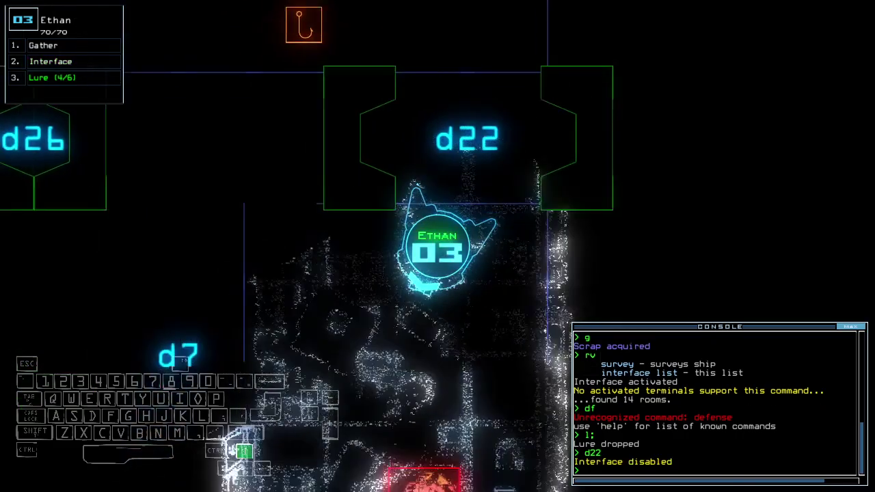
key(Up)
text(d22)
key(Down)
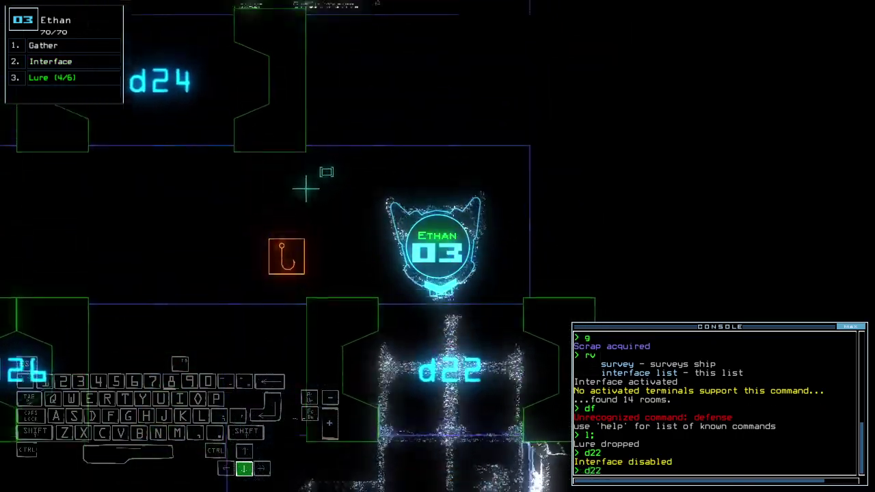
key(Return)
key(space)
key(space)
Step: Retrieve Ethan's dropped lure and drop it again further along
key(Up)
text(pickup)
key(Return)
key(Up)
key(Up)
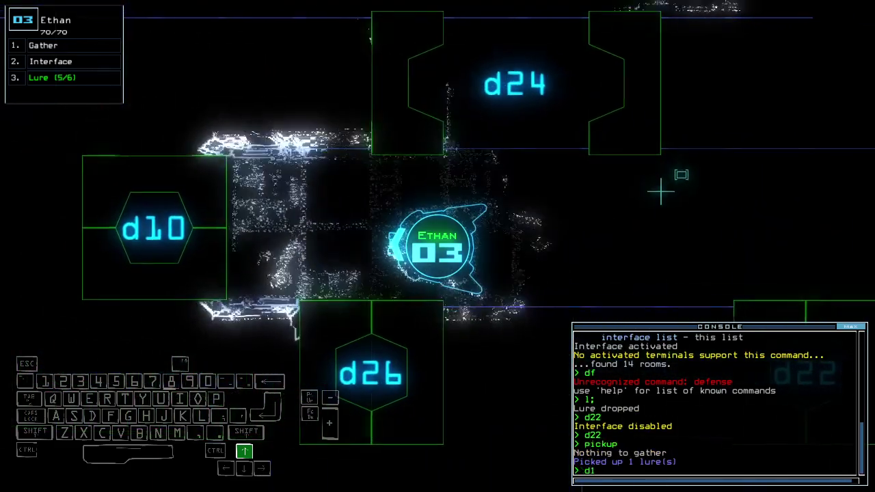
key(Down)
key(space)
text(1)
key(Return)
key(space)
text(d26)
Step: Drive Ethan through door d26 and open door d7 into the next room
key(Return)
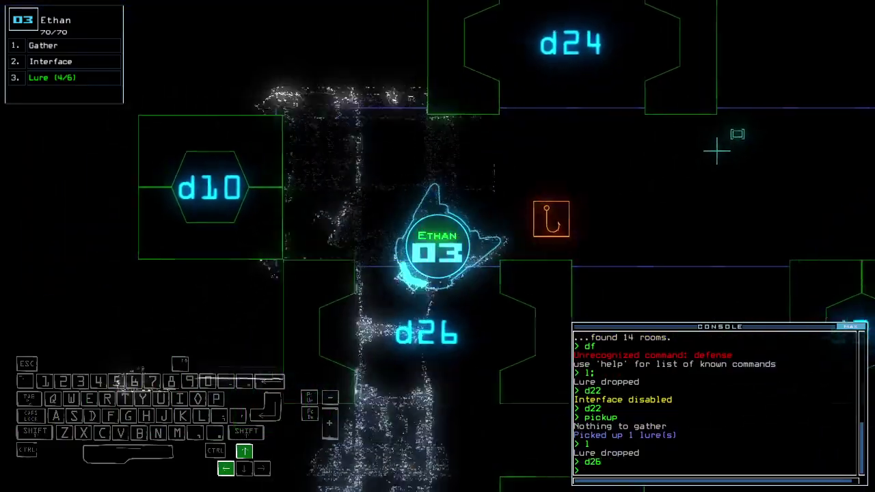
key(Up)
key(Up)
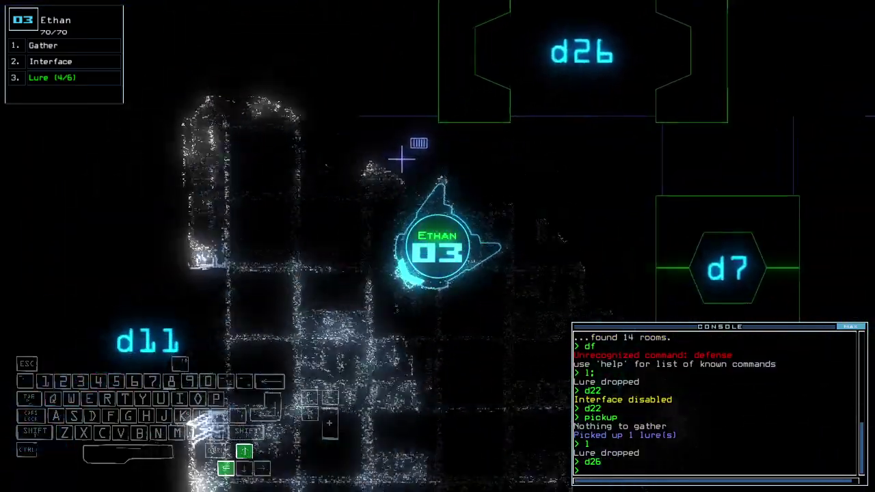
key(Left)
key(Up)
key(Left)
key(Left)
key(Left)
text(d)
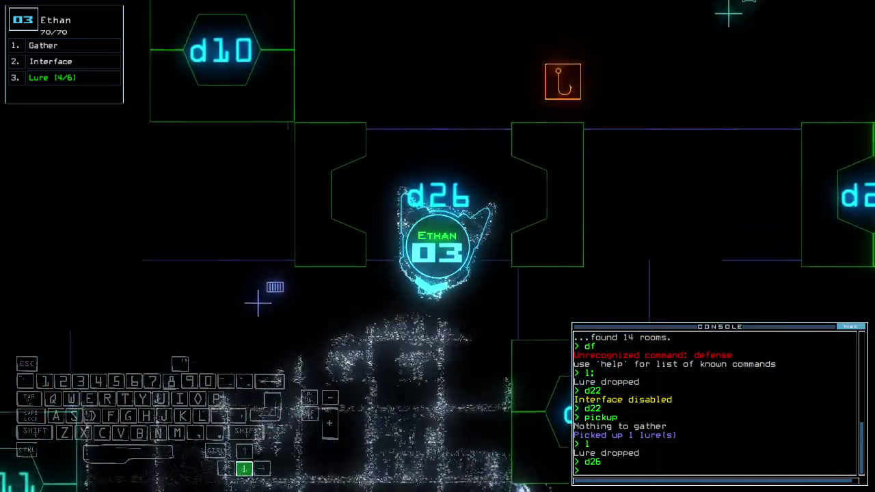
text(7)
key(Return)
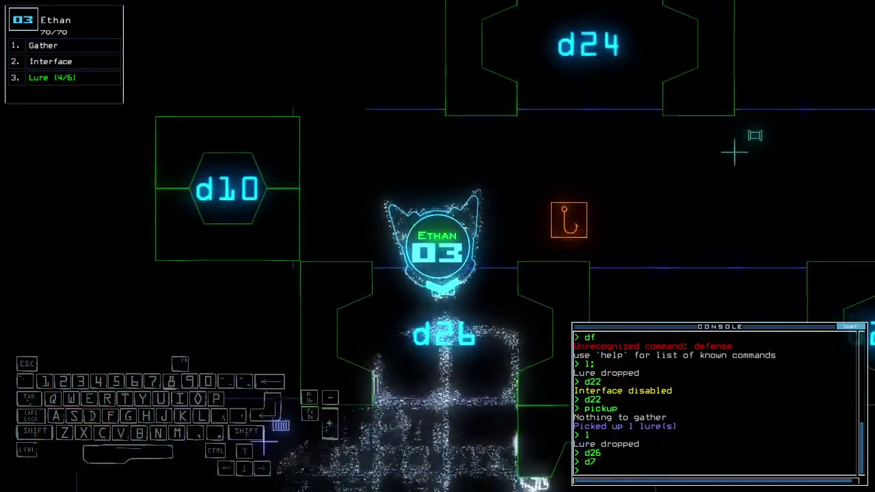
key(Up)
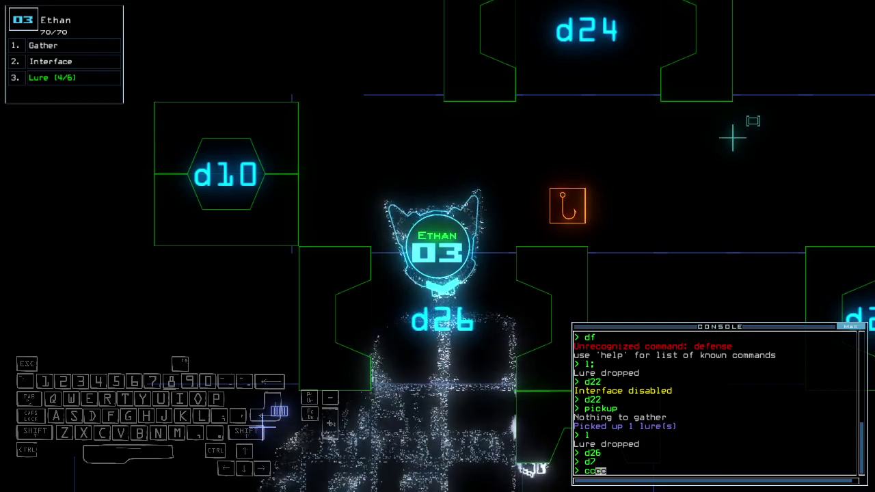
text(cc)
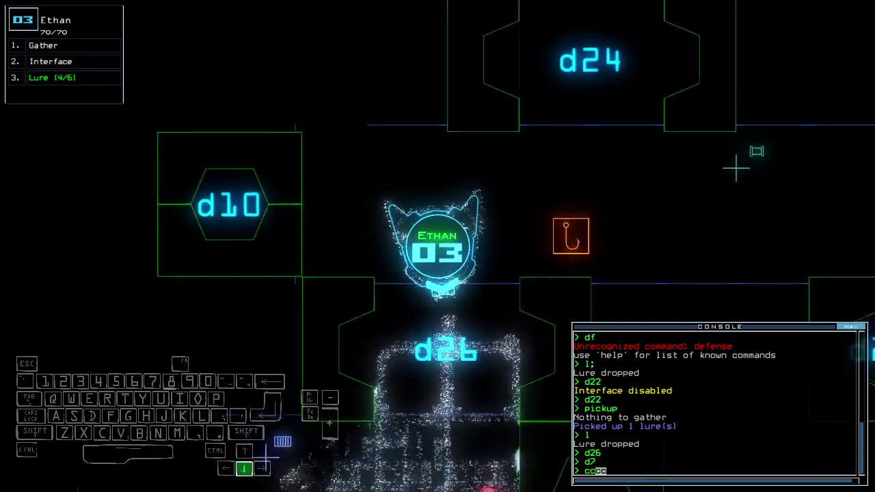
Step: Close the four doors around Ethan with 'cccc'
key(Return)
key(Tab)
key(Tab)
key(Up)
key(Left)
text(d22)
Step: Open door d22 and drive Ethan through it
key(Return)
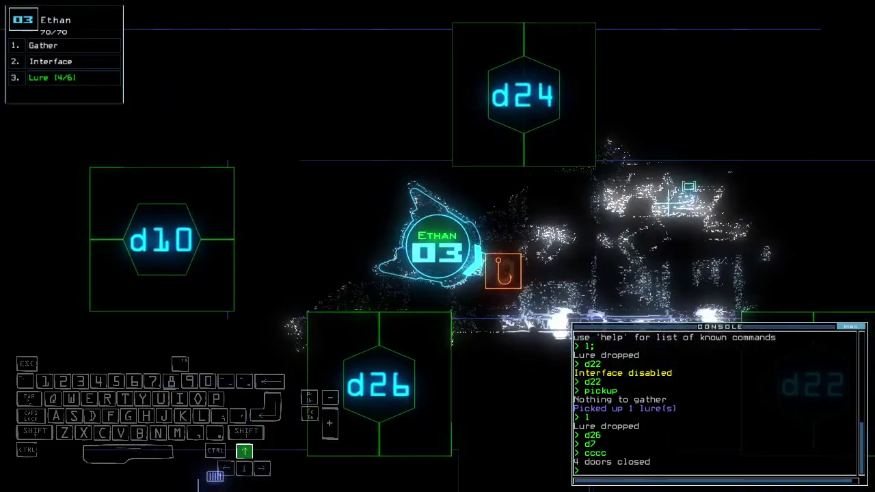
key(Left)
key(Up)
key(Up)
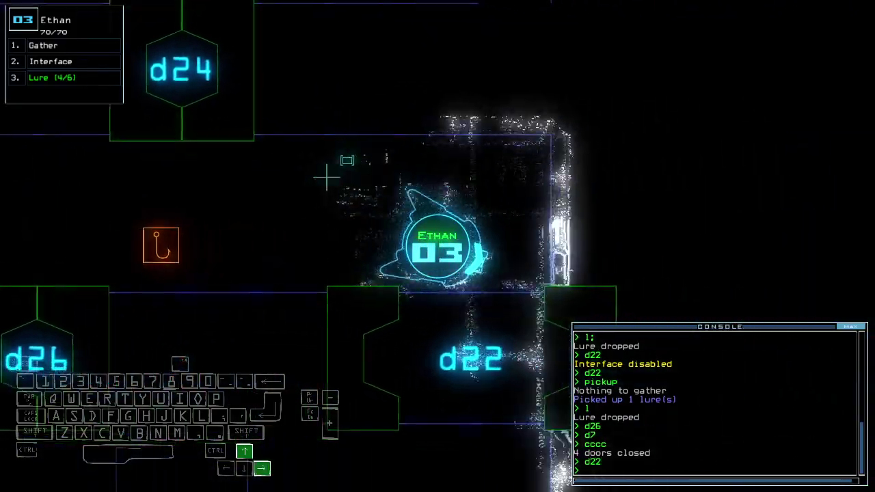
key(Up)
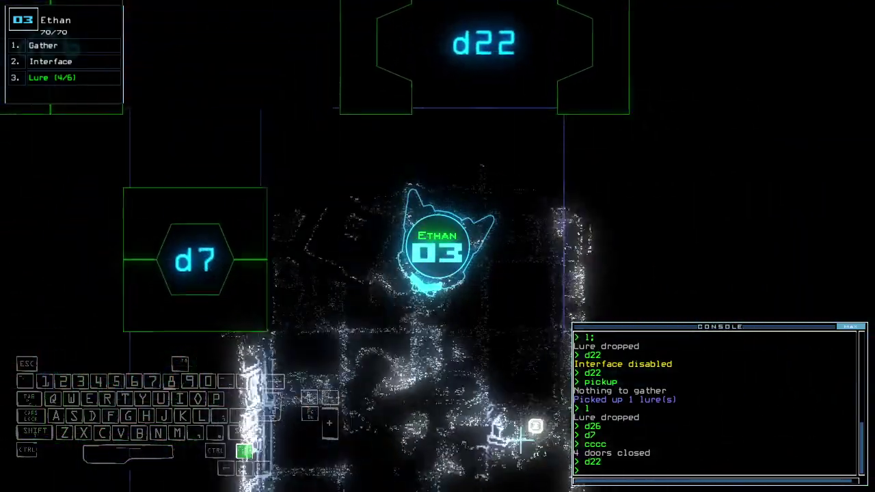
key(Up)
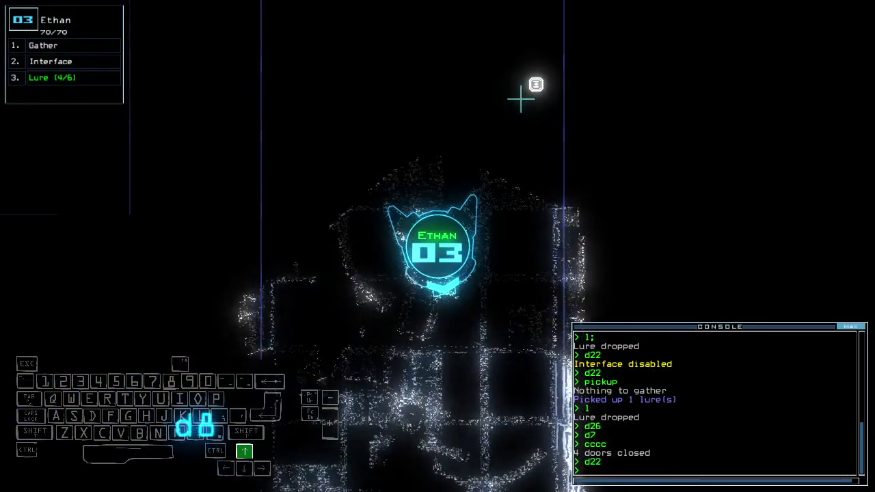
Step: Gather scrap beyond d22, open door d29, send drone 1 to r9, and drop a lure
key(Left)
key(space)
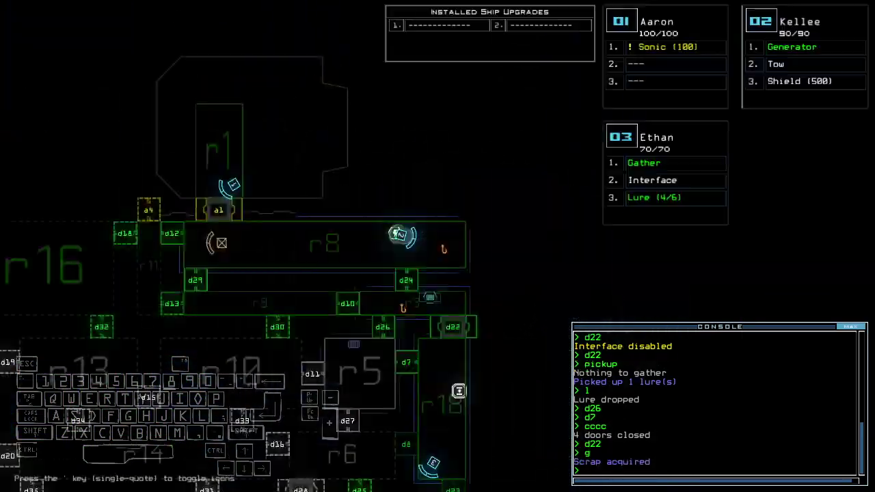
text(g)
key(Return)
text(29)
key(Return)
text(m)
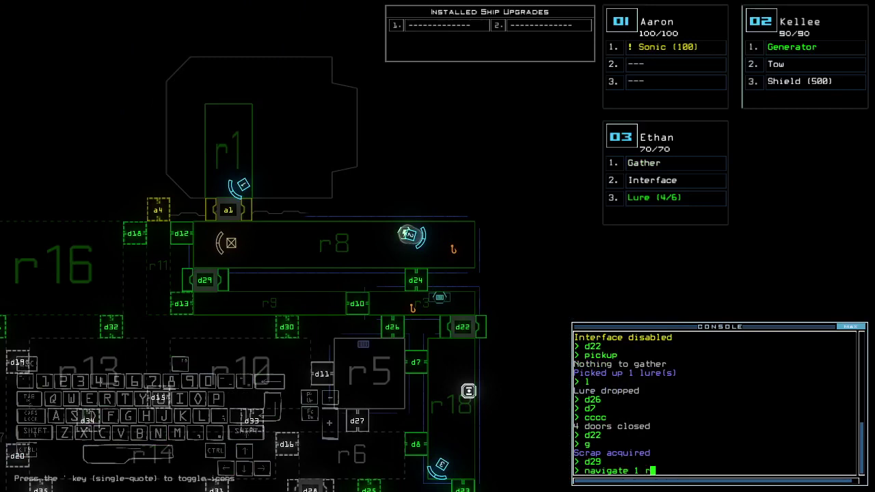
text(9)
key(Return)
text(3l)
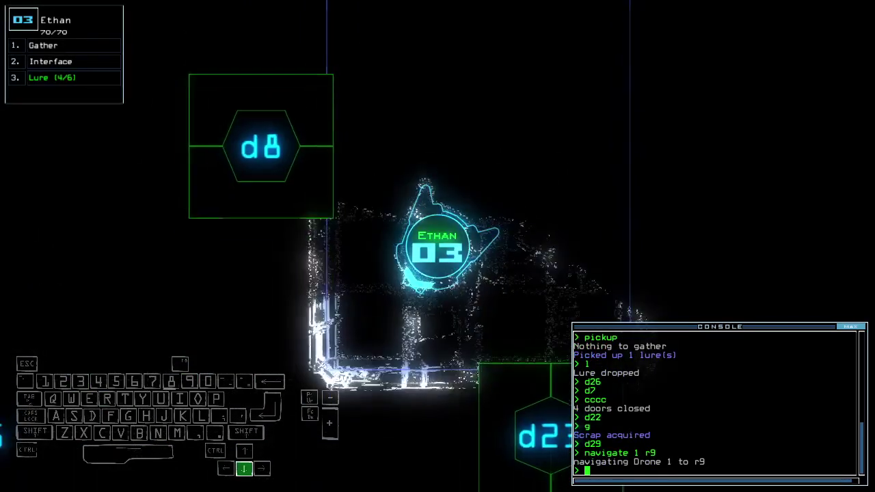
key(Return)
text(d23)
Step: Open door d23, drive Ethan up and left back to it, and reopen it
key(Return)
key(Up)
key(Up)
key(Up)
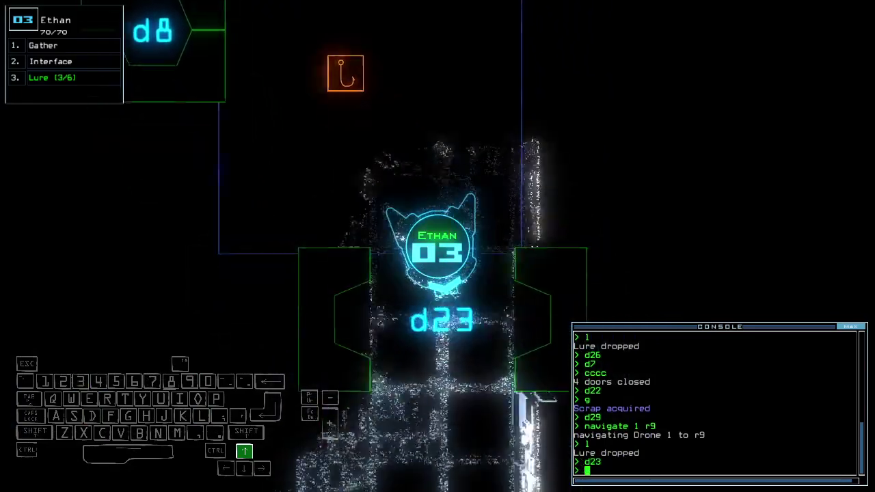
key(Up)
key(Up)
key(Up)
key(Up)
key(Up)
key(Left)
key(Left)
key(Left)
key(Up)
key(Up)
key(Up)
key(Up)
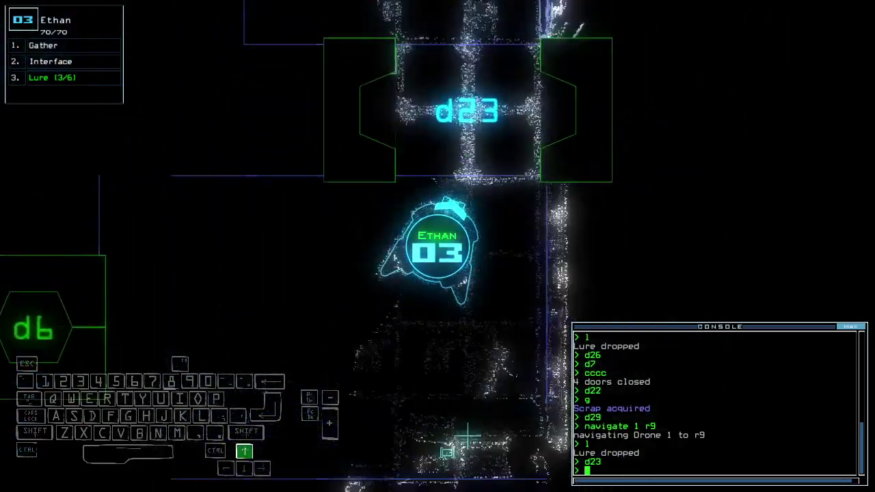
key(Up)
text(d23)
key(Return)
key(Up)
key(Up)
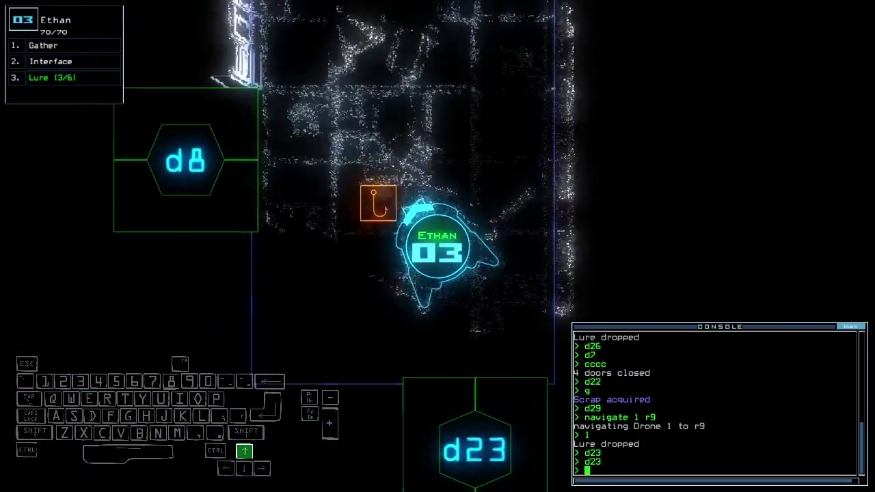
Step: Open door d8 beside Ethan, drop another lure, and pick up the nearby one
key(Up)
key(Up)
text(d8)
key(Return)
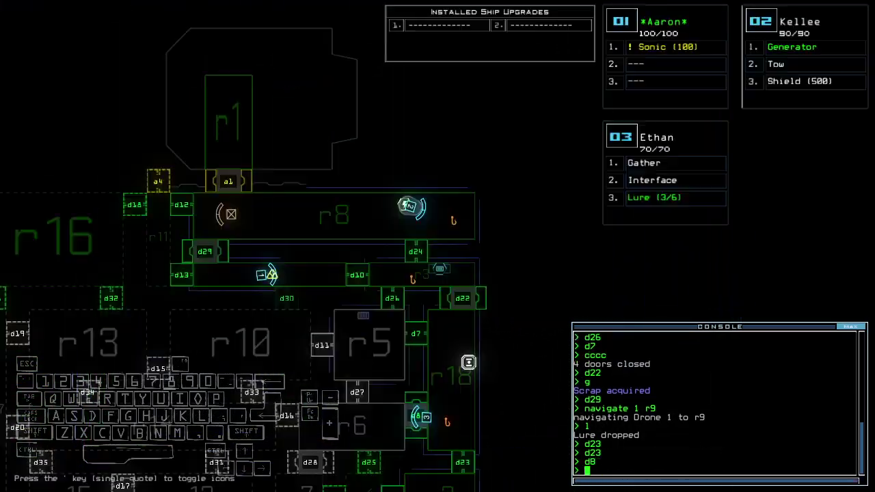
key(Up)
key(Left)
key(Down)
key(Down)
key(Return)
text(d8)
key(Return)
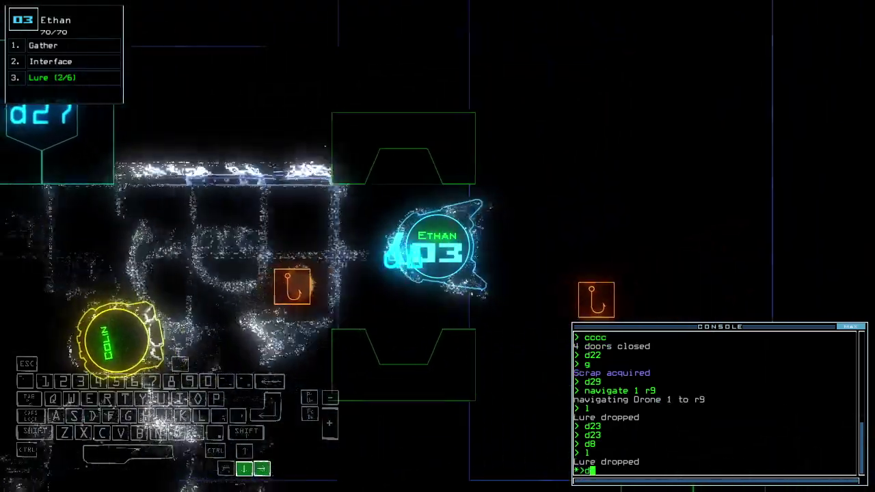
key(Right)
key(Right)
text(p)
key(Return)
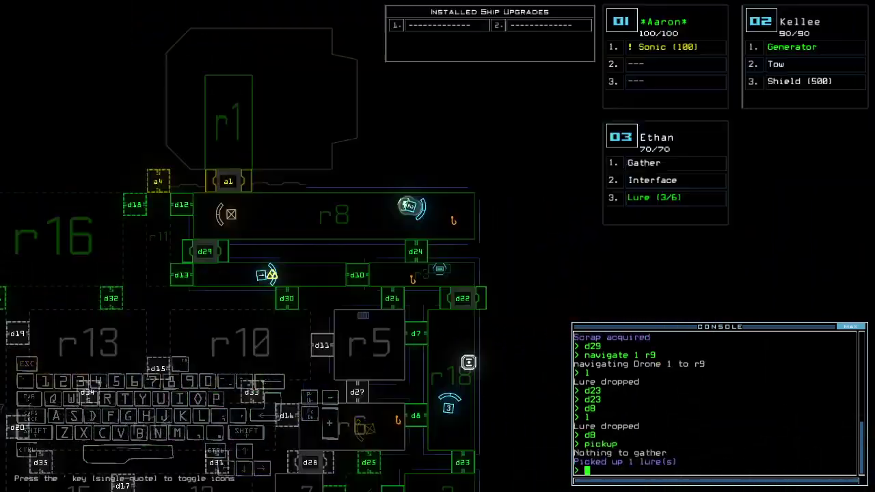
text(nd)
Step: Recall all drones to the ship at r1 and check the mission time
key(Return)
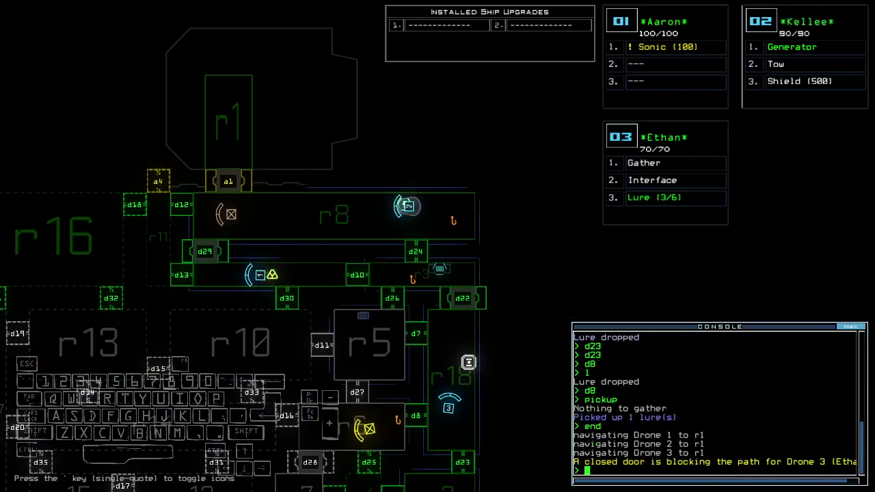
text(te)
key(Return)
text(te)
key(Return)
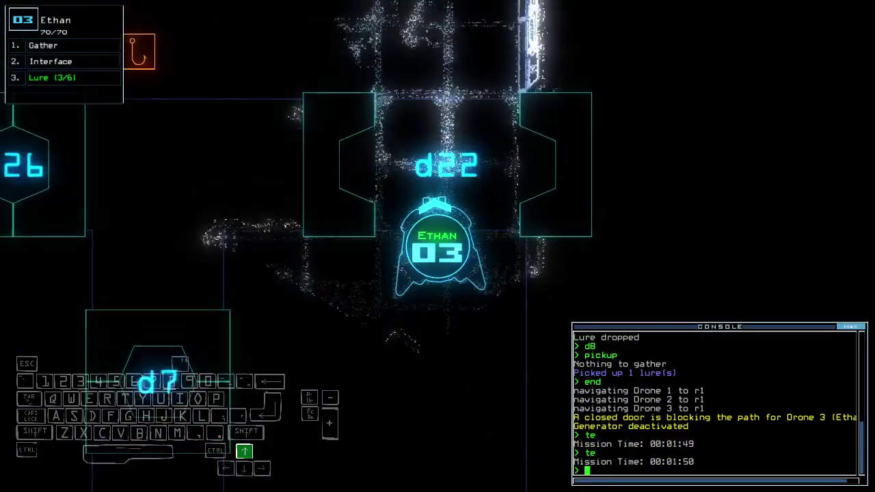
Step: Move Kellee to door d24 and power it with her generator
key(3)
key(2)
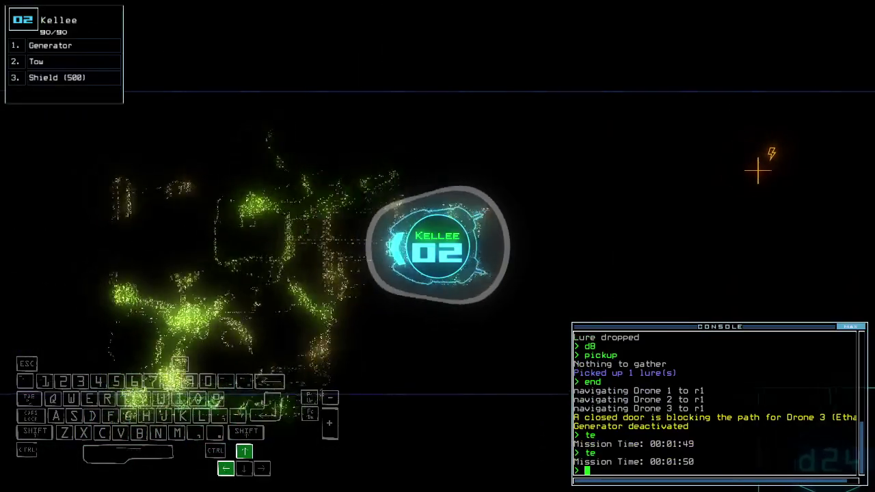
key(Up)
text(generator ;d)
key(Left)
key(Down)
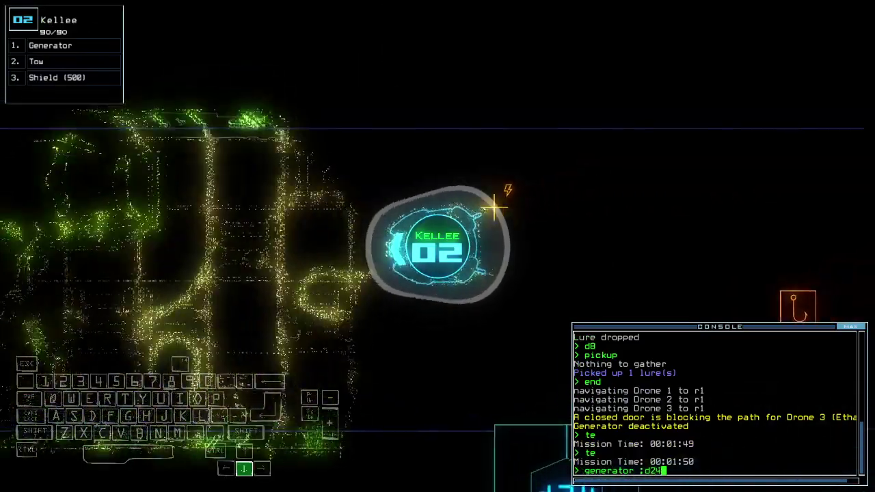
key(Return)
text(te)
Step: Check the mission time, view the lower rooms, and pick up the lure beside Ethan
key(Return)
key(Tab)
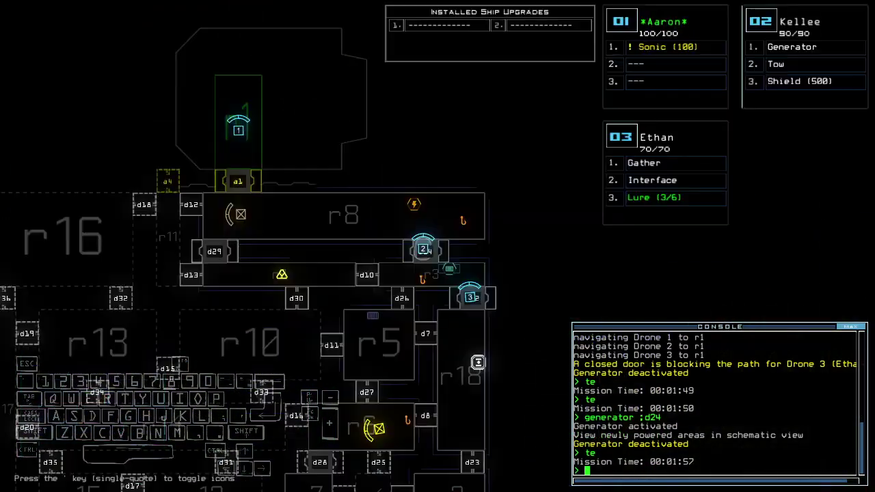
key(Down)
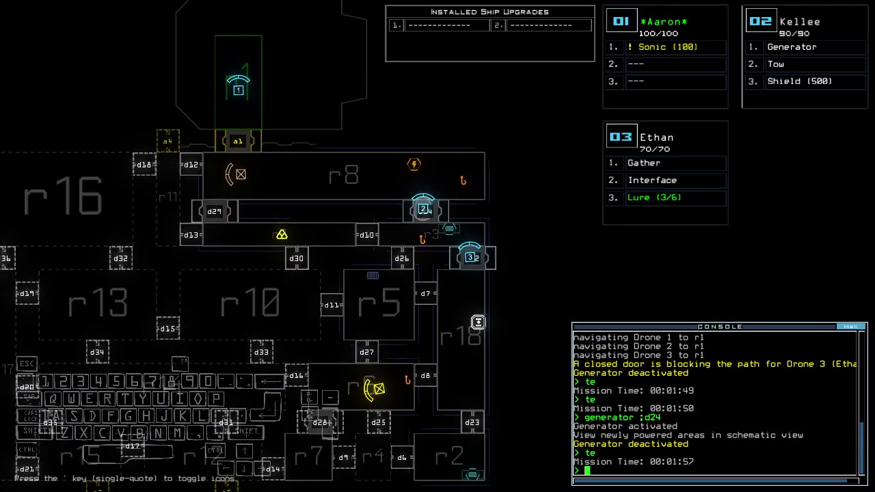
key(3)
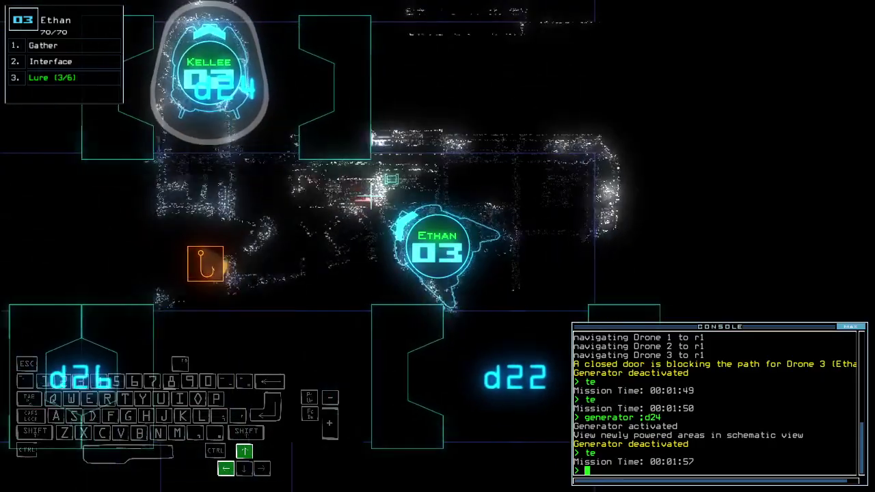
text(p)
key(Return)
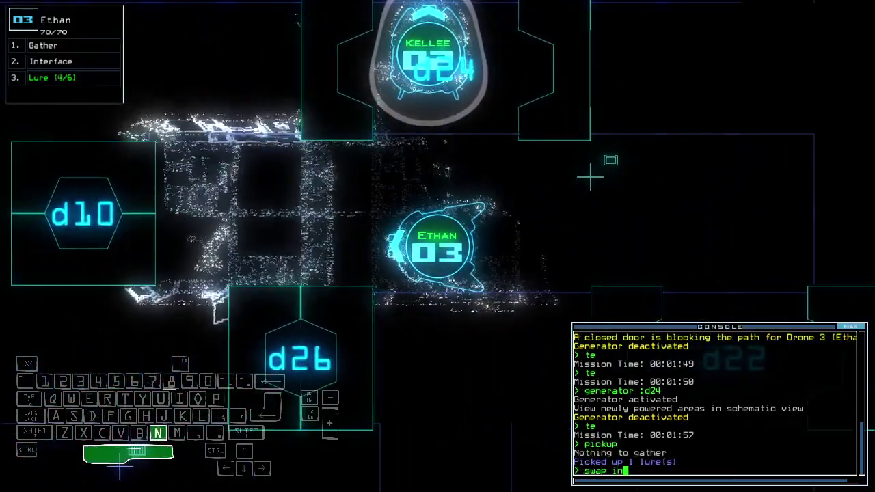
text(2generator)
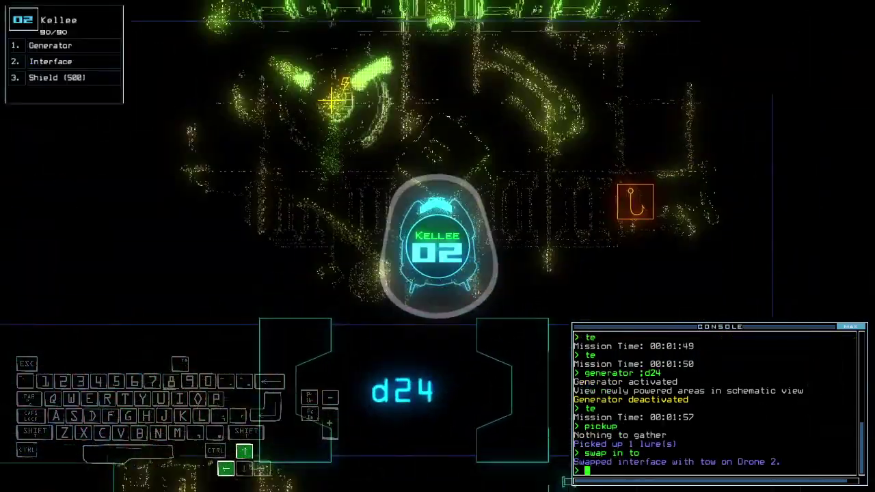
Step: Activate Kellee's generator and have Ethan pick up the next lure
key(Return)
key(3)
text(generator)
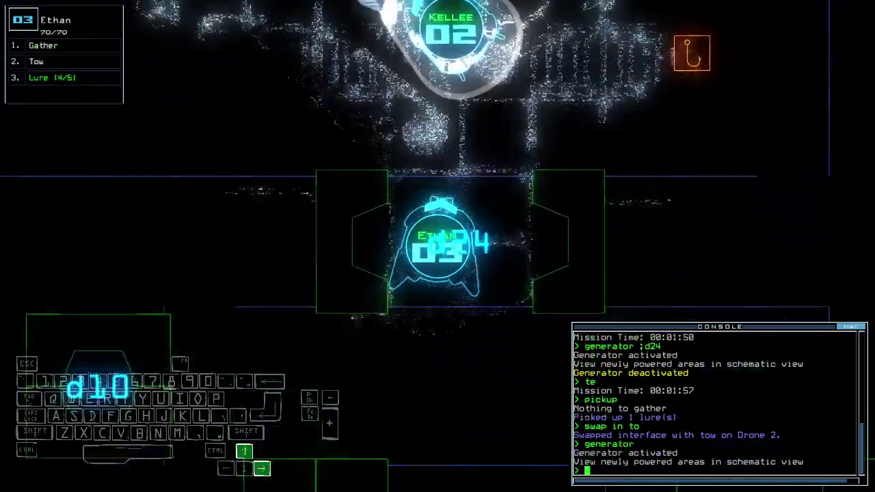
key(Up)
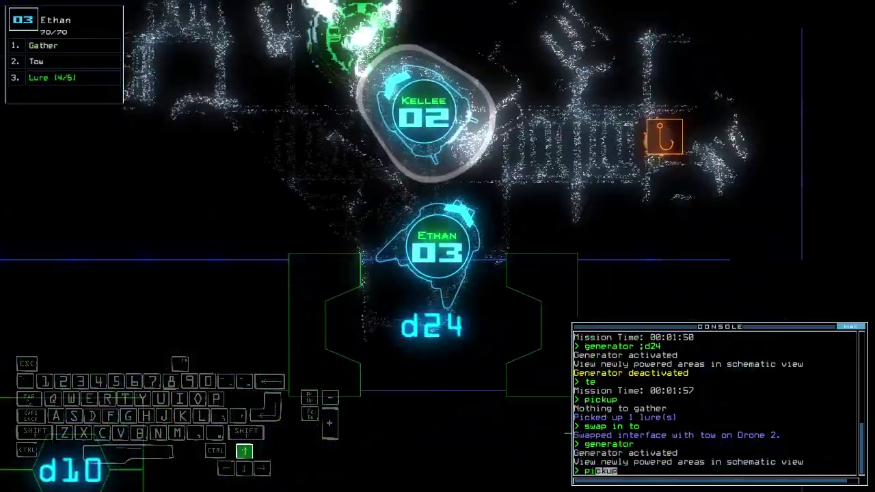
key(Return)
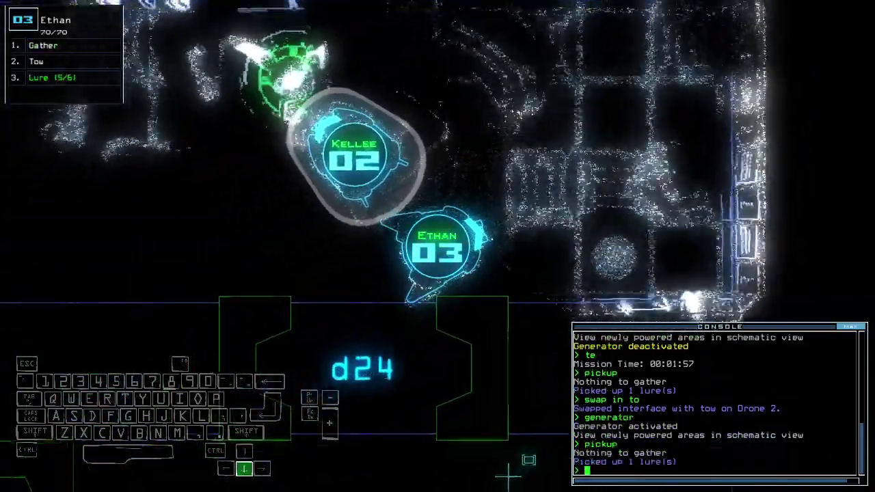
key(Down)
key(Down)
Step: Drive Ethan past door d24, close the three doors around it, and open door d10
key(Left)
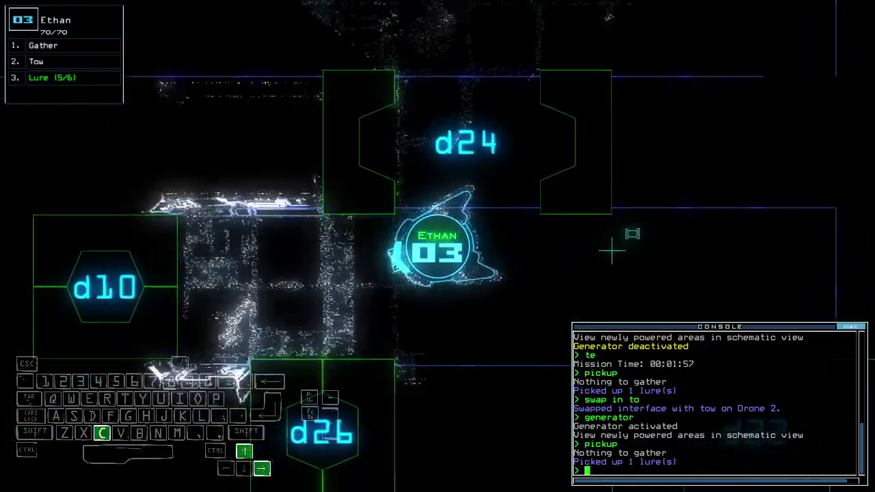
text(ccc)
key(Return)
text(d10)
key(Return)
key(Right)
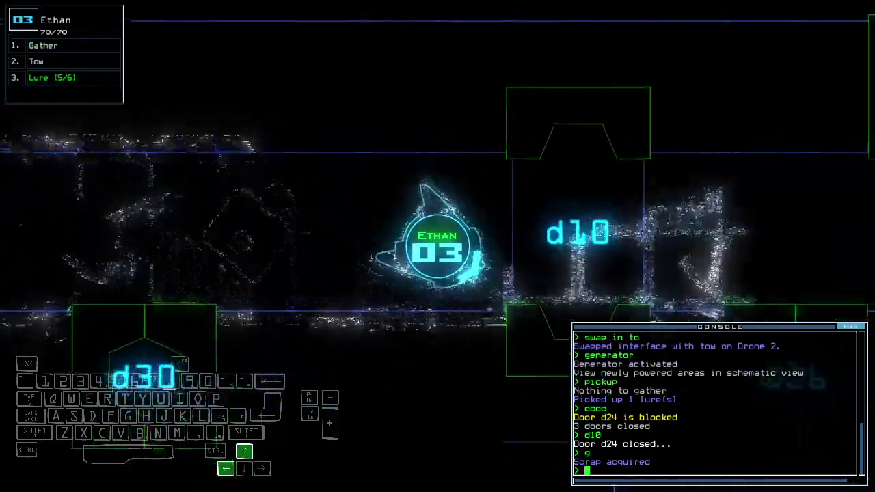
Step: Steer Ethan down through door d22 and open door d8 toward drone Colin
key(Up)
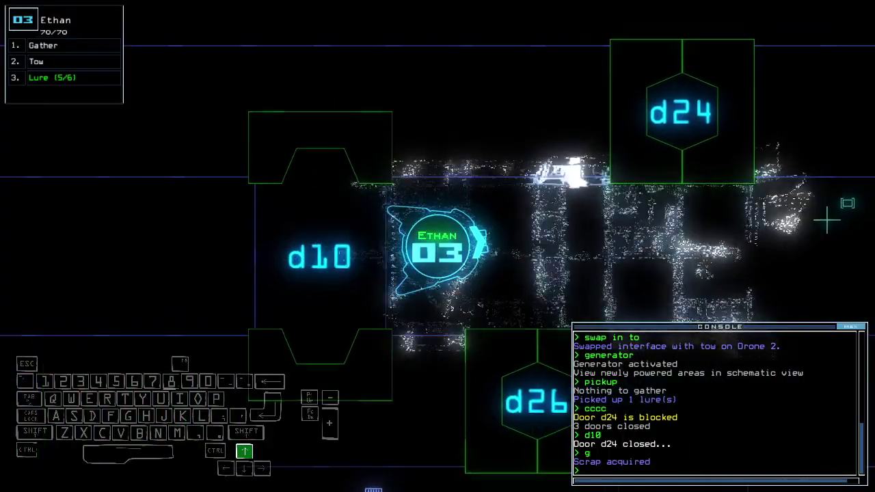
key(Up)
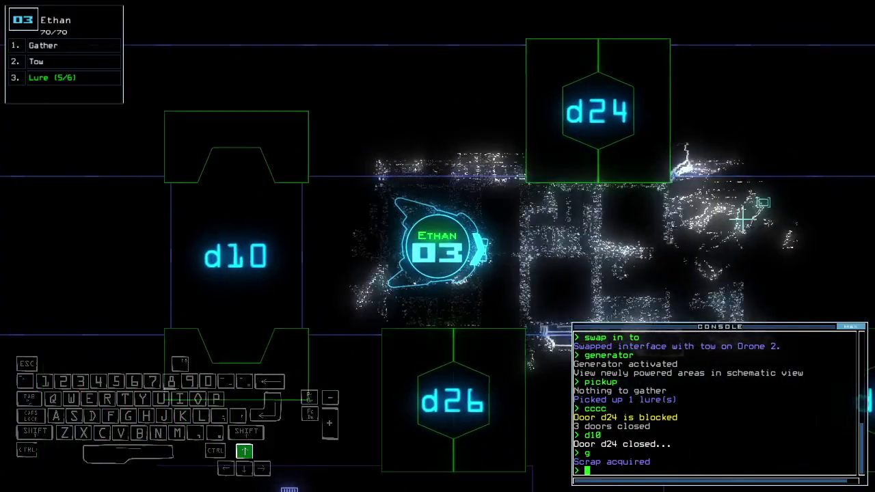
key(Left)
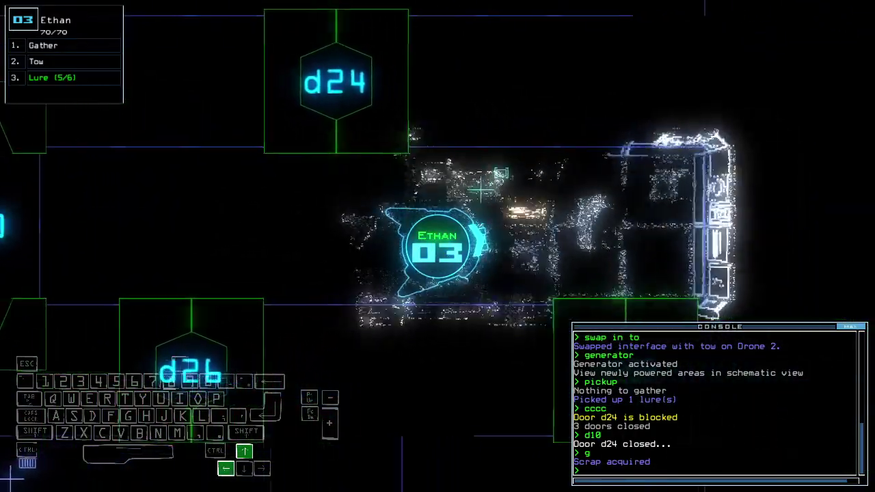
key(Left)
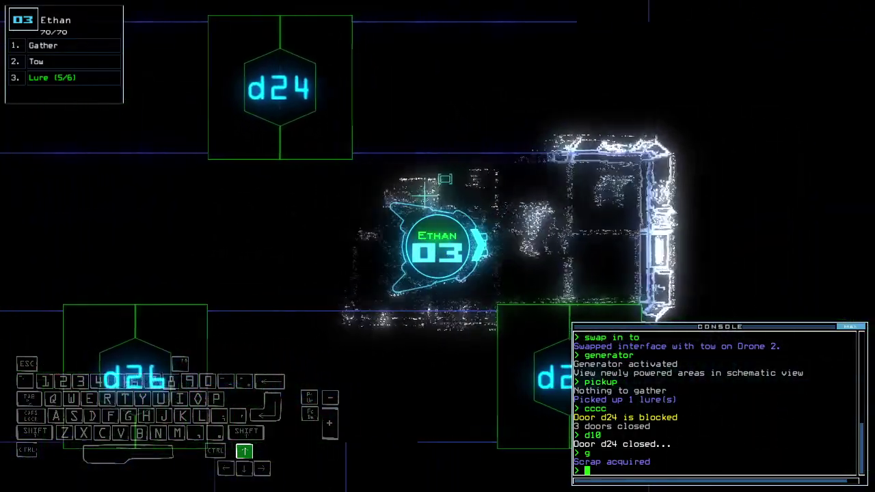
text(d22)
key(Return)
key(Right)
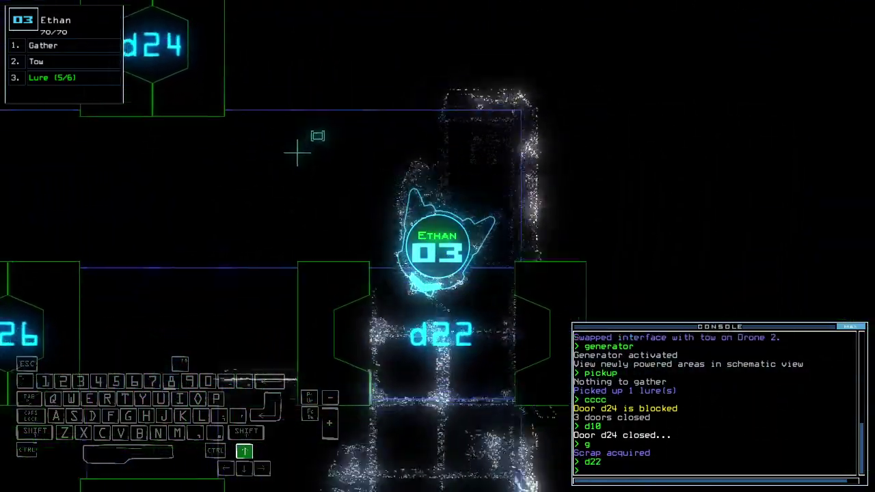
key(Down)
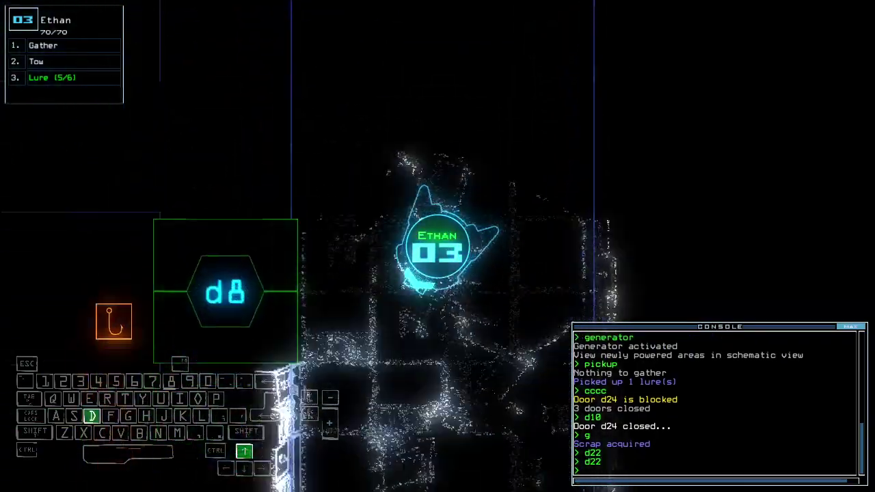
text(8)
key(Return)
text(to)
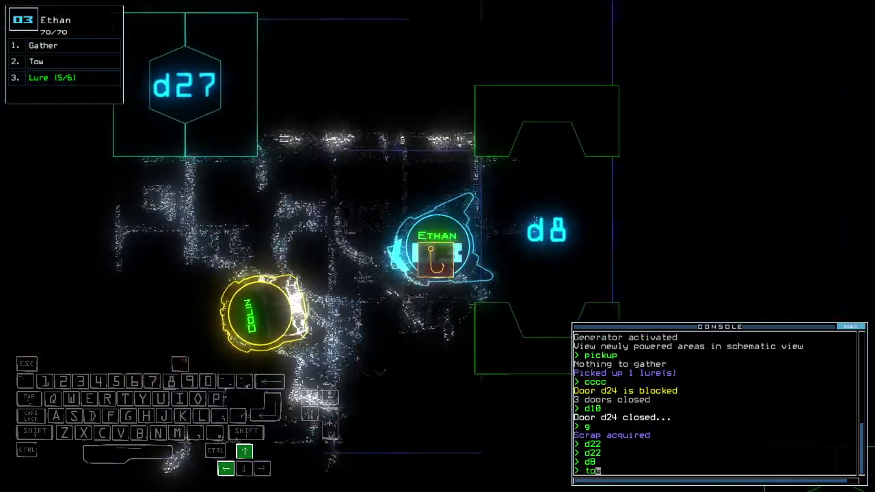
text(w)
Step: Have drone 03 tow Colin, gather in the current room, and cancel the item swap
key(Return)
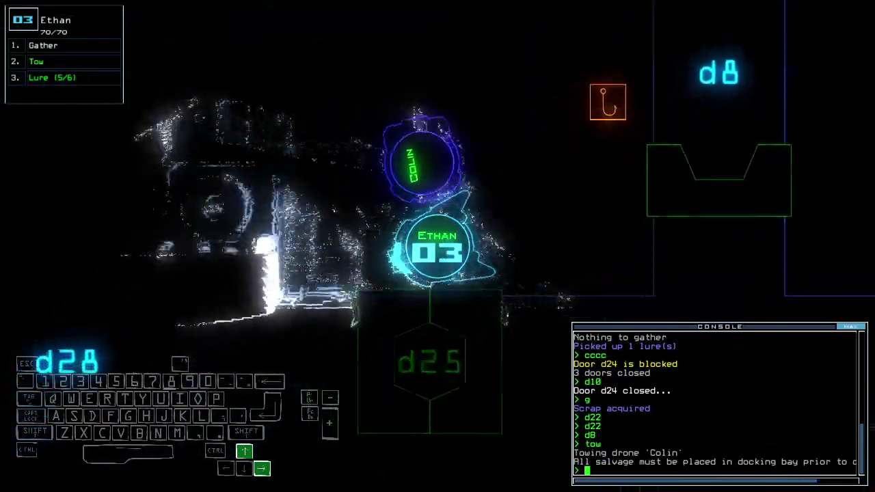
key(space)
text(g)
key(Return)
key(space)
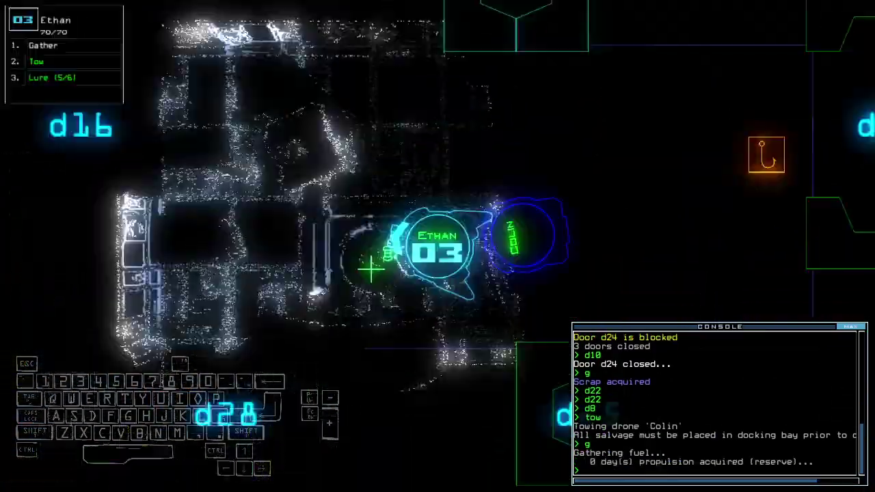
key(Down)
key(Up)
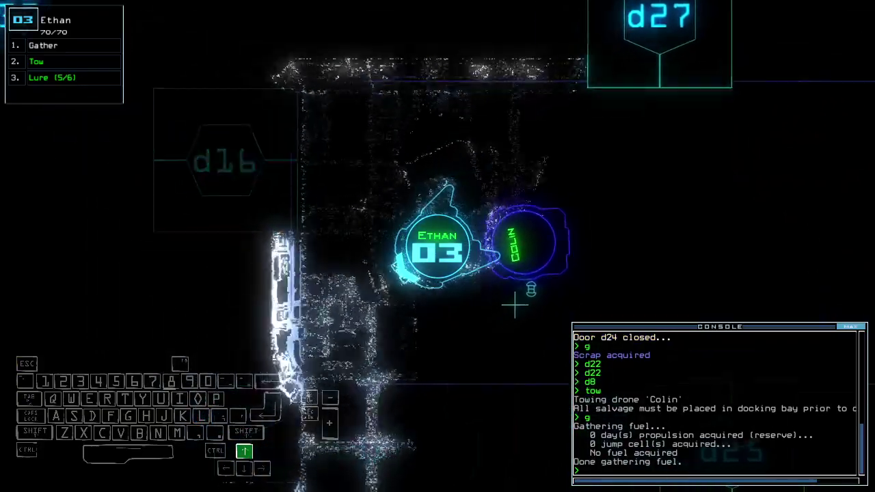
text(wap)
key(Return)
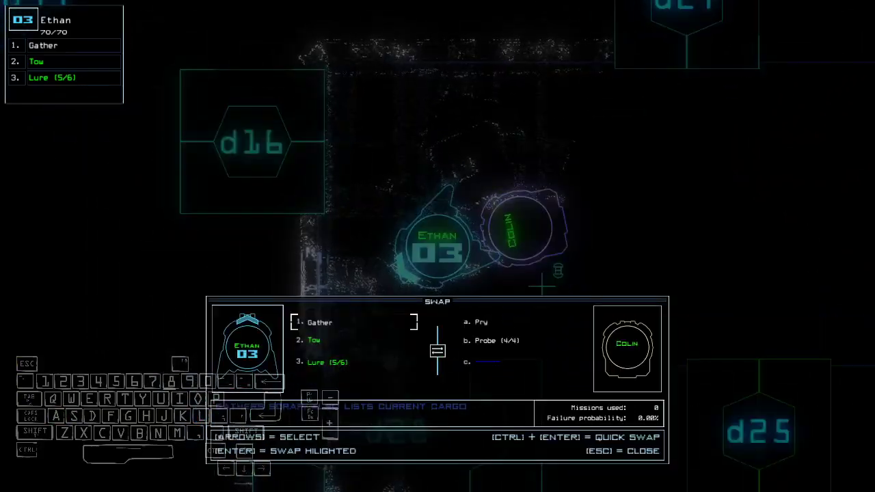
key(Escape)
Step: Drive drone 03 onward, collect scrap, and pick up a floor lure, reaching 6/6 lures
key(Up)
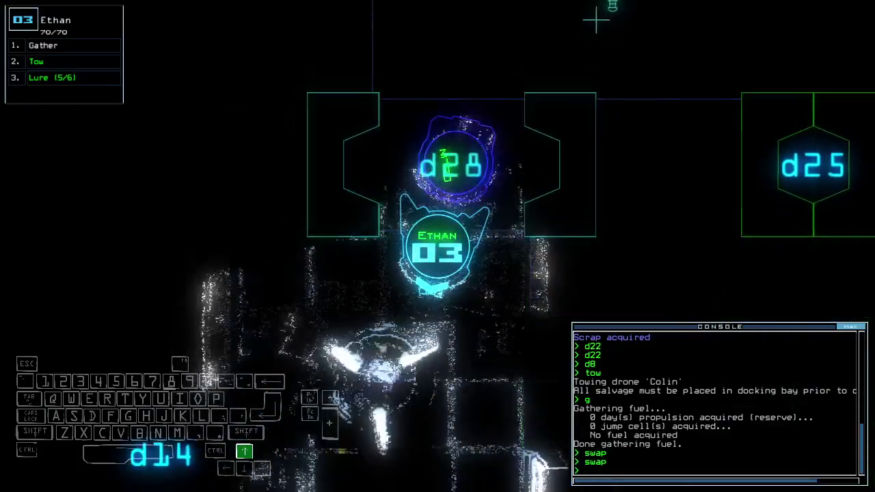
key(Up)
key(Left)
text(g)
key(Return)
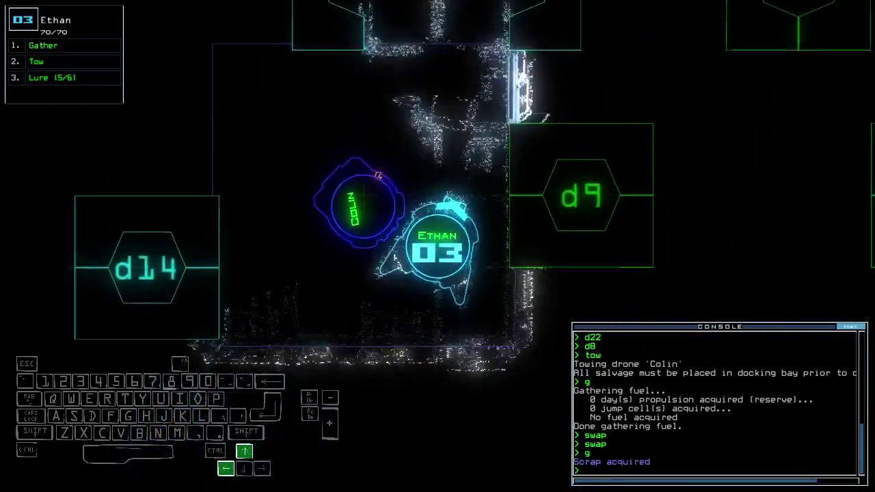
key(Up)
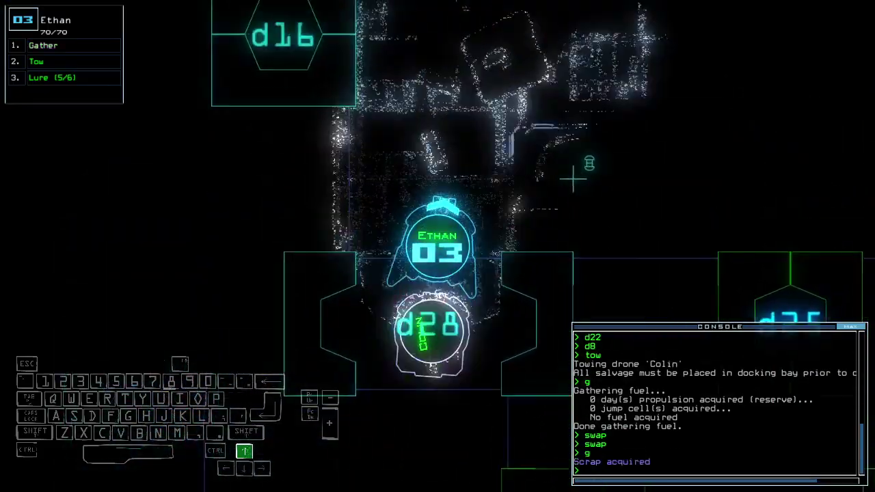
key(Up)
key(Left)
text(pi)
key(Return)
key(Up)
text(s)
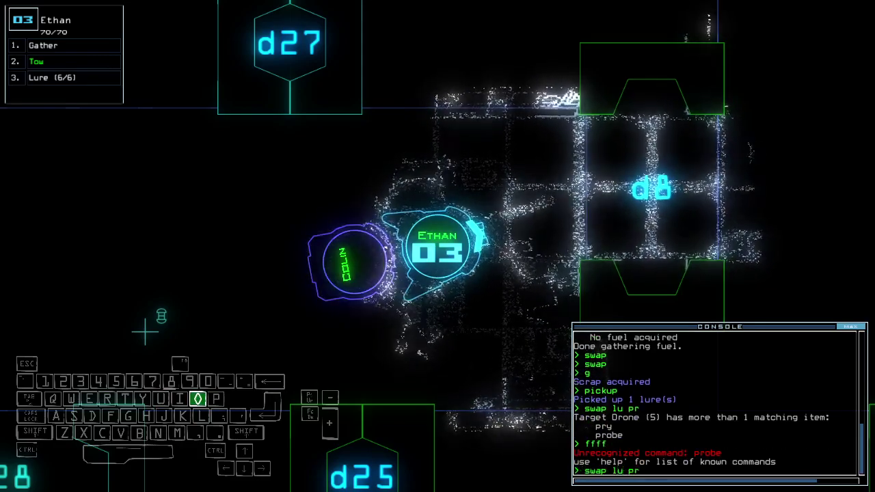
Step: Trade drone 03's lure for a probe and drop a probe past door d22
key(Up)
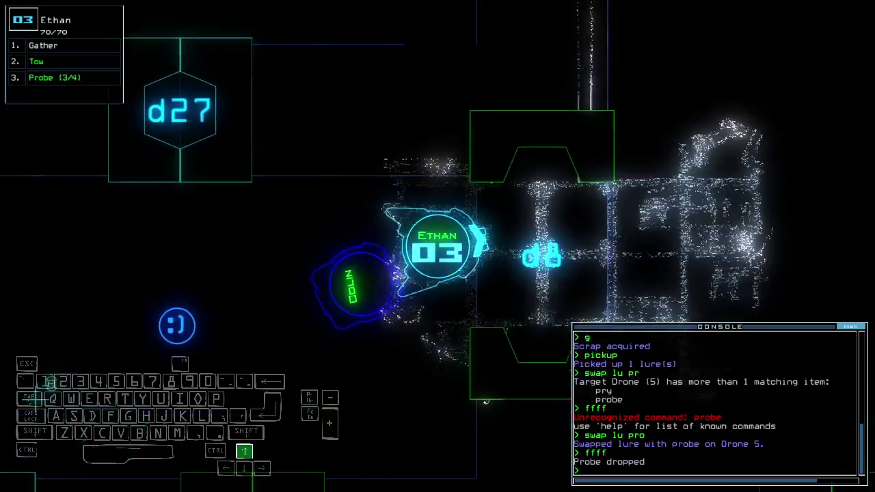
key(Left)
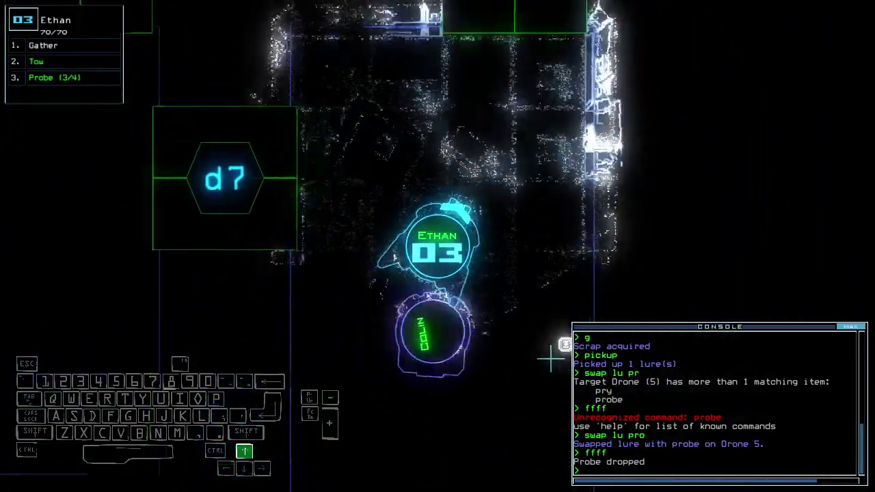
key(Return)
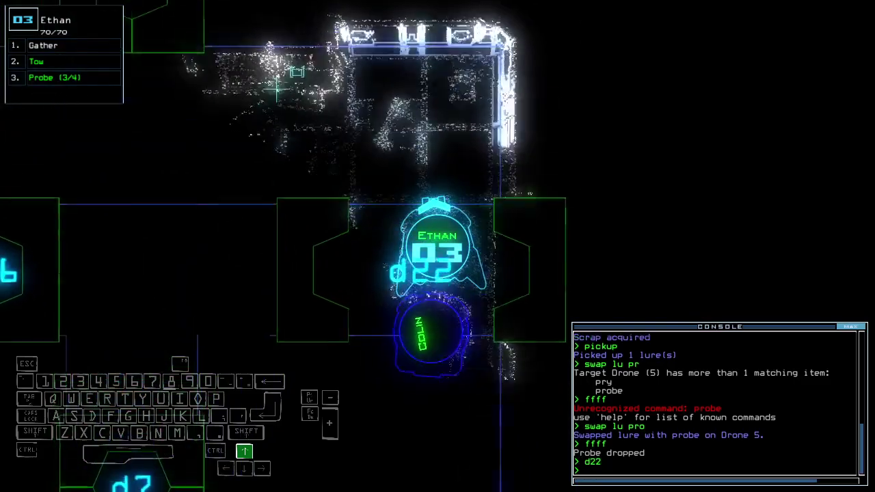
text(d22)
key(Return)
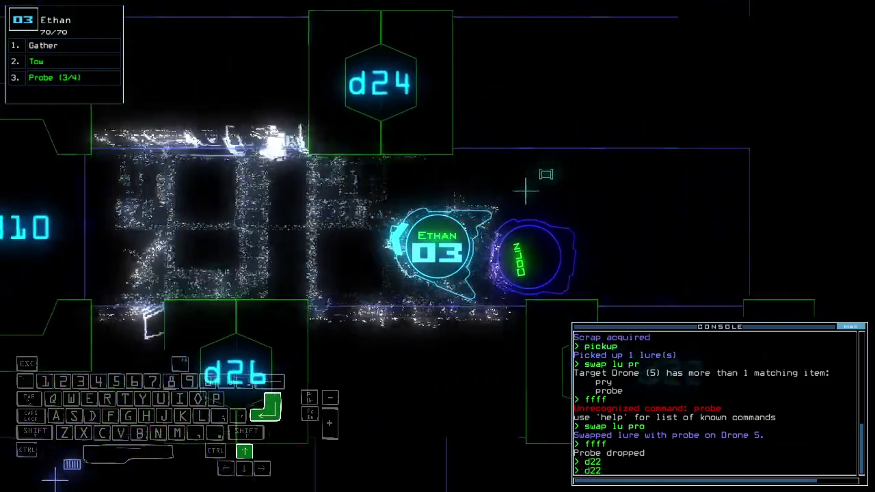
text(ffff)
key(Return)
text(d24)
Step: Open door d24 and haul Colin to the airlock beside drone 02
key(Return)
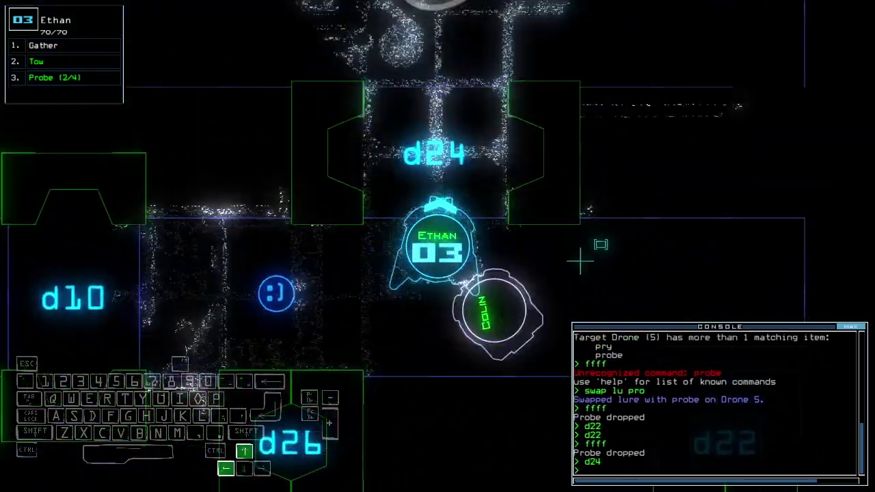
key(Up)
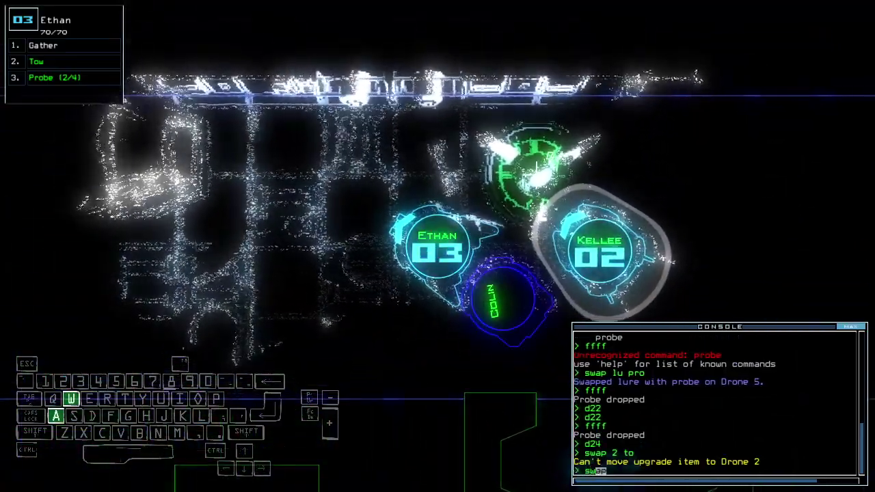
key(BackSpace)
key(BackSpace)
key(BackSpace)
key(Up)
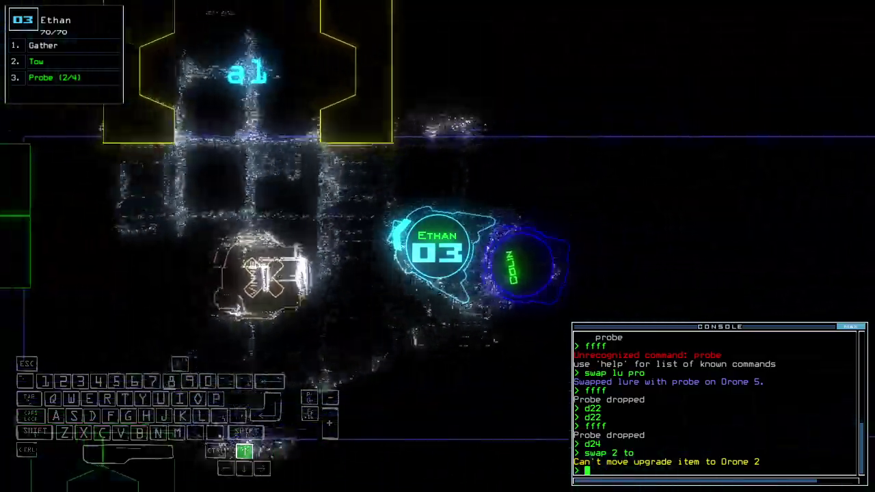
key(Left)
key(Up)
text(ow)
Step: Stop towing and move the tow ability to drone 01 Aaron
key(Return)
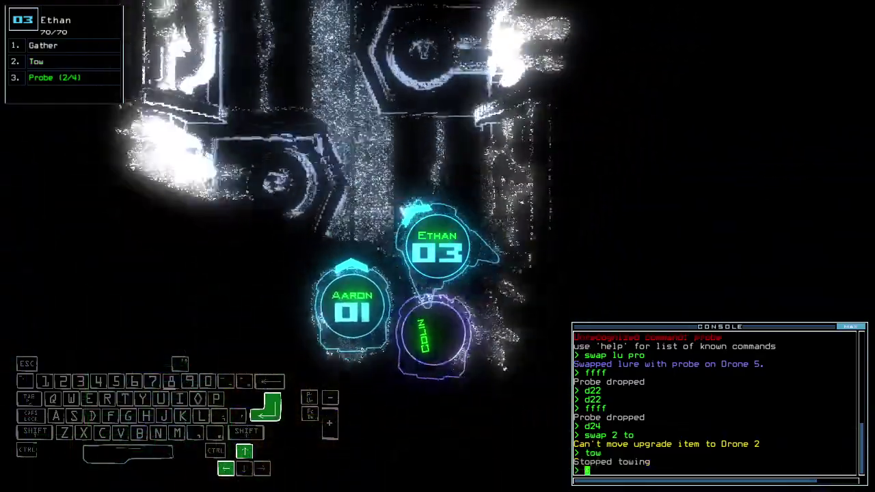
text(swap to)
key(Return)
key(Left)
key(Up)
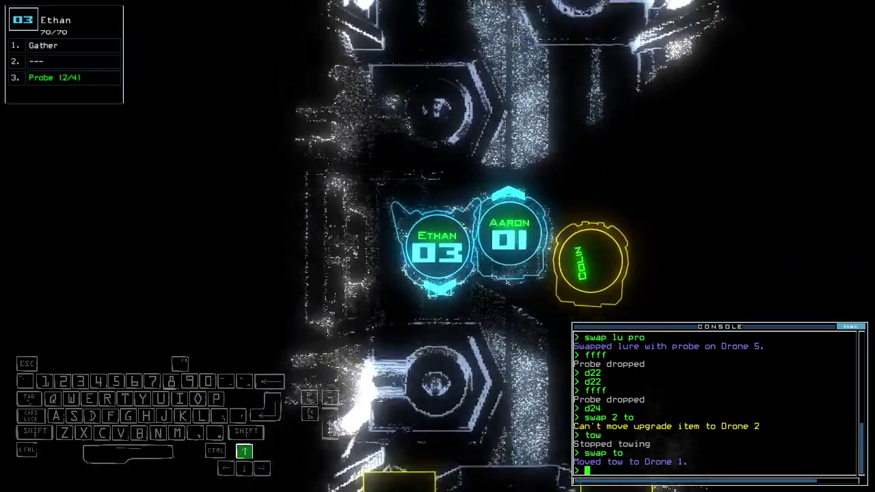
text(swap l)
Step: Return the lure to drone 03 and close all doors to room r1
key(Return)
key(Down)
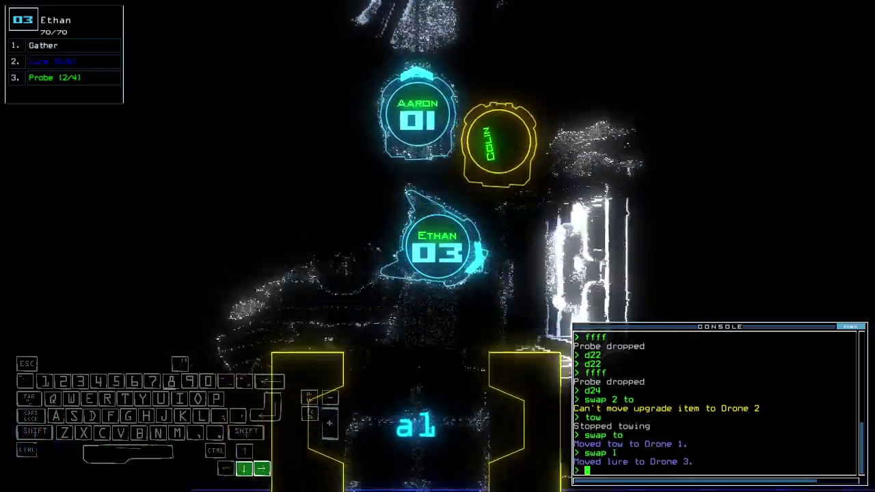
key(Up)
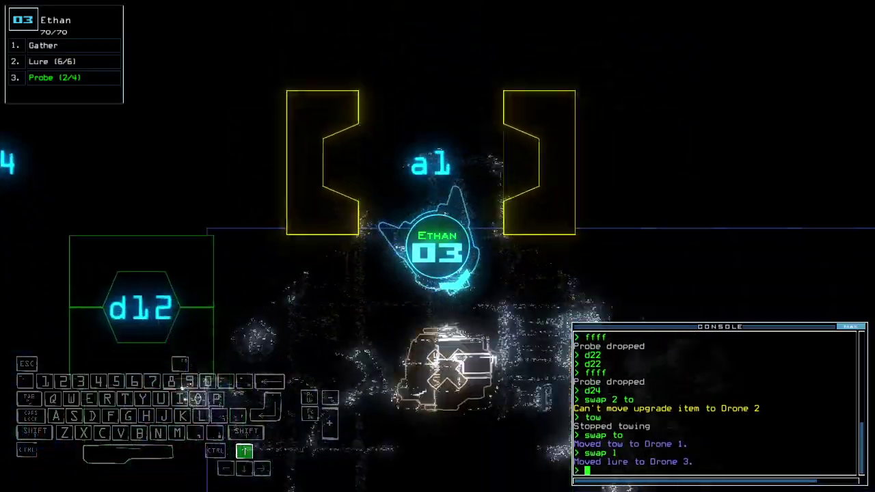
text(ra)
key(Return)
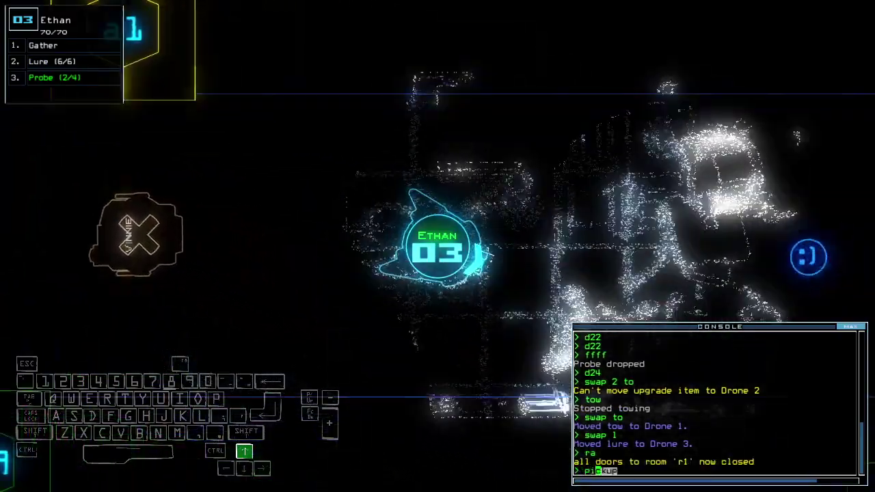
text(pi)
Step: Pick up the probe on the floor and gather the room's scrap
key(Return)
key(Up)
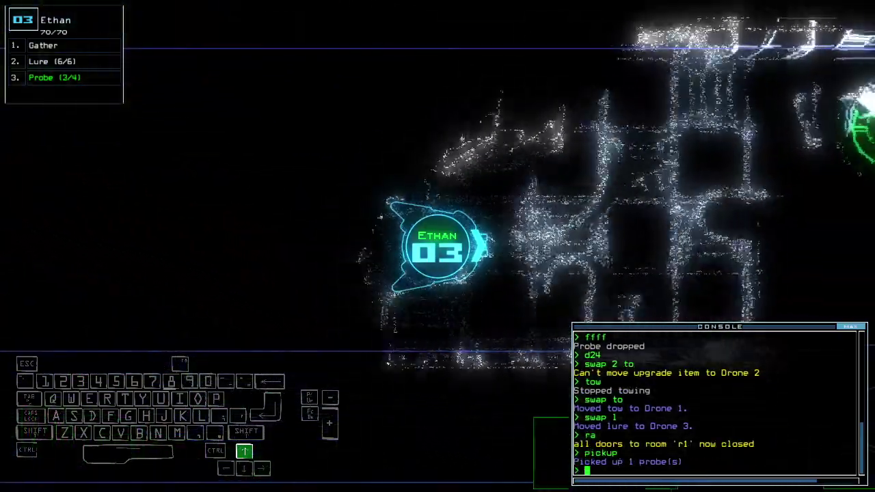
text(g)
key(Return)
key(space)
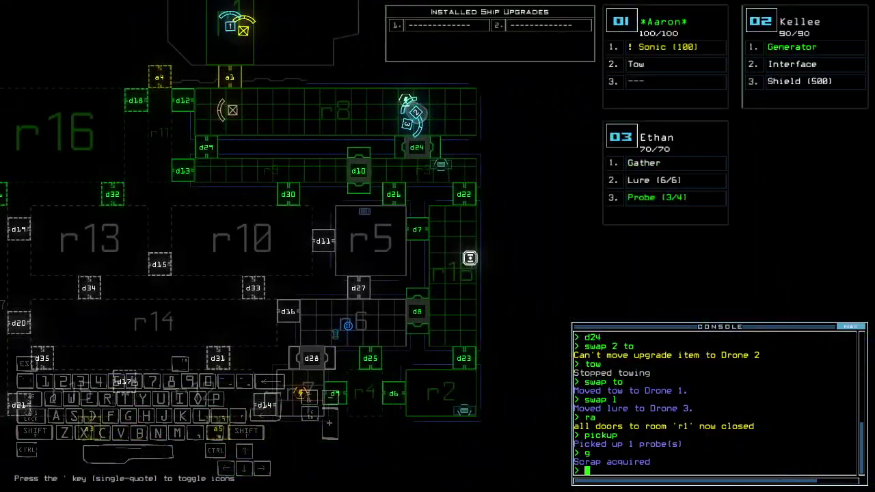
Step: Check drone 03's position, run 'f r5' and open door d22
key(space)
key(Down)
key(space)
text(r5)
key(Return)
key(space)
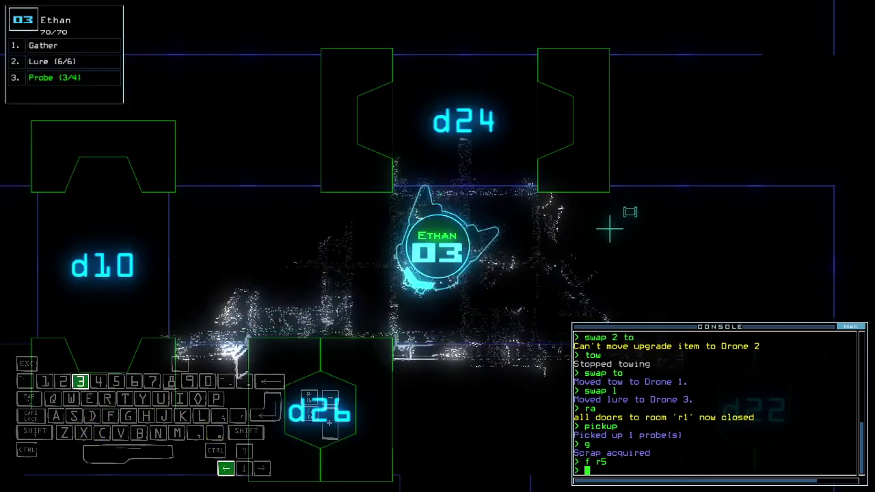
key(Up)
text(22)
key(Return)
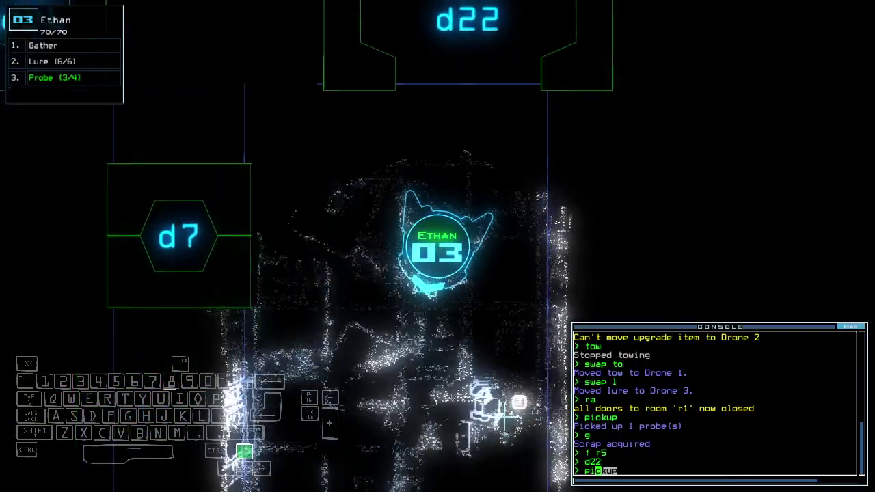
text(pi)
Step: Pick up a probe, drop a lure, open d23, and drop a probe past it
key(Tab)
key(Return)
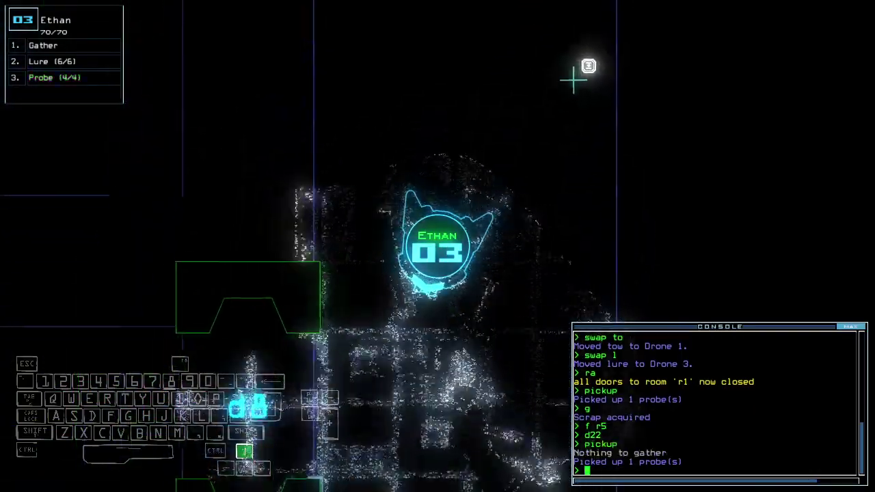
text(l)
key(Return)
key(grave)
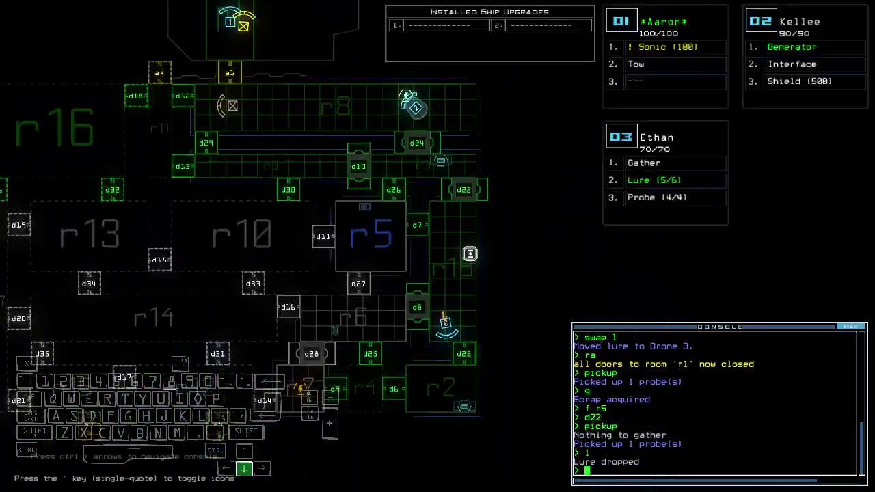
key(grave)
text(d23)
key(Return)
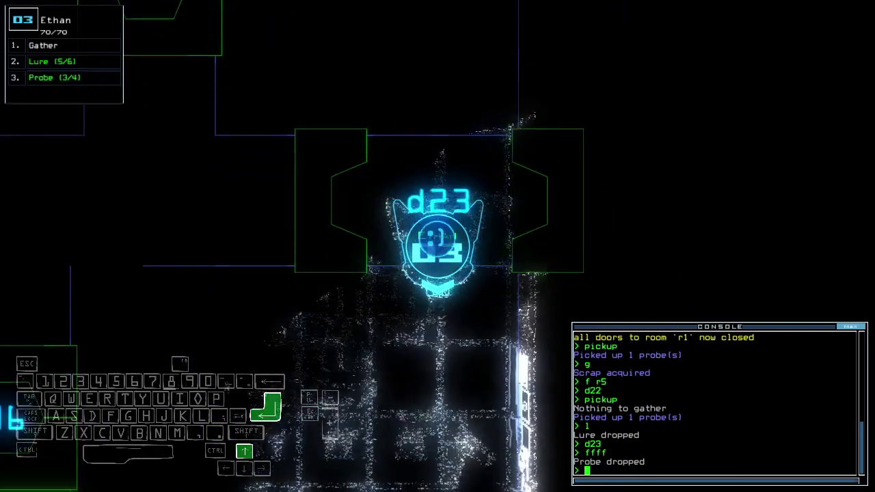
key(grave)
text(p)
Step: Deactivate Kellee's generator and recover the probe, restoring drone 03 to 4/4 probes
key(Return)
key(grave)
key(2)
key(1)
key(3)
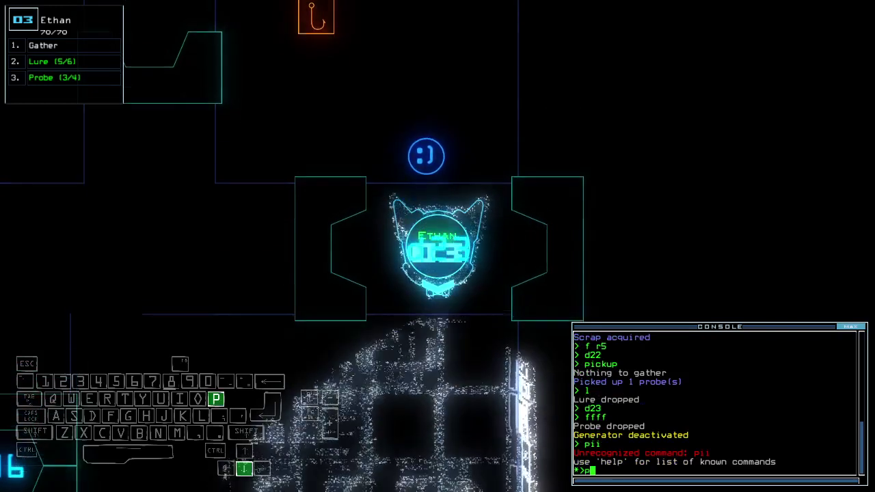
text(ickup)
key(Return)
key(grave)
text(te)
key(Return)
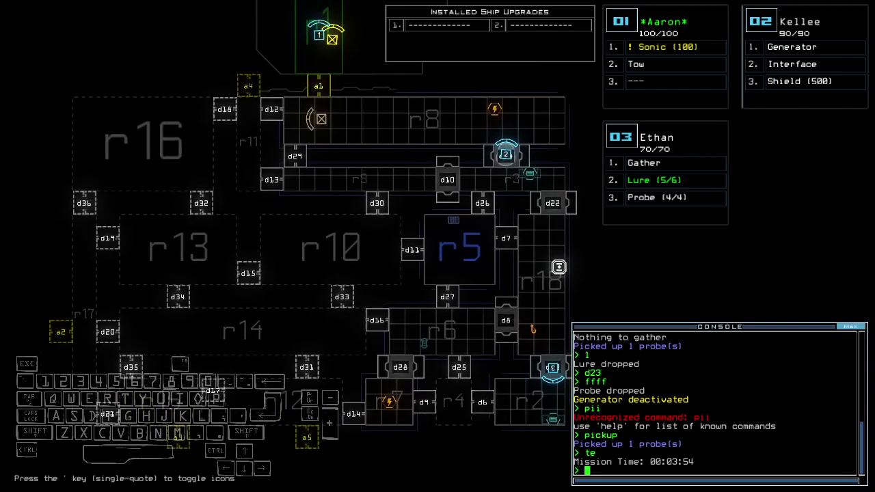
Step: Switch to drone 02 Kellee and run 'shield' to activate her shield
key(2)
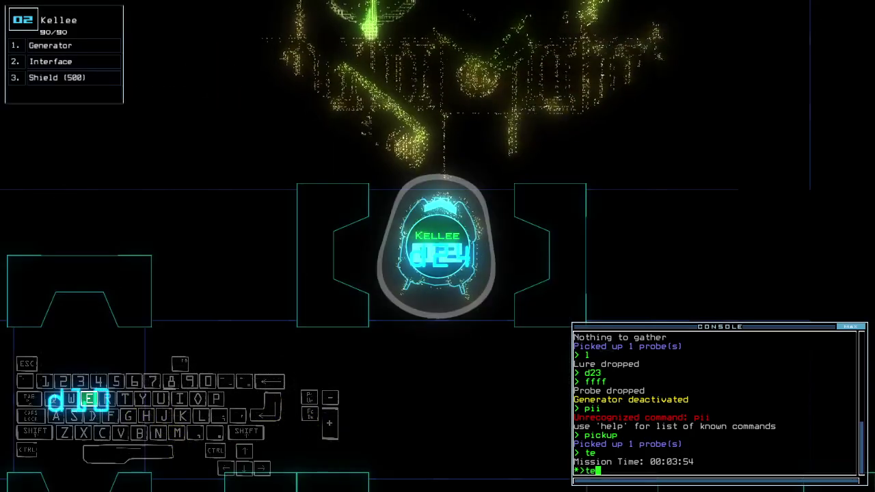
key(Return)
text(sh)
key(Return)
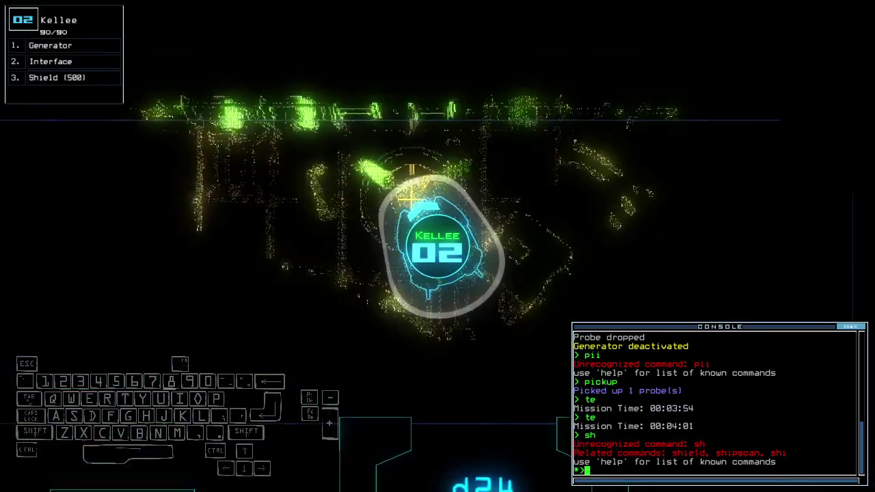
key(space)
text(g)
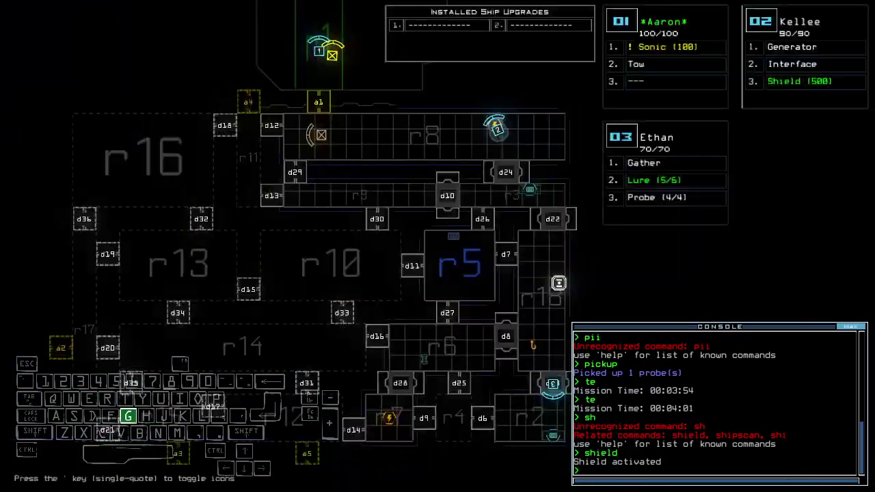
Step: Power more rooms with Kellee's generator 2 while Ethan grabs a lure and closes nearby doors
key(Return)
text(3pickup)
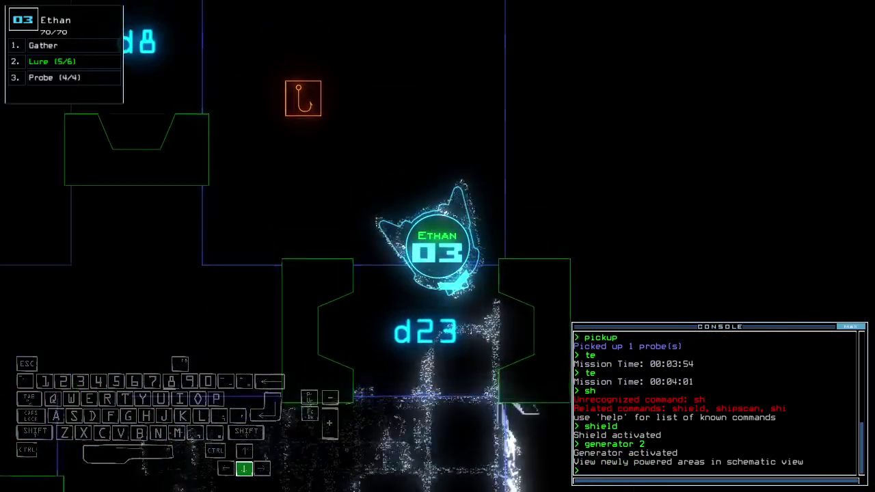
key(Return)
key(Up)
key(Right)
key(Up)
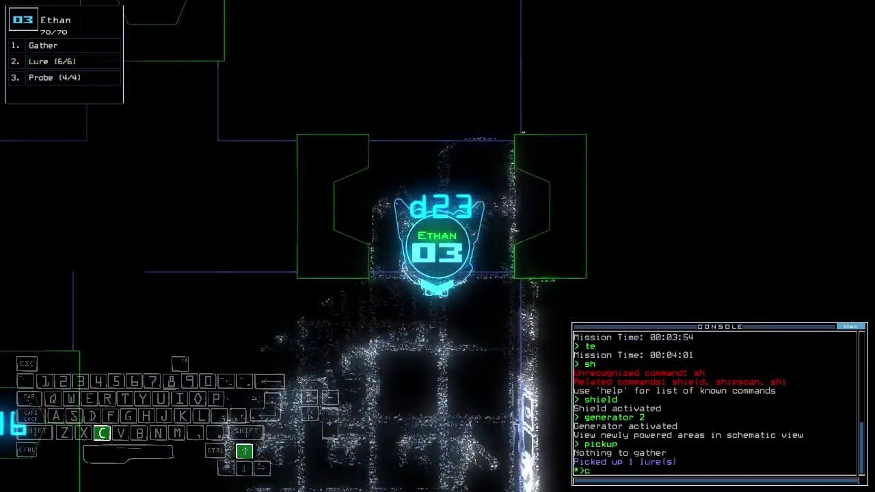
text(cccc)
key(Return)
key(space)
key(space)
text(1)
key(Return)
Step: Have Ethan drop a lure, open d6, and drop a probe to scout ahead
key(Up)
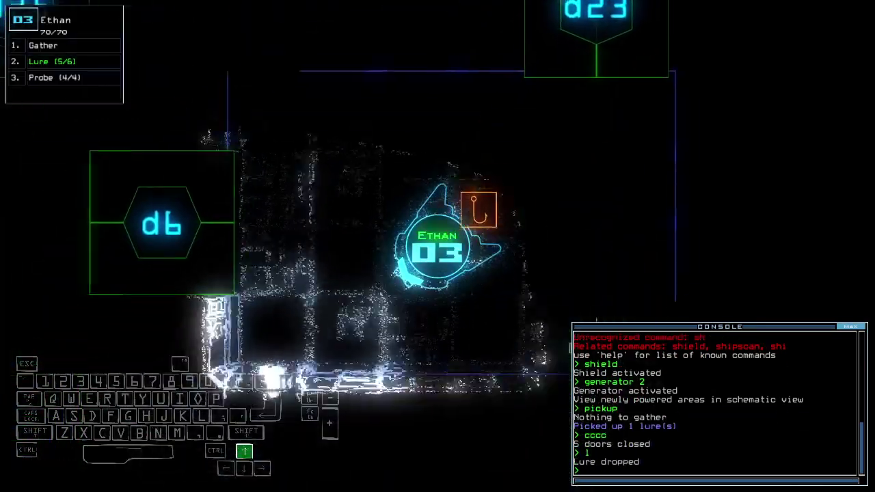
text(d6)
key(Return)
text(ffff)
key(Return)
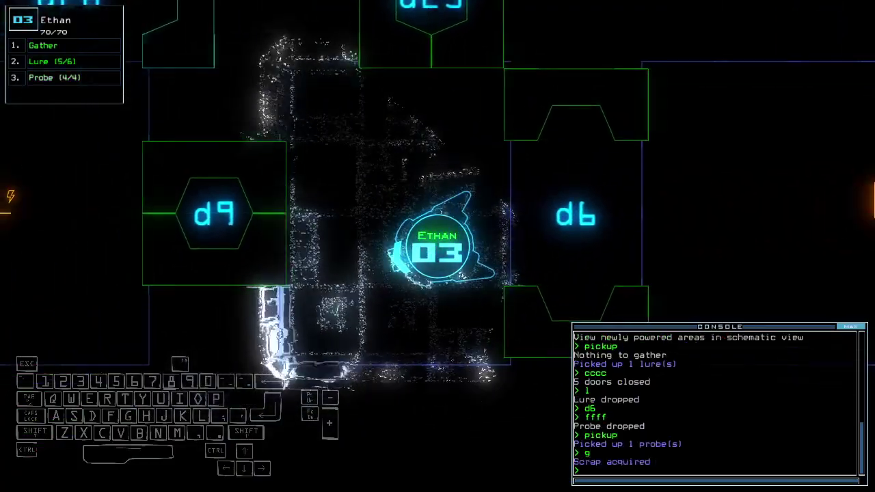
key(space)
key(space)
key(Down)
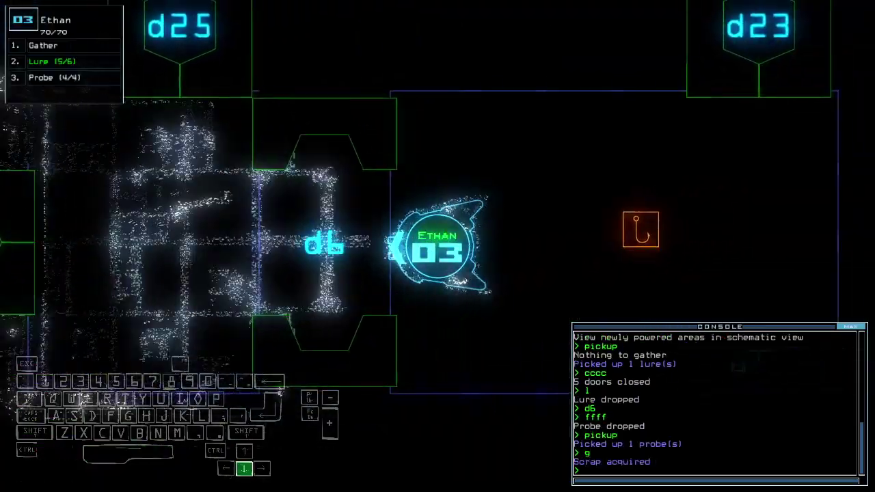
text(pickup)
key(Return)
Step: Recover the lure, open d23 and d22, seal doors behind, and drop a lure by d22
key(Up)
text(d23)
key(Return)
text(cccc)
key(Return)
key(Up)
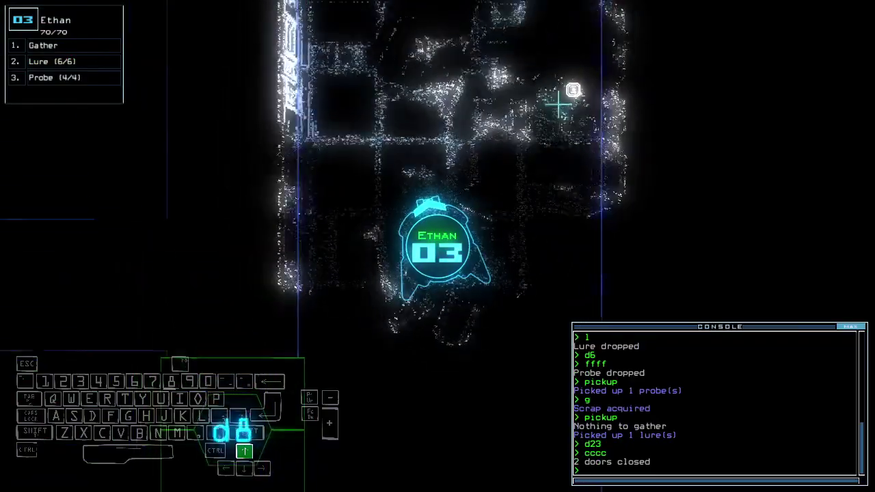
key(Up)
key(Left)
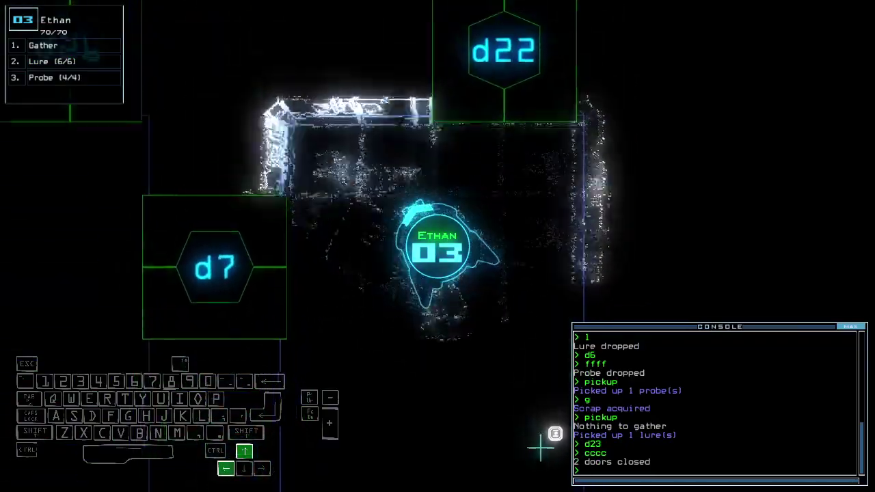
text( d22)
key(Return)
key(Up)
text(l)
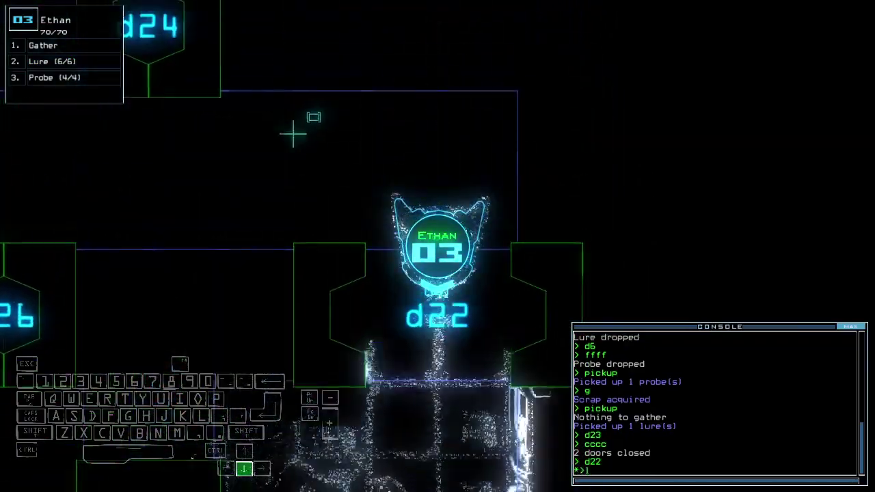
key(Return)
text(d7)
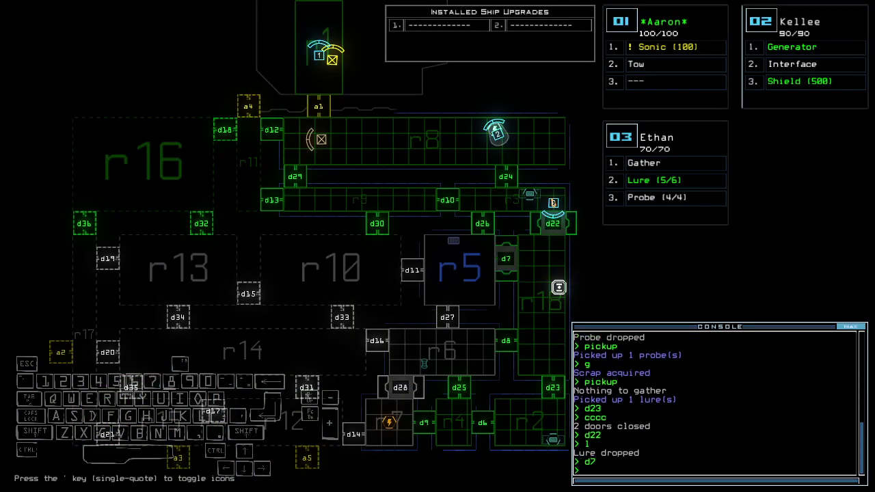
Step: Drive Ethan through d22, seal doors, open d26, and send a probe into r5
key(Return)
key(Down)
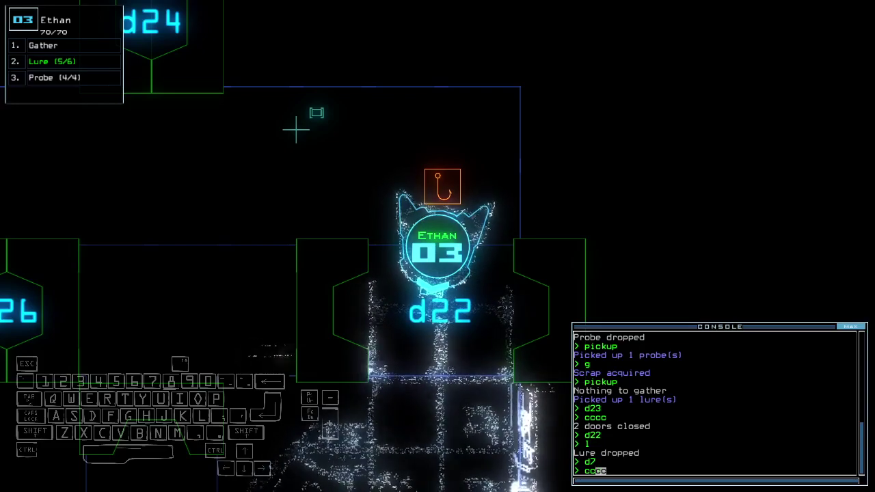
key(Return)
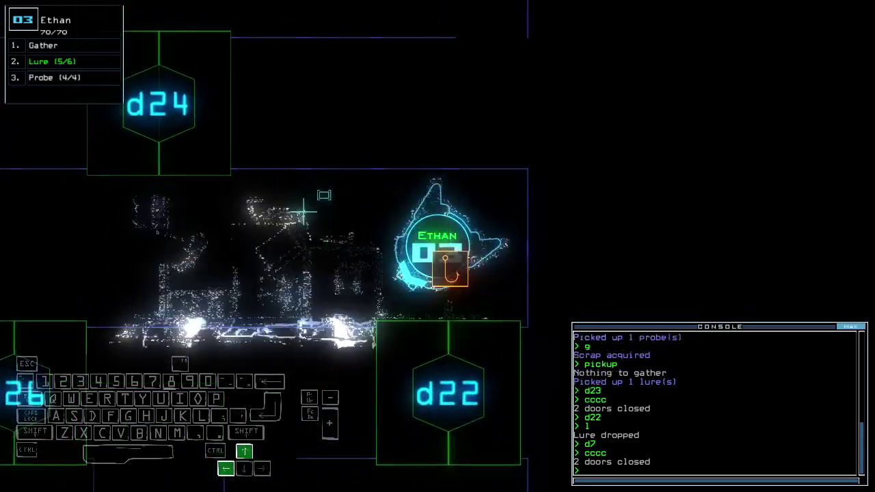
key(Up)
text(d26)
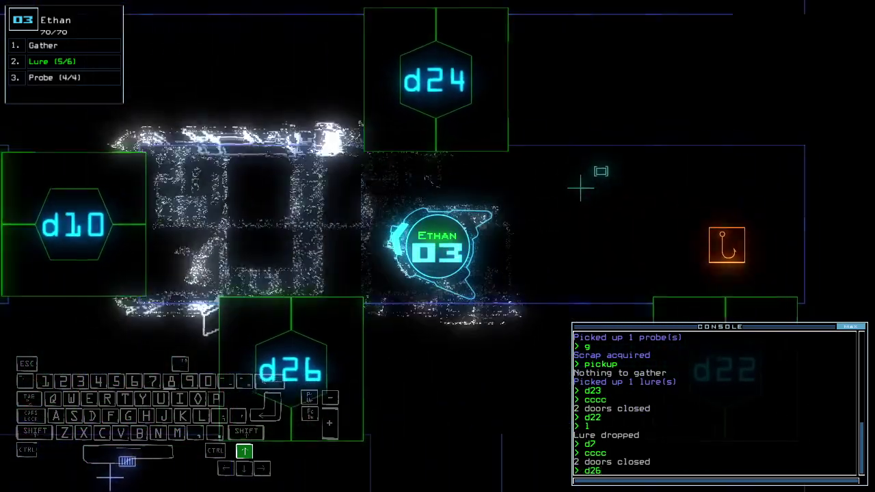
key(Return)
text(ffff)
key(Return)
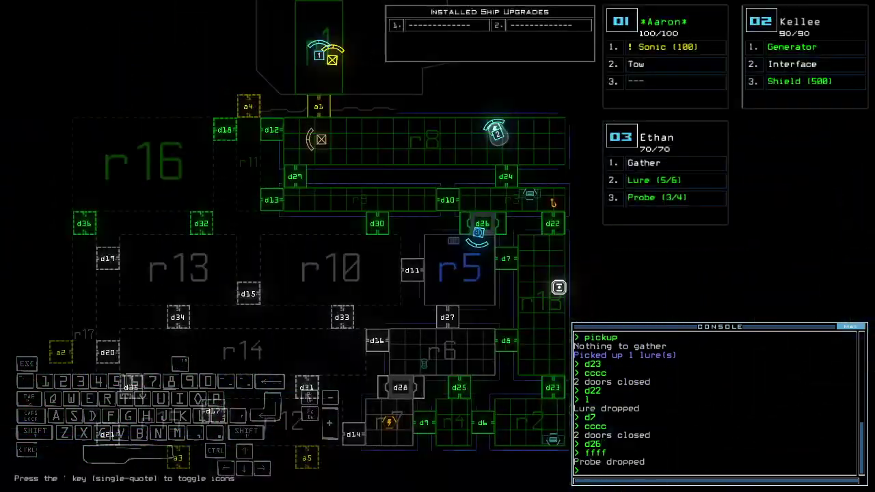
key(Return)
text(f r5)
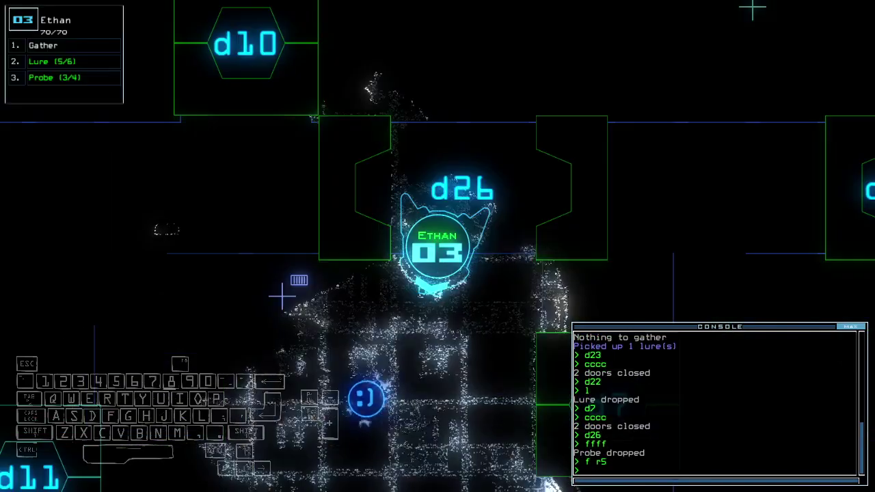
text(ickup)
Step: Recover the probe and lure, close doors, and open d24, restocking to 6/6 lures and 4/4 probes
key(Return)
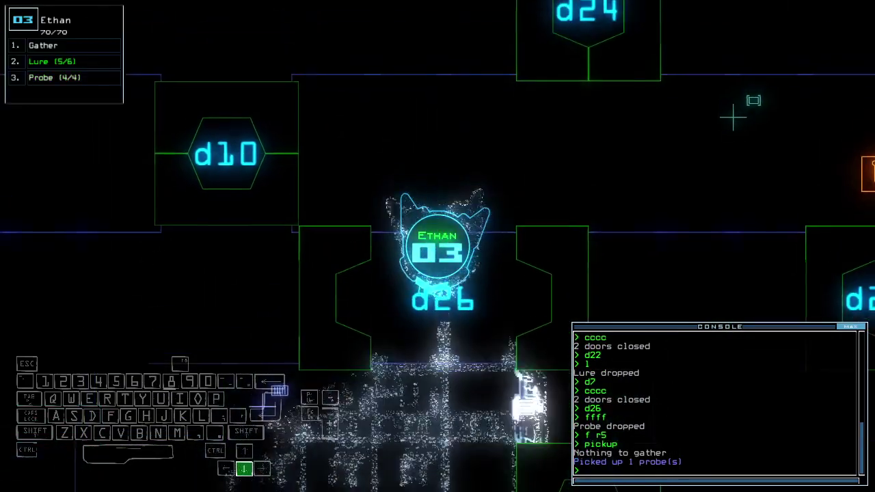
text(cccc)
key(Return)
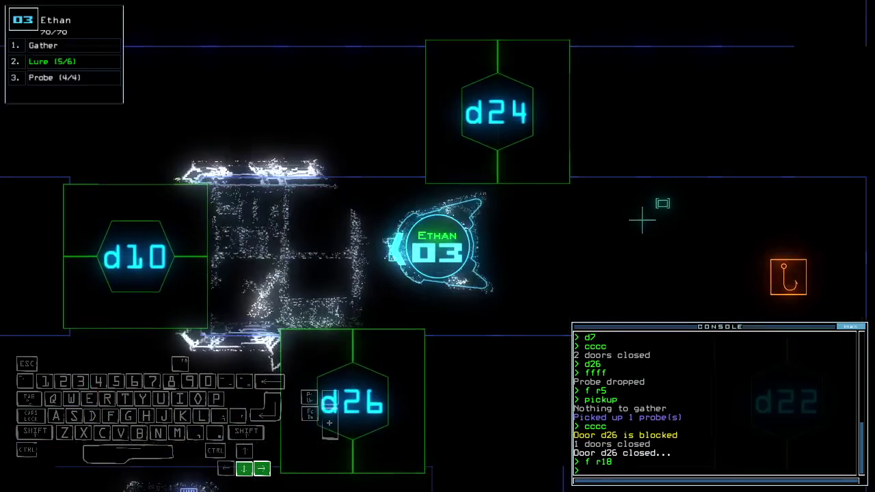
text(pickup)
key(Return)
key(Up)
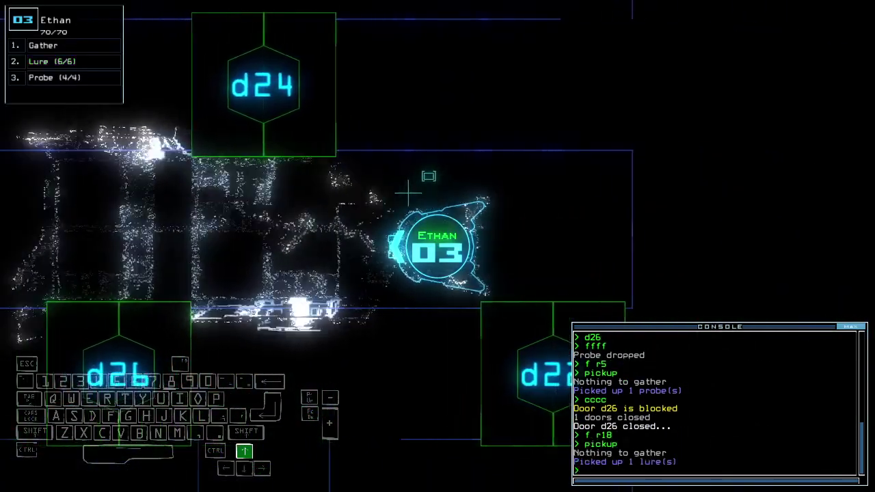
text(4)
key(Return)
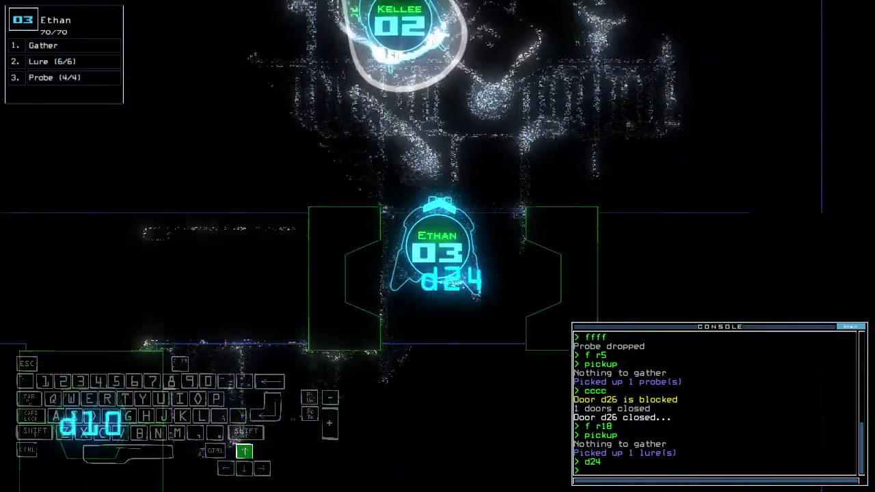
key(space)
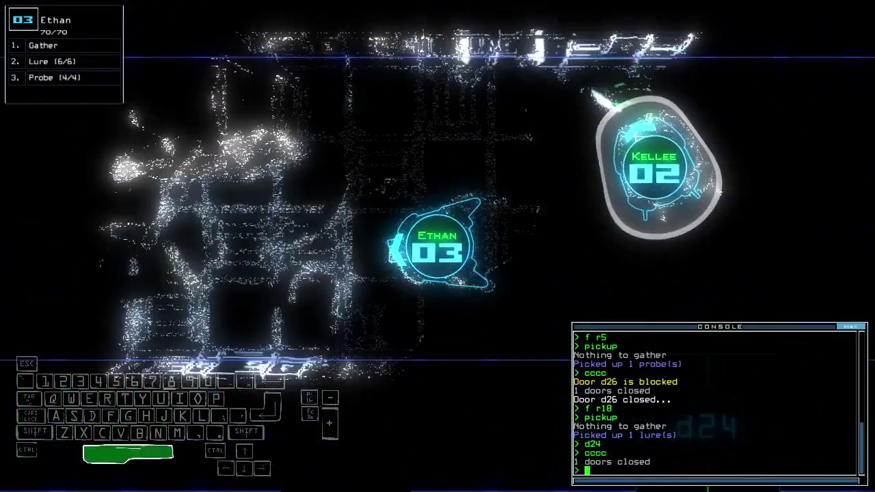
text(cccc)
key(Return)
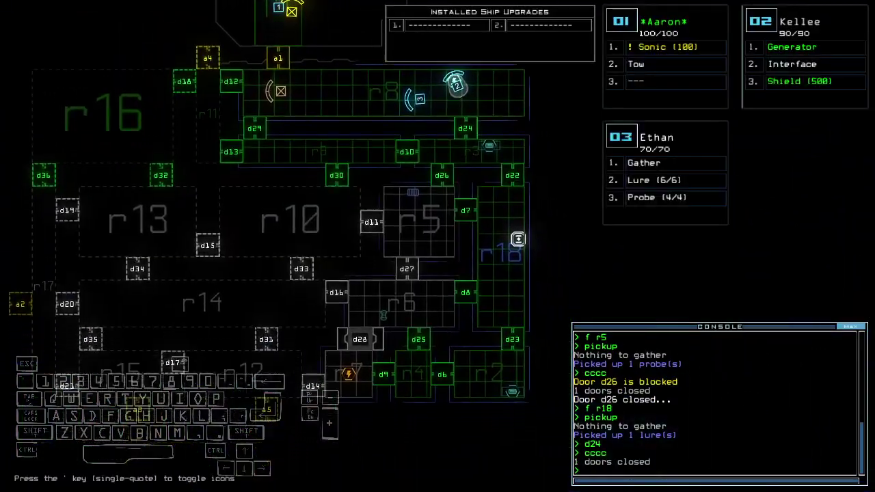
Step: Drop a lure, open door d12, and deploy then retrieve a scouting probe
key(space)
text(d7)
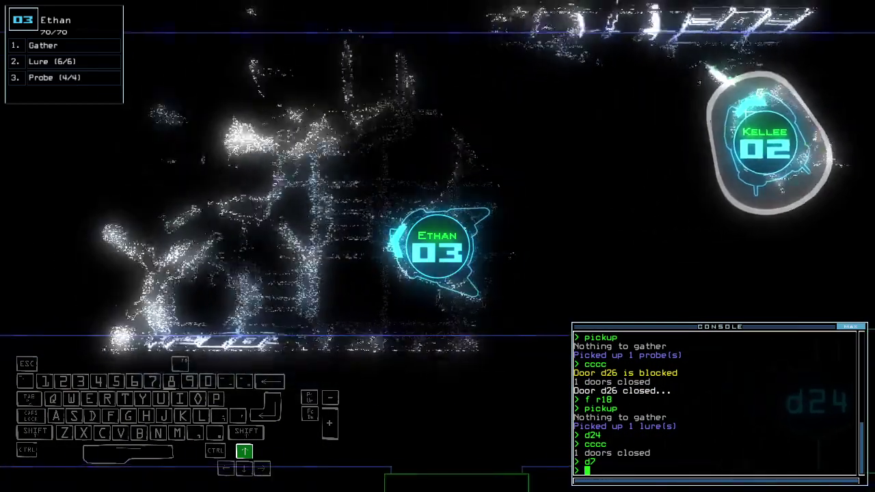
key(Up)
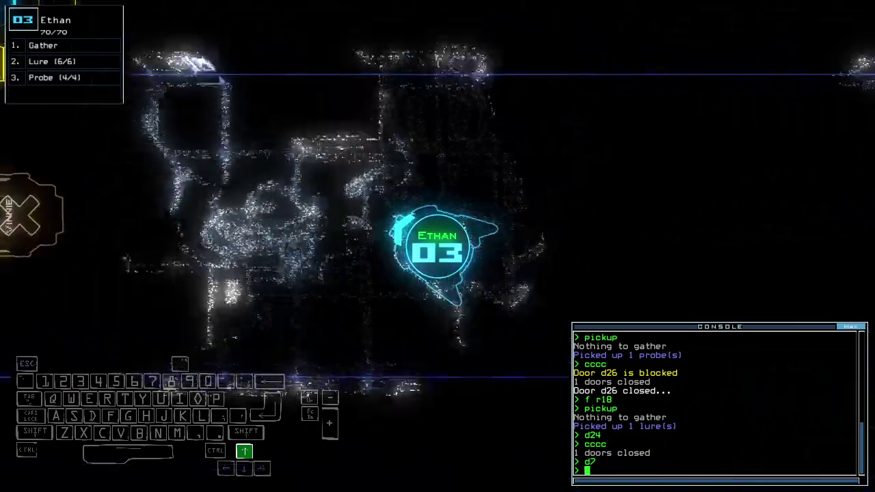
text(l)
key(Return)
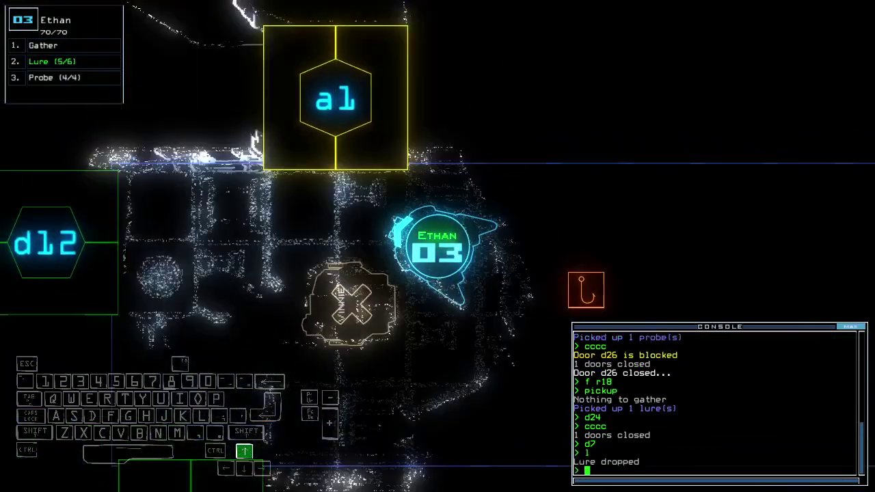
key(Left)
text(d)
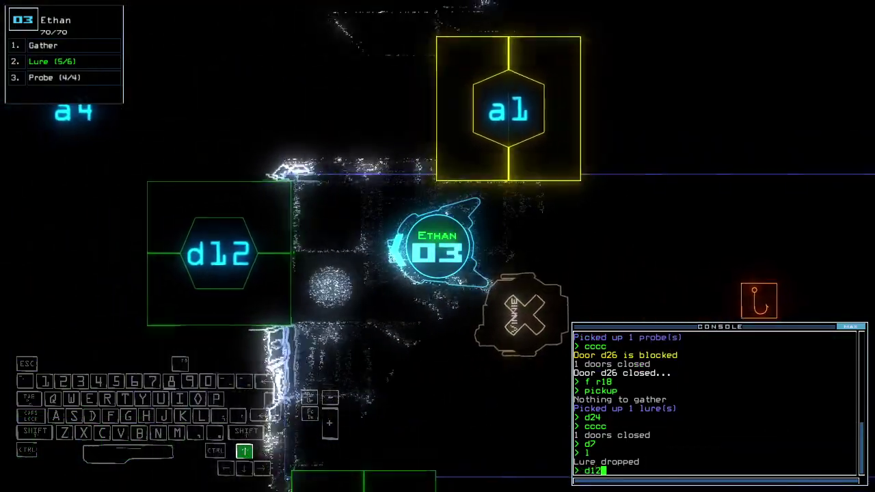
key(Return)
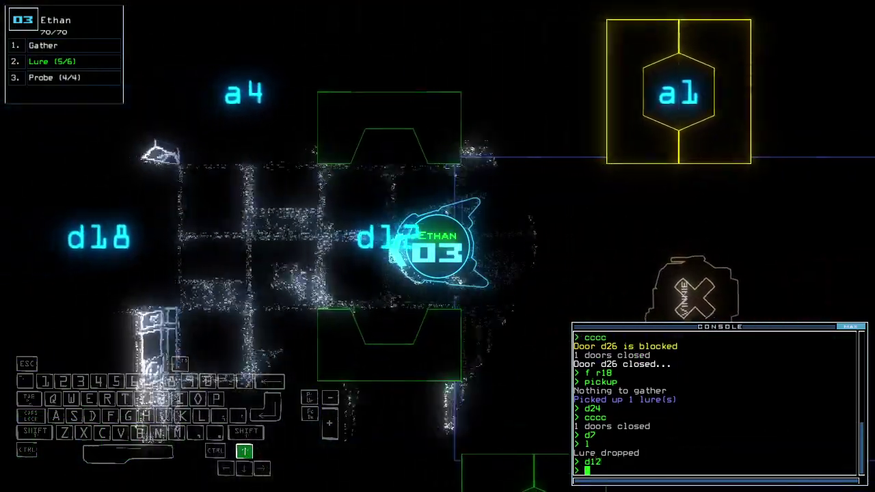
text(ffff)
key(Return)
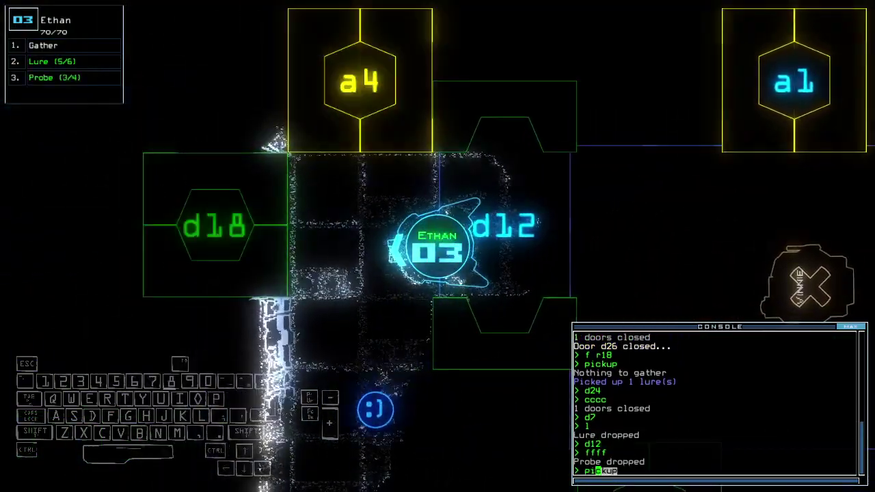
key(Return)
Step: Toggle d12 again, pick the lure back up, and close the door behind Ethan
key(Down)
text(d)
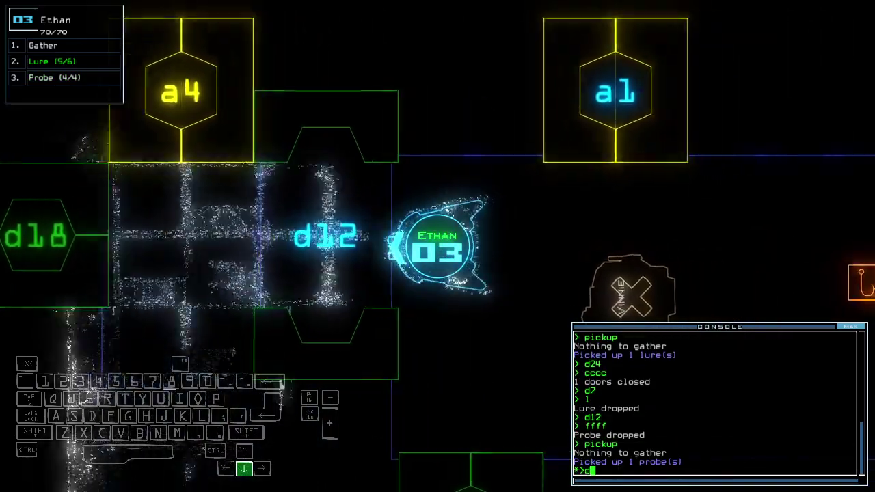
text(12)
key(Return)
text(pickup)
key(Return)
key(Down)
key(space)
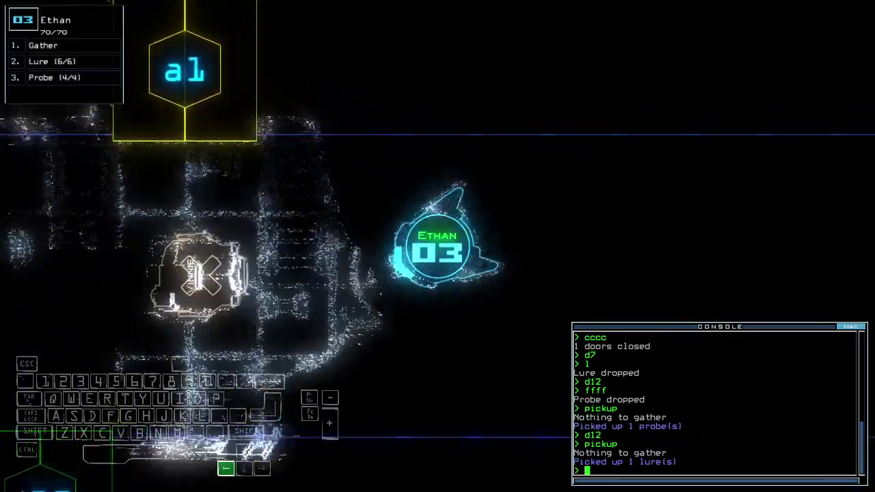
text(cccc)
key(Return)
key(Up)
key(Up)
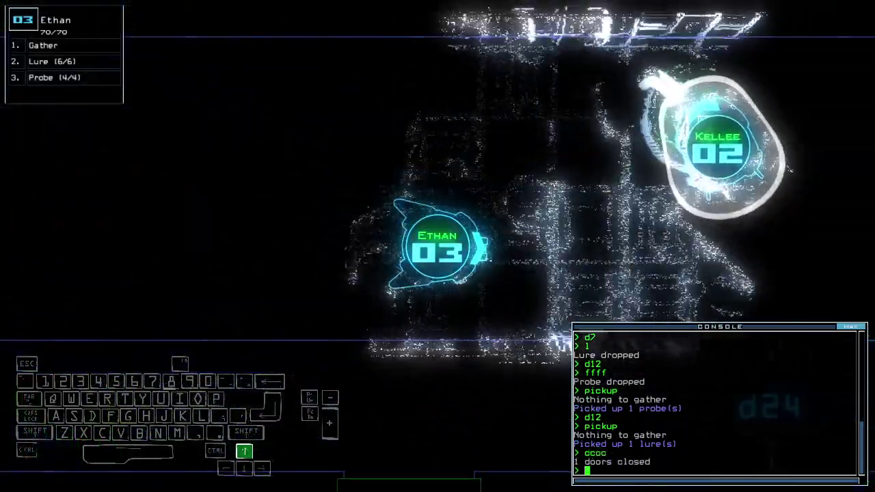
text(d24)
Step: Open d24, drop a lure, open d26, close doors, and recover the lure
key(Return)
key(Up)
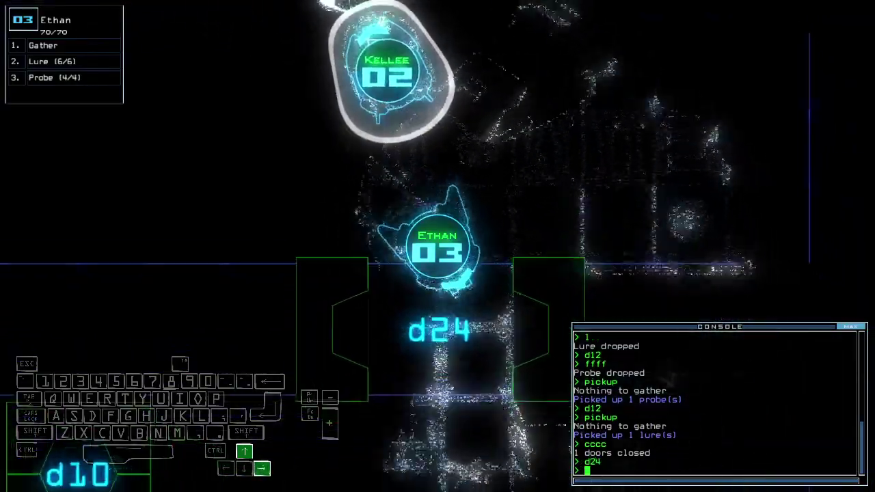
key(space)
key(space)
text(l)
key(Return)
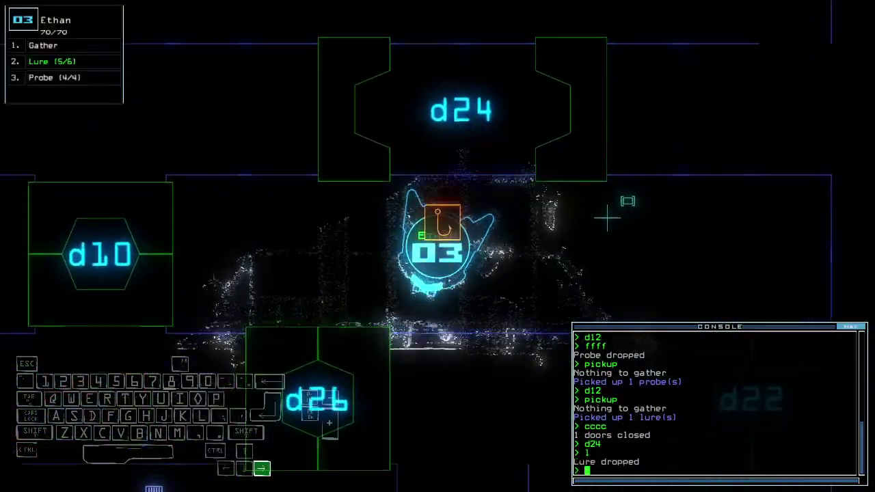
text(6)
key(Return)
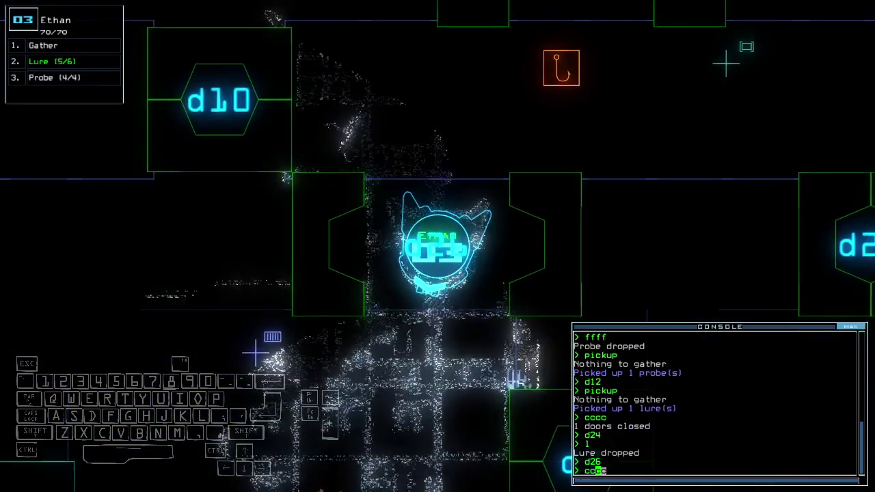
text(cccc)
key(Return)
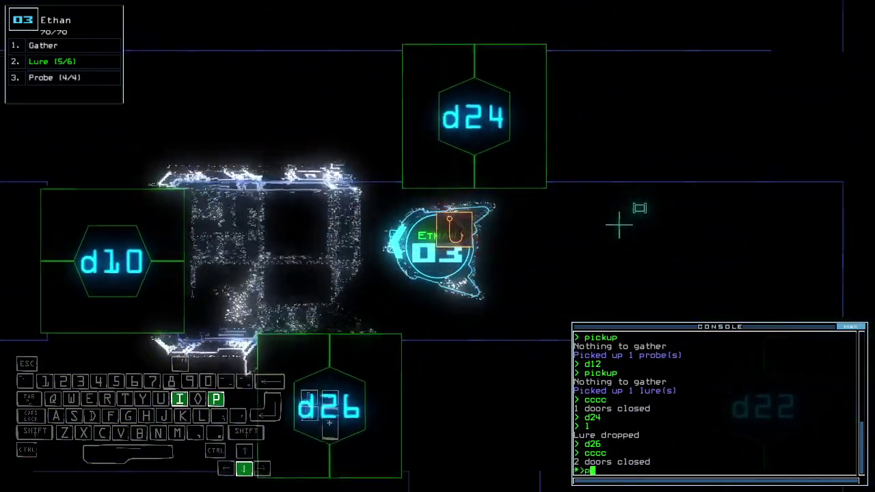
key(Return)
Step: Pass through d24 and d10, seal doors, drop a lure, and open d30
key(Return)
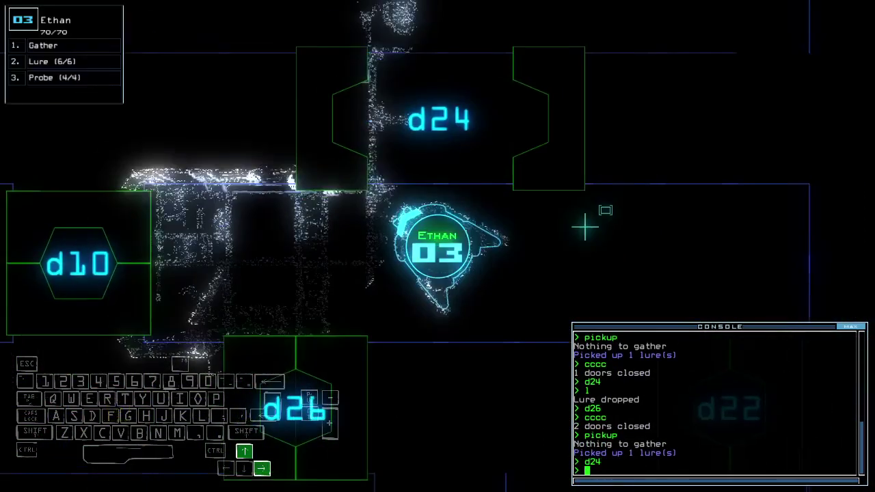
text(d10)
key(Return)
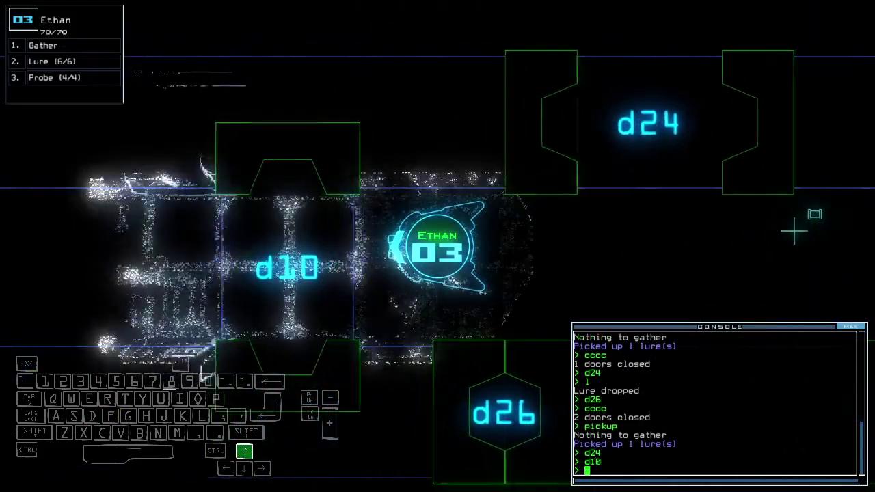
text(cccc)
key(Return)
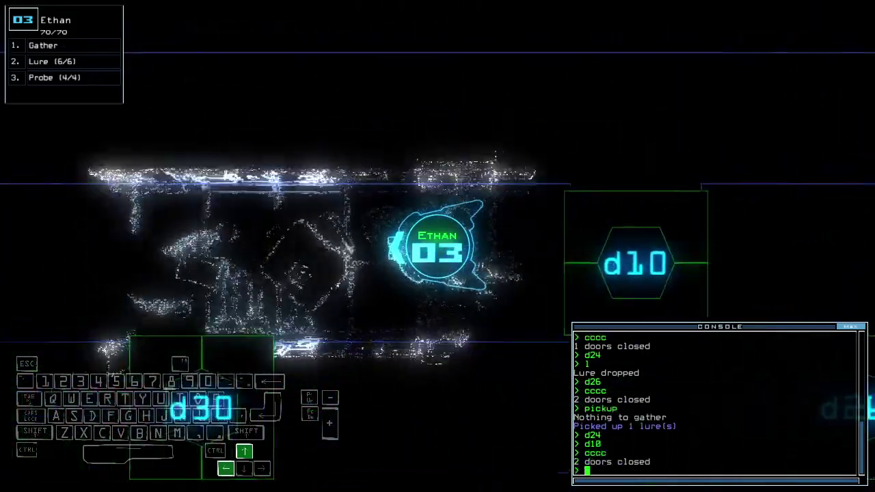
text(l)
key(Return)
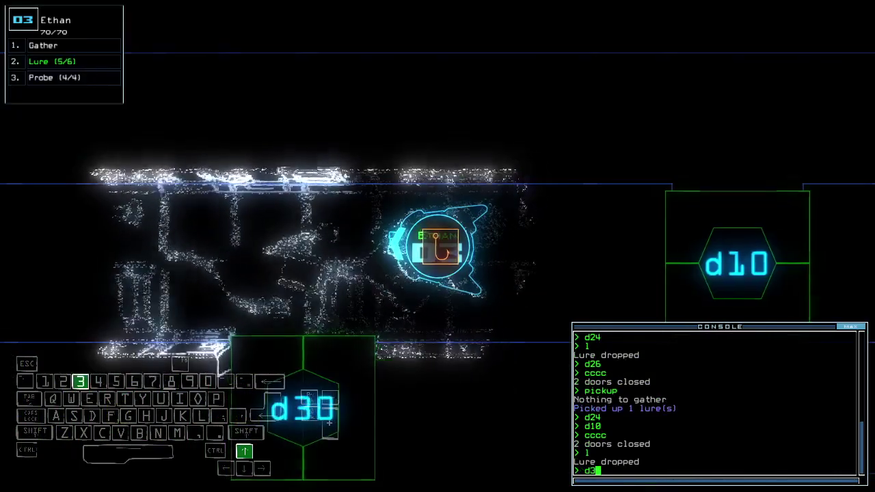
text(0)
key(Return)
text(ffff)
key(Return)
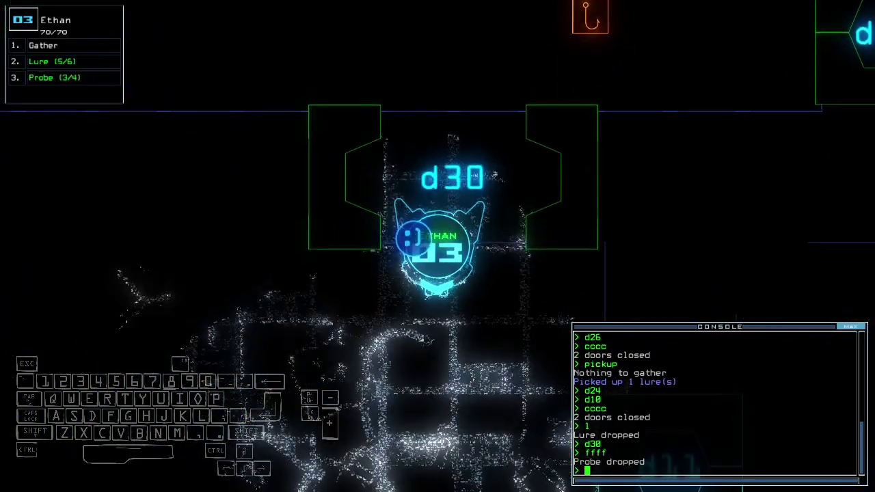
key(space)
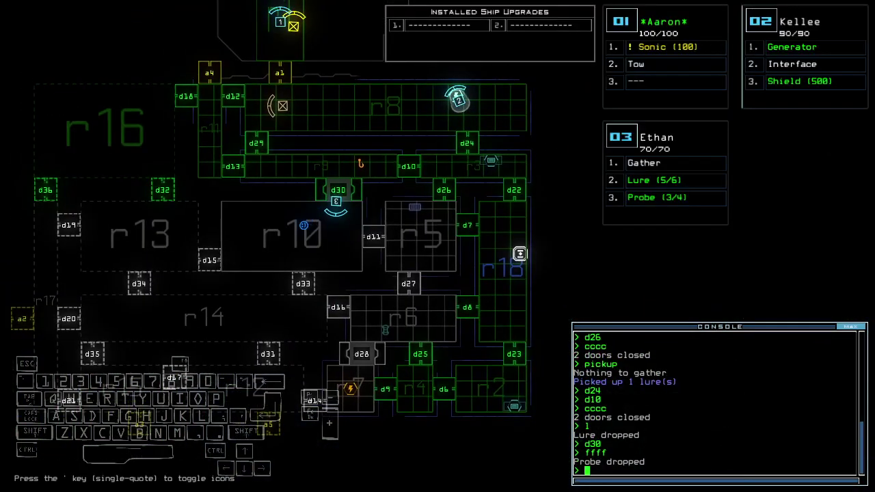
Step: Recover drone 03's dropped probe and have drone 02 operate door d24, cutting the generator
key(3)
key(Tab)
key(Return)
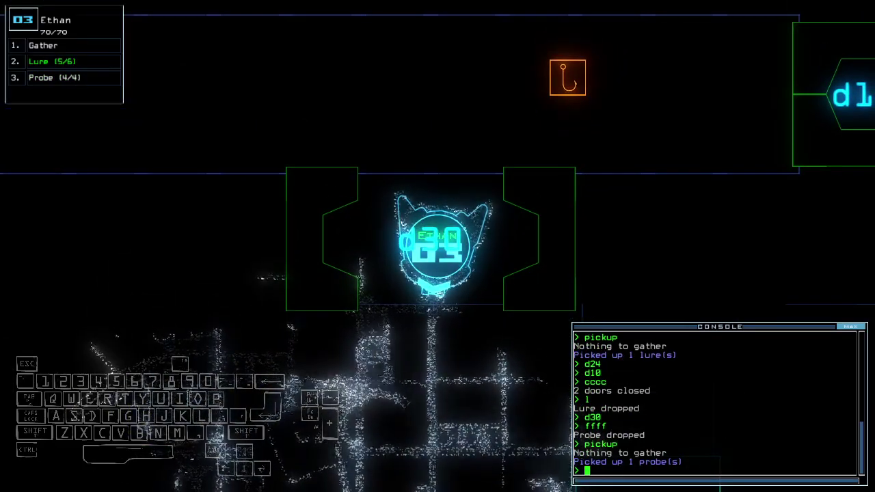
text(d24)
key(Return)
text(2te)
key(Return)
key(space)
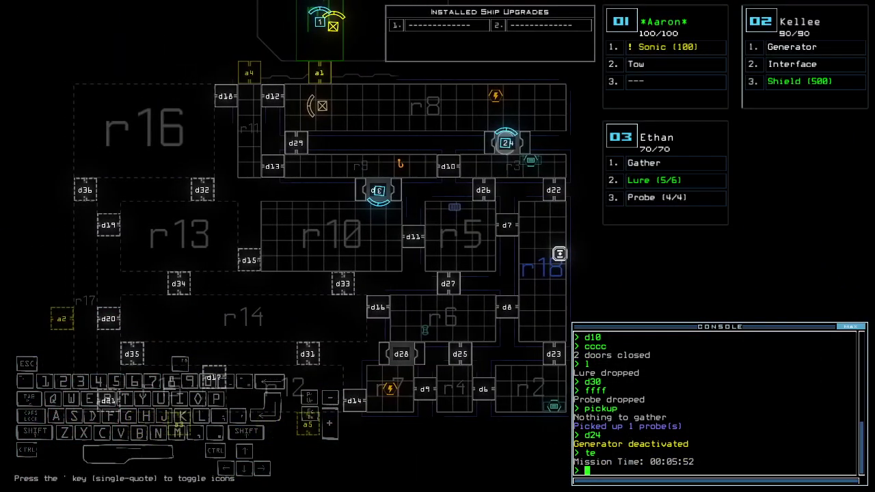
Step: Reactivate the generator with drone 02 after checking the mission time
key(3)
key(space)
text(2e)
key(Return)
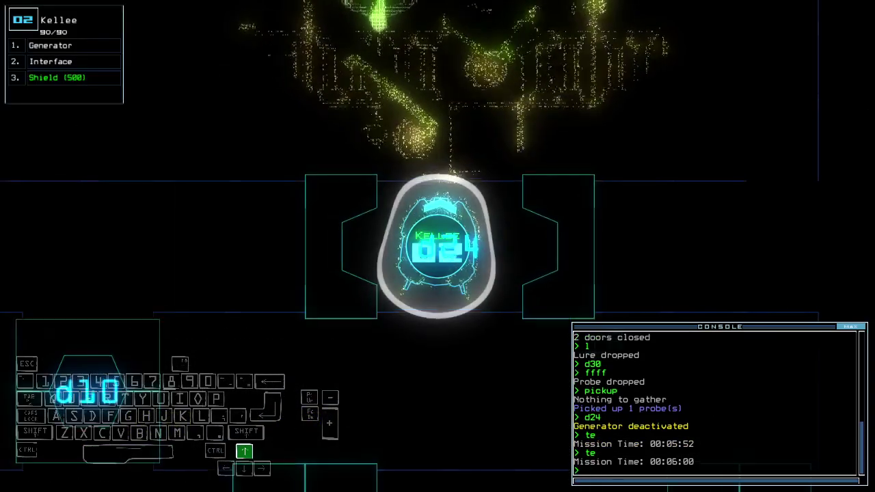
text(generator)
key(Return)
Step: Have drone 03 collect the lure and close the doors around it
key(3)
key(Up)
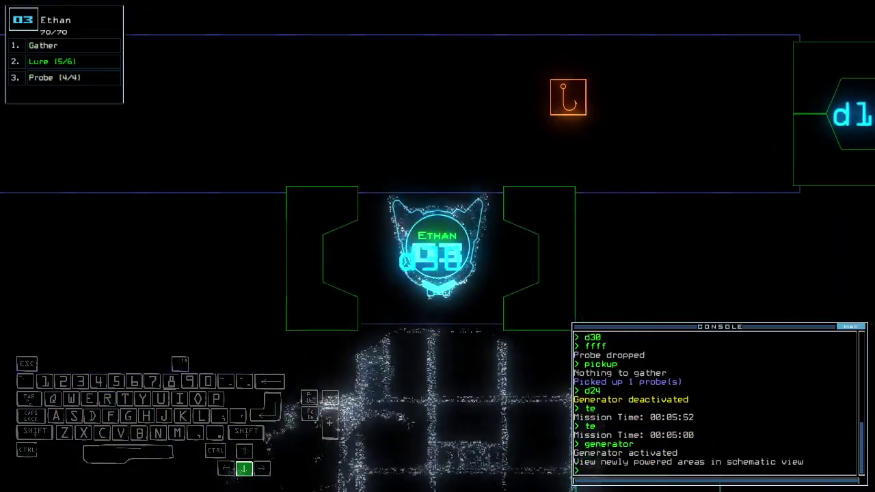
key(Up)
text(pickup)
key(Return)
key(space)
key(space)
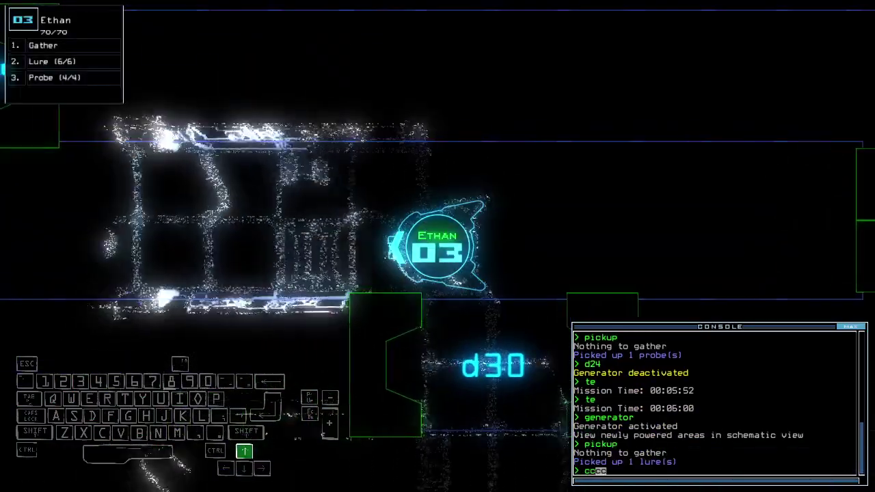
text(cccc)
key(Return)
text(d13)
Step: Move drone 03 through door d13, close it behind, and drop a lure
key(Return)
key(Up)
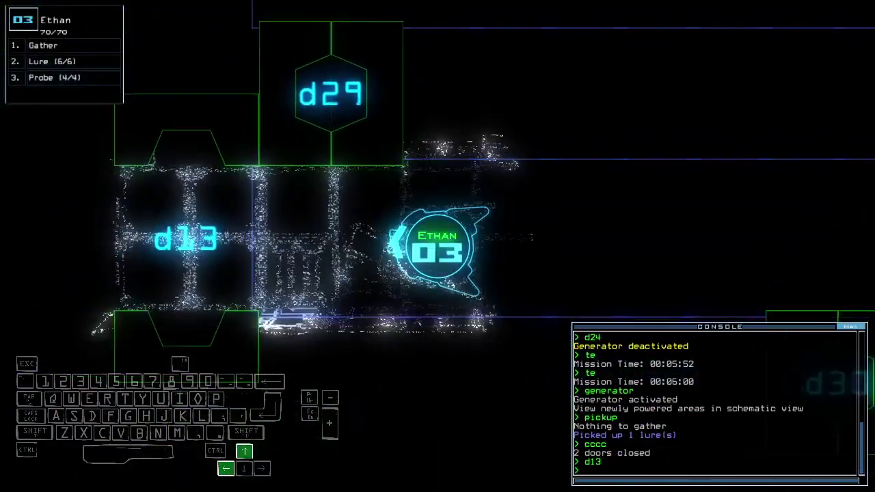
key(Up)
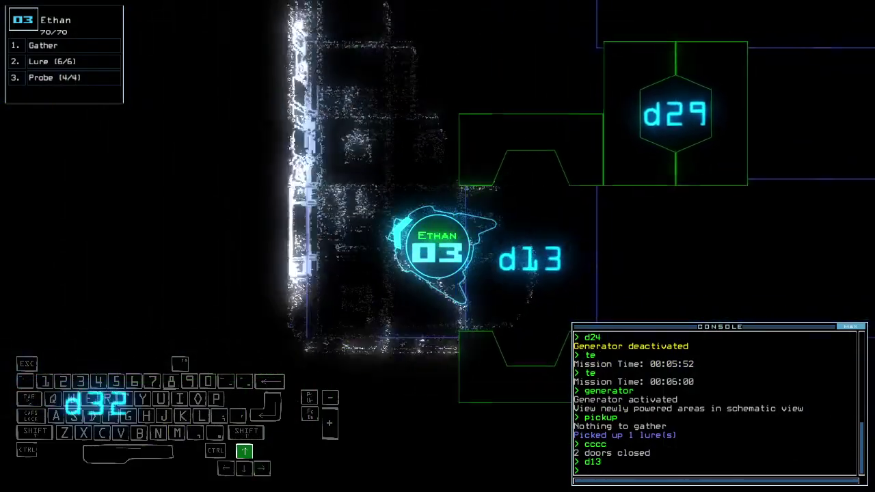
text(cccc)
key(Return)
text(1)
key(Return)
text(d18)
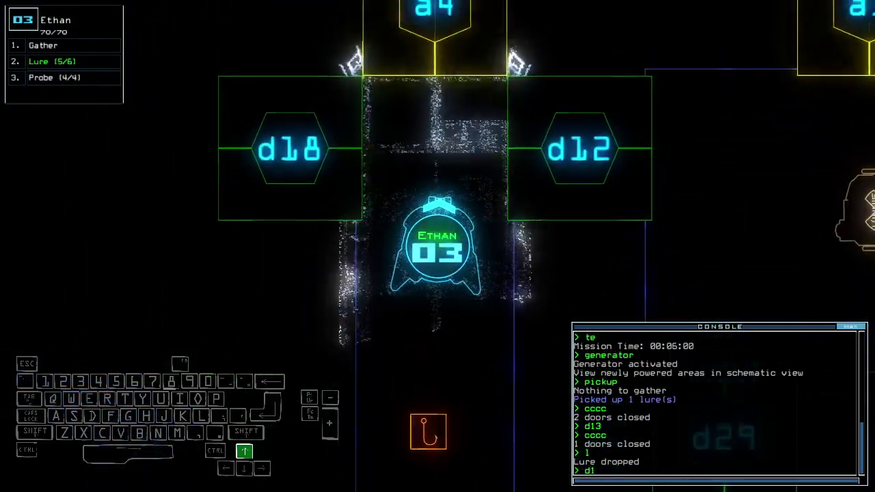
Step: Open door d18 and send a probe through it with drone 03
key(Return)
key(Up)
key(Up)
text(ffff)
key(Return)
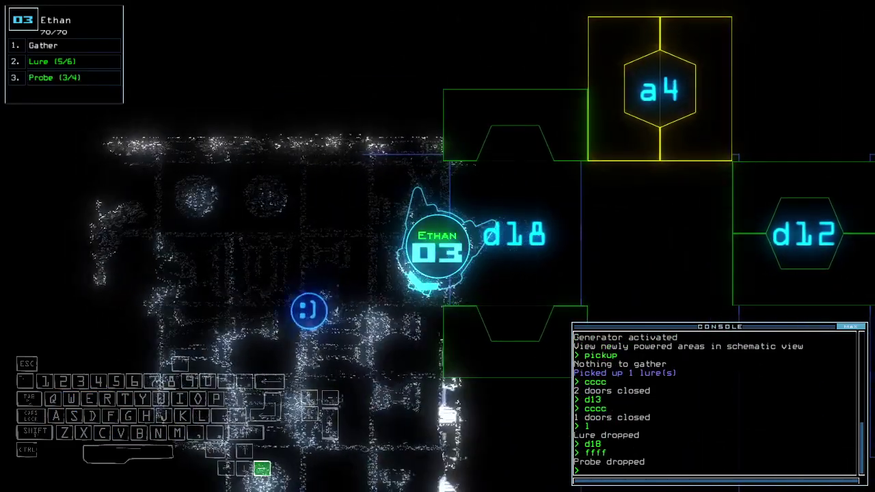
key(space)
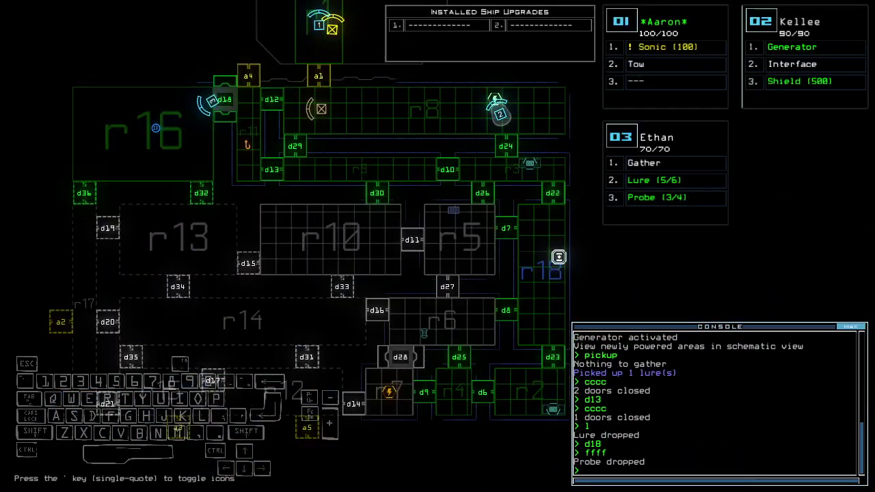
key(space)
text(pickup)
Step: Advance drone 03, recovering the probe, collecting scrap and picking up the lure
key(Return)
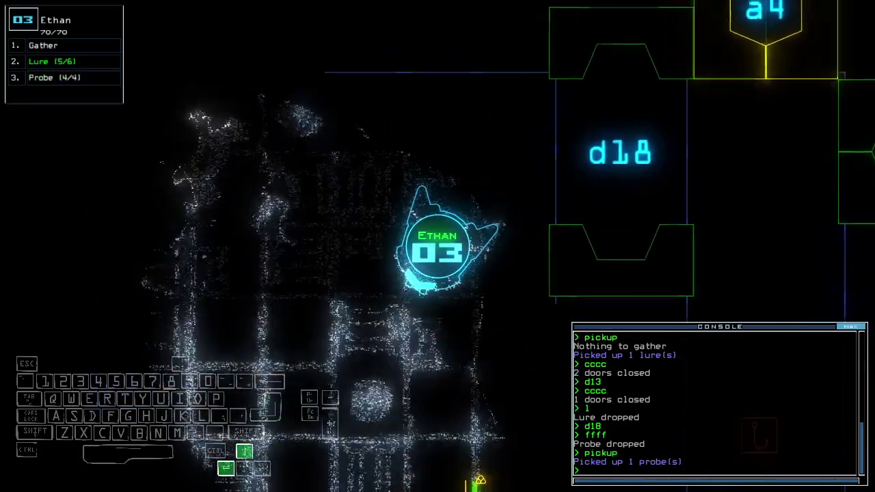
key(Up)
text(g)
key(Return)
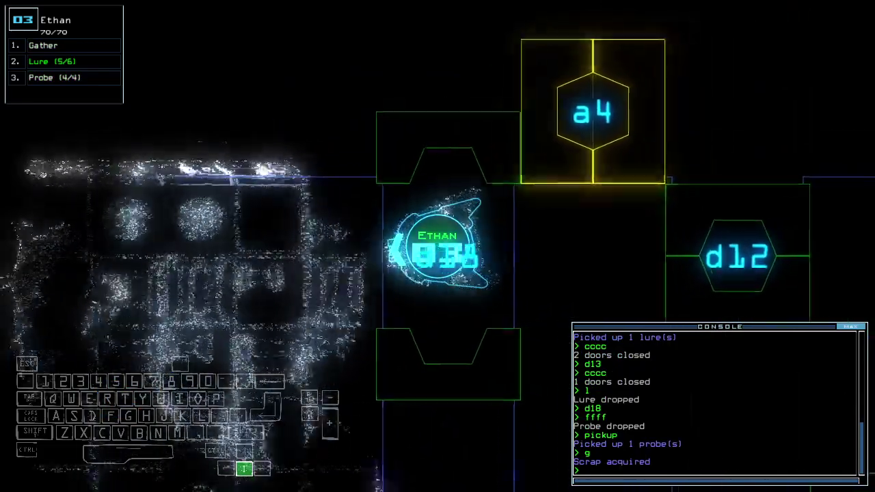
key(Right)
text(pickup)
key(Return)
key(Up)
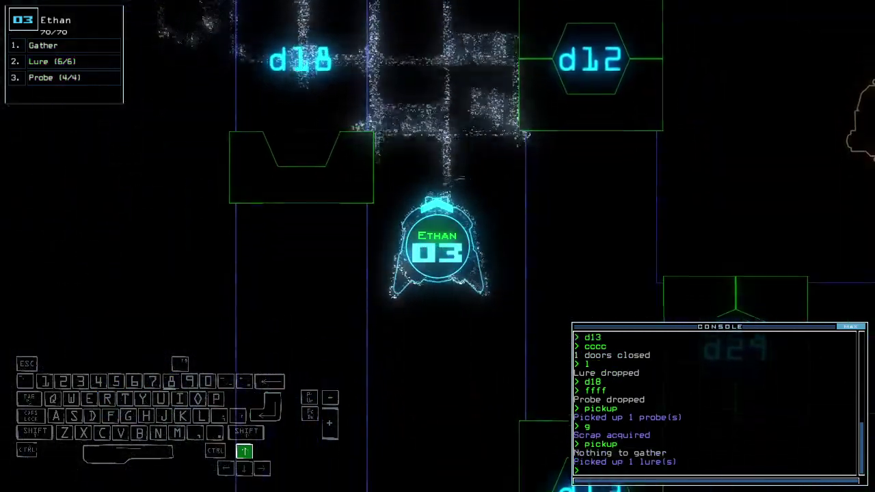
text(cccc)
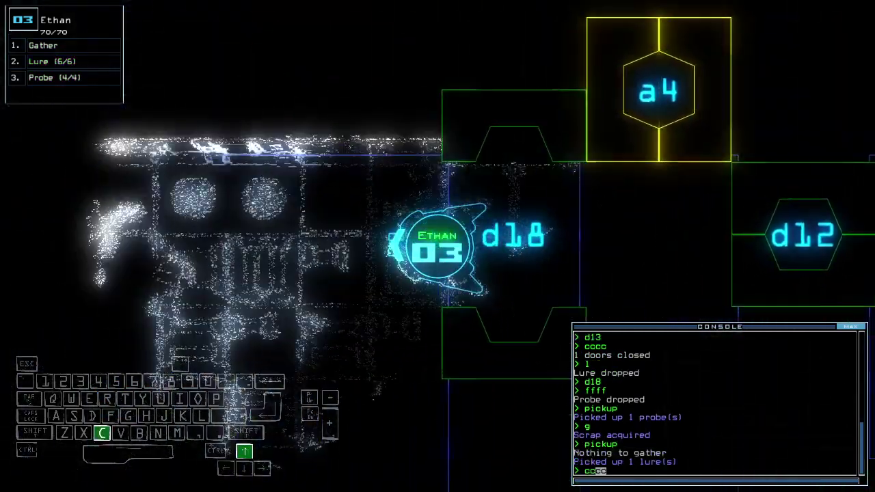
Step: Close the nearby door and drop a lure from drone 03
key(Return)
text(l)
key(Return)
key(space)
key(space)
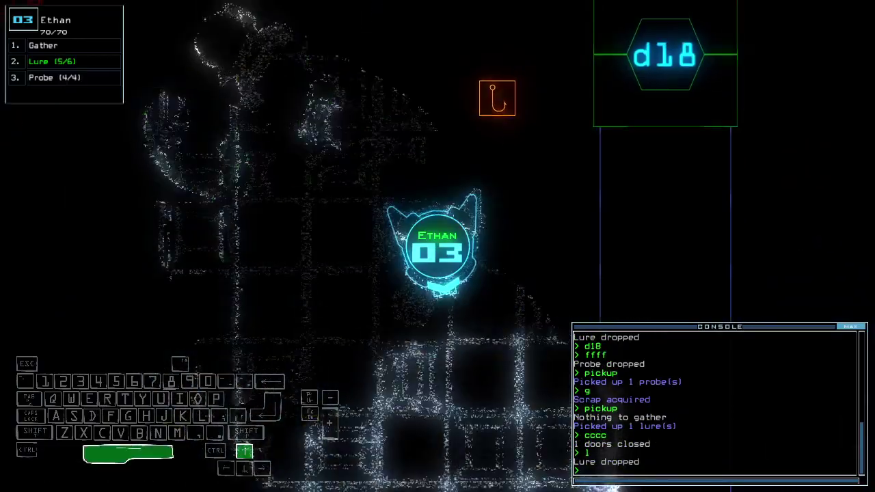
text(d)
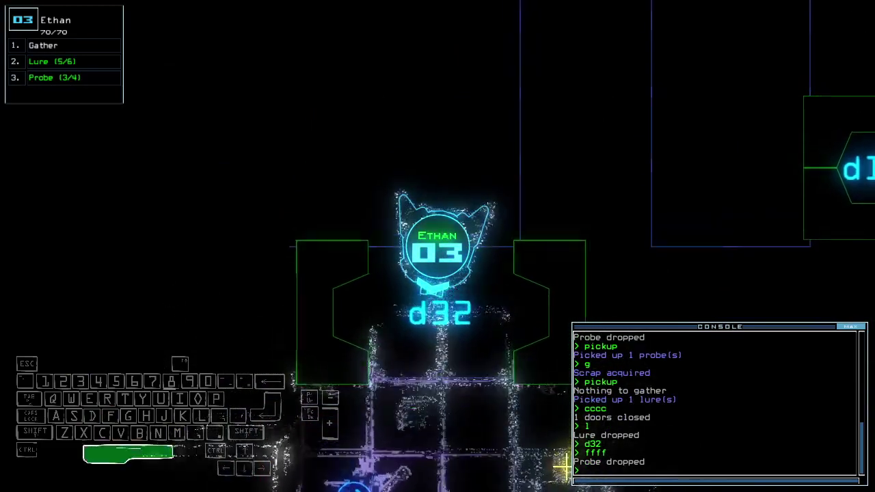
key(space)
key(space)
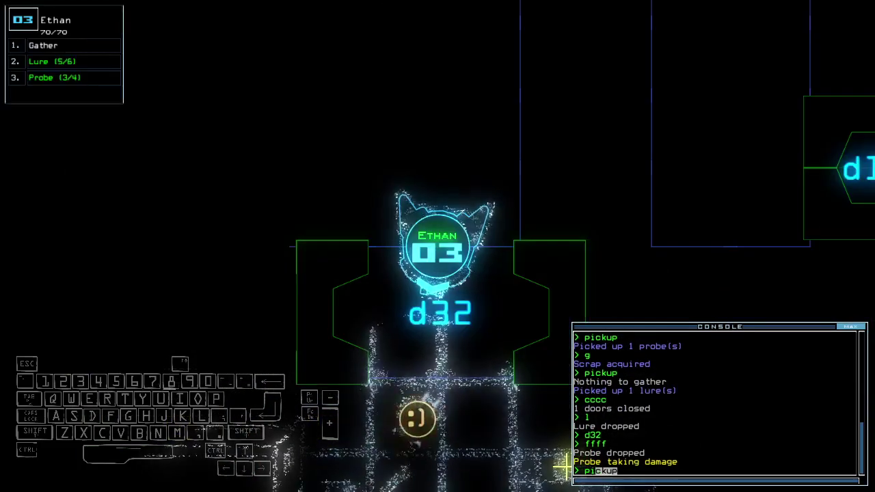
text(cccc)
Step: Close the nearby door, drive drone 03 upward, and open door d36
key(Return)
key(Up)
key(Up)
key(Up)
key(Up)
key(Up)
key(Up)
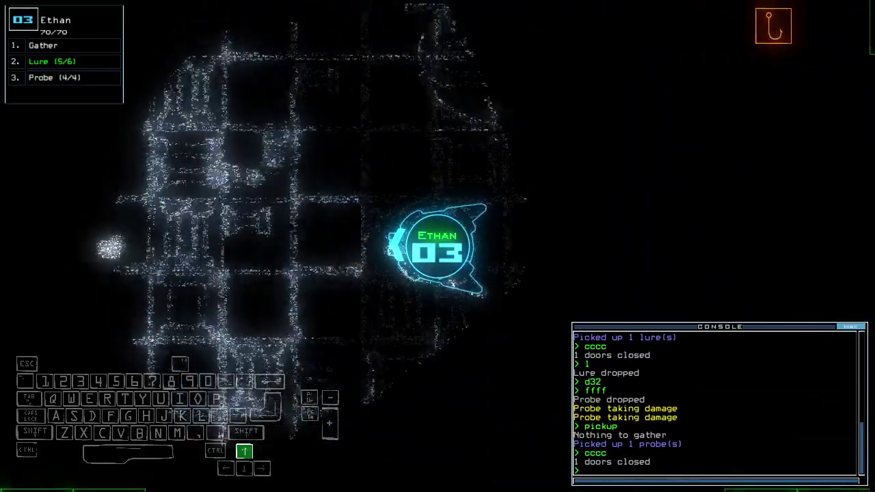
key(Up)
key(Up)
key(Up)
key(Up)
text(d3)
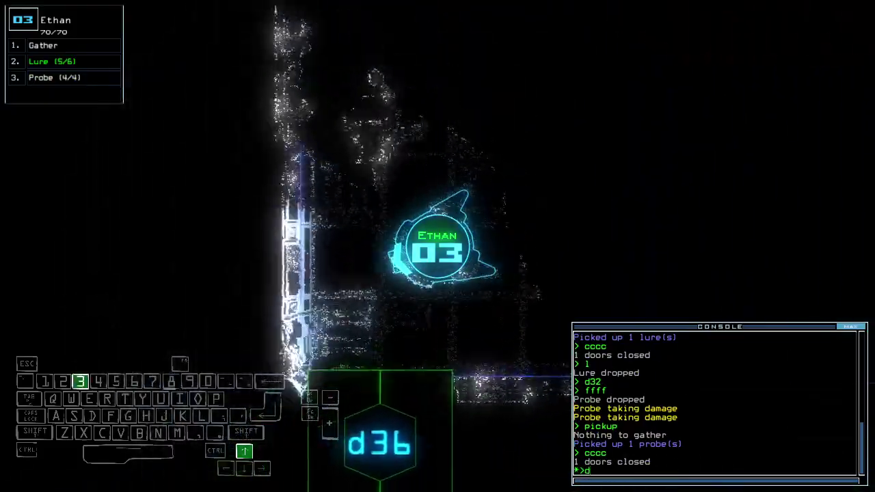
text(6)
key(Return)
key(space)
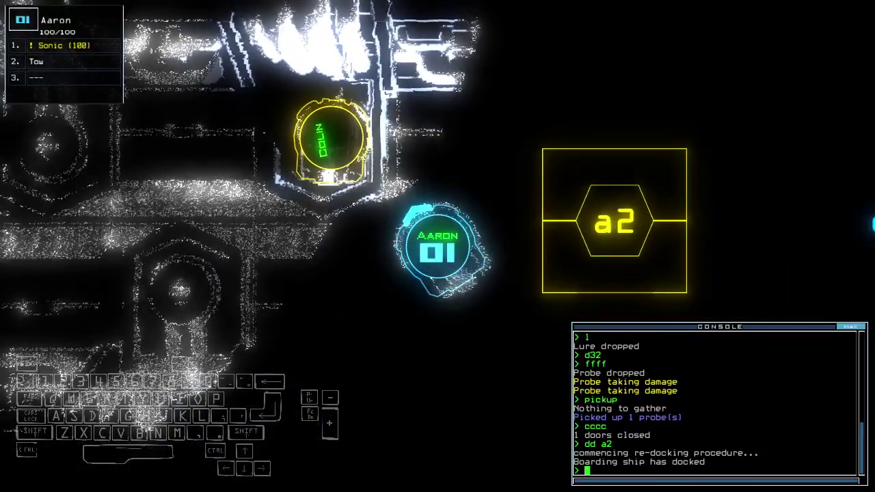
Step: From drone 01's docking view, open and then close all doors to room r1
key(Right)
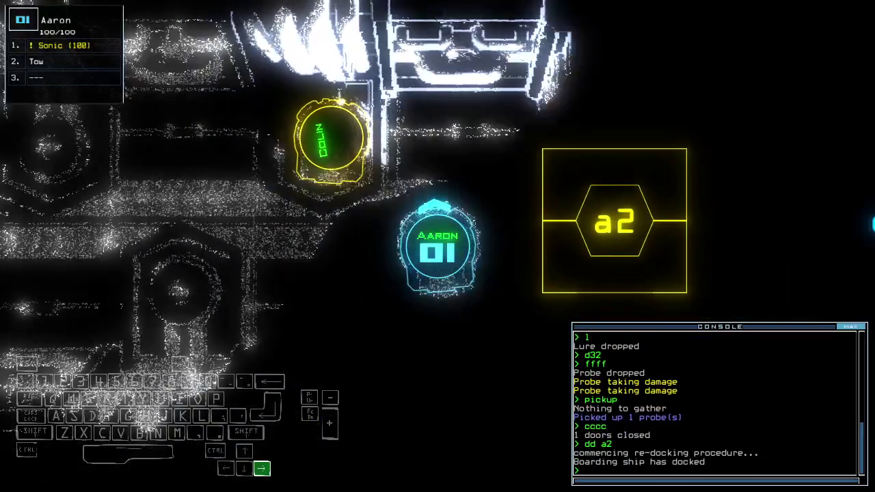
key(space)
key(space)
text(ar)
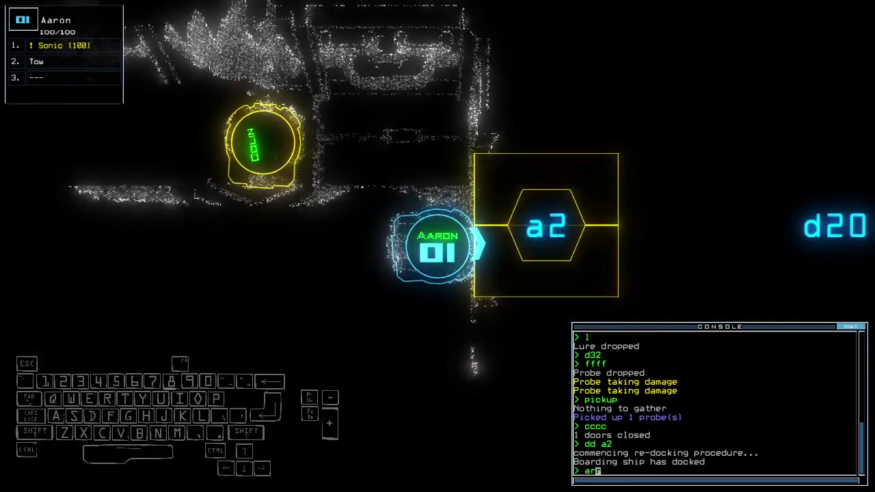
text(r)
key(Return)
text(ra)
key(Return)
key(space)
text(3)
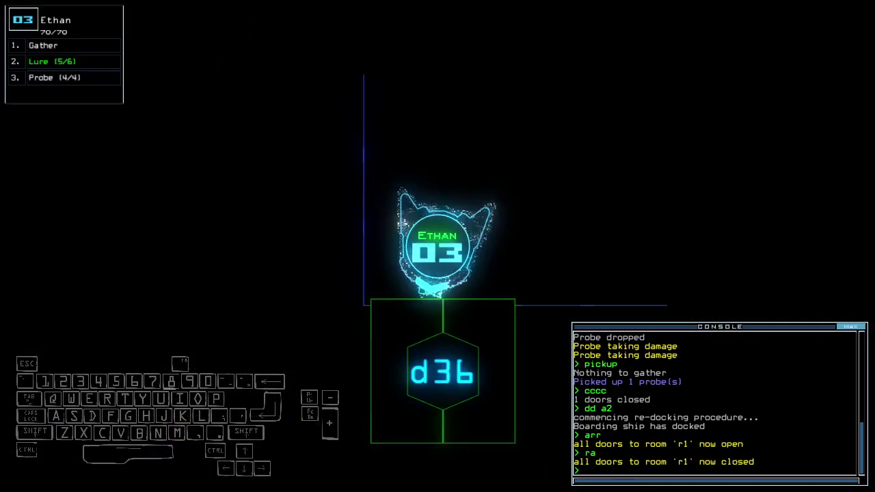
text(6)
Step: Open door d36, drop a probe through it, and close the door behind the drone
key(Return)
text(ffff)
key(Return)
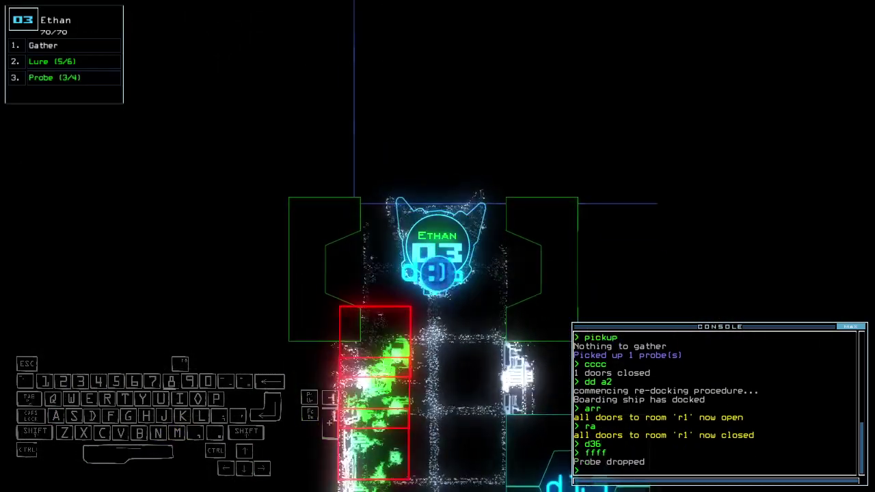
key(space)
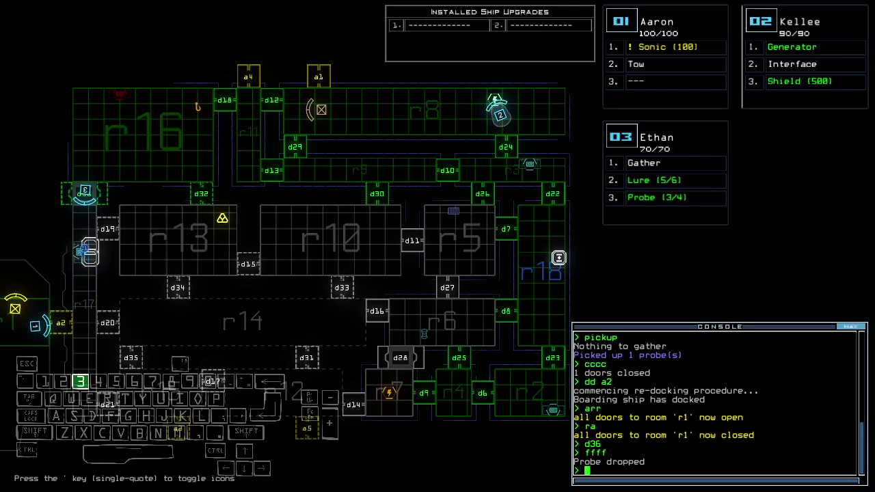
key(3)
text(pickup)
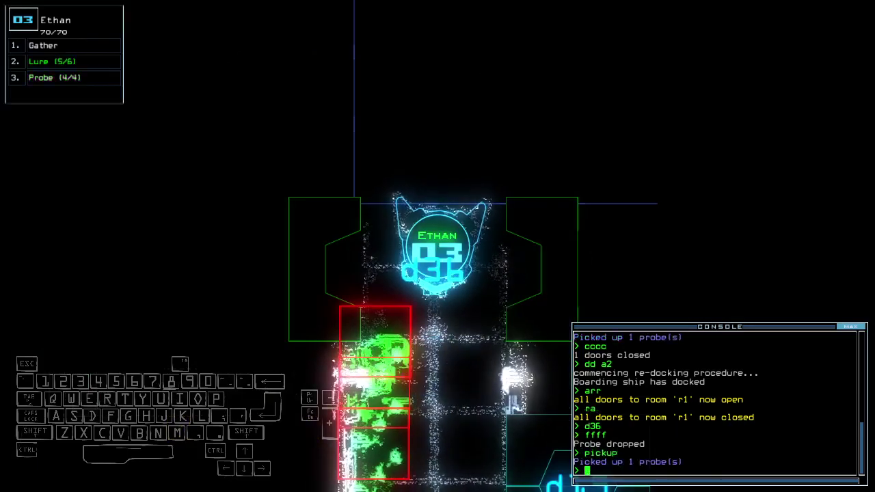
text(cccc)
key(Return)
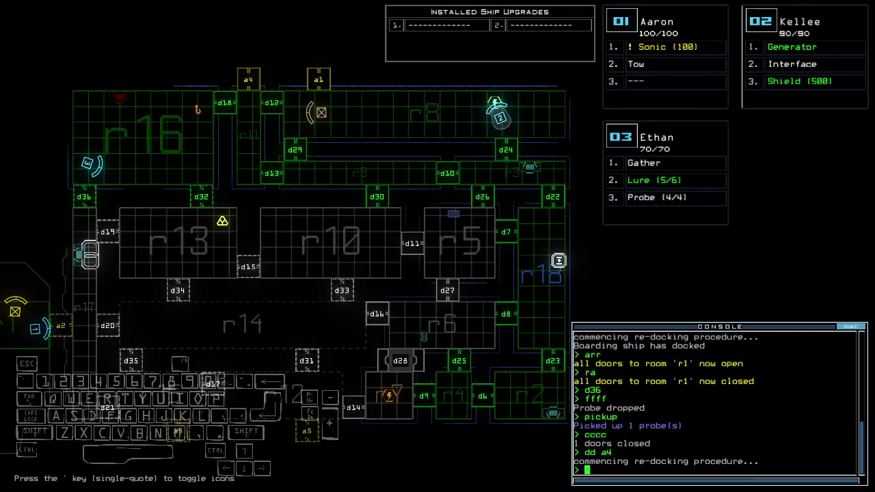
Step: Drive Ethan forward, collect the items there, and open door d18
key(3)
key(Up)
text(pi)
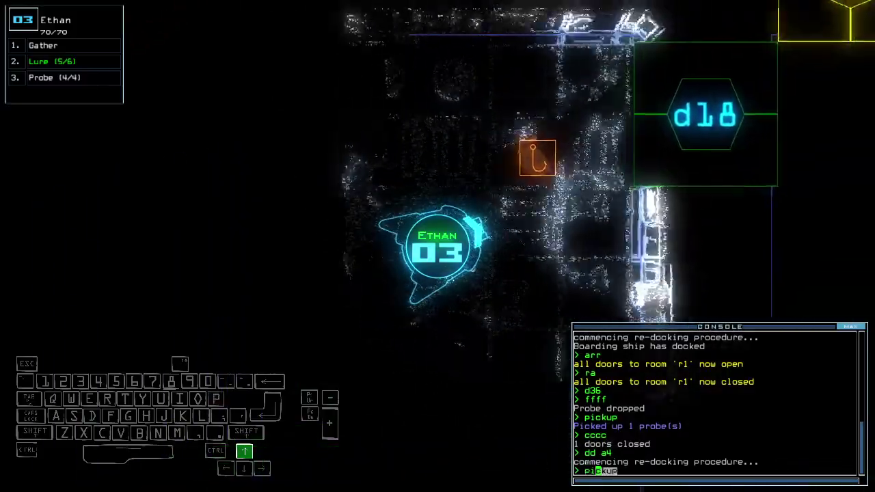
key(Return)
text(d18)
key(Return)
text(arr)
key(Return)
Step: Return Ethan to the docked boarding ship, drop a lure, and cycle room r1's doors
key(Up)
key(Down)
text(d)
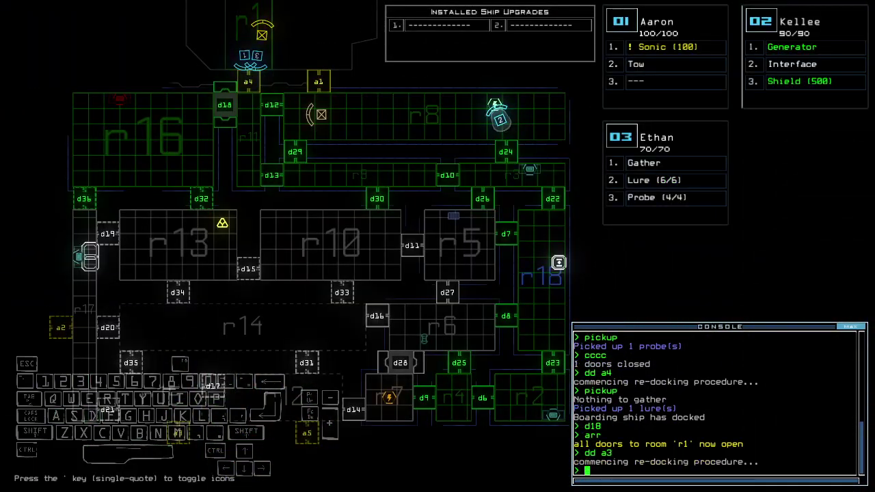
text(f)
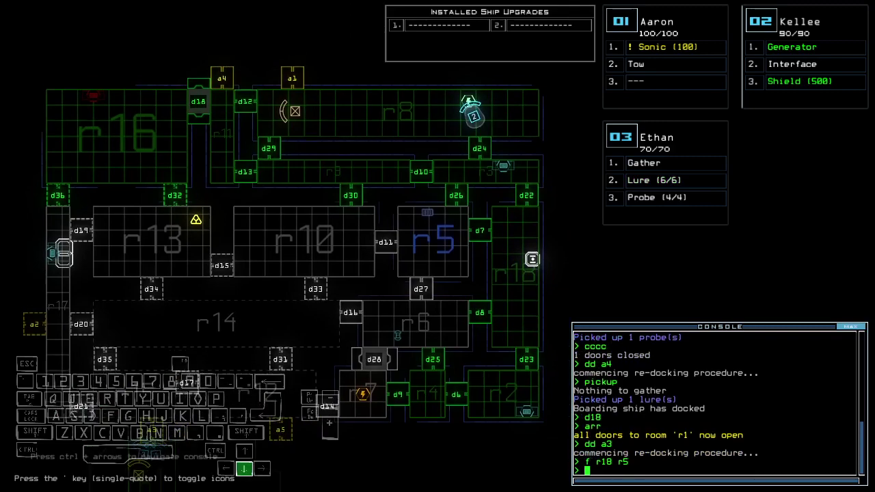
key(Down)
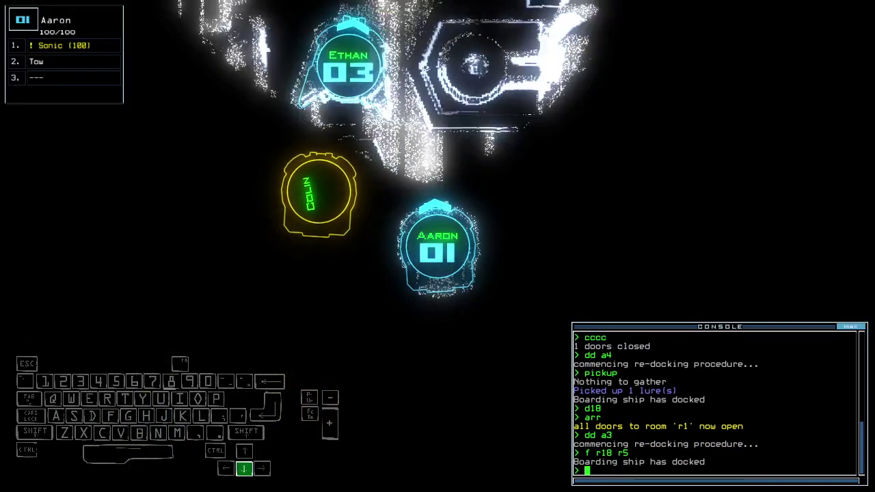
key(Tab)
text(1)
key(Return)
text(arr)
key(Return)
key(Up)
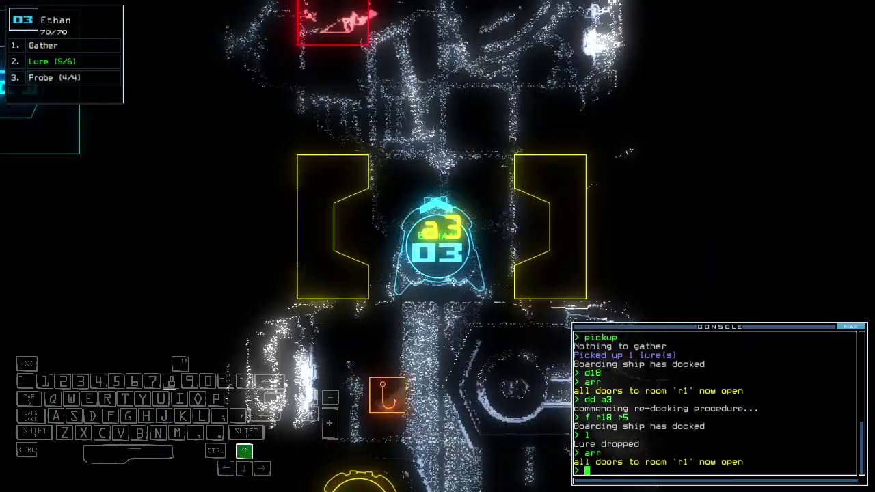
text(ra)
key(Return)
key(space)
text(f)
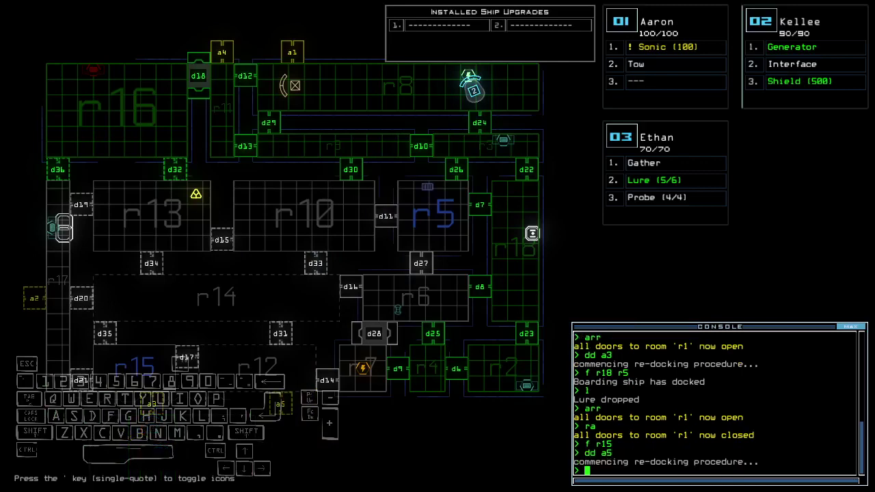
Step: Send the boarding ship to airlock a5 and collect the lure with Ethan
key(Return)
key(space)
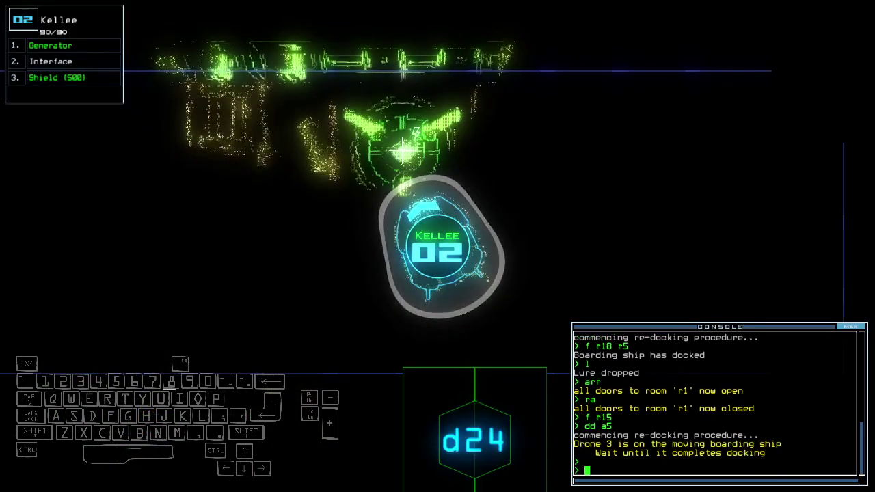
key(space)
text(d)
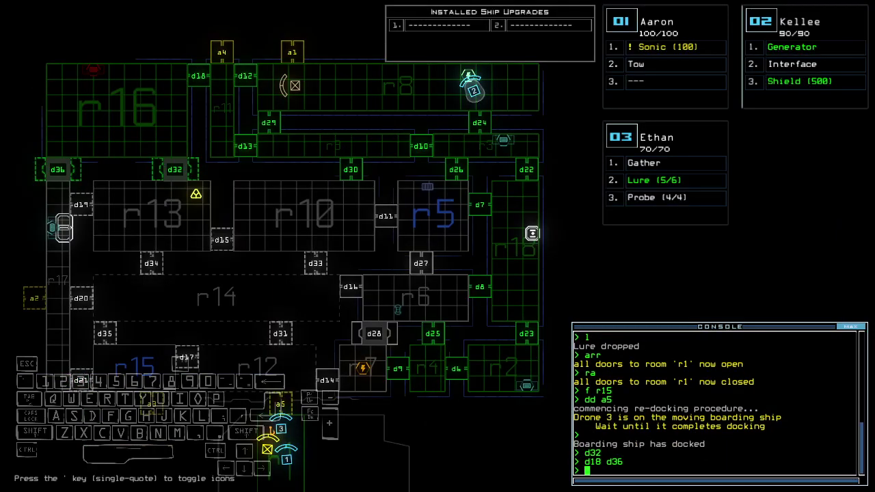
text(36 > )
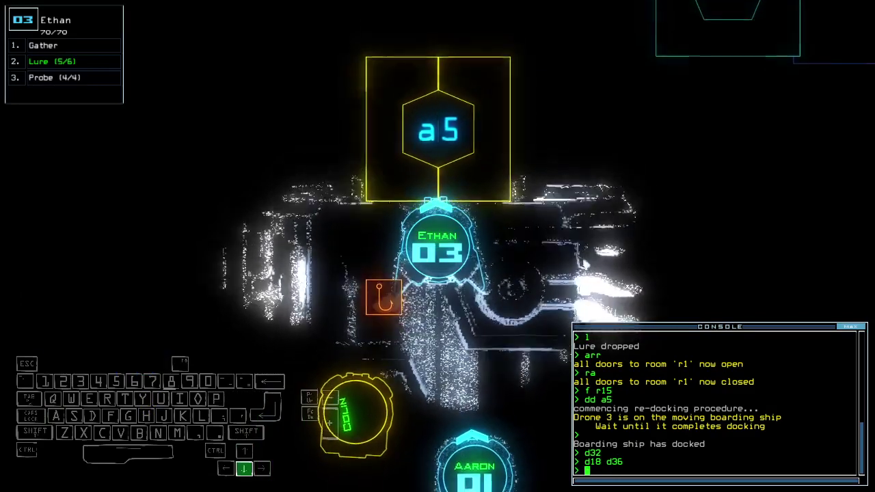
text(pickup)
key(Return)
Step: Shut down the generator with Kellee, then reactivate it after checking the mission time
key(space)
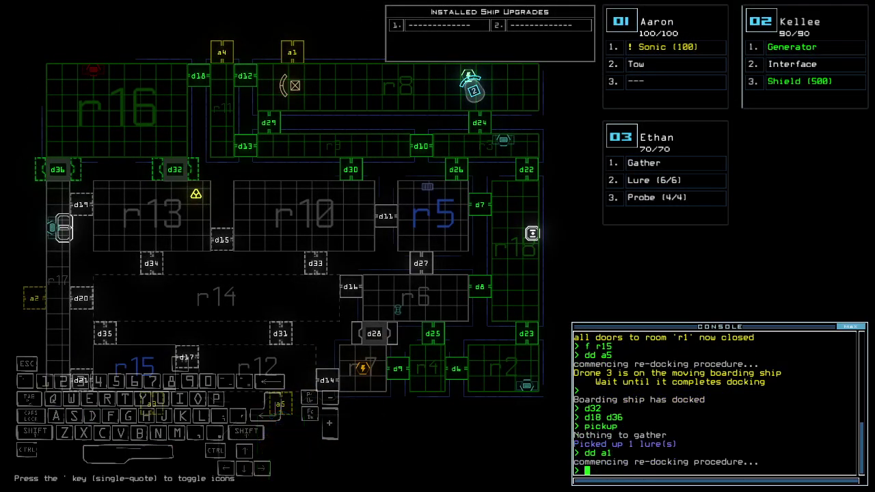
key(2)
text(d24)
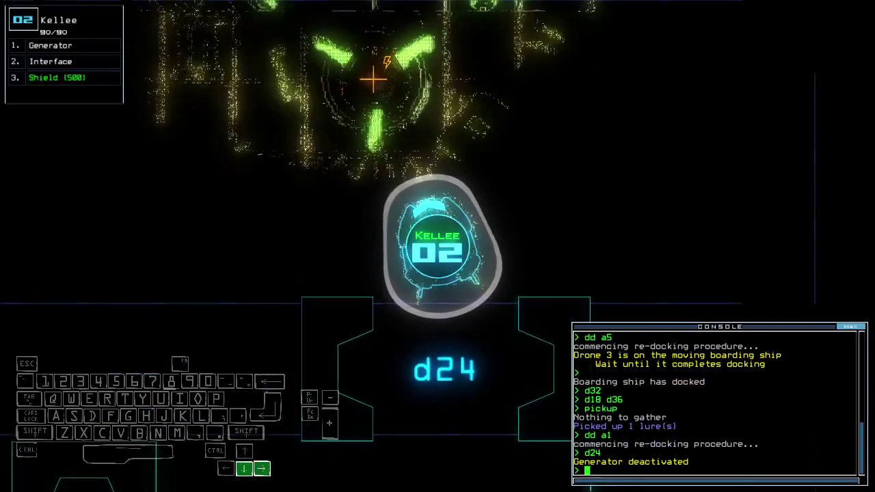
key(space)
text(f r12)
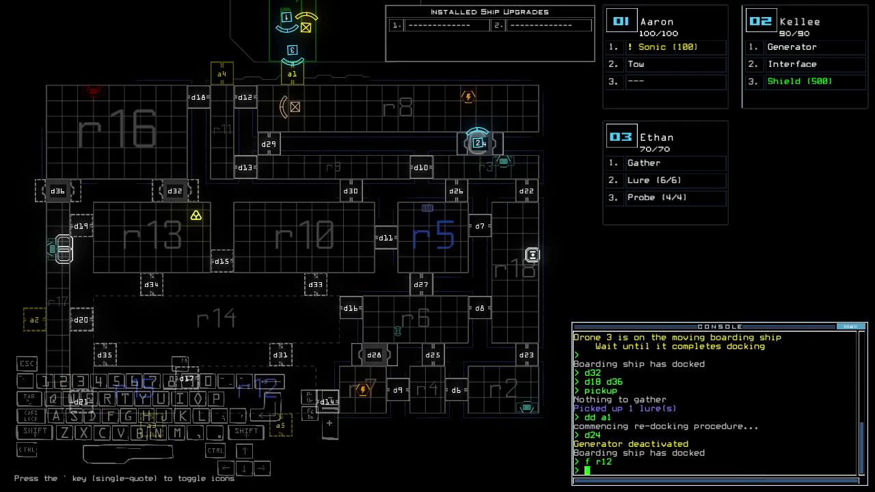
text(te)
key(Return)
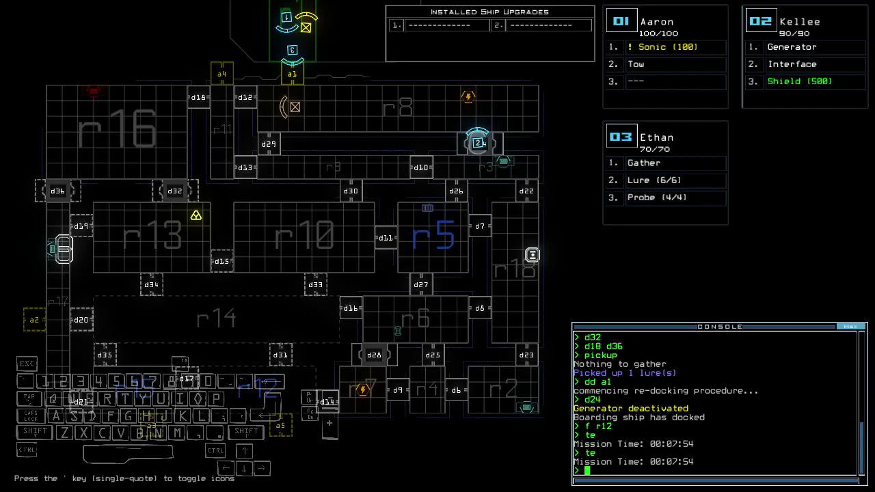
text(2te)
key(Return)
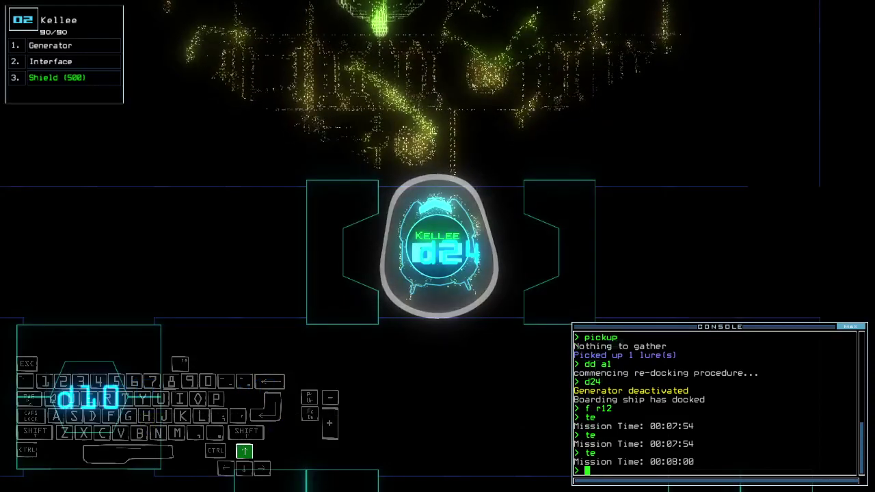
text(generator ;)
key(Return)
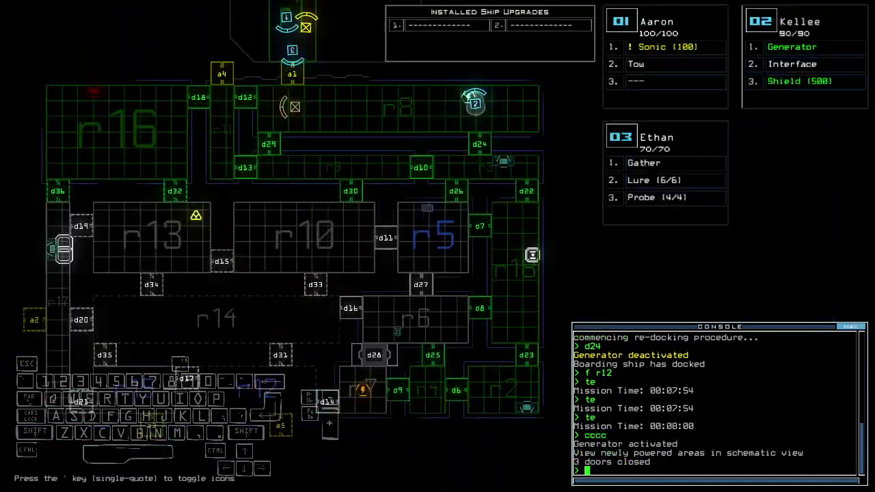
text(3arr)
Step: Open room r1's doors and doors d12 and d18, then close them again
key(Return)
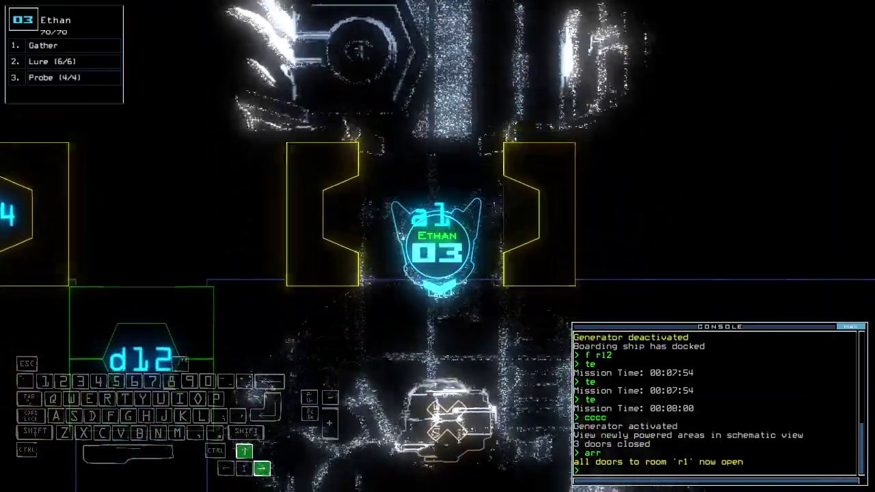
text(d12)
key(Return)
text(d18)
key(Return)
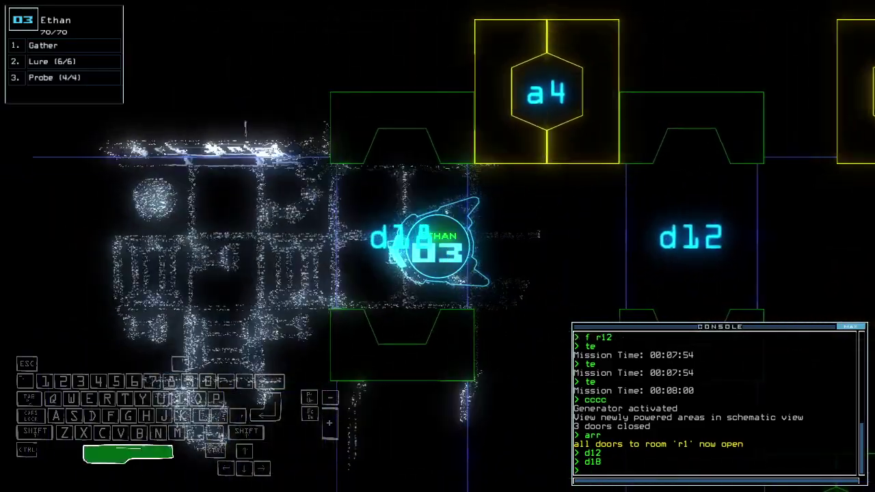
text(cccc)
key(Return)
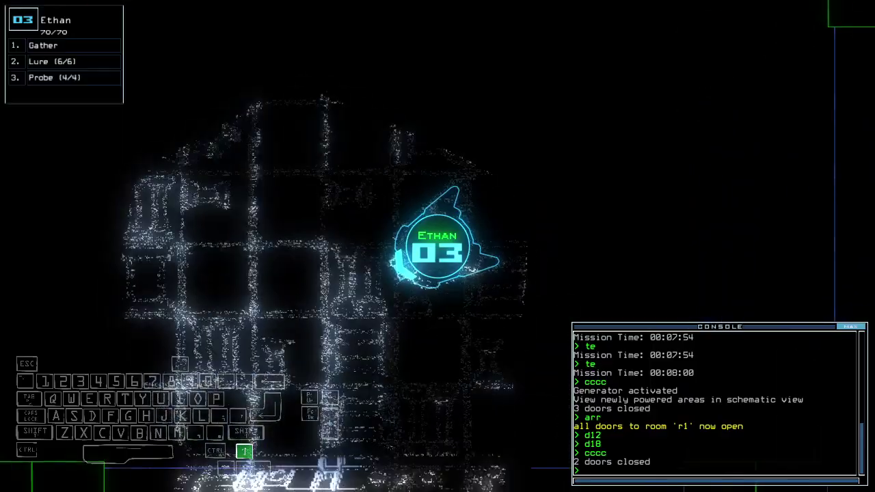
key(space)
text(f r1)
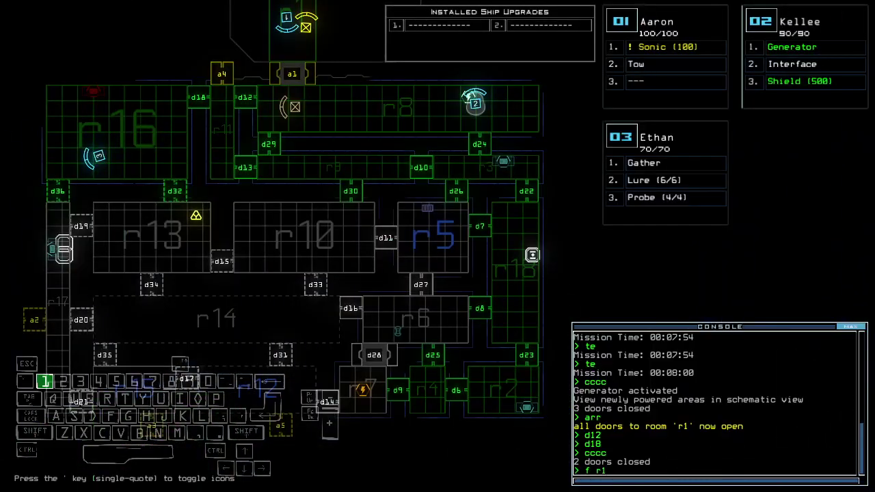
text(7)
Step: Send Ethan to room r17, drop and retrieve a lure, and cycle doors d18 and d12
key(Return)
text(l)
key(Return)
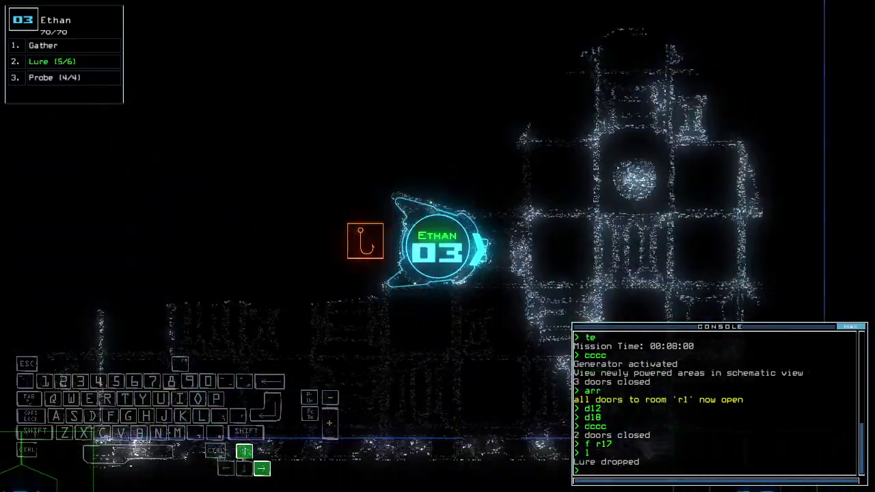
text(d32)
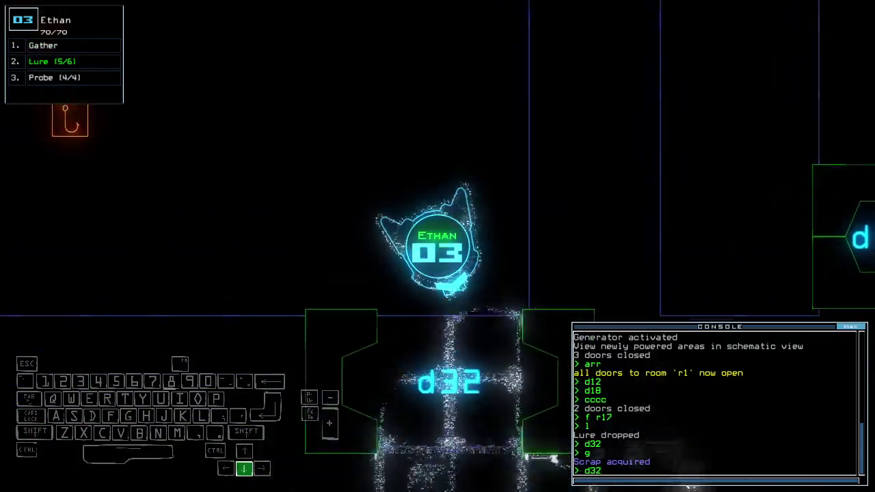
text(pickup)
key(Return)
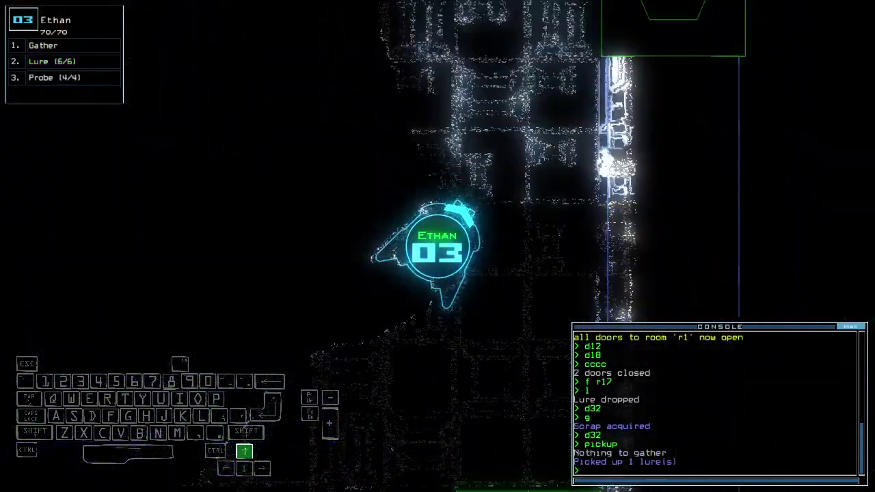
key(Up)
text(d18)
key(Return)
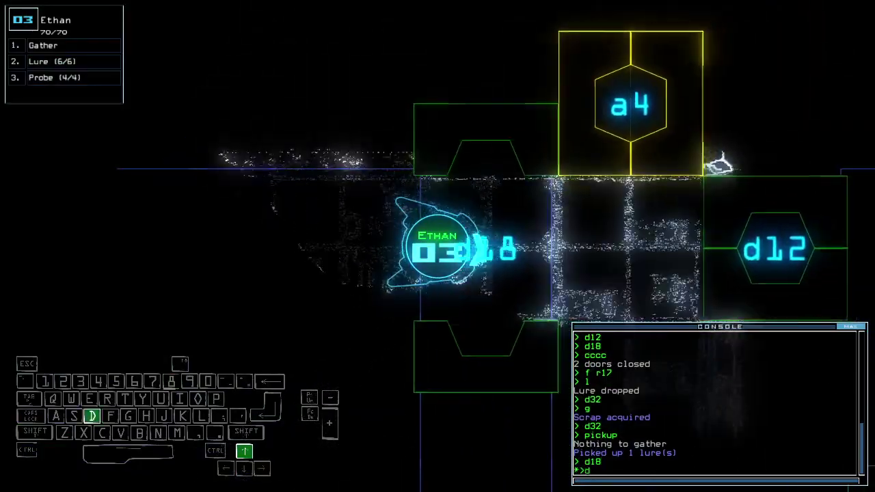
text(d12)
key(Return)
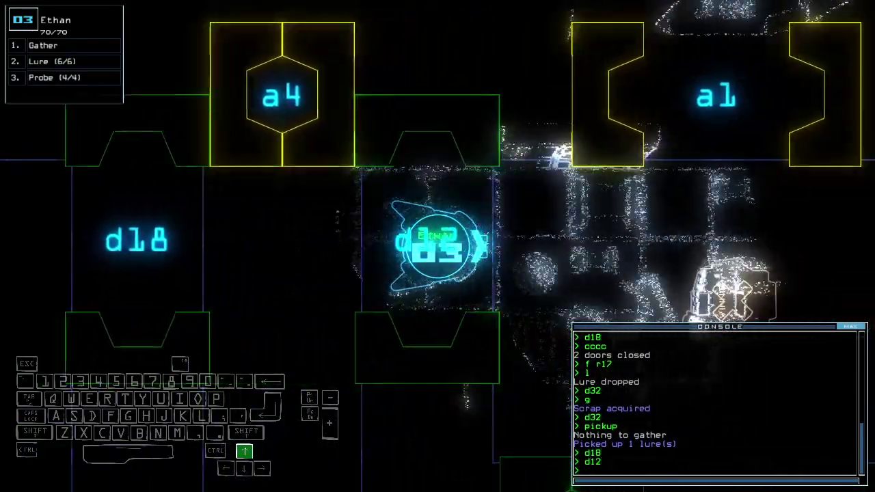
text(ccccc)
key(Return)
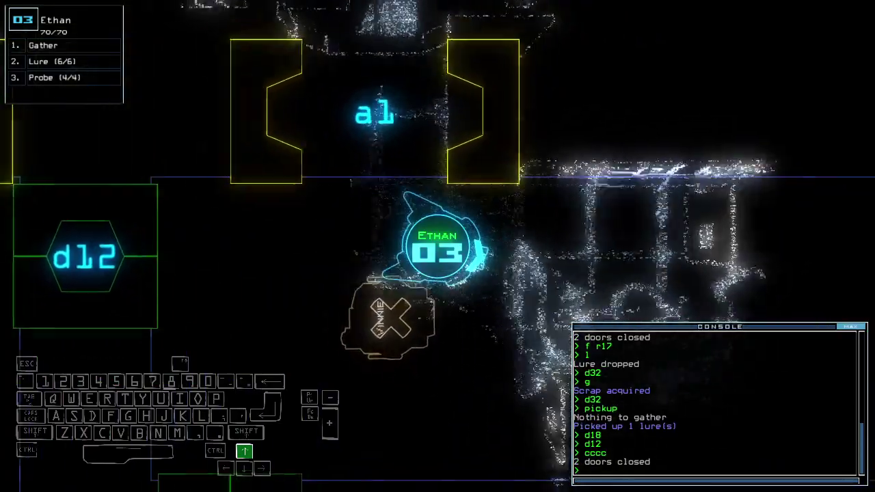
Step: Drive Ethan through door d24 into the next room and drop a lure
key(Up)
key(Right)
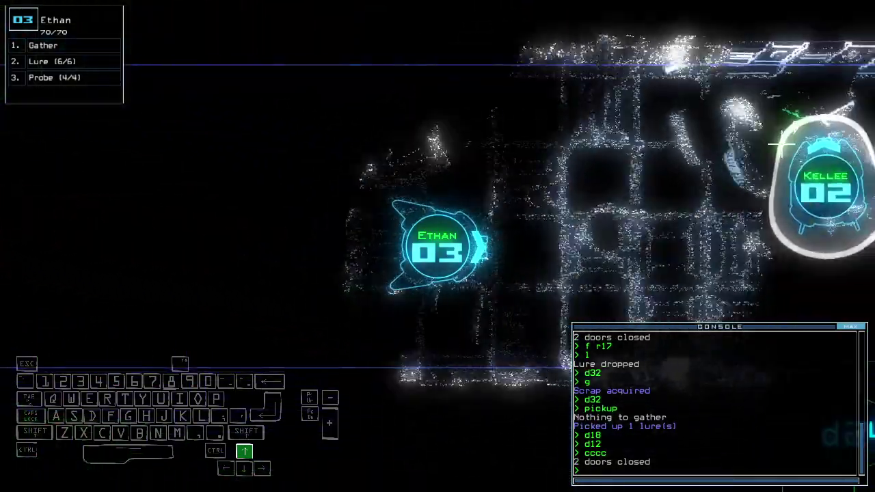
text(d24)
key(Return)
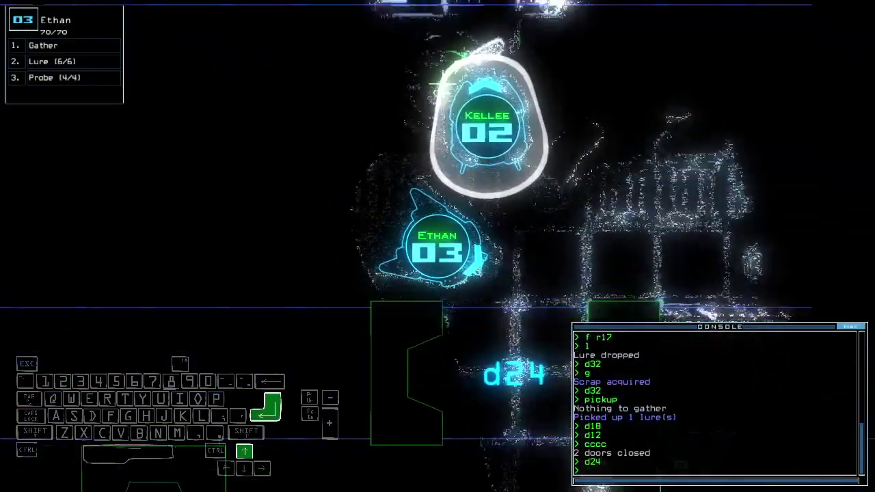
key(Up)
key(Up)
key(Up)
key(Left)
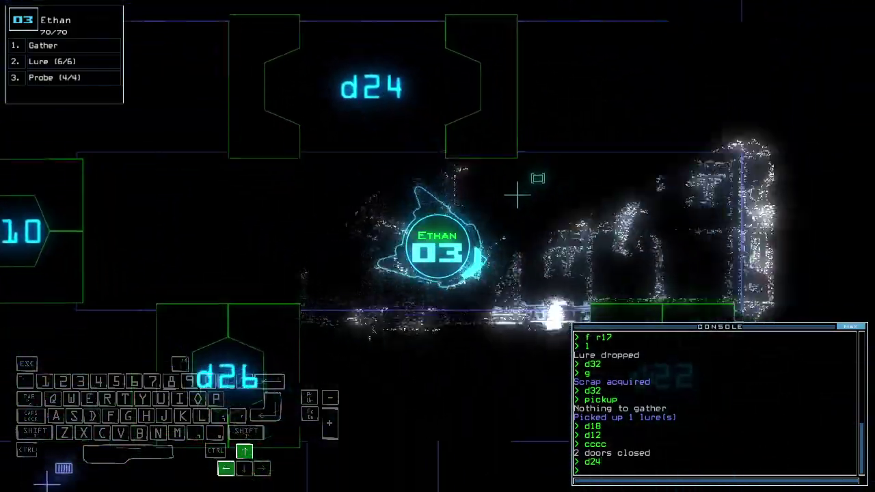
key(Up)
key(Left)
text(1)
key(Return)
text(d22)
Step: Open door d22, drive drone 3 through, and collect the lure beyond it
key(Return)
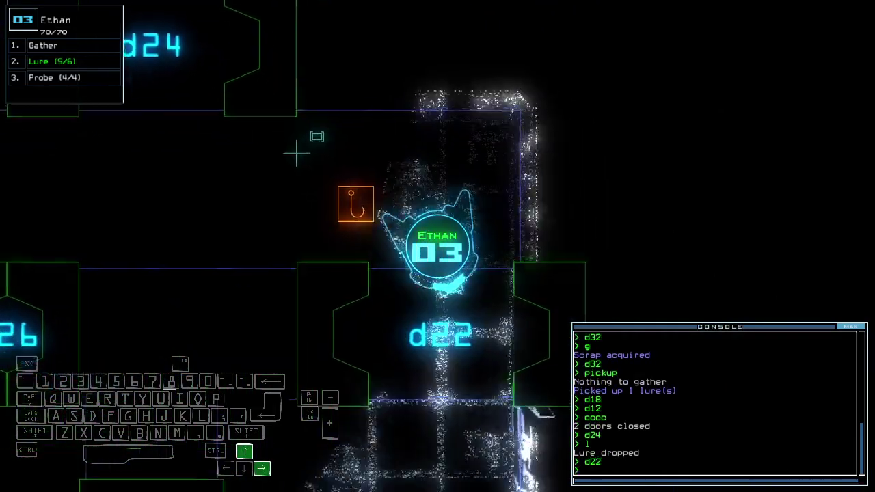
key(Up)
key(Right)
key(Up)
key(Up)
key(Up)
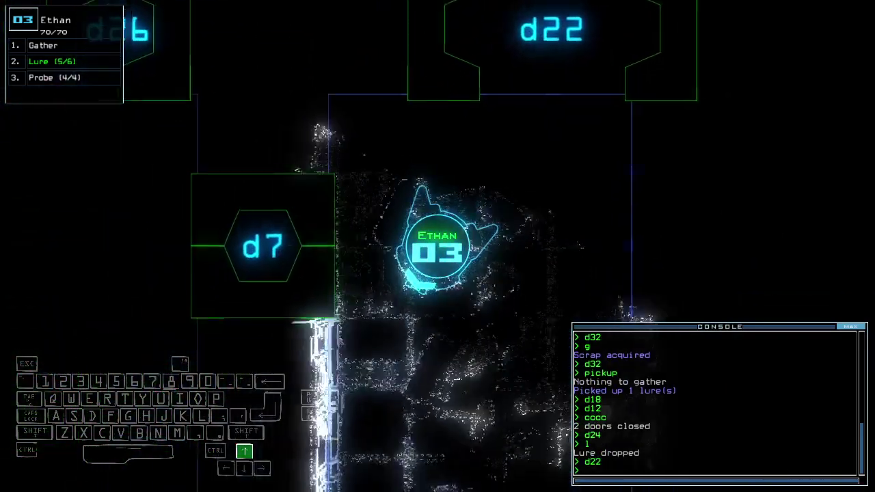
key(Up)
key(Up)
key(Down)
key(Down)
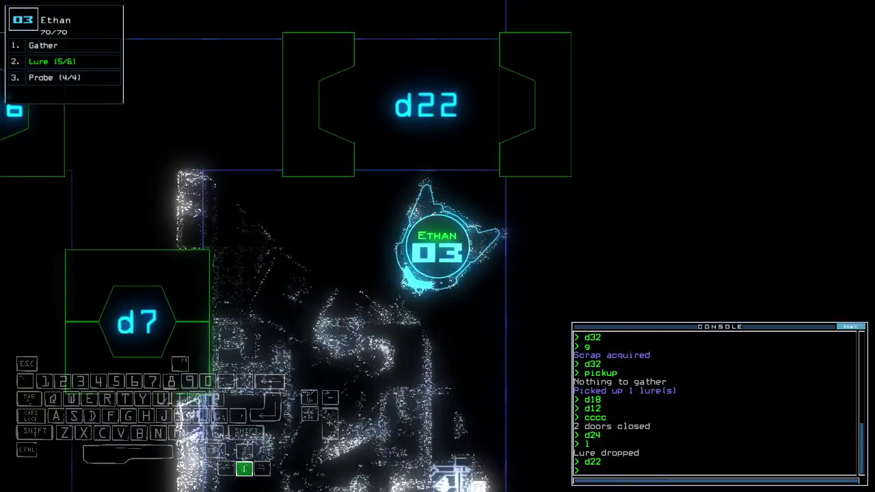
key(Down)
text(pickup)
key(Return)
key(space)
key(space)
Step: Drive drone 3 up toward doors d7 and d8 and drop a lure
key(Up)
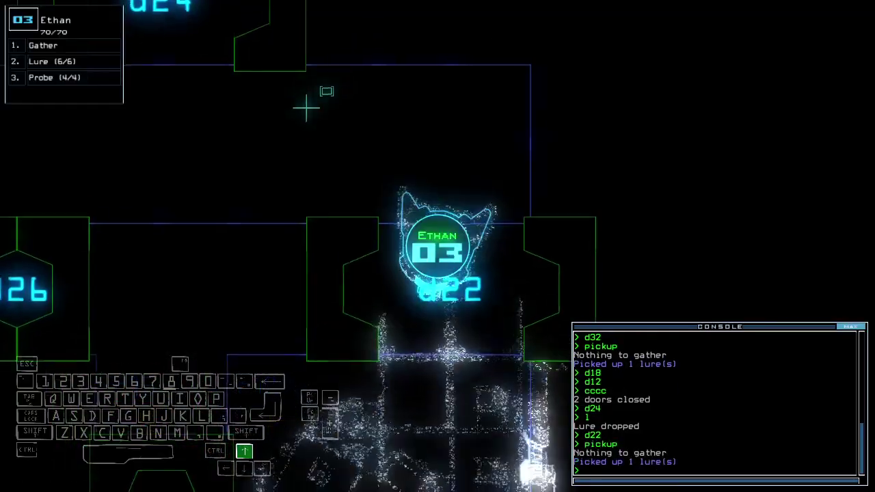
key(Up)
key(Up)
key(Up)
key(Up)
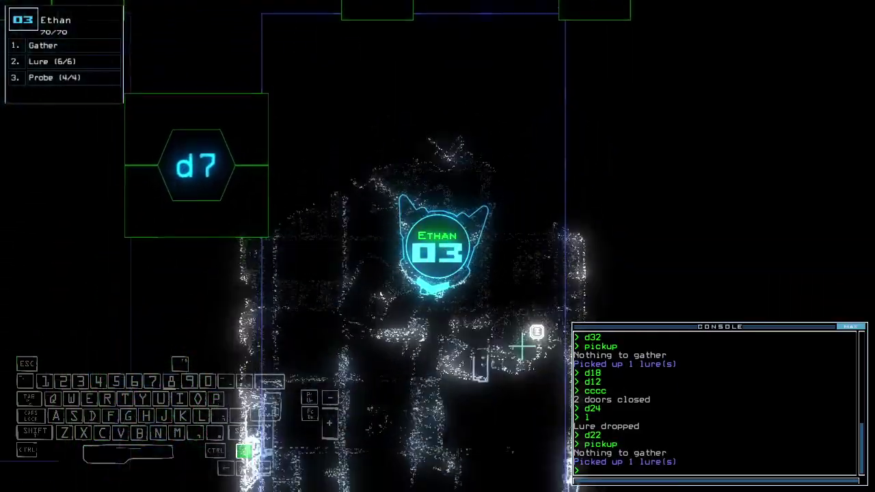
key(Up)
key(Up)
key(Up)
text(1)
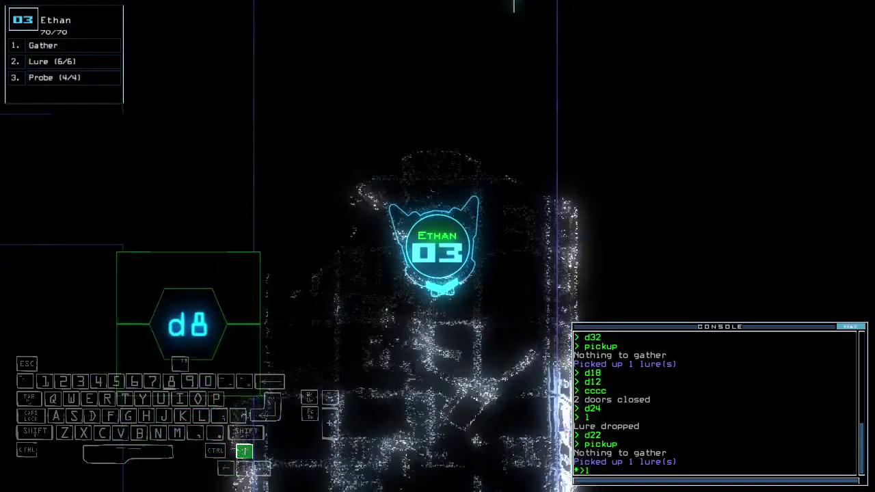
key(Return)
text(d23)
Step: Open doors d23 and d6 with drone 3, then return to the ship map
key(Return)
key(Up)
key(Up)
key(Up)
key(Down)
key(Down)
key(Left)
key(Left)
text(d6)
key(Return)
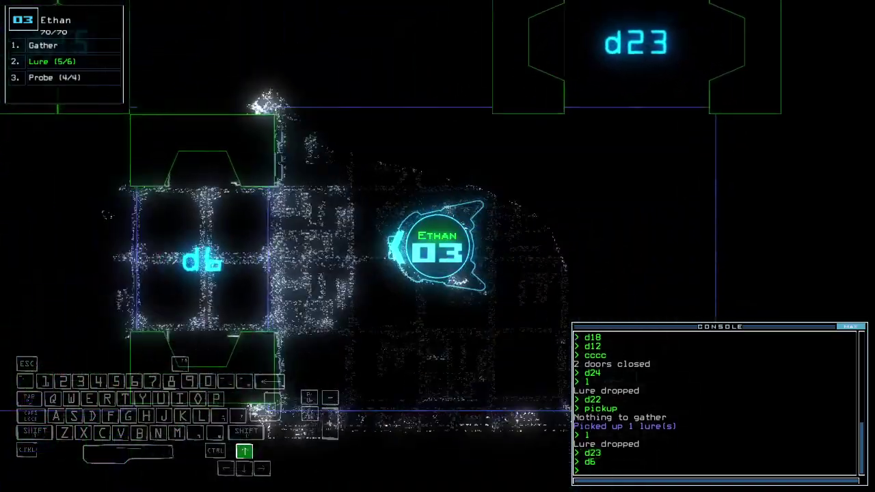
key(Up)
key(space)
key(space)
text(navigate 2)
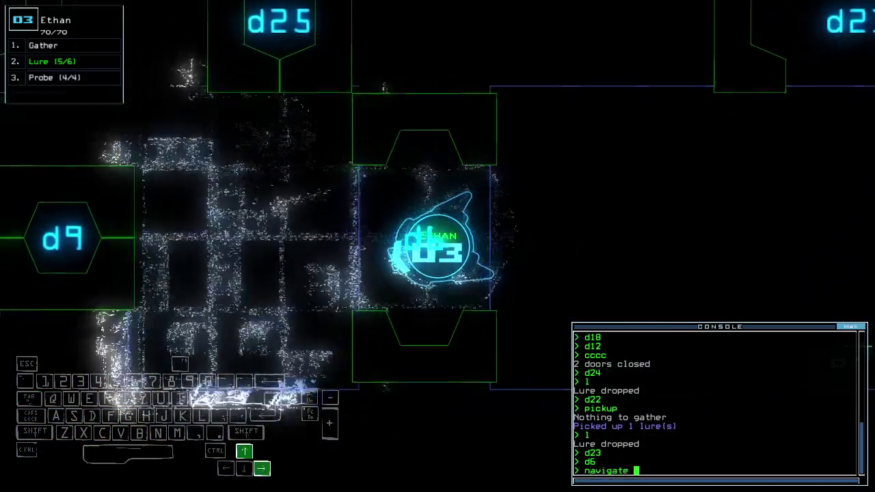
Step: Send Kellee to room r7 and have Ethan collect a lure, restocking to 6/6
key(Return)
key(space)
key(space)
key(space)
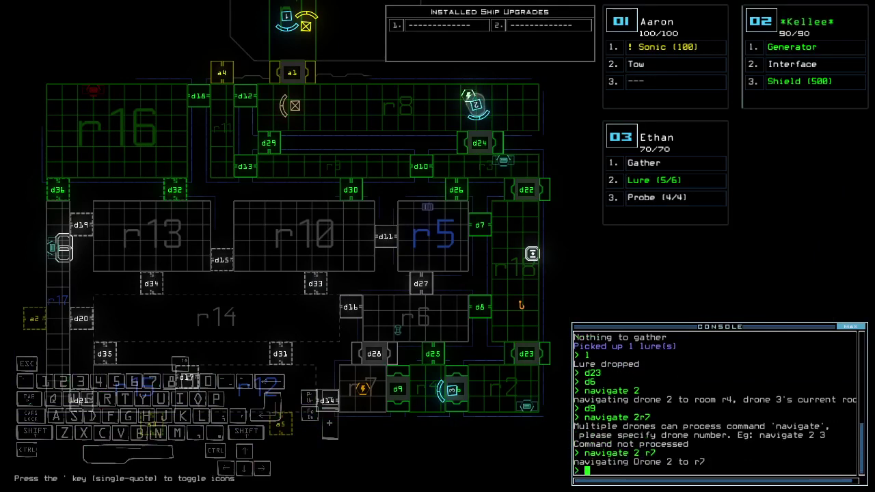
key(3)
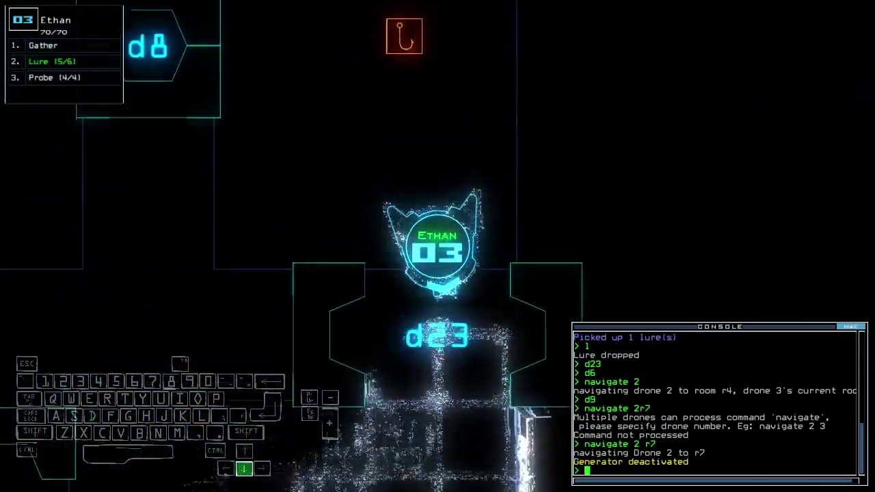
text(pickup)
key(Return)
key(Up)
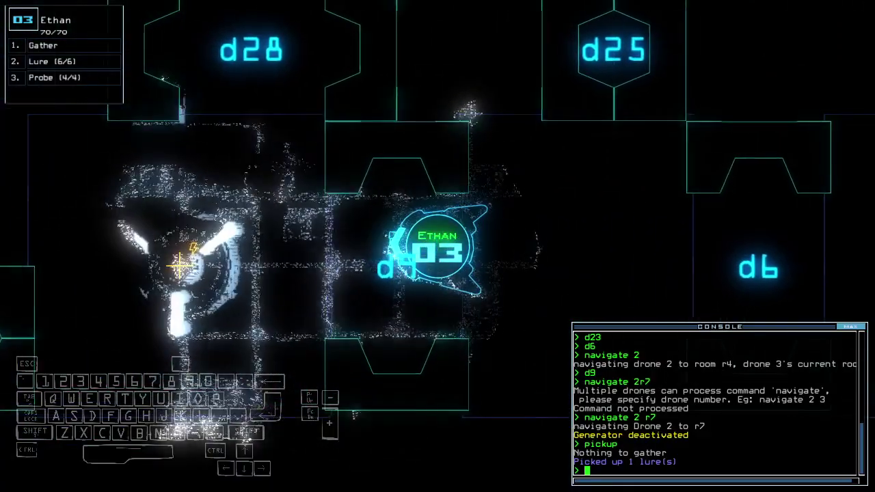
key(Up)
key(Right)
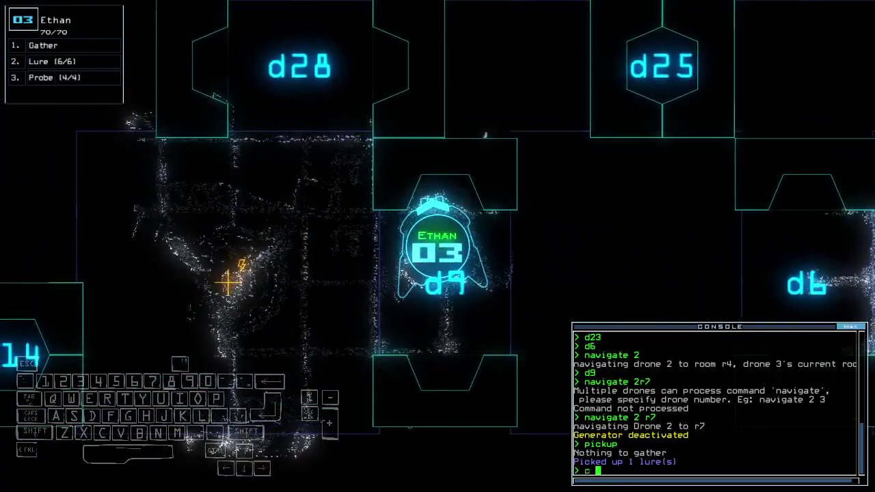
key(Tab)
text(2)
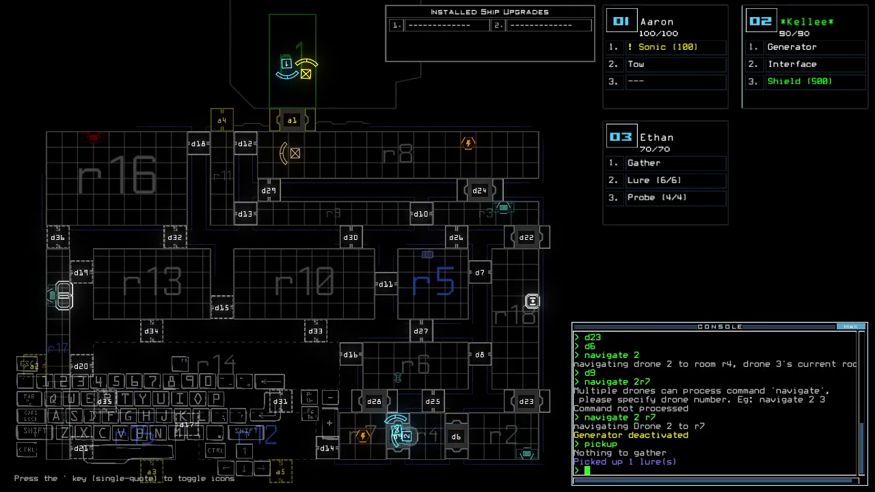
Step: Reactivate the generator with drone 2
key(Tab)
text(generator)
key(Return)
key(Up)
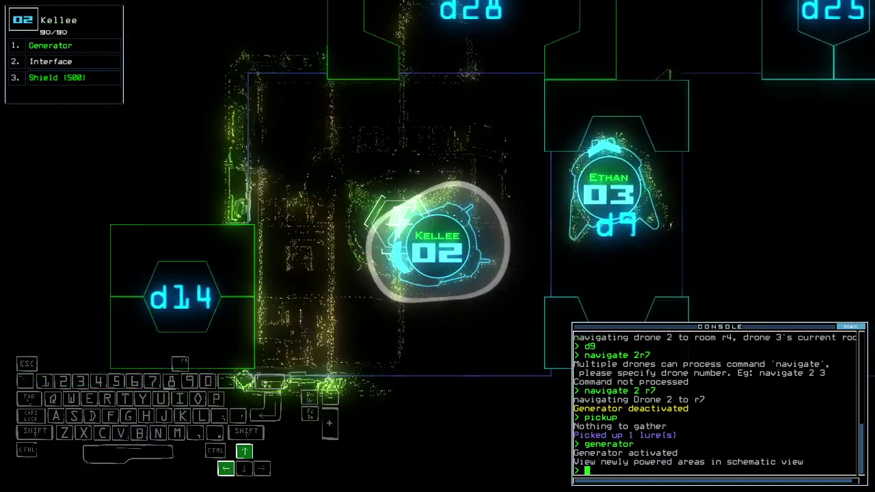
Step: With drone 3, close nearby doors, drop a lure and probe past d16, then close its door
key(Tab)
key(3)
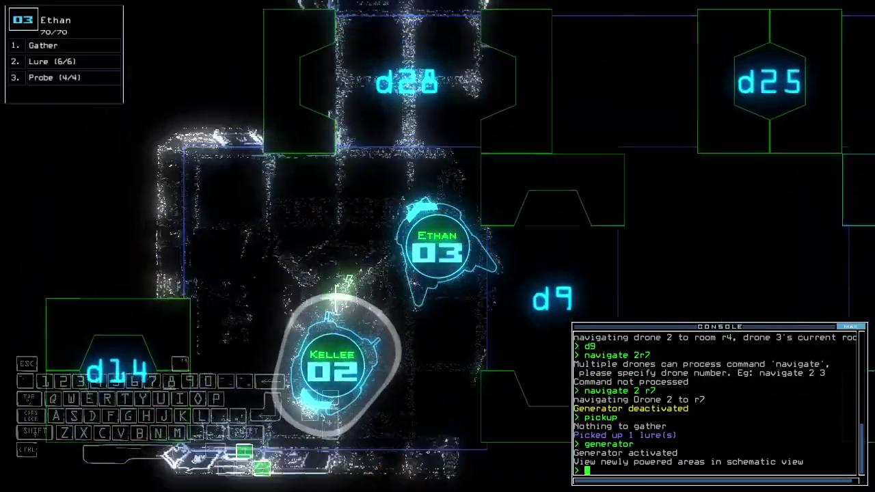
key(Up)
text(cccc)
key(Return)
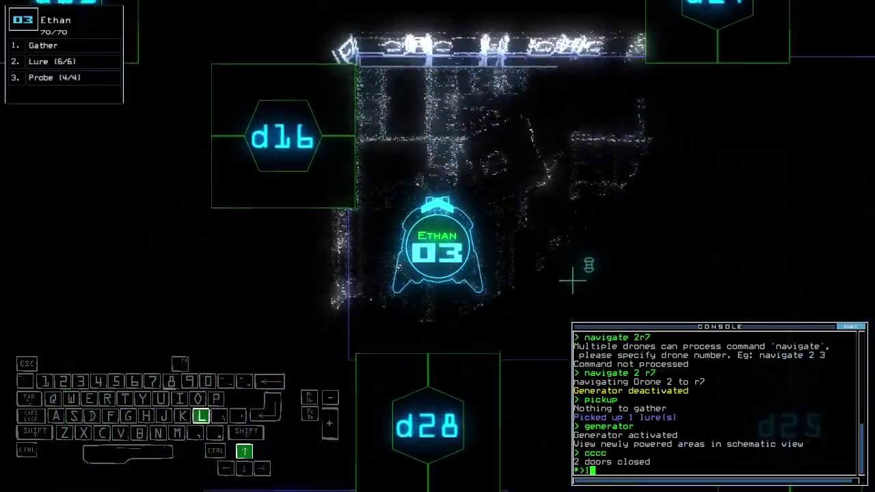
text(1)
key(Return)
text(d16)
key(Return)
key(Right)
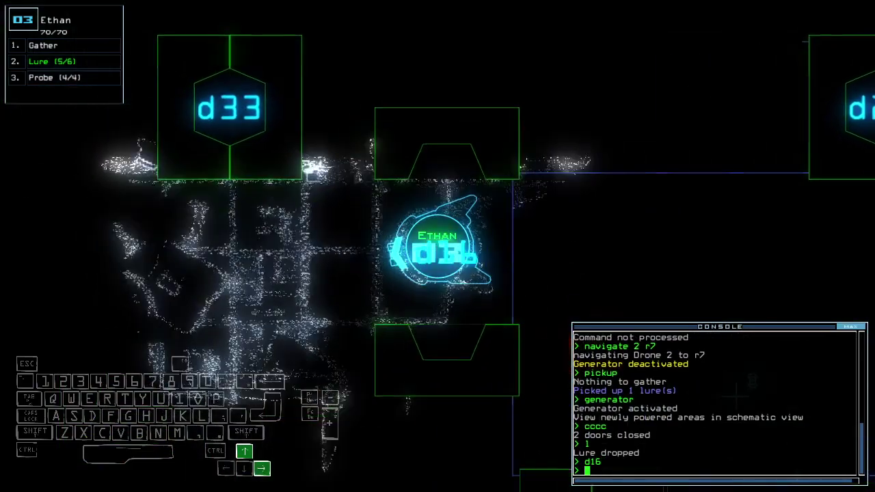
text(ffff)
key(Return)
key(Down)
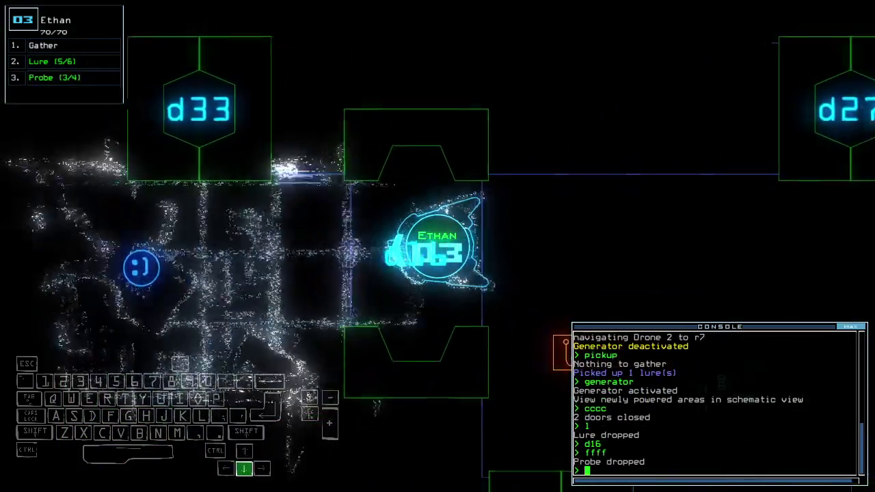
text(cccc)
key(Return)
key(space)
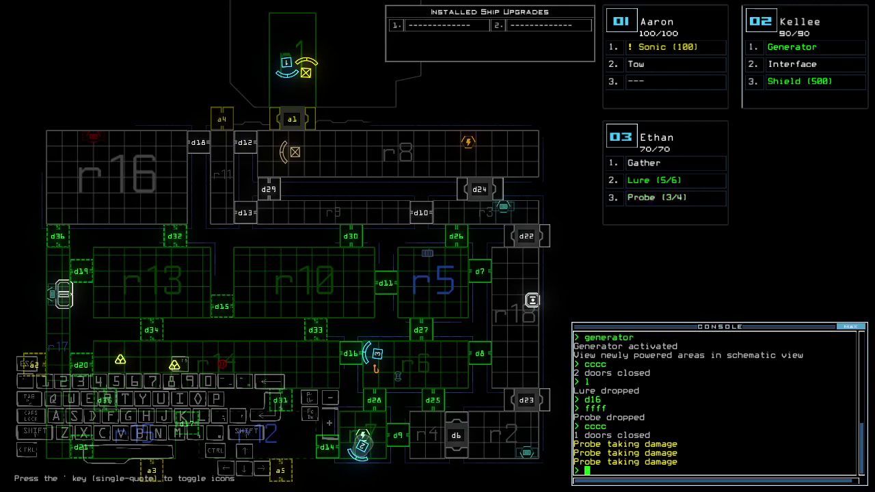
Step: Have drone 3 pick up the lure from its room
key(space)
text(pickup)
key(Return)
key(Down)
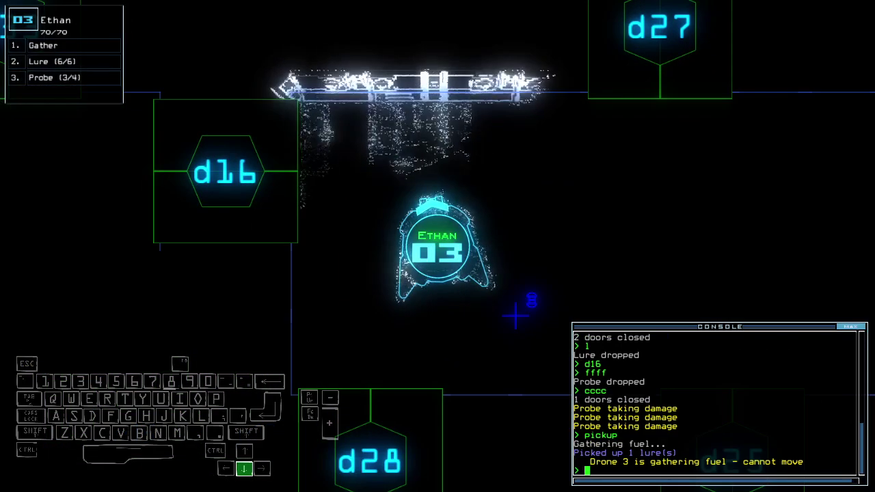
text(d28)
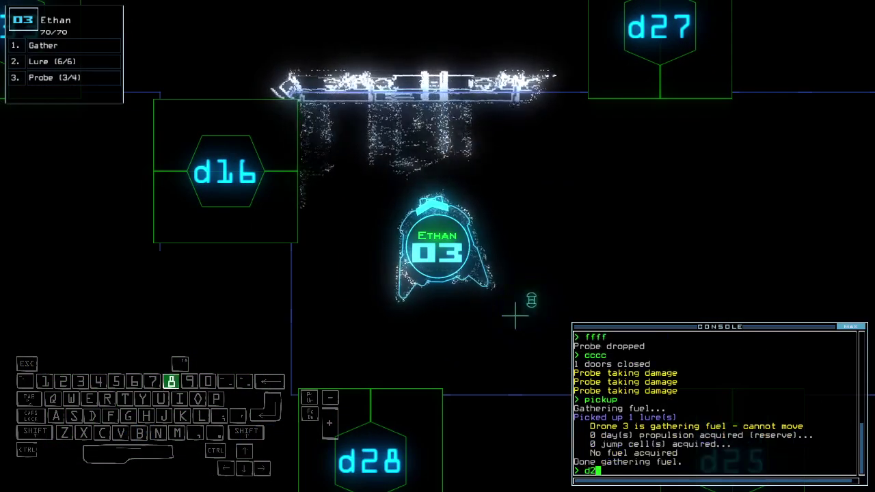
Step: Open doors d28 and d9, cutting generator power at mission time 00:10:00
key(Return)
key(Down)
key(space)
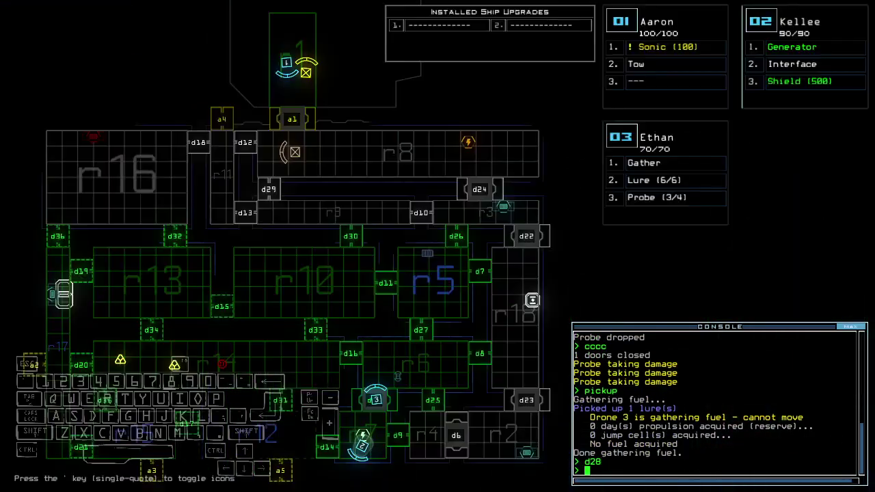
text(d9)
key(Return)
key(space)
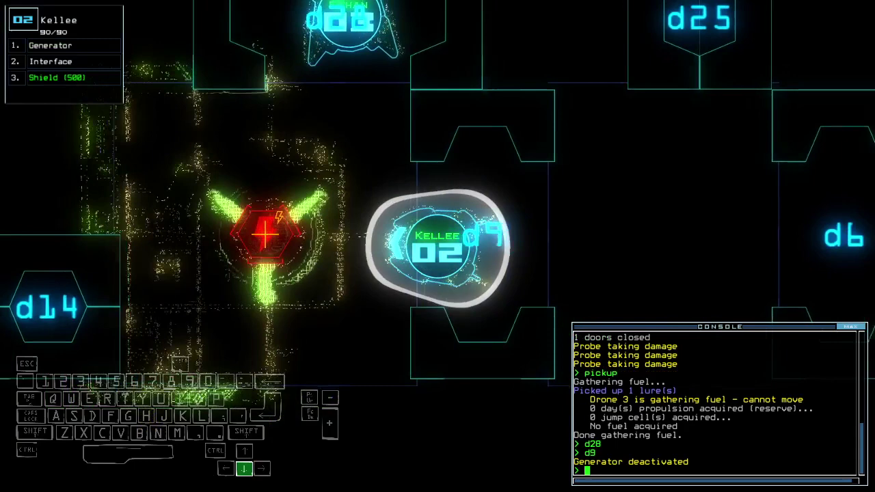
key(space)
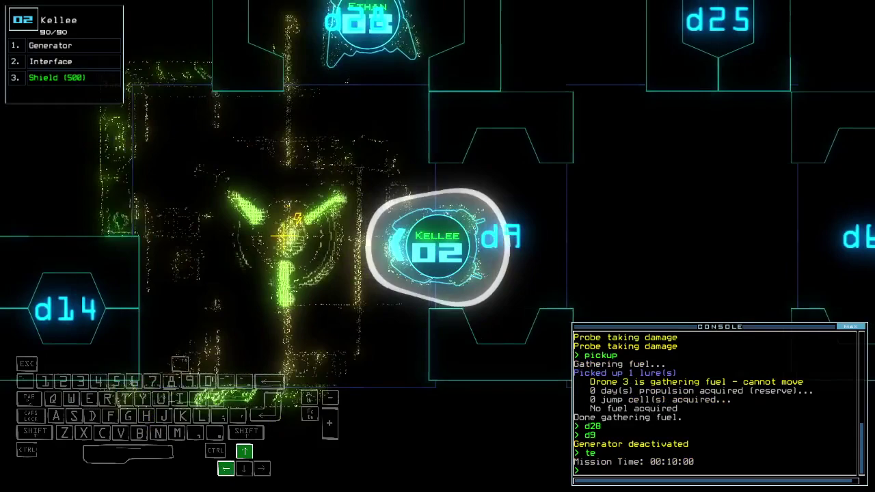
text(generator)
Step: Reactivate the generator and drive drone 3 north into the room
key(Return)
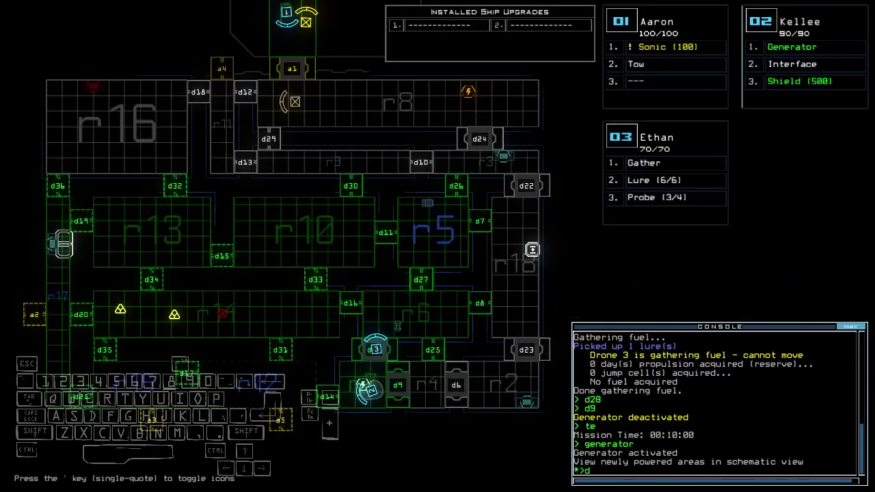
key(3)
text(33)
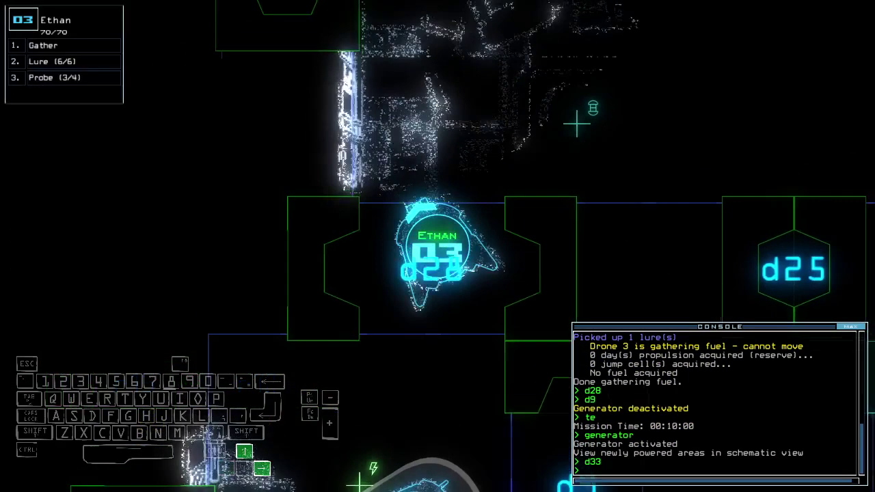
key(space)
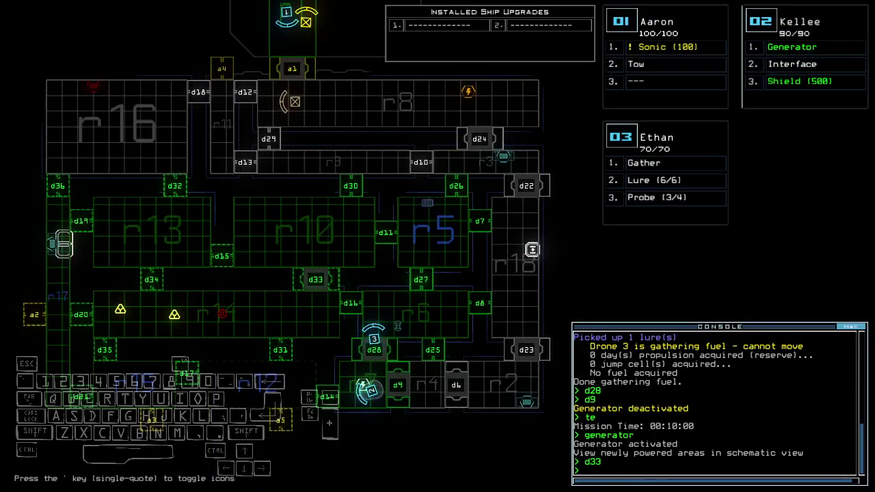
key(3)
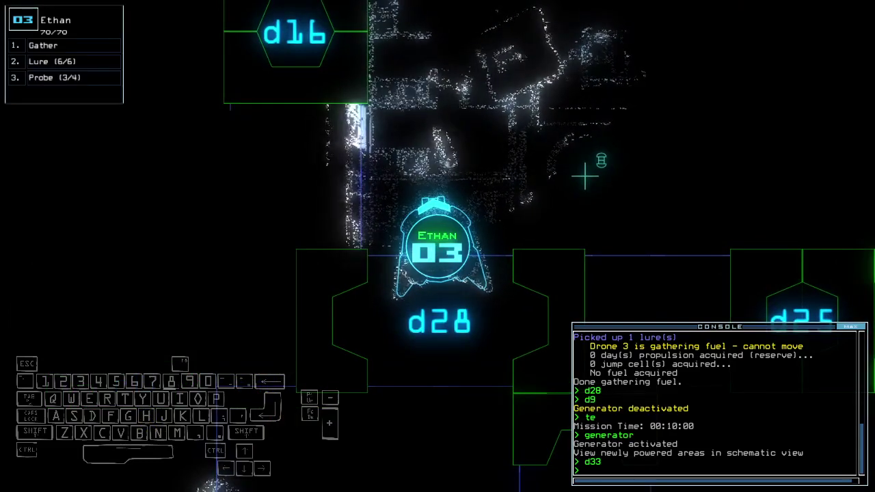
key(Up)
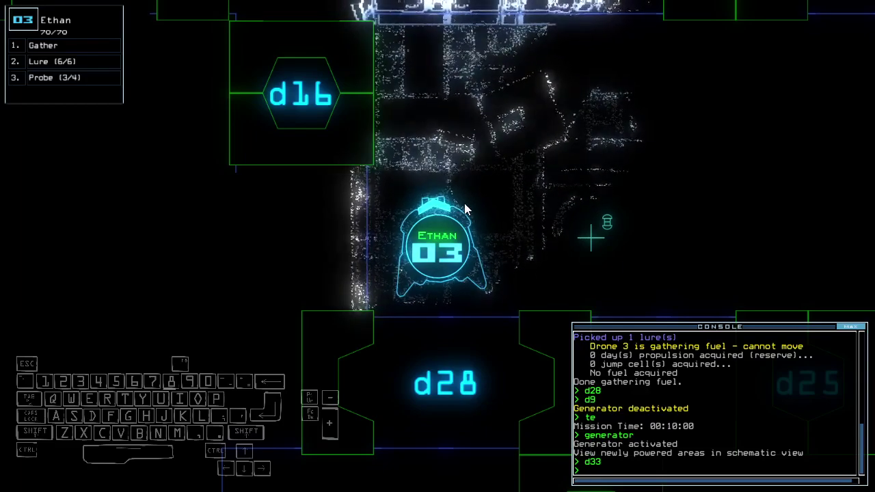
Step: Open door d33, drop a lure there (5/6), and reopen door d16
key(space)
text(d33)
key(Return)
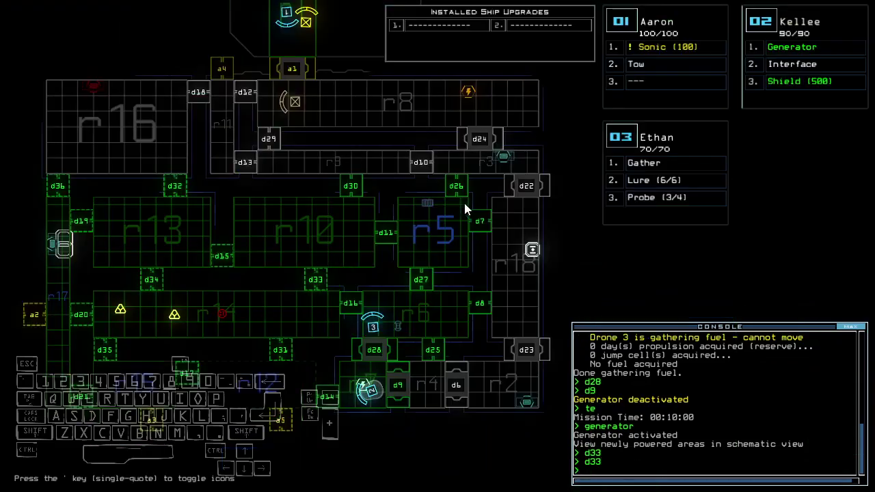
key(space)
text(1d16)
key(Return)
key(space)
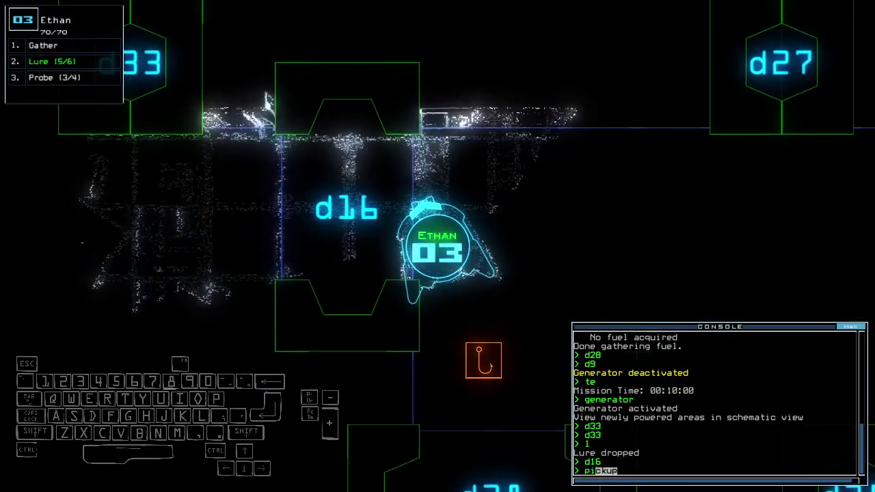
text(pi)
Step: Recover the lure with drone 03 (back to 6/6) and steer it around the corner
key(Return)
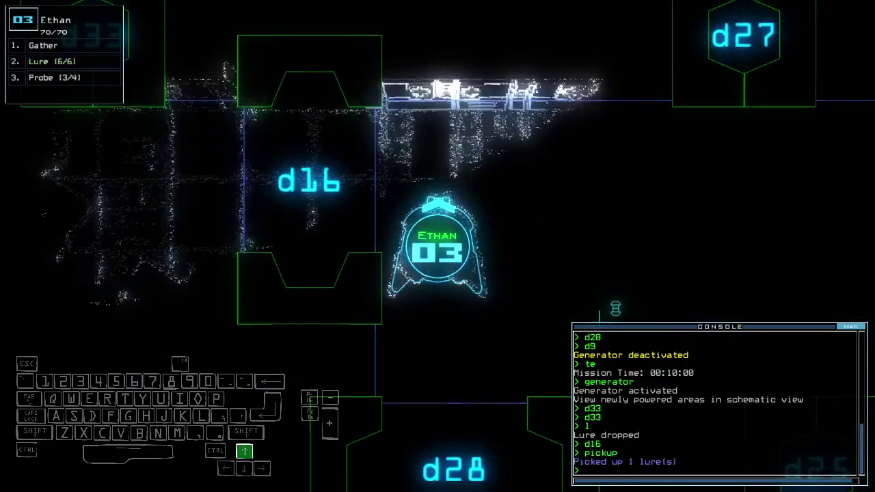
key(Up)
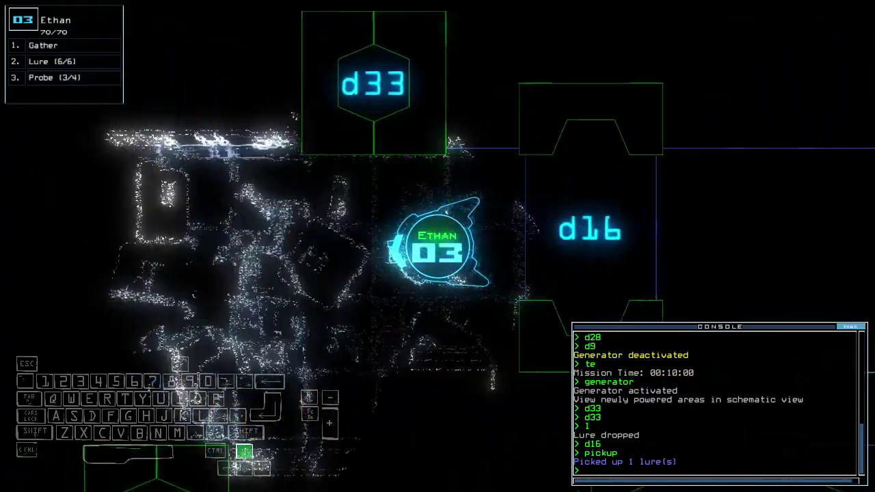
key(Up)
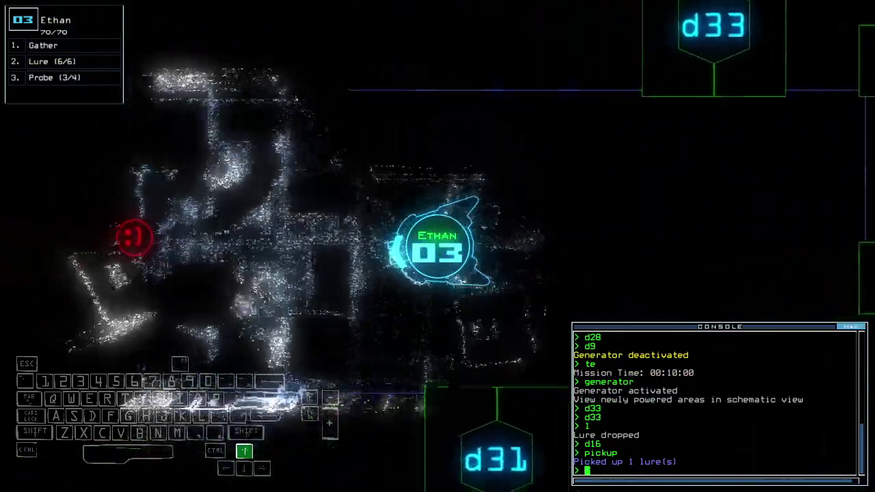
key(Right)
key(Up)
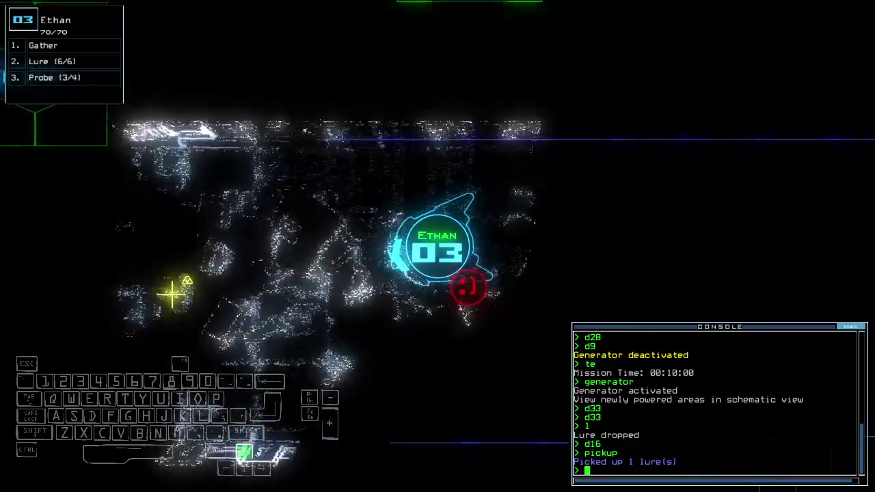
text(g)
Step: Gather two lots of scrap with drone 03 and bring up the schematic
key(Return)
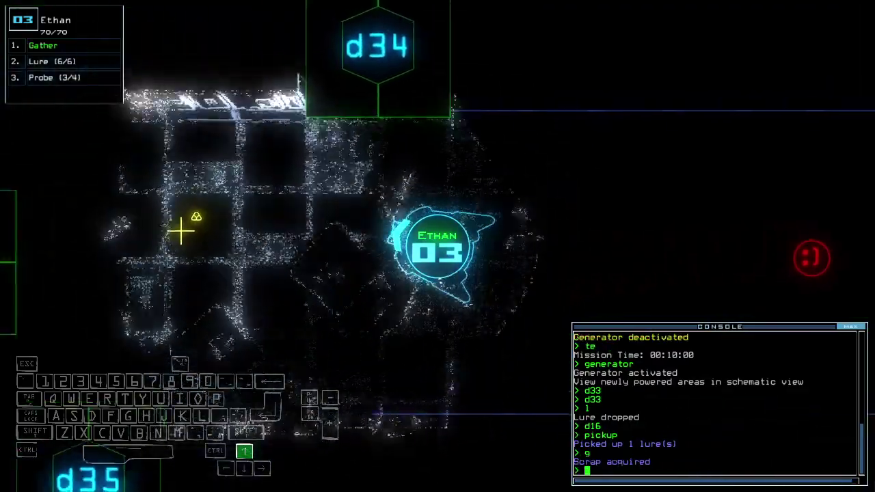
text(g)
key(Return)
key(space)
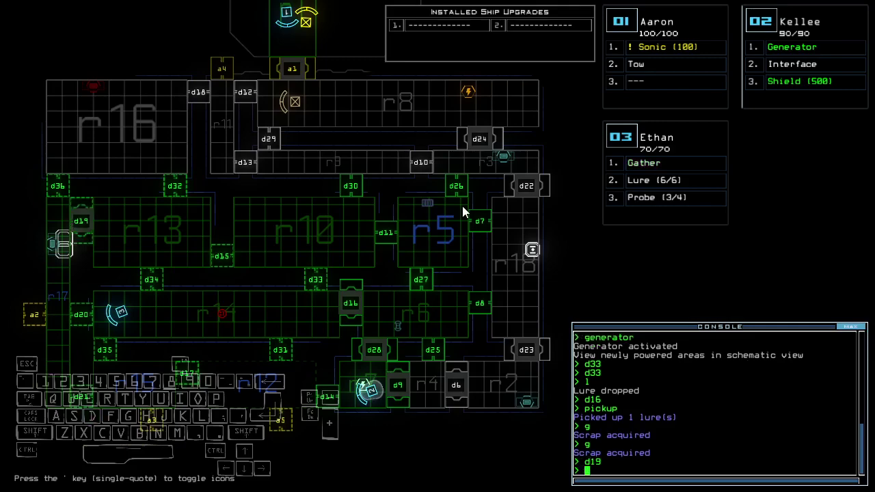
Step: Drive drone 03 forward and drop a lure to draw the alien
key(3)
key(Up)
text(l)
key(Return)
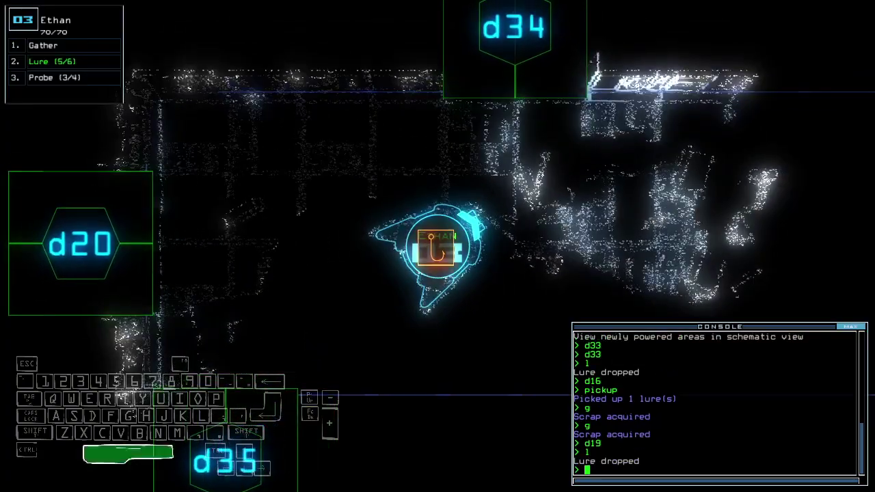
key(space)
key(space)
Step: Open door d34, back drone 03 away, seal the doors and retrieve the lure
key(Up)
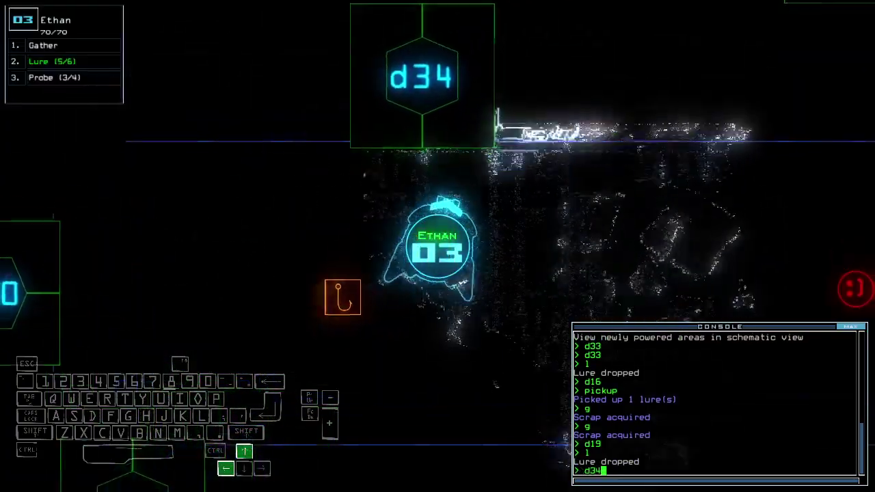
text(d34)
key(Return)
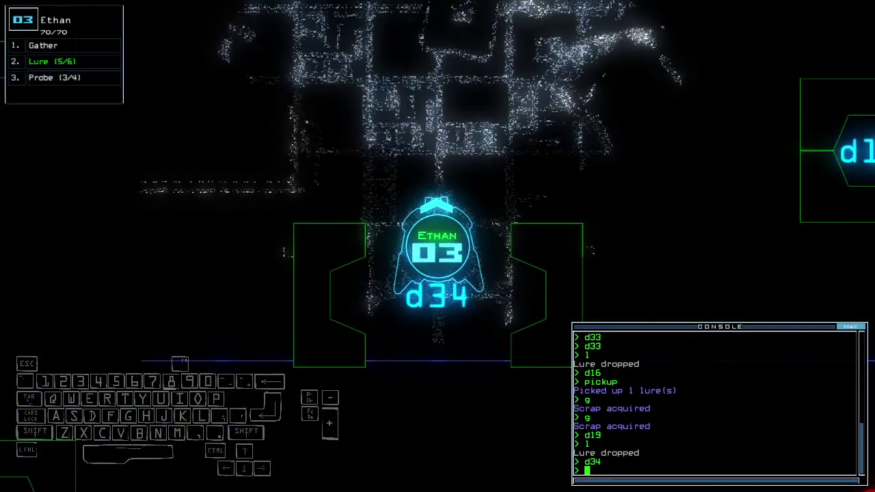
key(Down)
text(cccc)
key(Return)
text(pickup)
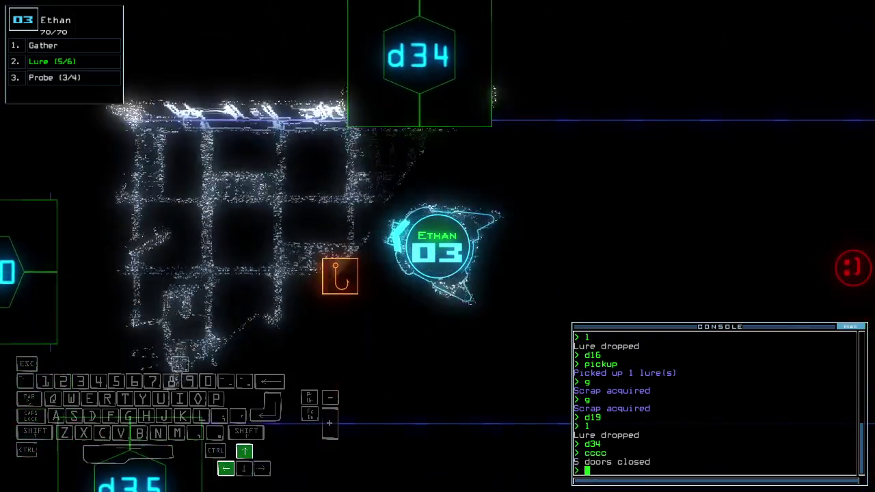
key(Return)
key(space)
text(d21)
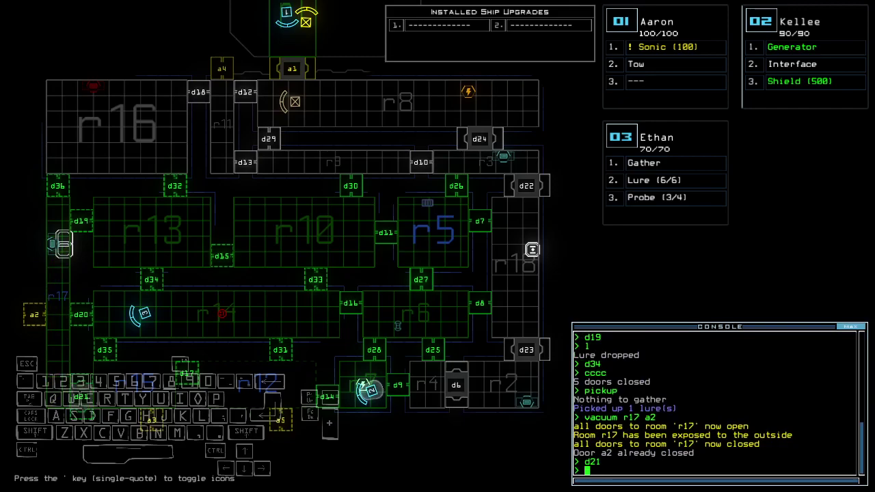
Step: Drive drone 03 to door d20, then vent room r17 through airlock a2
key(space)
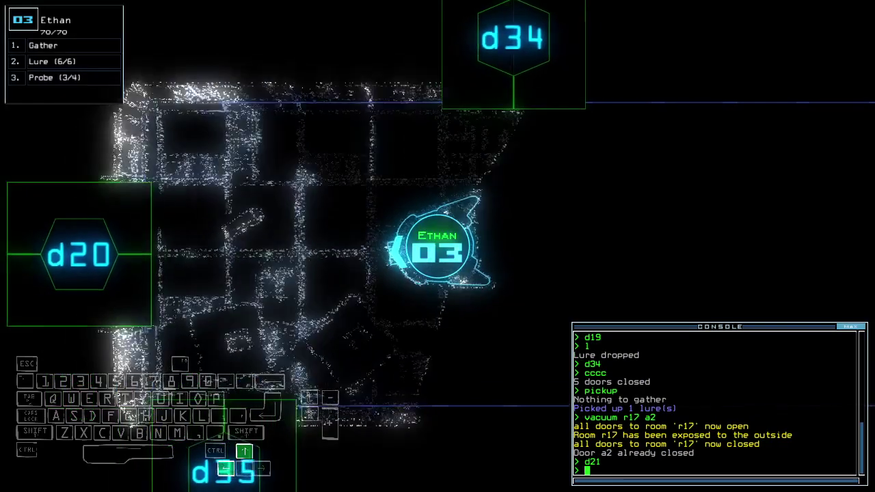
key(Up)
key(Right)
text(d20)
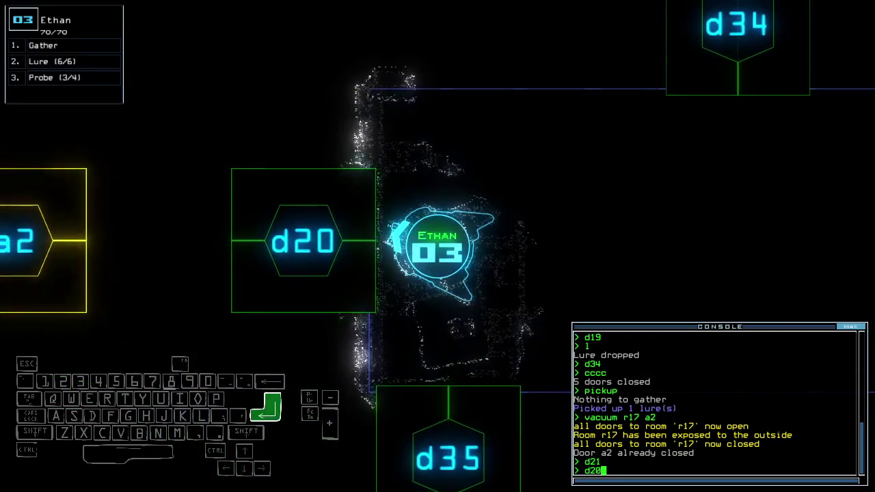
key(Return)
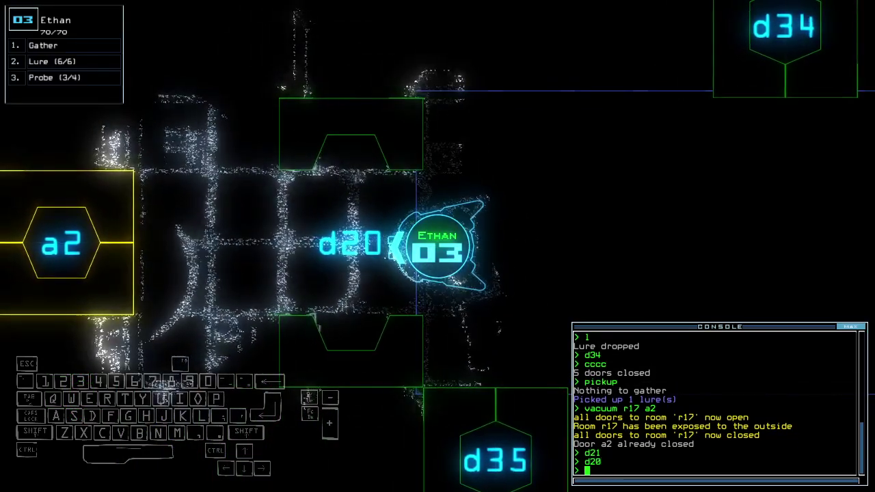
key(space)
key(space)
text(vacuum r17 a2)
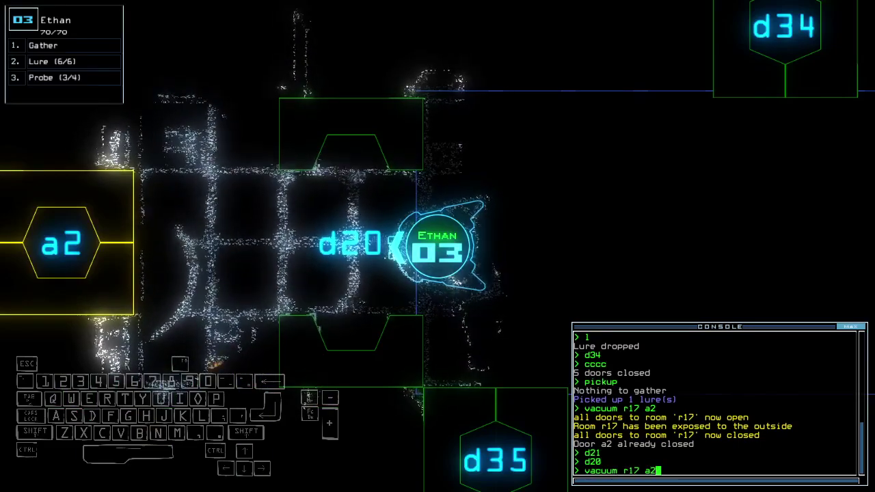
key(Return)
Step: Drive drone 03 to door d21, open it and go through
key(Up)
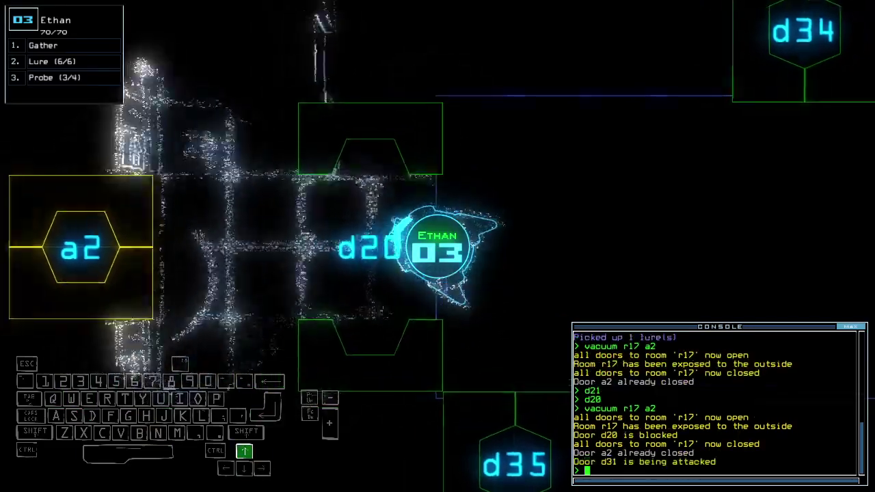
key(space)
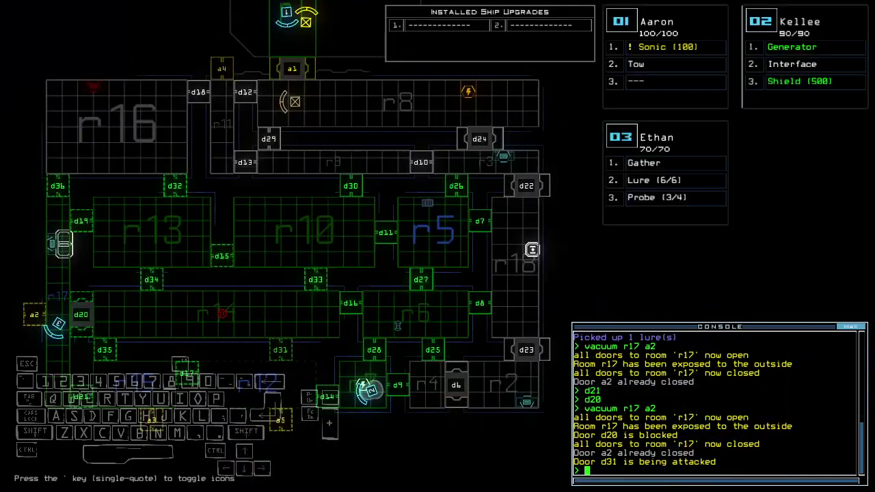
key(space)
key(Up)
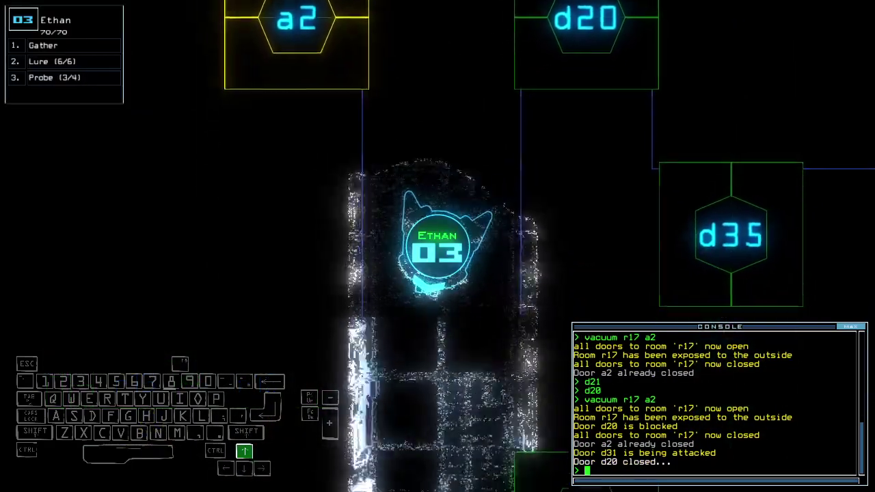
text(d)
key(Left)
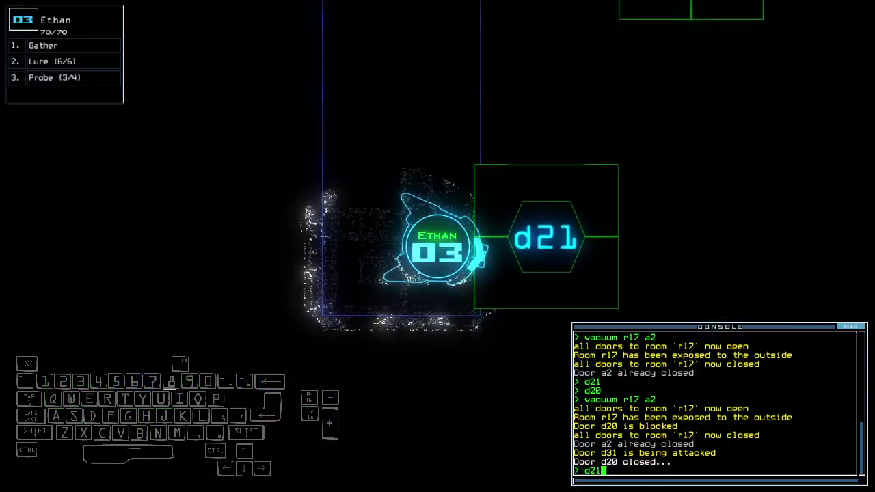
key(Return)
key(Up)
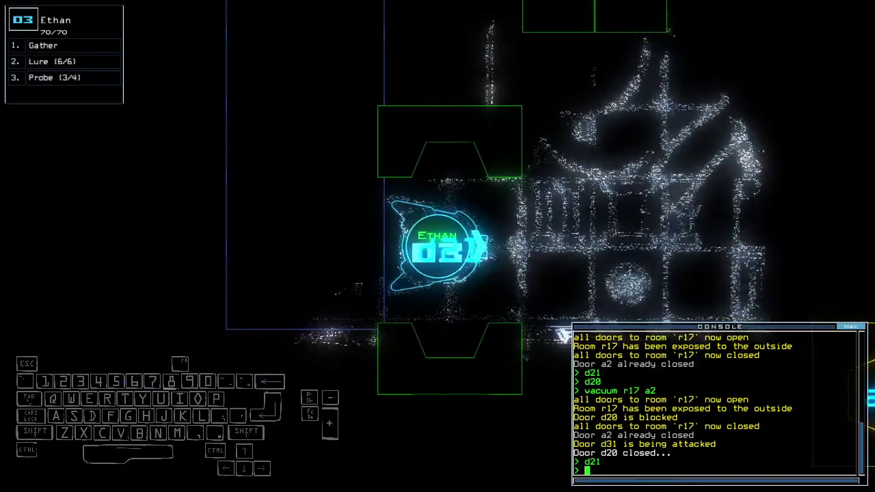
text(ffff)
Step: Drop a probe from drone 03 to scout, then pick it back up
key(Return)
text(pickup)
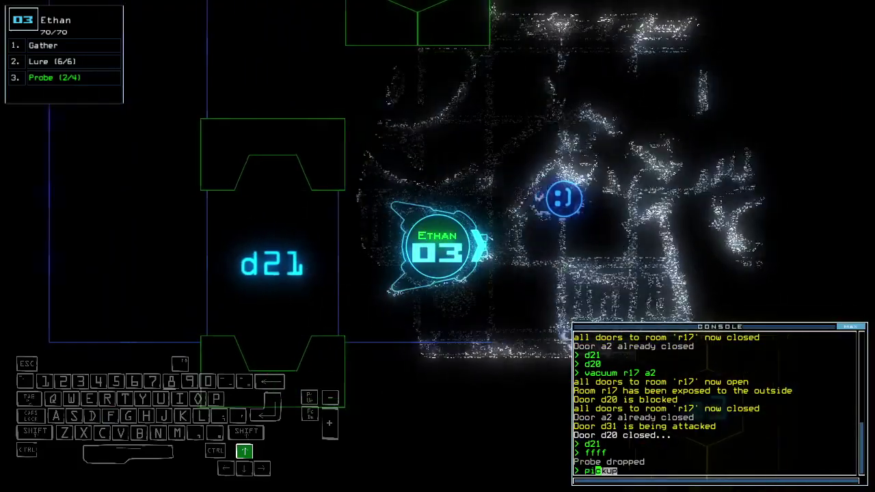
key(Return)
key(space)
key(space)
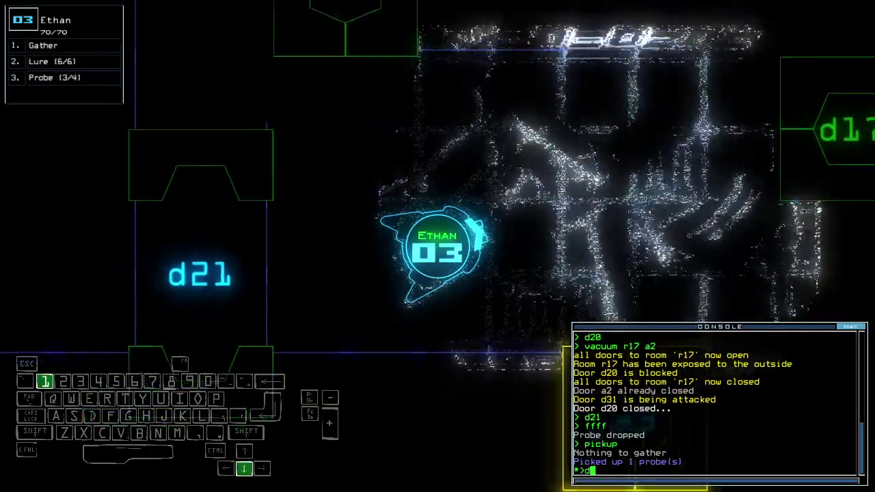
text(d17)
Step: Open door d17, vent room r15 through airlock a3, and close two doors
key(Return)
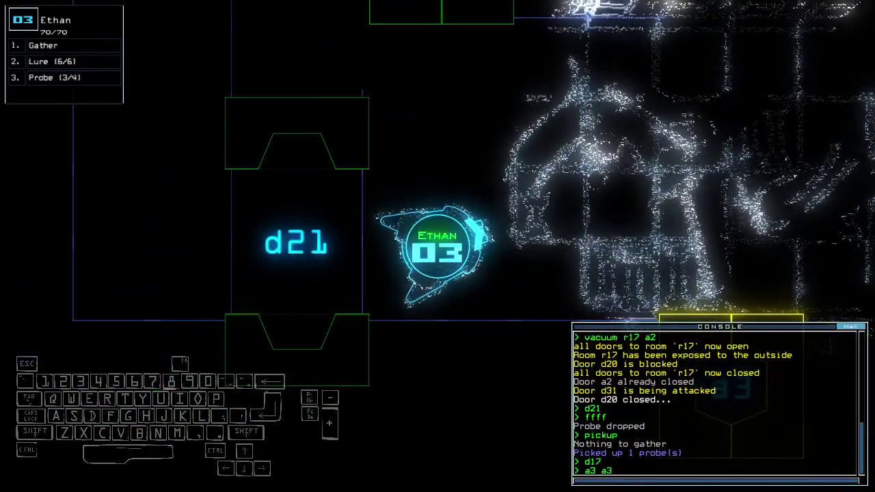
key(space)
key(space)
key(Return)
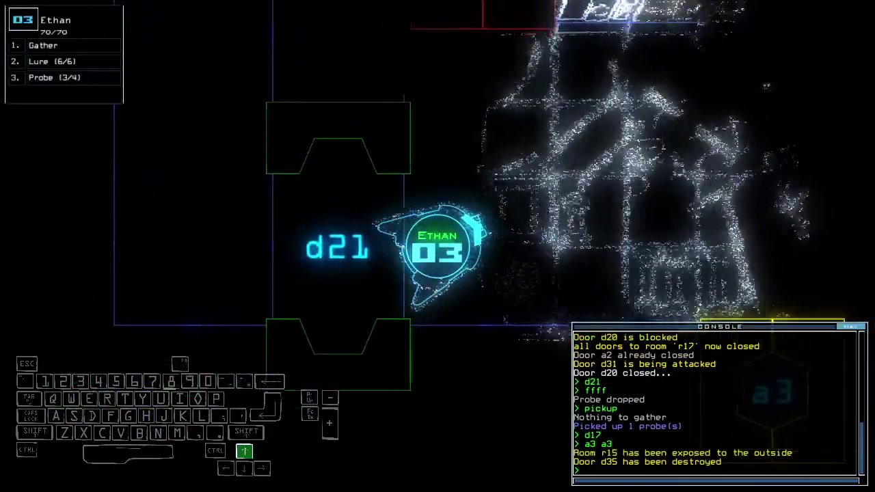
text(cccc)
key(Return)
key(space)
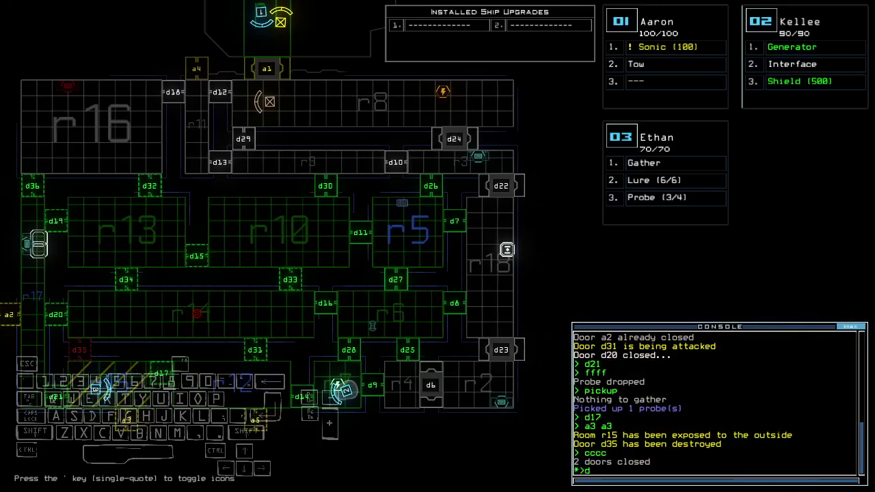
Step: Shut down drone 02's generator via d9 and run the f command on r17, r15, r12
key(space)
key(1)
text(9)
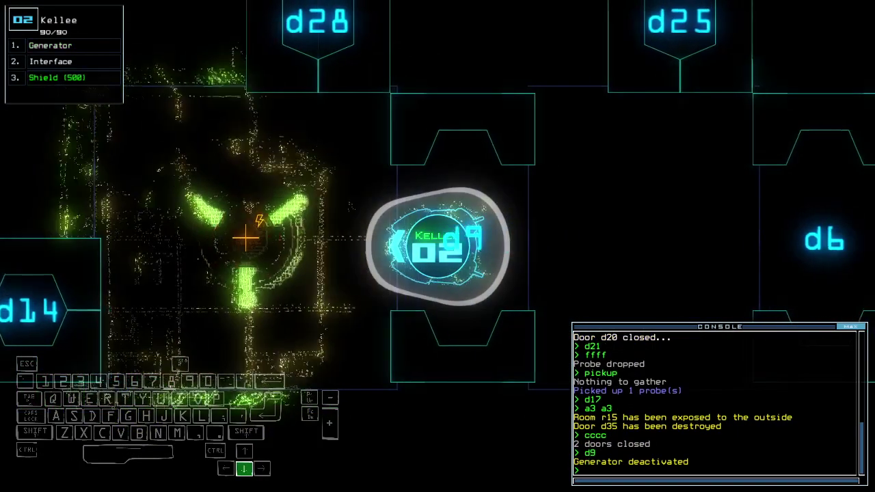
key(space)
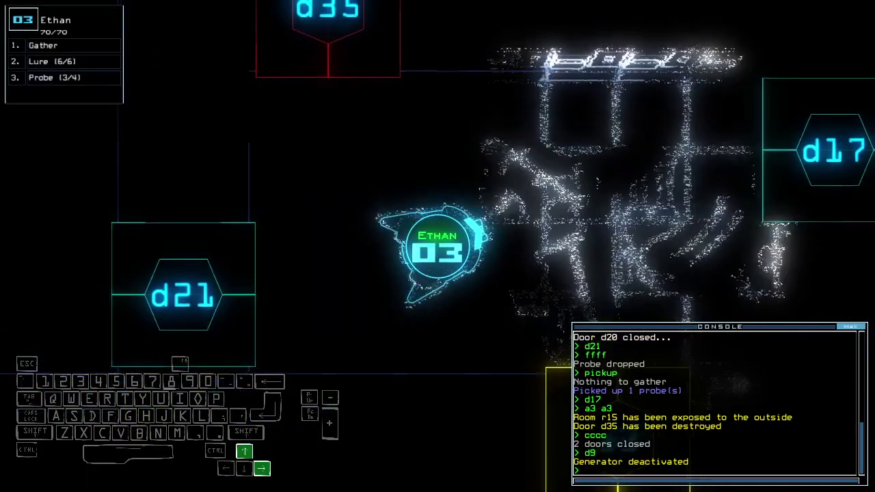
text(f r17 r1)
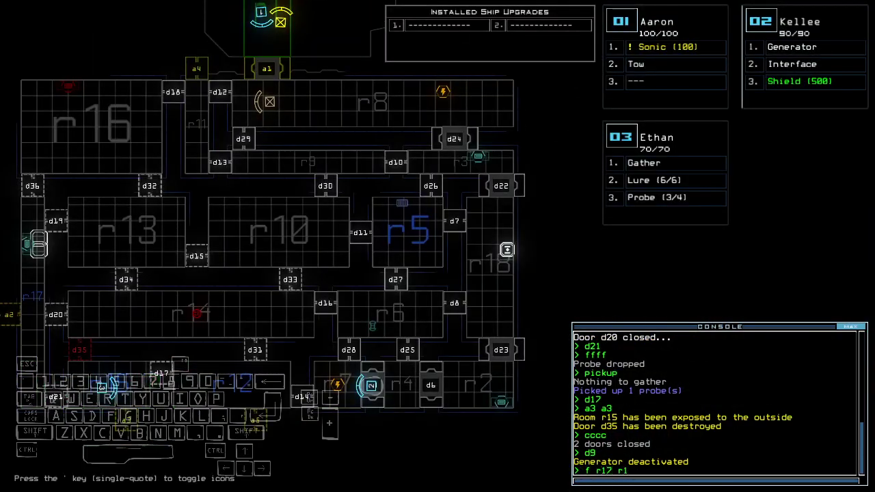
text(2)
key(Return)
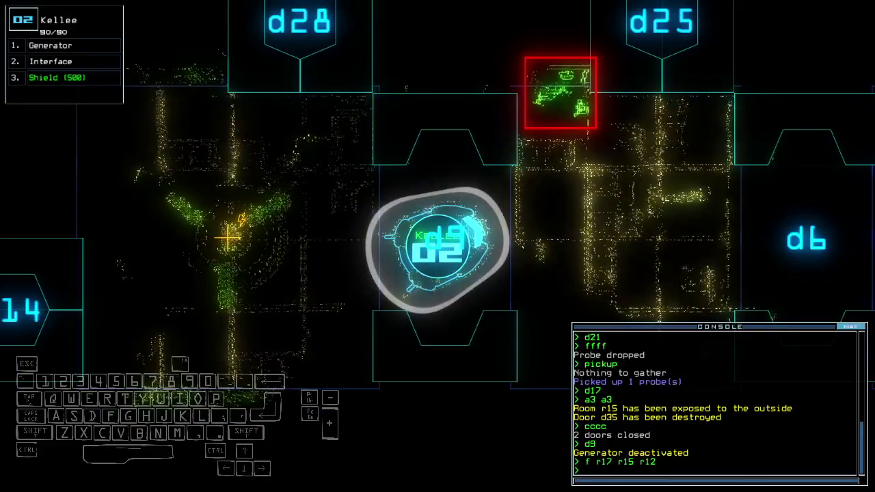
Step: Reactivate the generator and close one more open door
key(Left)
text(generator)
key(Return)
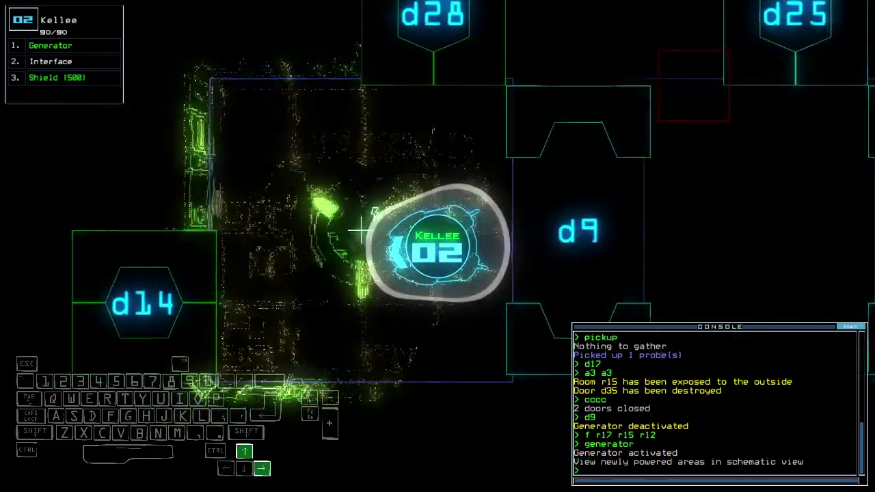
text(cccc)
key(Return)
key(space)
key(space)
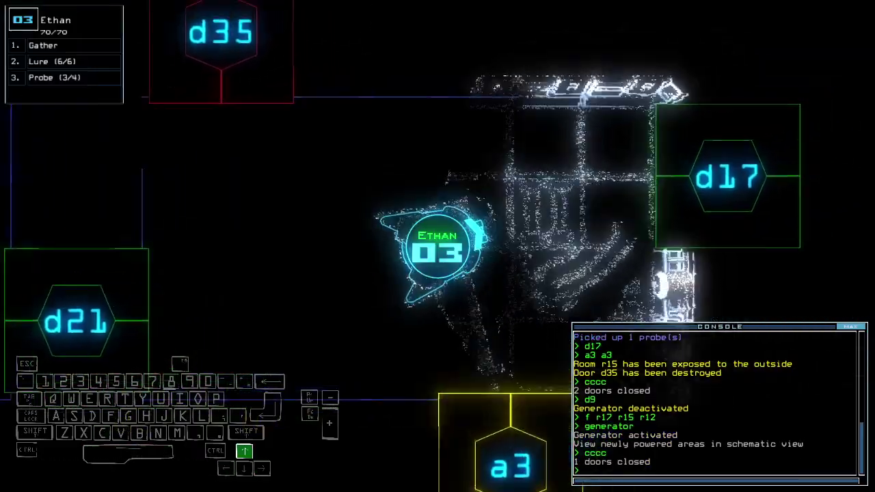
text(l)
Step: Drop a lure and a probe from drone 03 near door d17
key(Return)
key(Up)
text(d17)
key(Return)
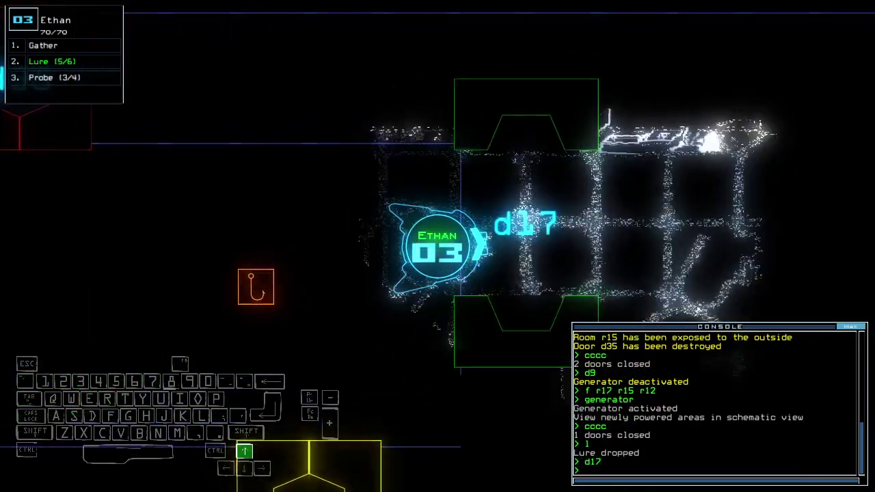
text(ffff)
key(Return)
key(space)
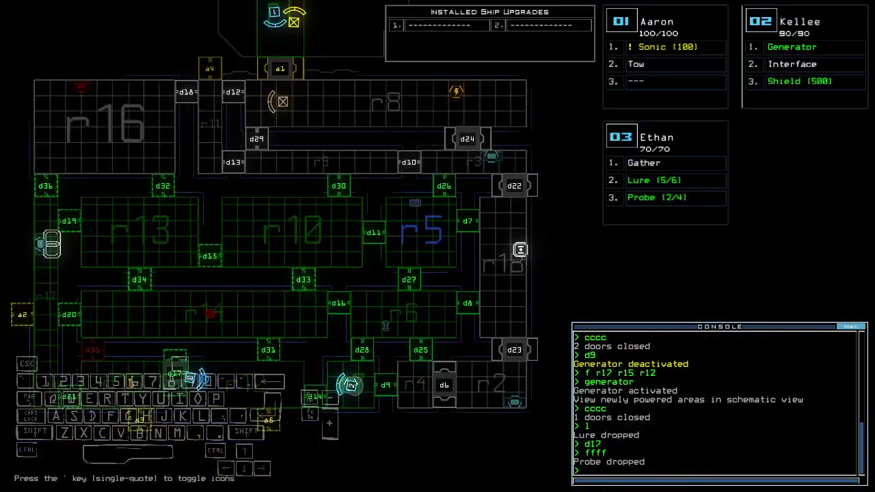
text(d34)
Step: Open door d34 and pick up the dropped probe with drone 3
key(Return)
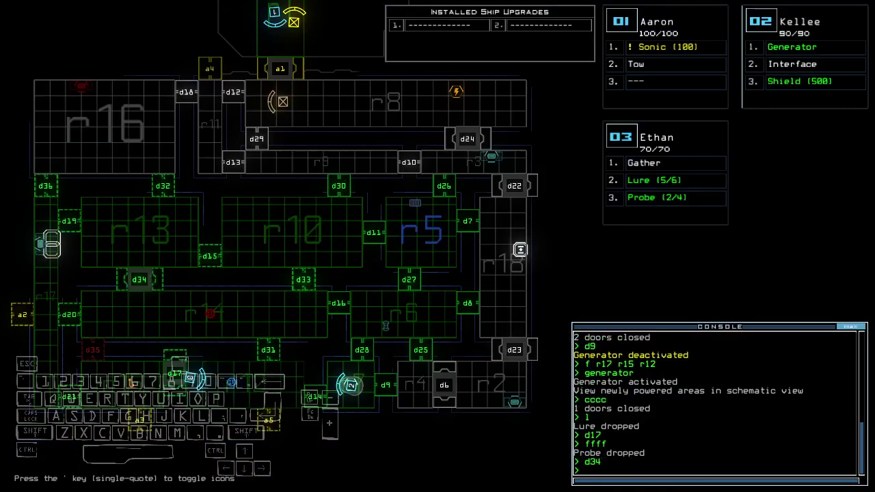
key(space)
text(pickup)
key(Return)
key(Down)
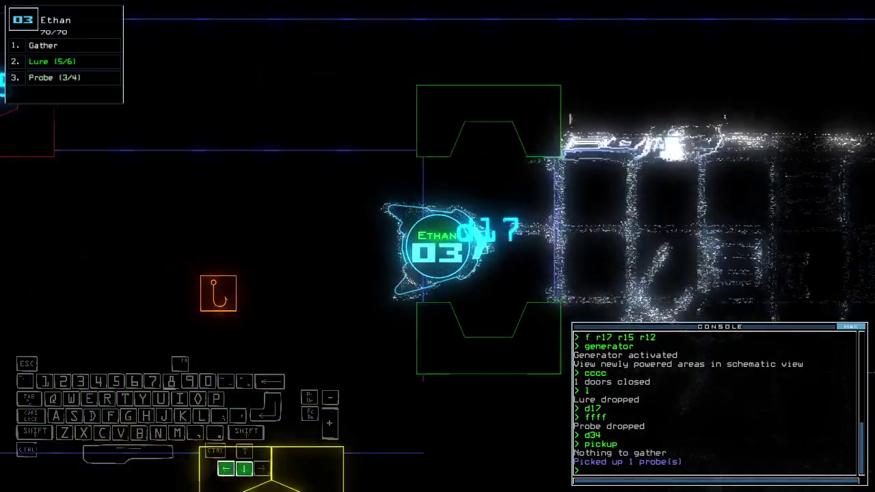
key(Down)
text(pickup)
Step: Collect the dropped lure (6/6) and drive drone 3 back toward the corridor
key(Return)
key(Up)
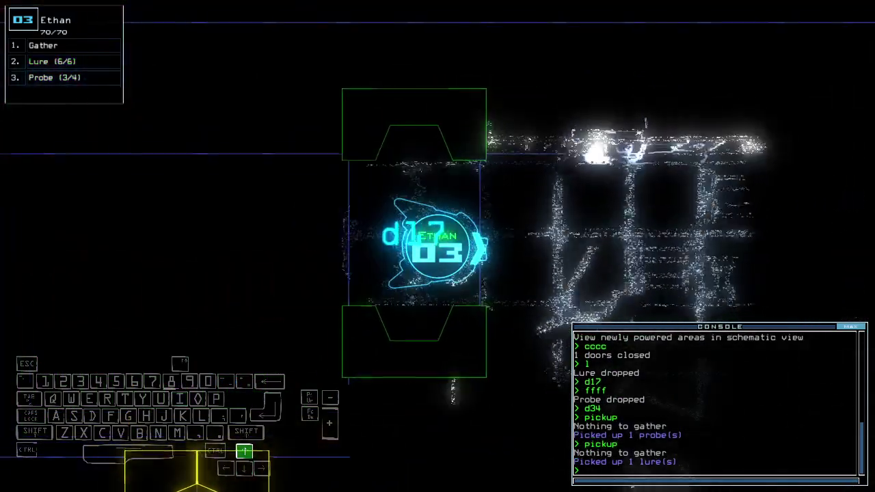
key(Up)
key(Up)
key(Up)
key(Left)
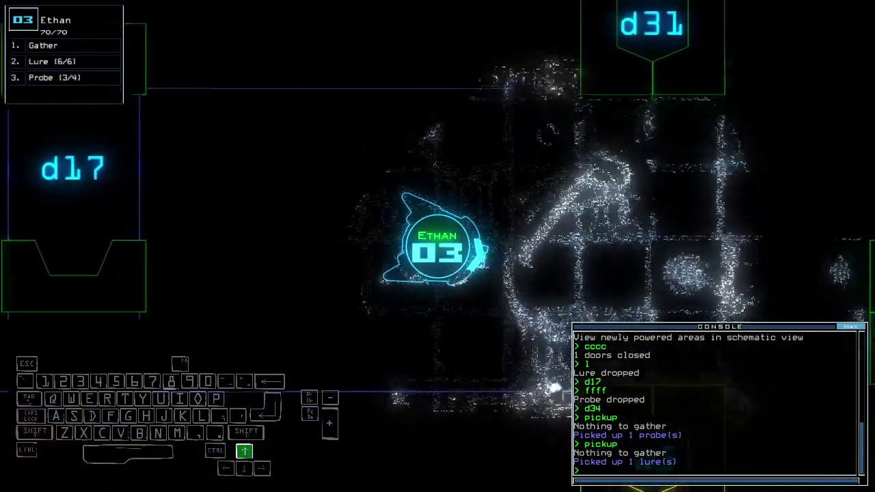
key(Up)
key(Up)
key(Up)
key(Up)
key(Up)
Step: Close the two doors drone 3 passed through
key(space)
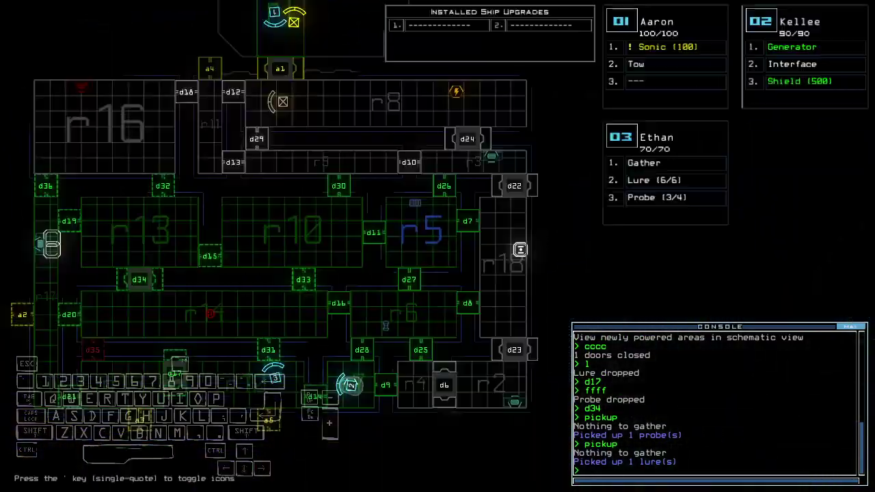
text(cccc)
key(Return)
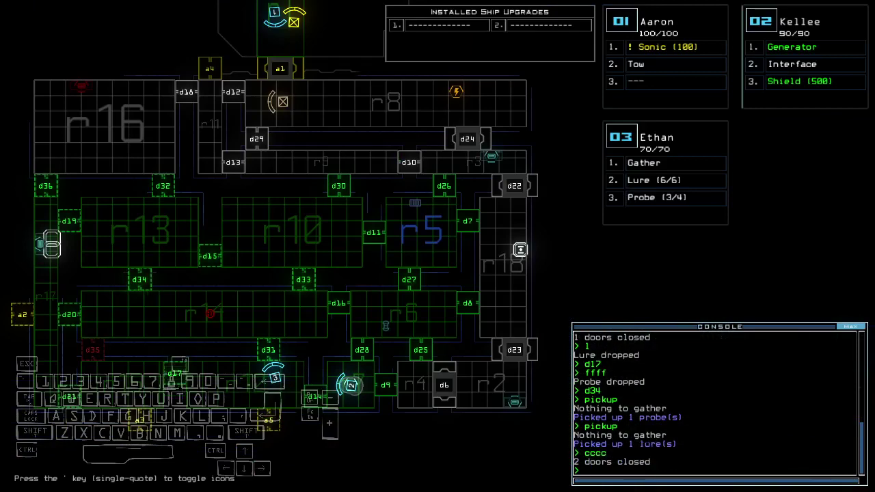
key(Left)
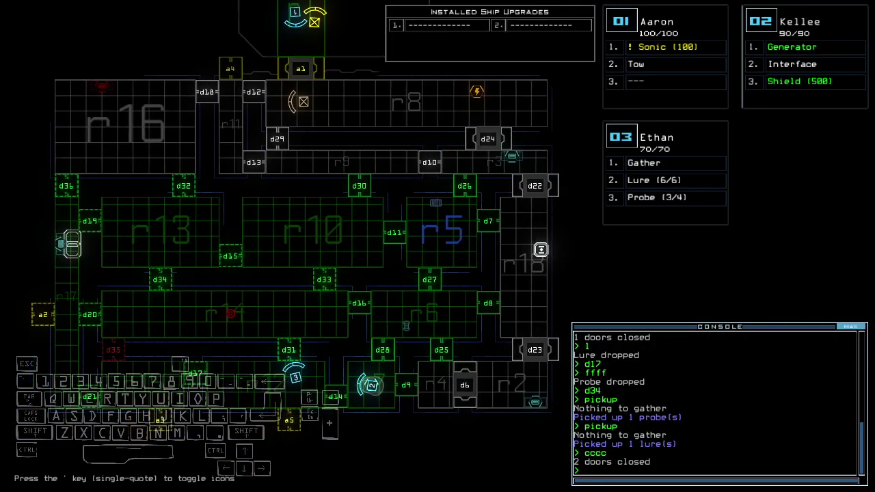
Step: Open doors d31 and d14 and move drone 3 through them
key(space)
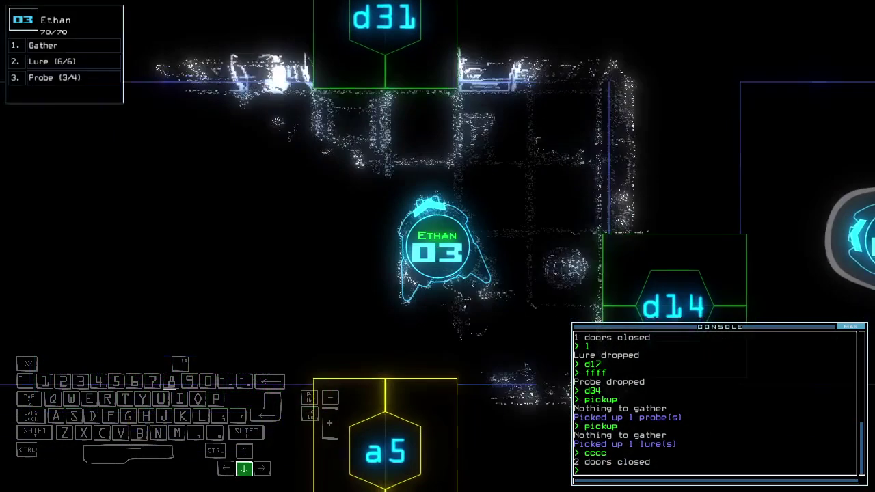
text(d31)
key(Return)
text(d14)
key(Return)
key(Down)
text(d14)
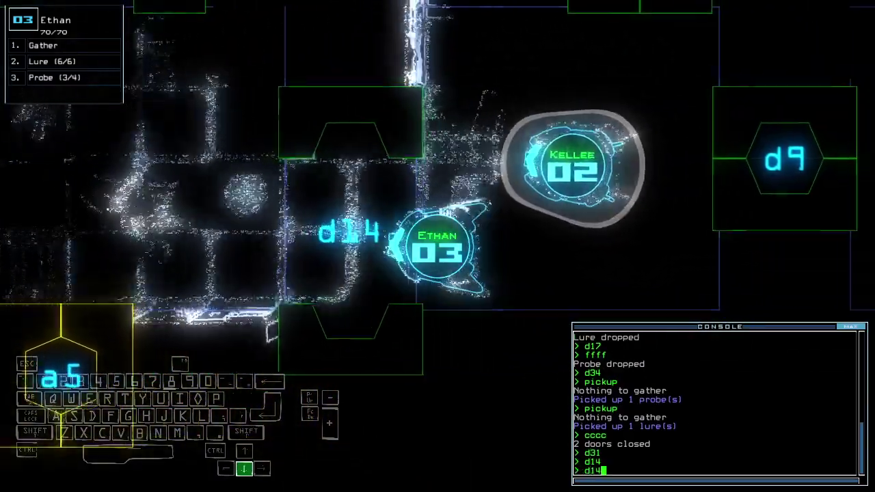
key(Return)
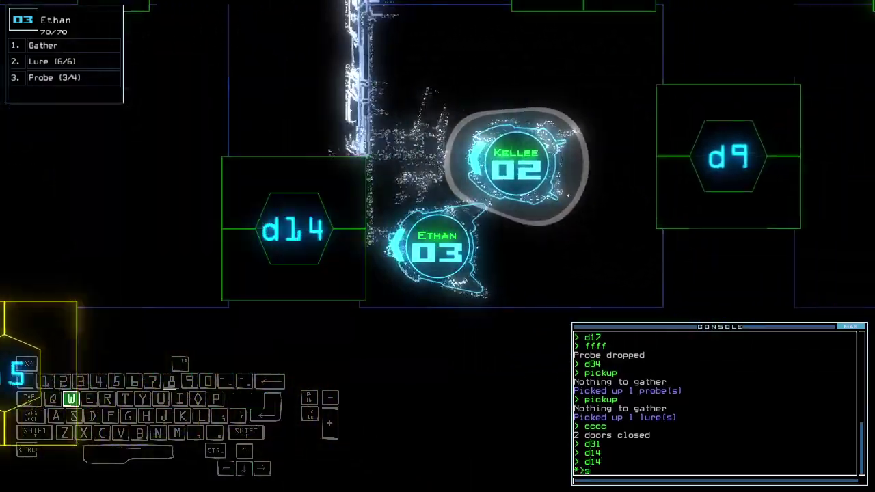
text(swap lu shie)
Step: Swap drone 3's lure for drone 2's shield and activate the shield
key(Return)
text(sh)
key(Return)
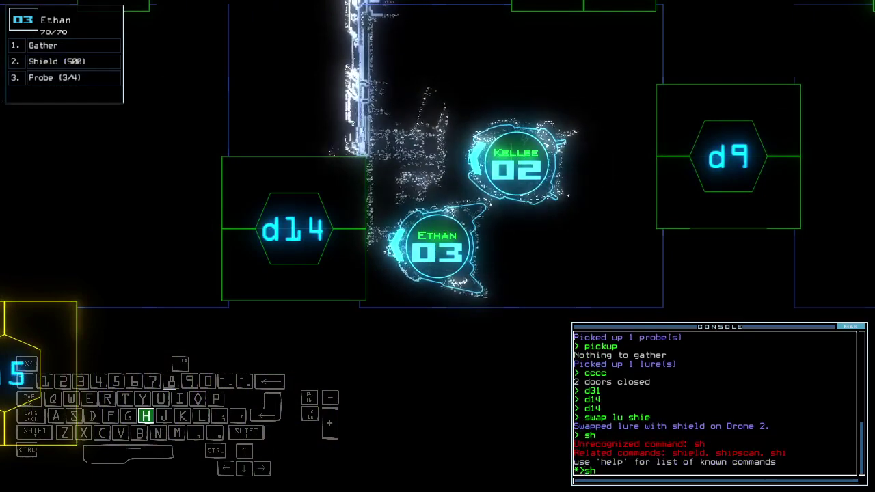
text(shield)
key(Return)
text(d14)
Step: Toggle door d14 and close the remaining open doors
key(Return)
text(cccc)
key(Return)
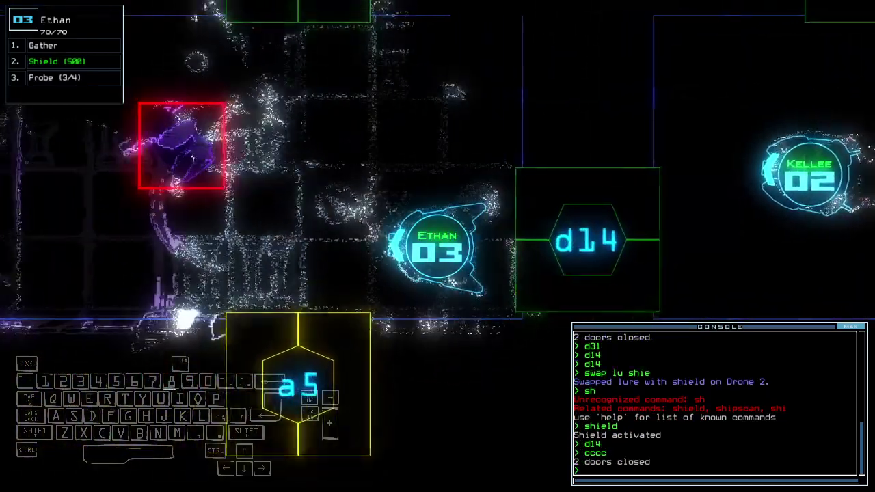
key(space)
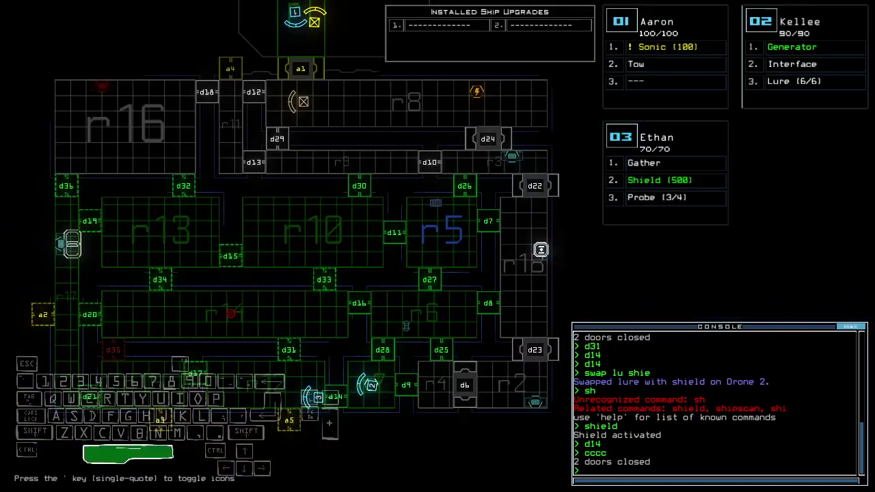
key(space)
text(irradiate r15 a3)
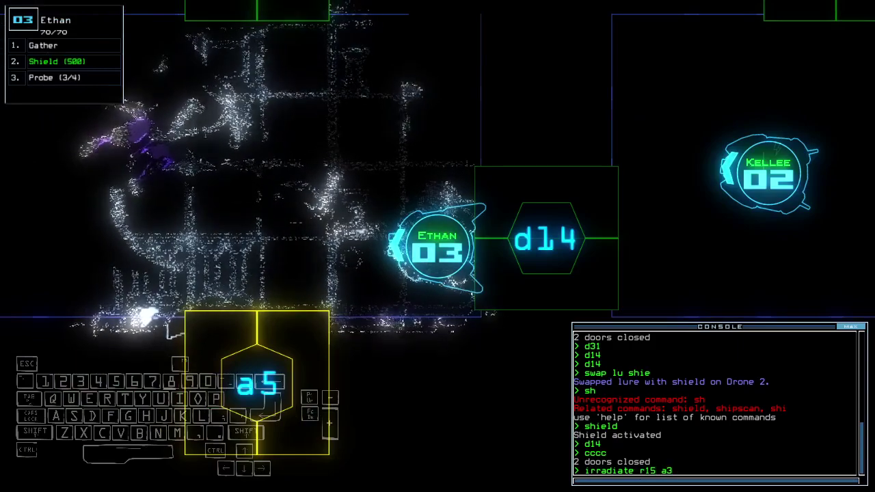
Step: Irradiate room r15 by opening airlock a3 to space
key(space)
key(space)
key(Return)
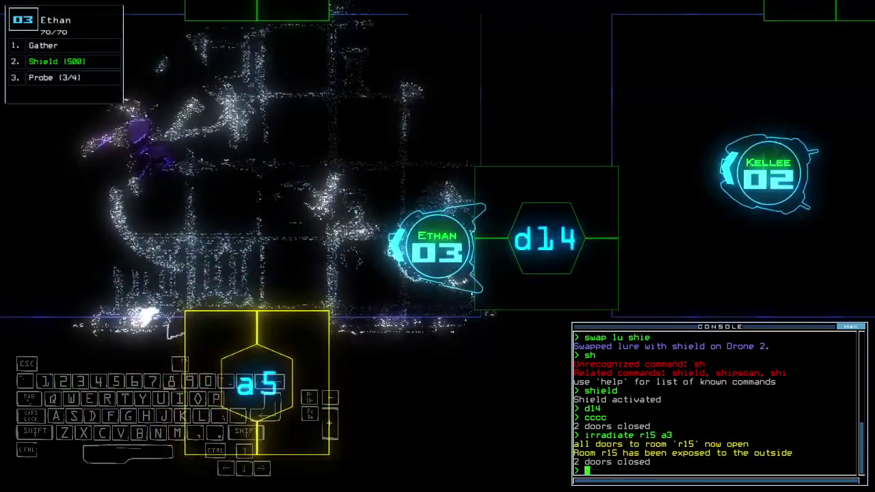
key(space)
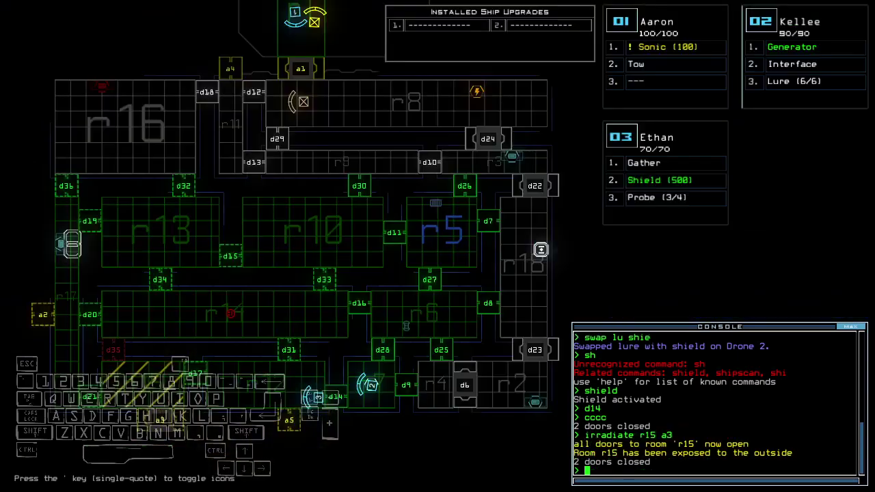
Step: Toggle airlock a3 and door d17, then drive drone 3 toward d17
key(3)
text(a3 d17)
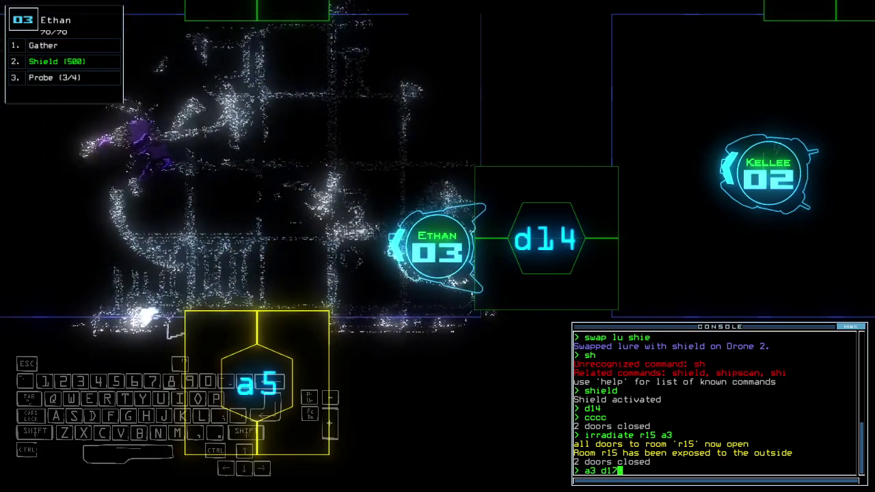
key(Return)
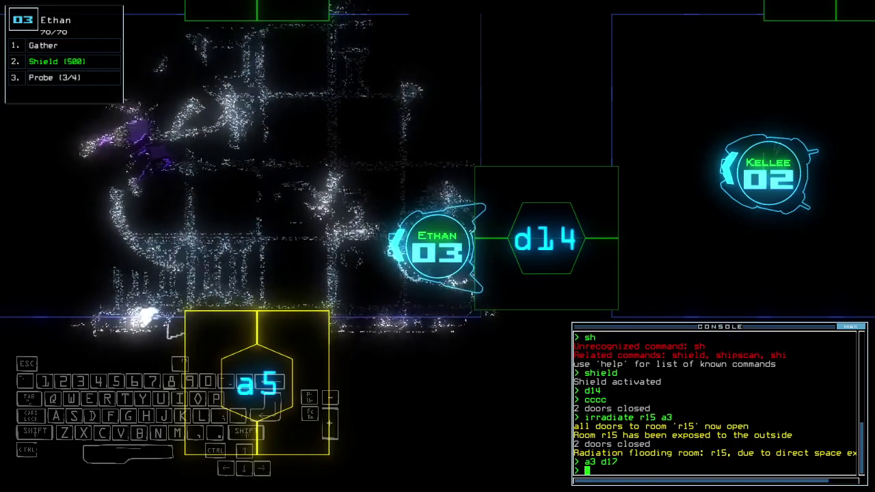
key(Up)
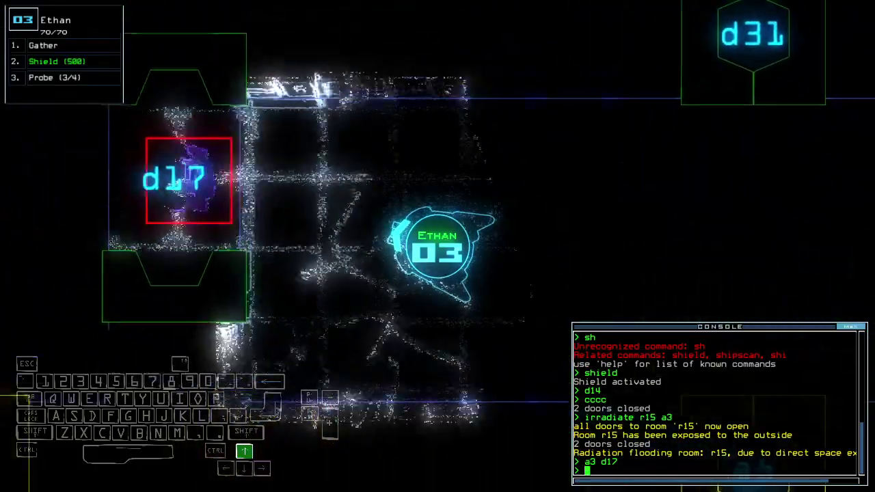
key(Left)
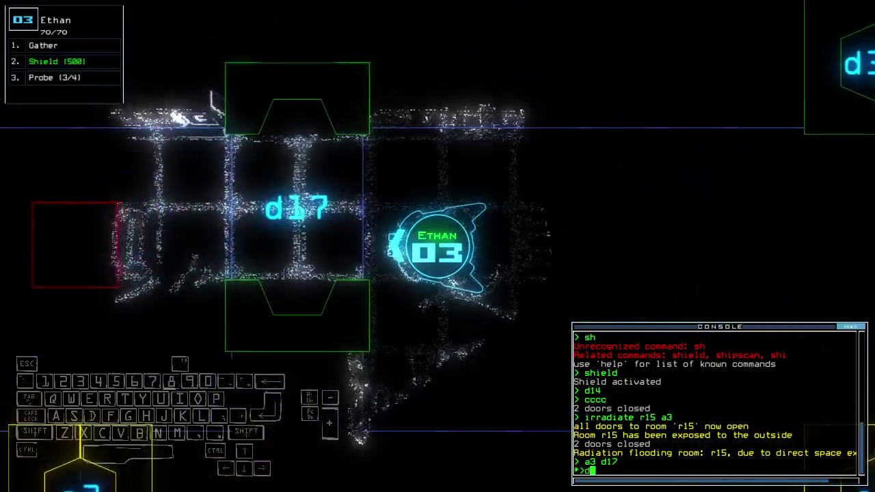
text(d17)
Step: Open doors d17 and d31 and drive drone 3 through the corridor toward d20
key(Return)
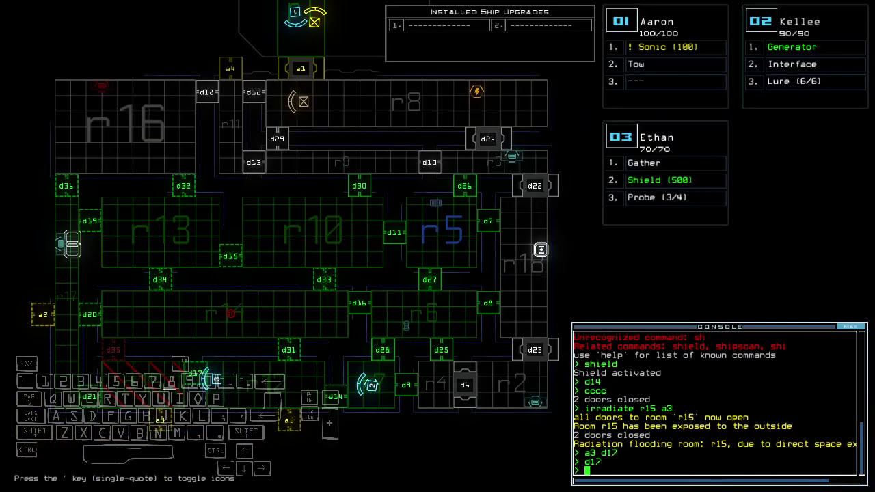
key(Up)
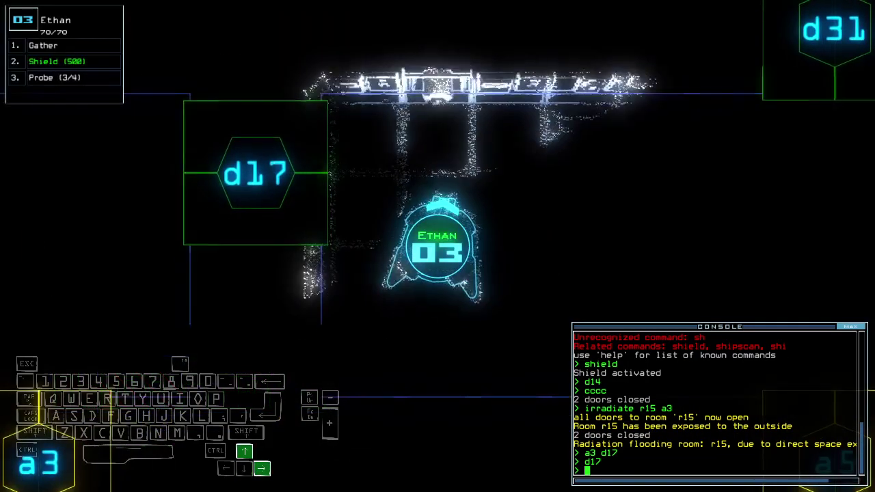
text(d31)
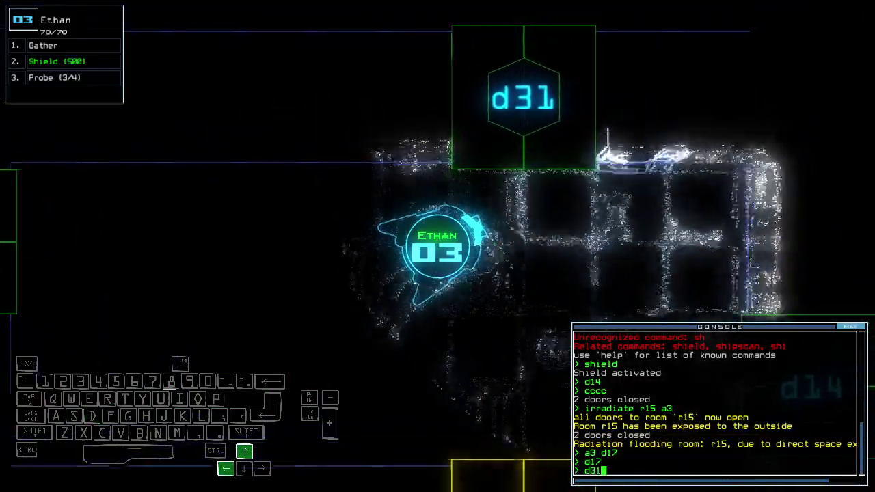
key(Return)
text(d31)
key(Return)
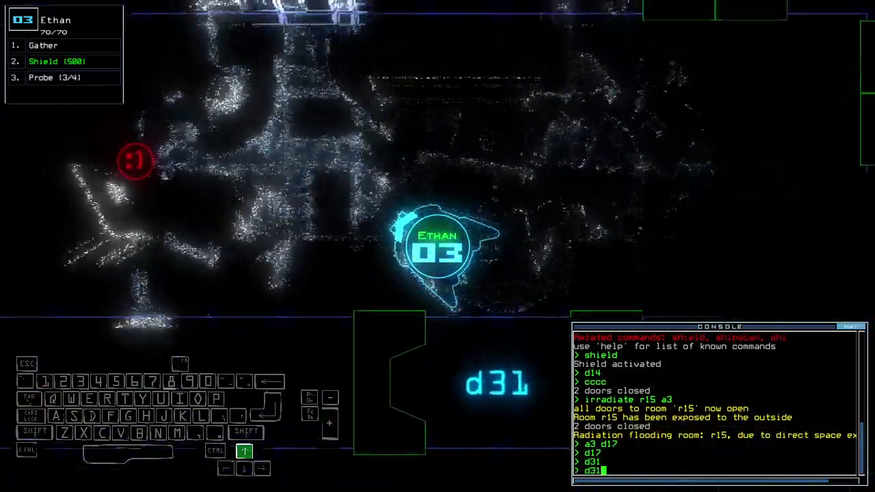
key(Up)
key(Up)
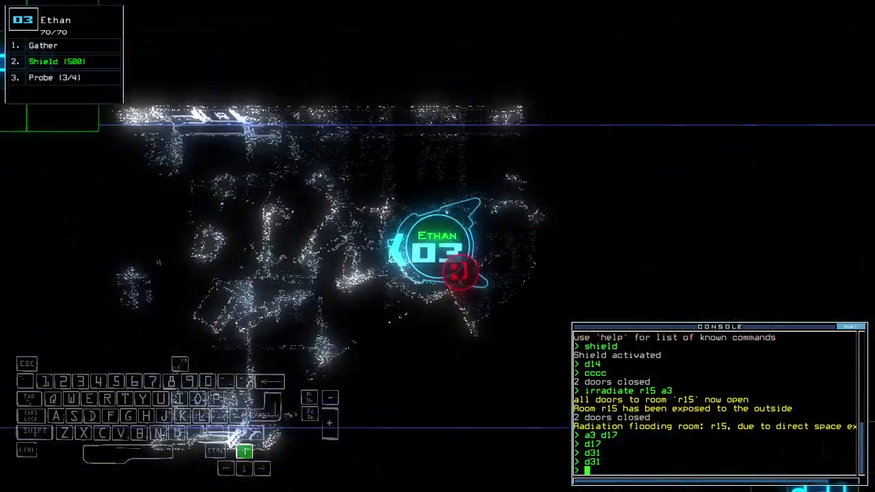
key(Up)
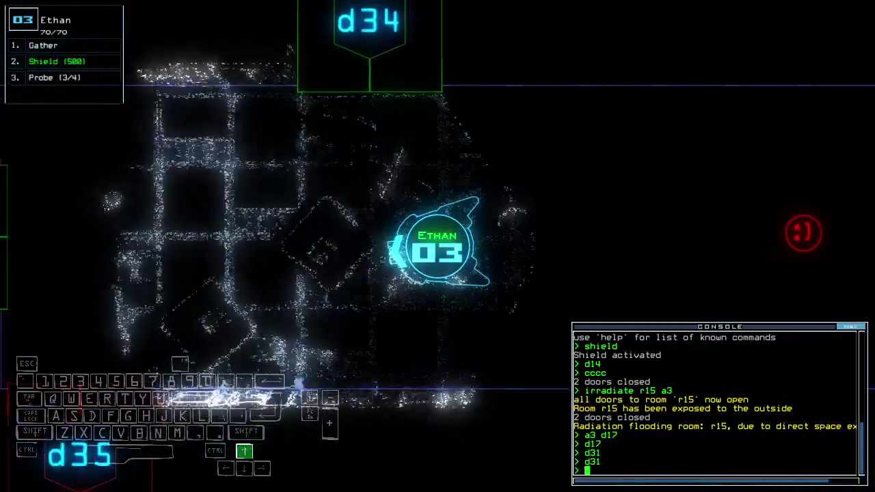
text(d20)
Step: Open door d20, start redocking at airlock a4, and close d20 again
key(Return)
key(Up)
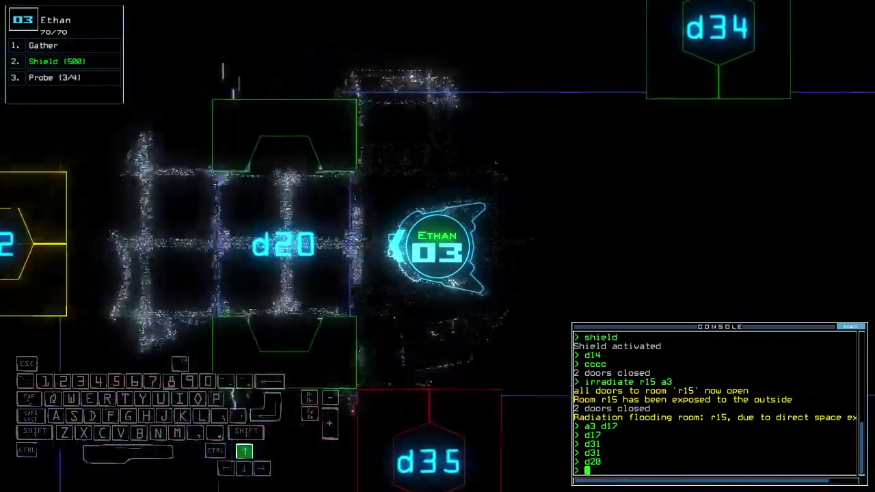
text(dd a4)
key(Return)
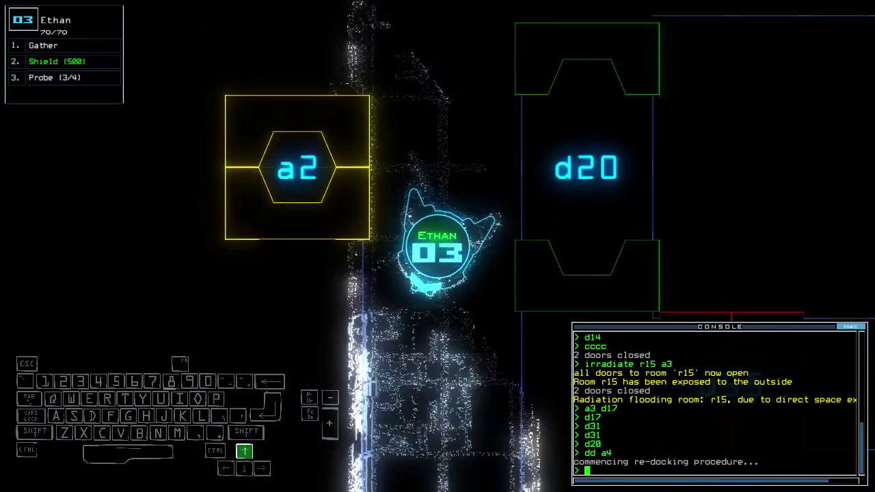
key(Up)
text(d20)
key(Return)
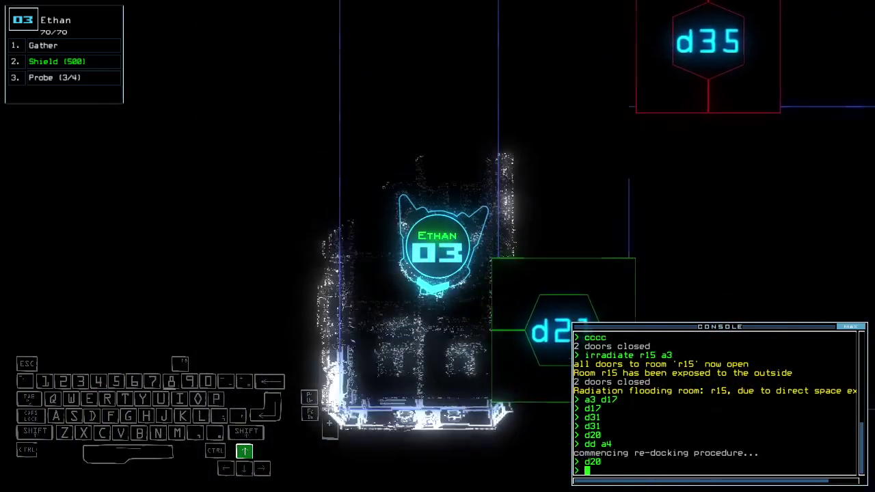
key(space)
text(d a5)
Step: Redock the ship at airlock a5 and cycle door d21 twice for drone 3
key(Return)
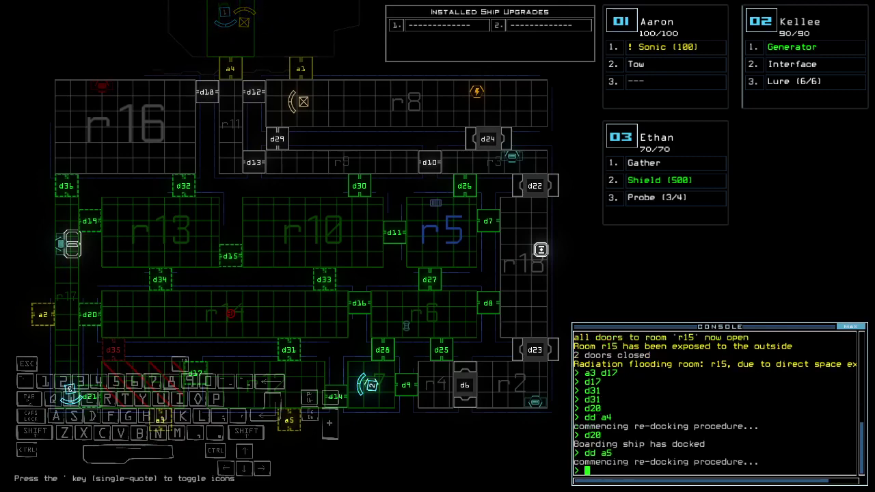
key(space)
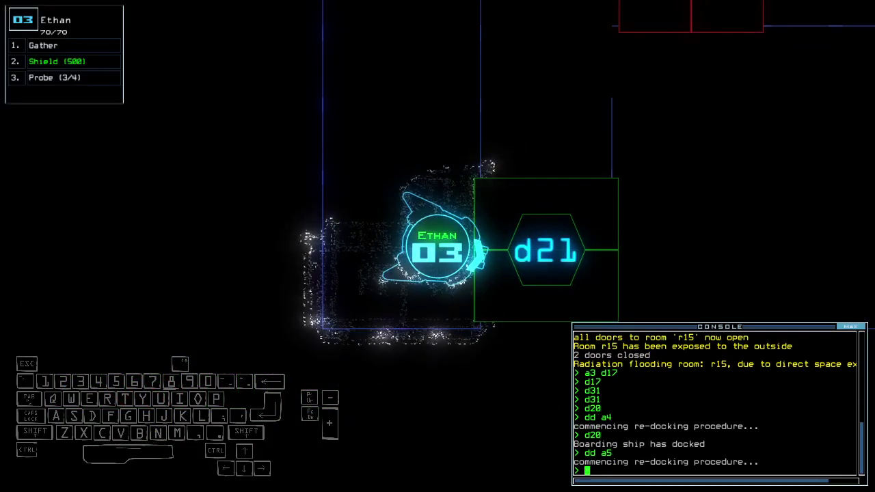
text(d21)
key(Return)
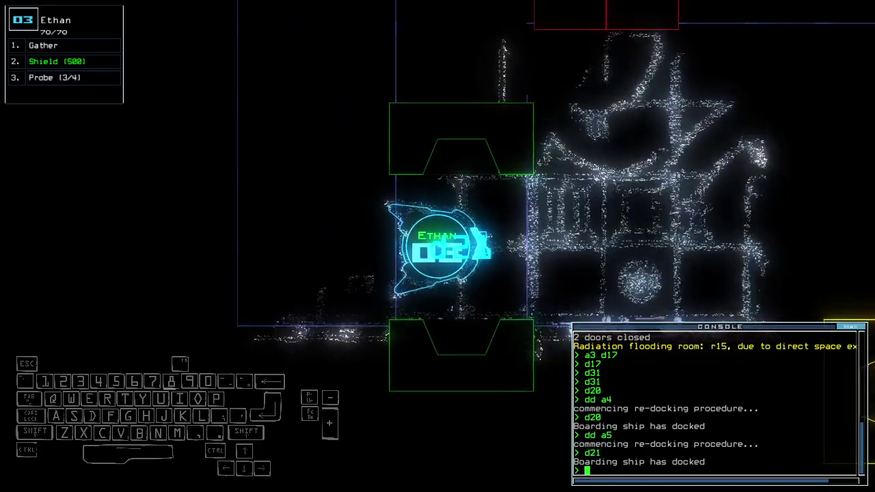
text(cccc)
key(Return)
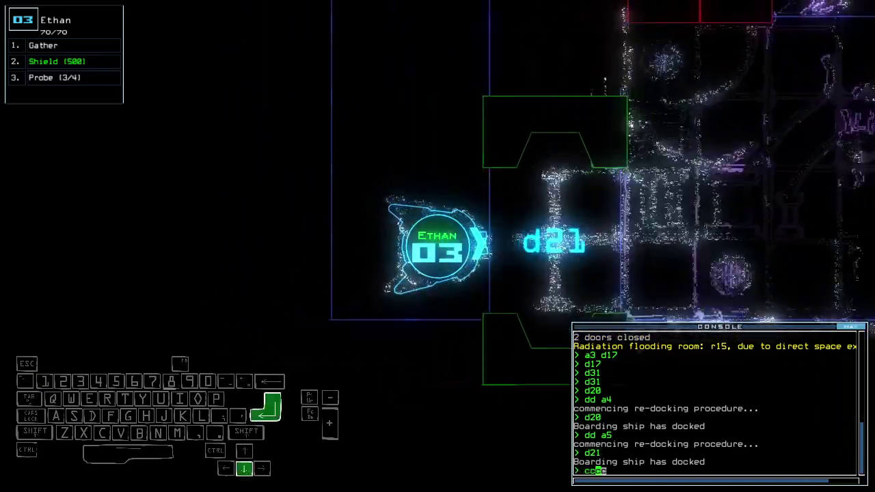
text(d221)
key(Return)
text(cccc)
key(Return)
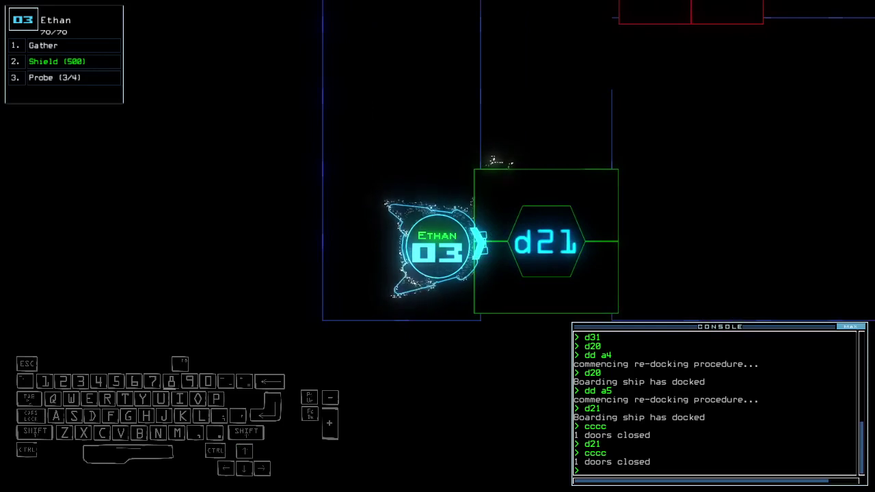
Step: Operate door d14 to switch off the generator, then view the whole ship map
key(Tab)
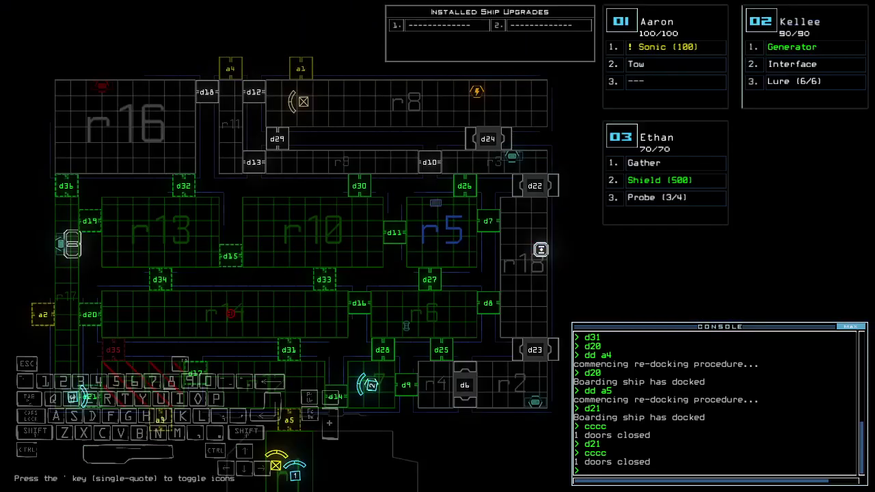
key(Tab)
text(4)
key(Return)
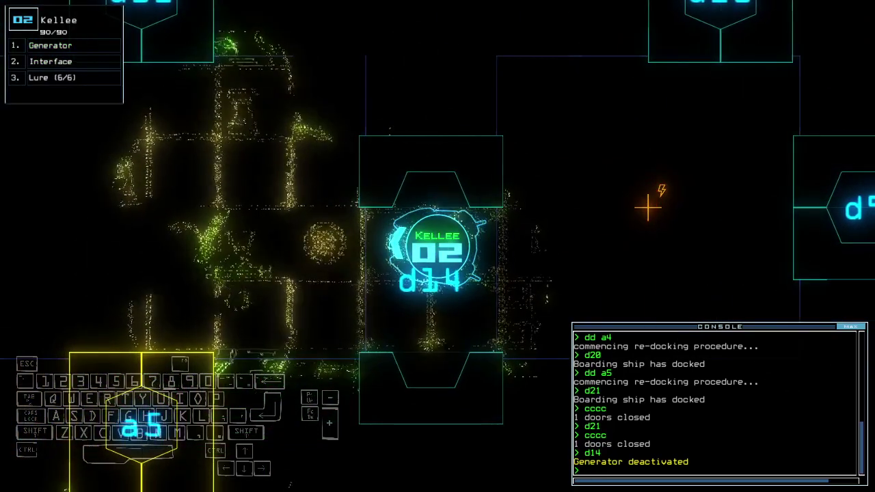
key(3)
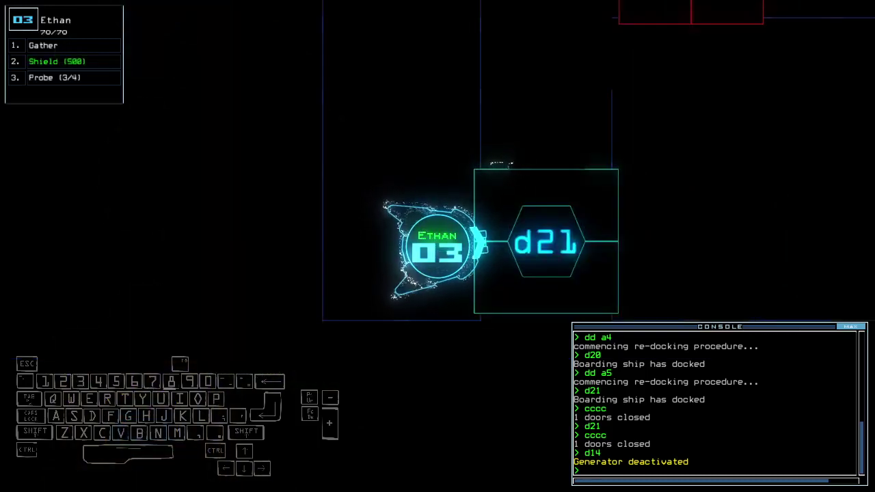
key(space)
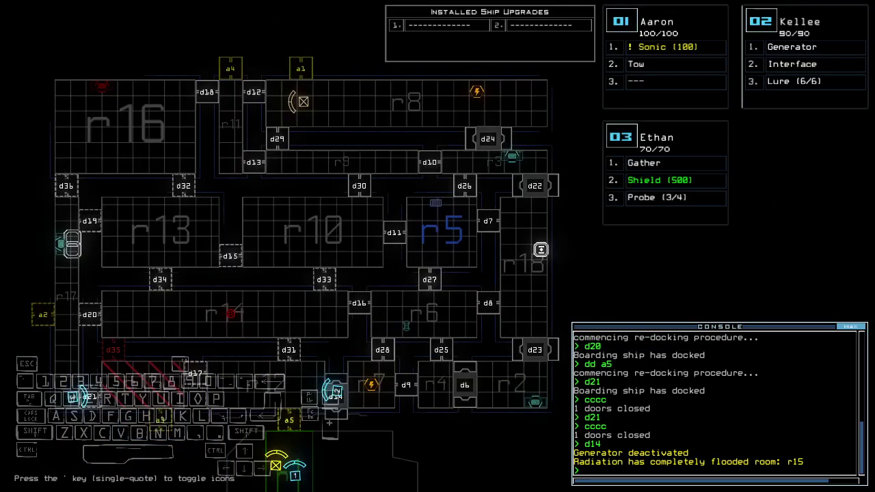
text(te)
Step: Check the elapsed mission time, reactivate the ship's generator and view the newly powered rooms
key(Return)
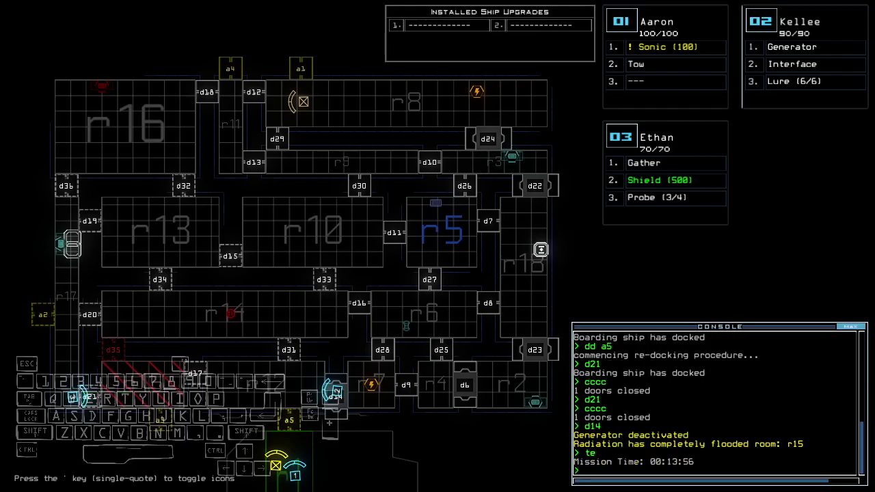
text(e)
key(Return)
key(space)
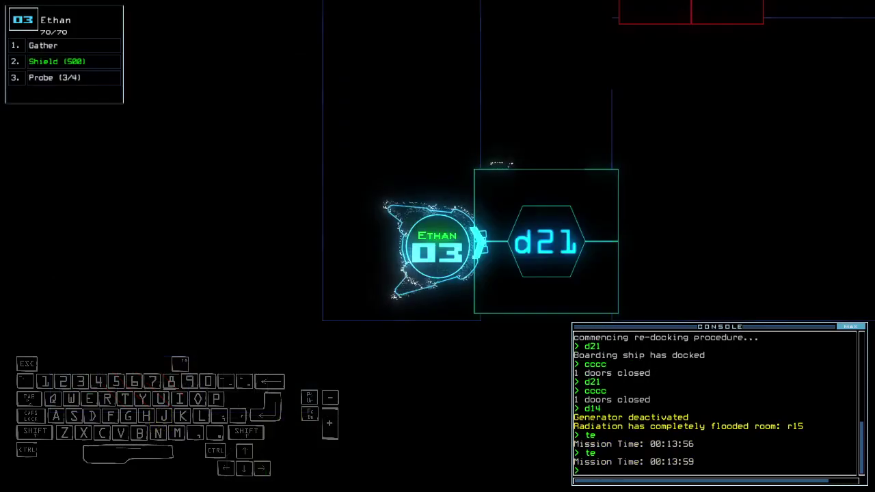
text(te)
key(Return)
text(2)
text(generator)
key(Return)
key(space)
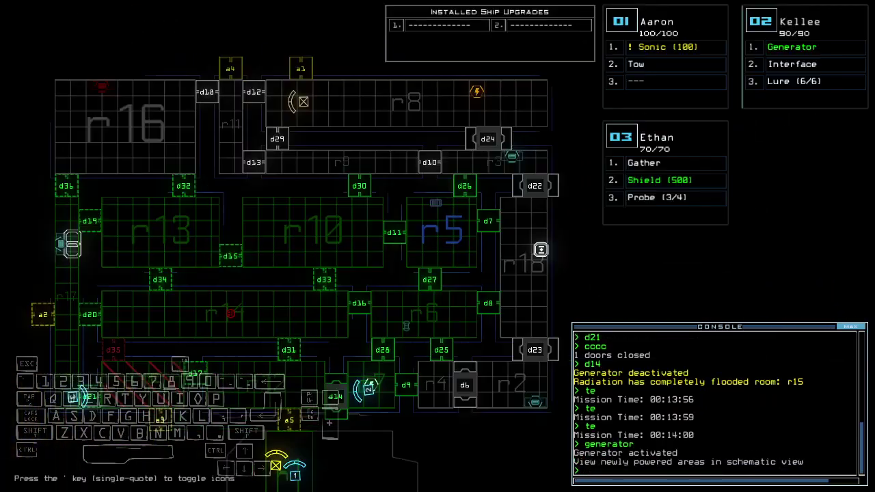
text(d21)
Step: Have drone 3 gather all the scrap at d21 and close the doors behind it
key(Return)
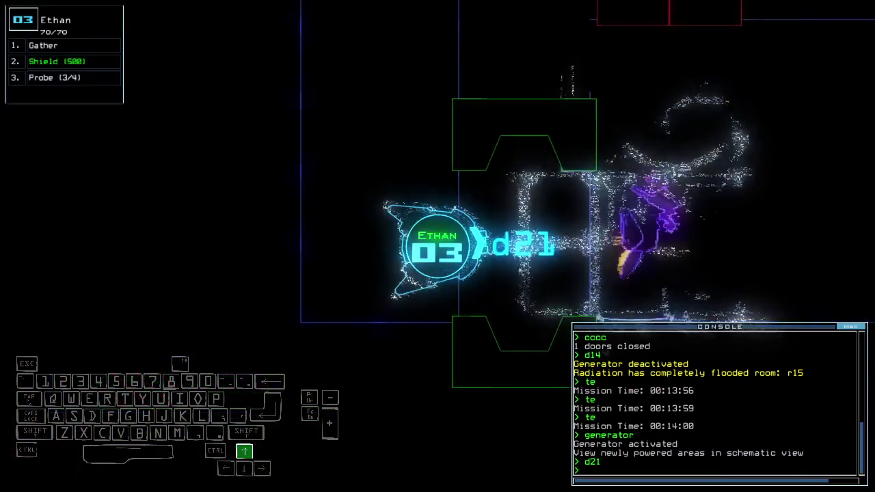
text(g)
key(Return)
text(g)
key(Return)
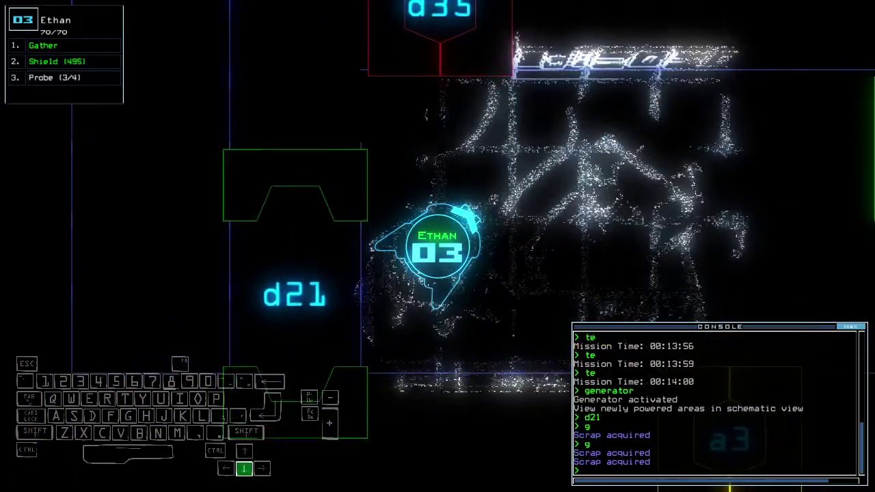
text(g)
key(Return)
text(cccc)
key(Return)
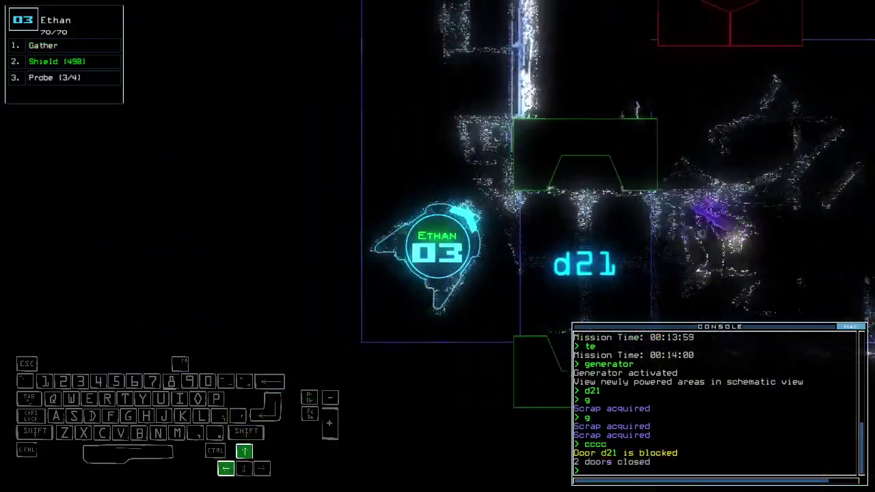
Step: Drive drone 3 up the corridor and seal door d20
key(Up)
key(Up)
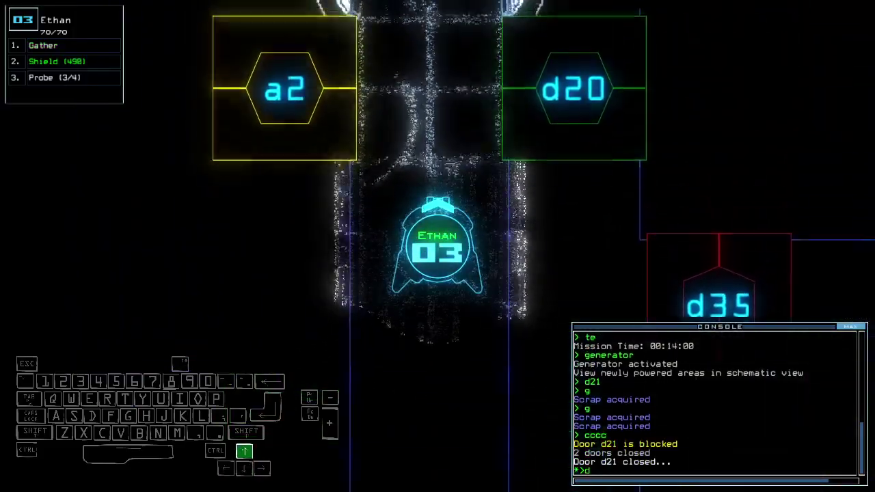
text(d20)
key(Return)
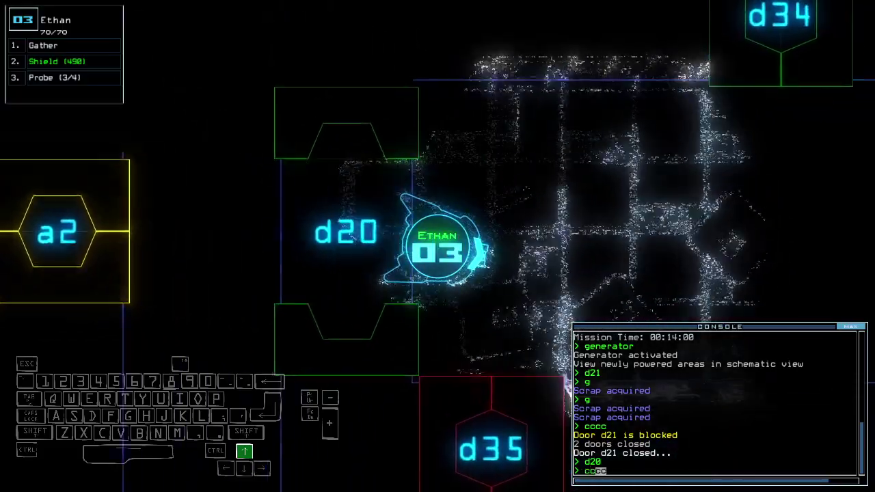
text(cccc)
key(Return)
key(Tab)
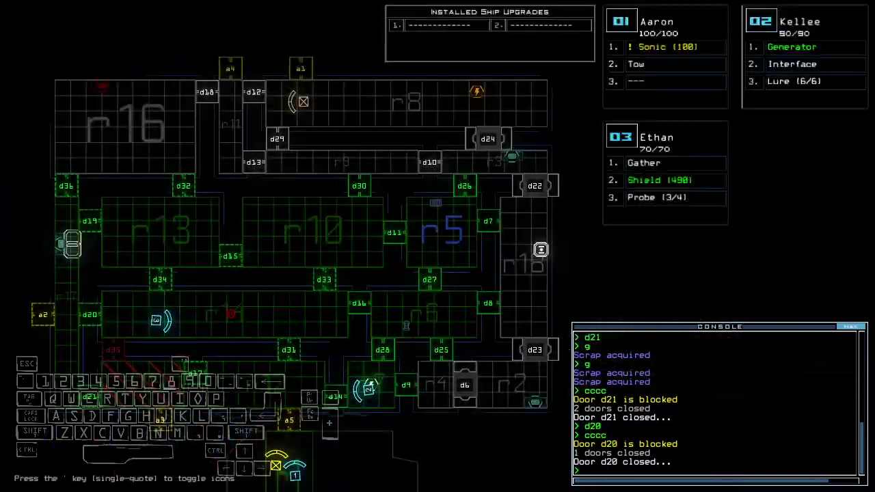
key(Tab)
text(d14)
Step: Operate d14 and d31, open the doors to r1, and recall drone 2 there
key(Return)
text(arr)
key(Return)
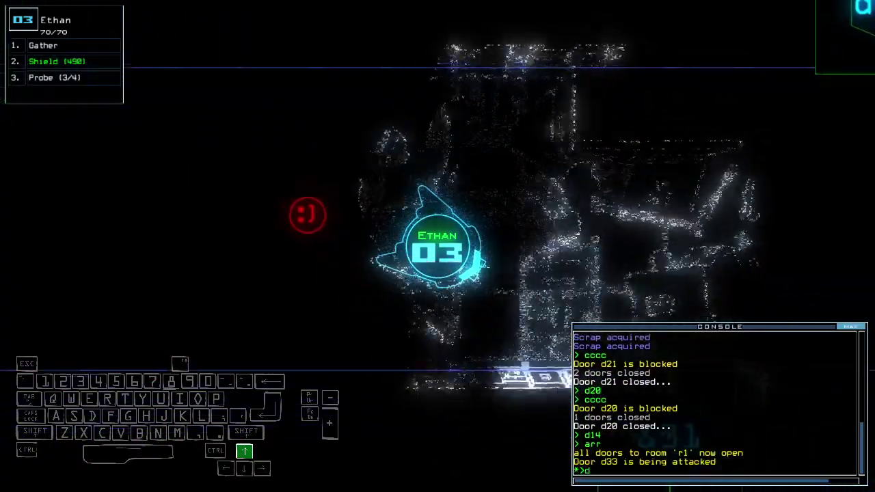
text(d31)
key(Return)
text(back 2)
key(Return)
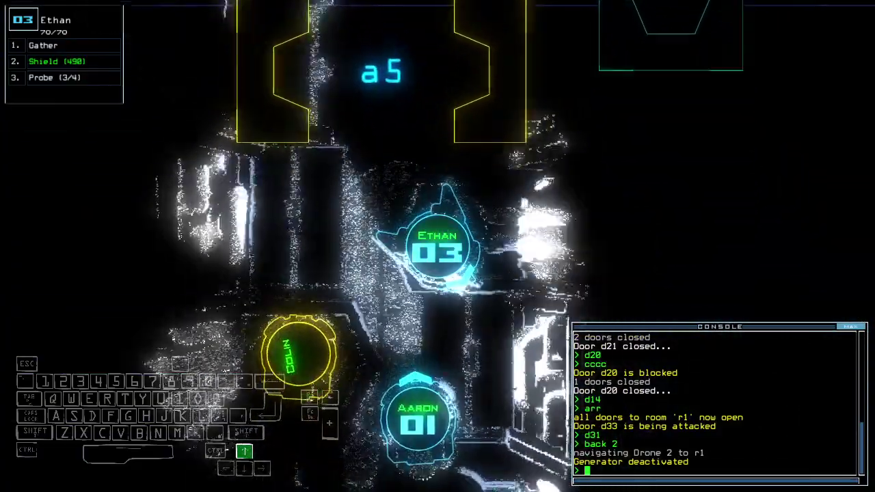
key(space)
text(out)
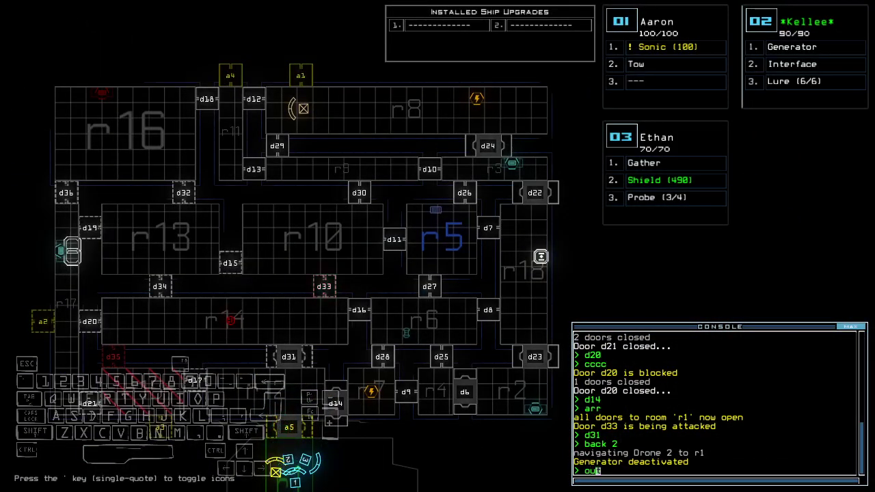
Step: Leave the derelict, dismiss the 965 score and leaderboard, and launch the weekly challenge
key(Return)
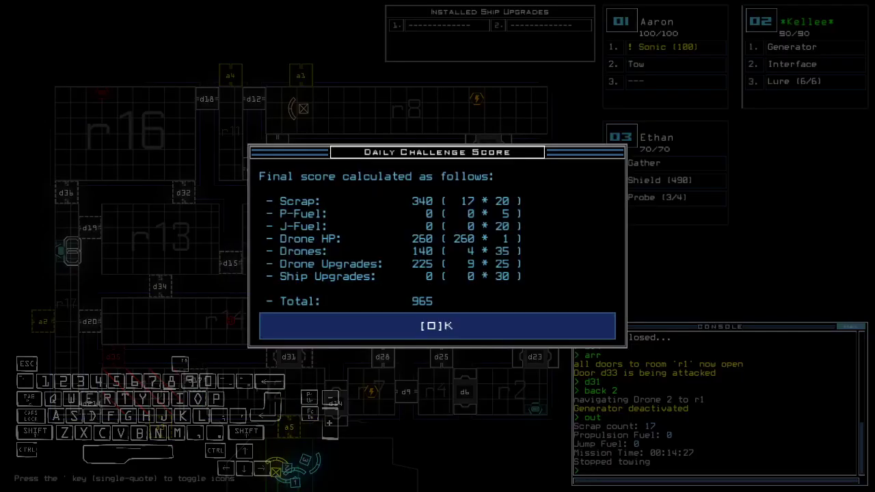
key(o)
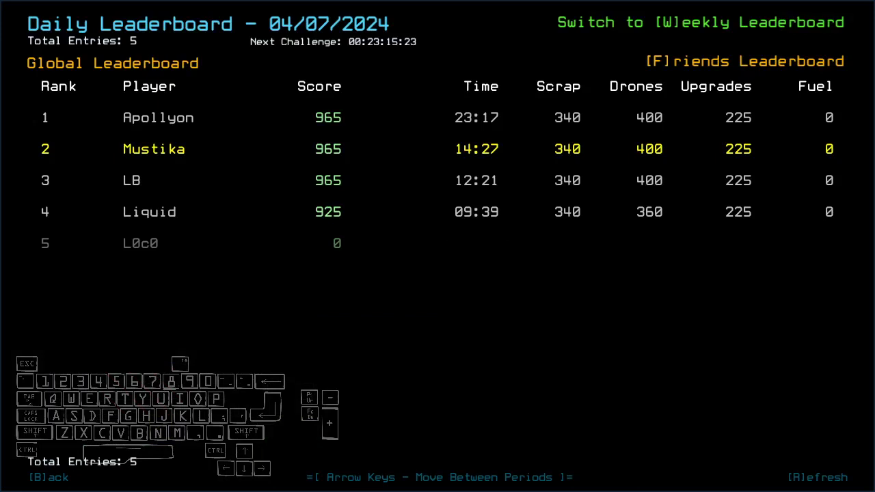
key(b)
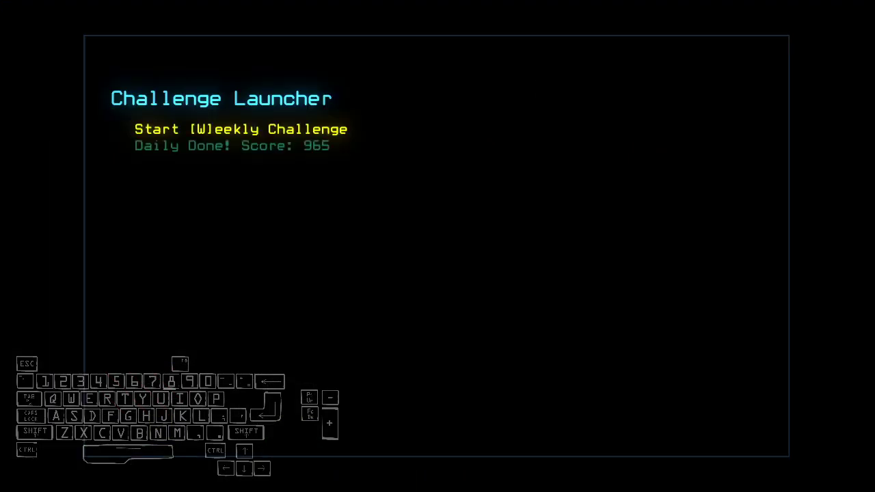
key(w)
text(ready 3;set 2)
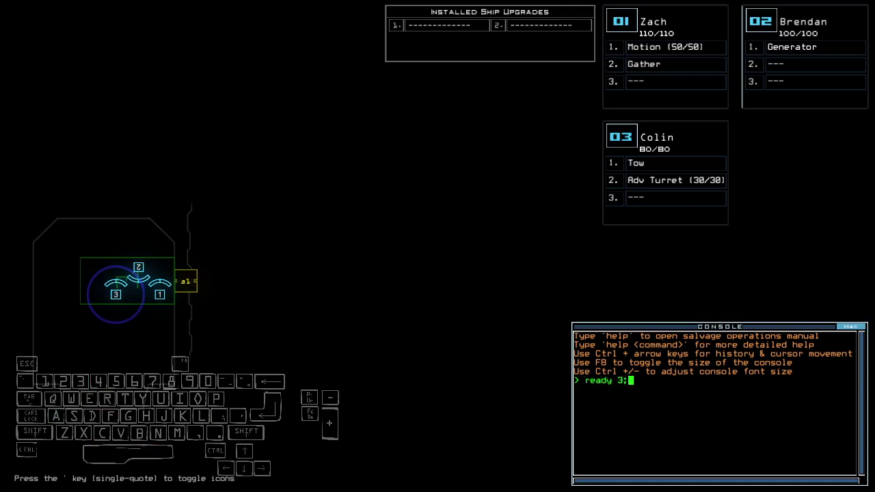
Step: Run 'ready 3;set 2' so Brendan gets Generator and Tow, then review the alias list
key(Return)
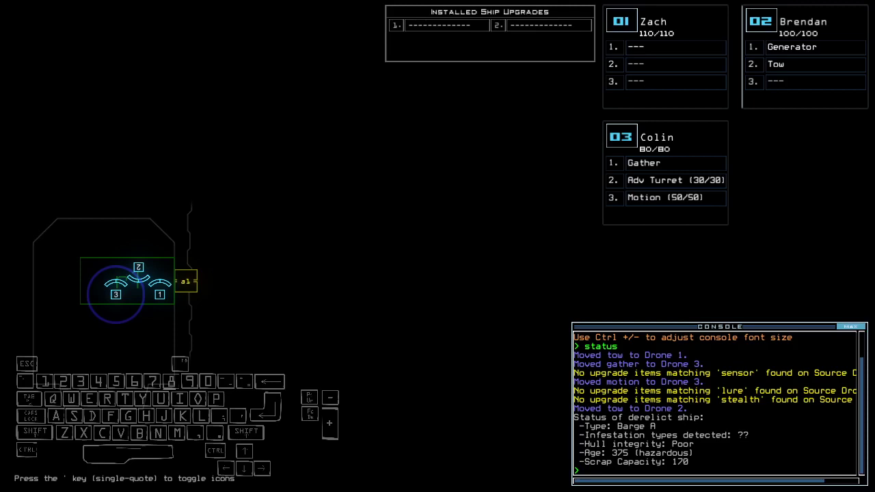
key(ctrl+a)
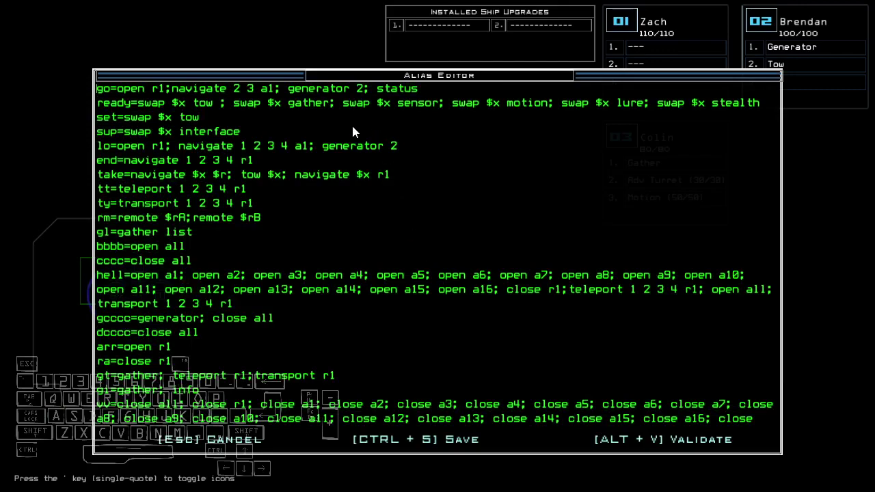
key(Escape)
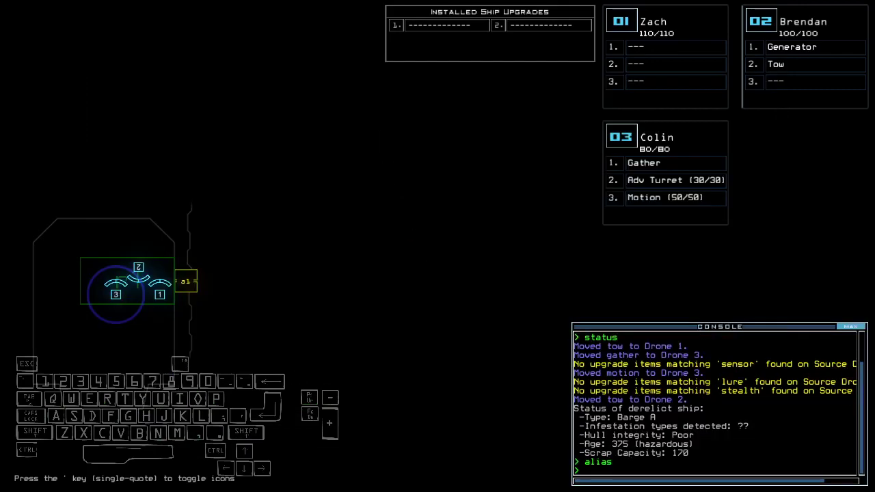
Step: Check each drone's camera and the map, then open r1's doors and send Brendan and Colin toward r12
key(Up)
key(Left)
key(Up)
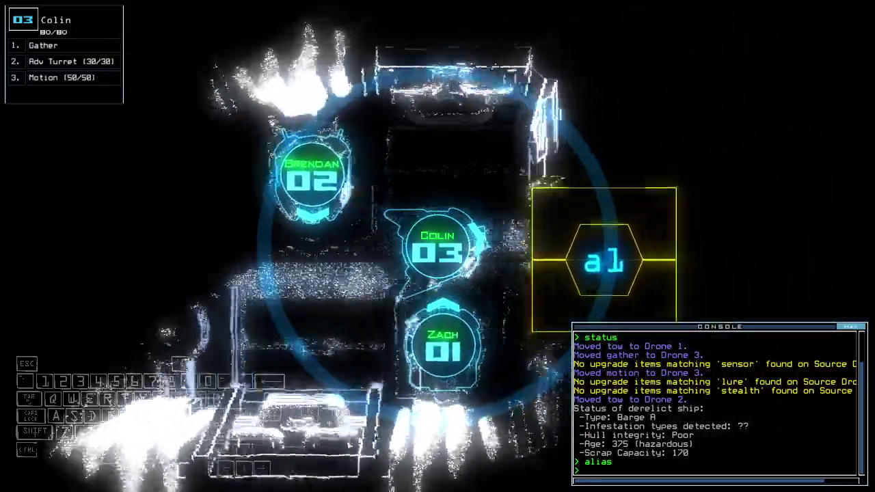
key(1)
key(2)
key(grave)
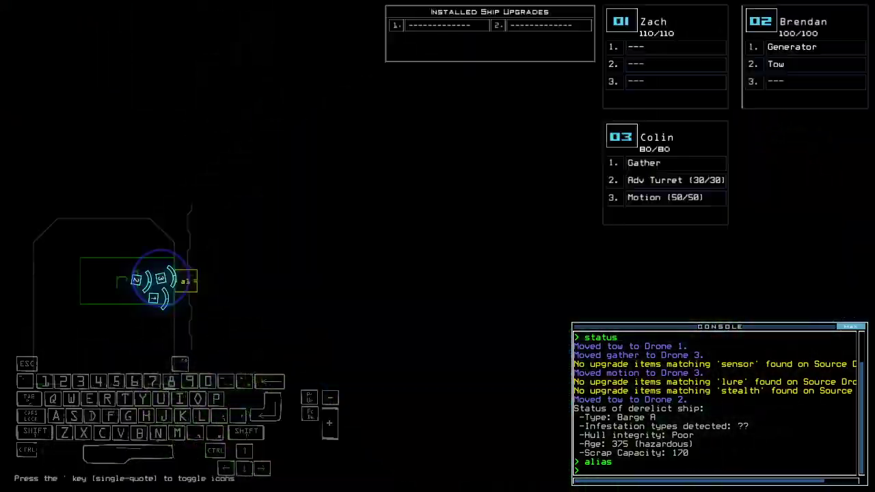
key(3)
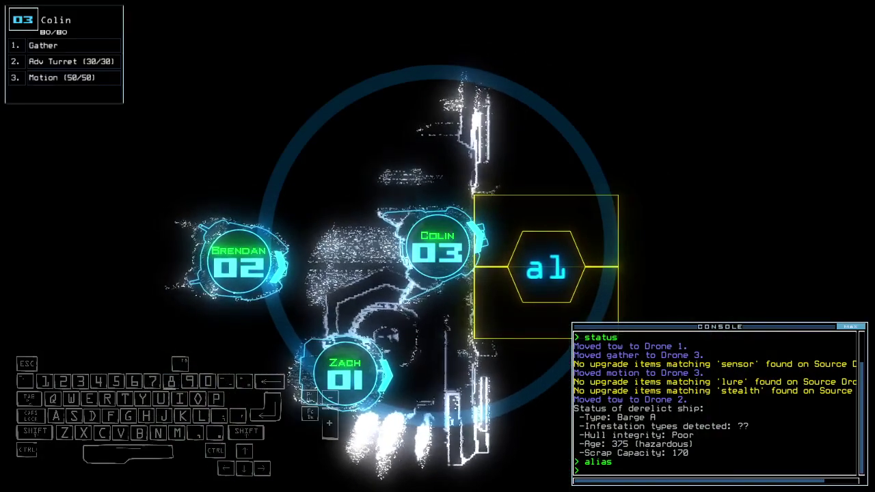
key(Down)
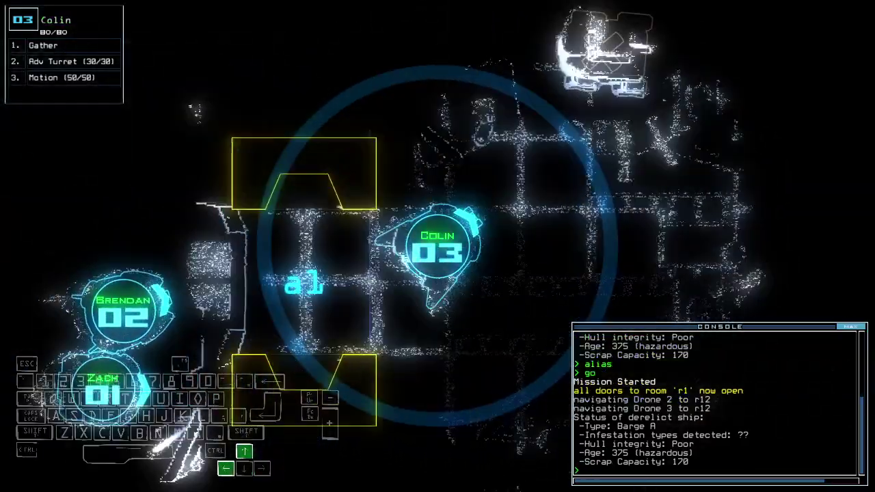
Step: Begin swapping Brendan's modules for the advanced turret and close the doors to r1
key(Right)
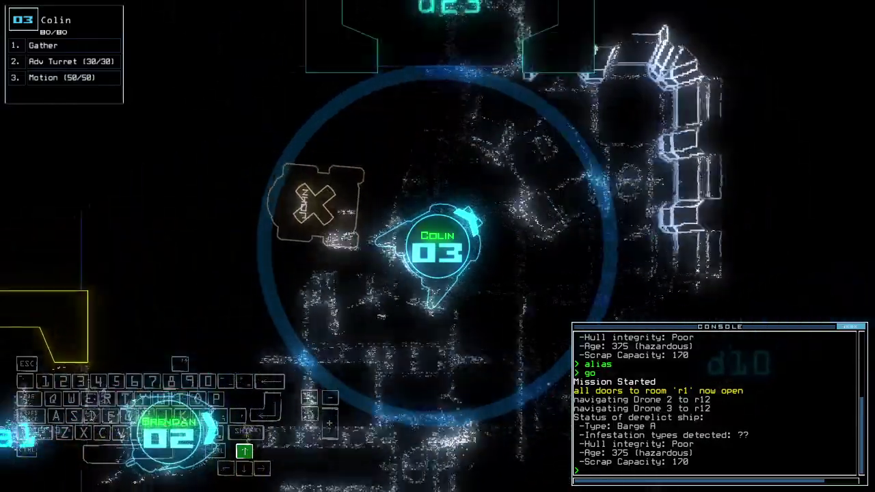
key(2)
key(Left)
key(s)
key(ctrl+Return)
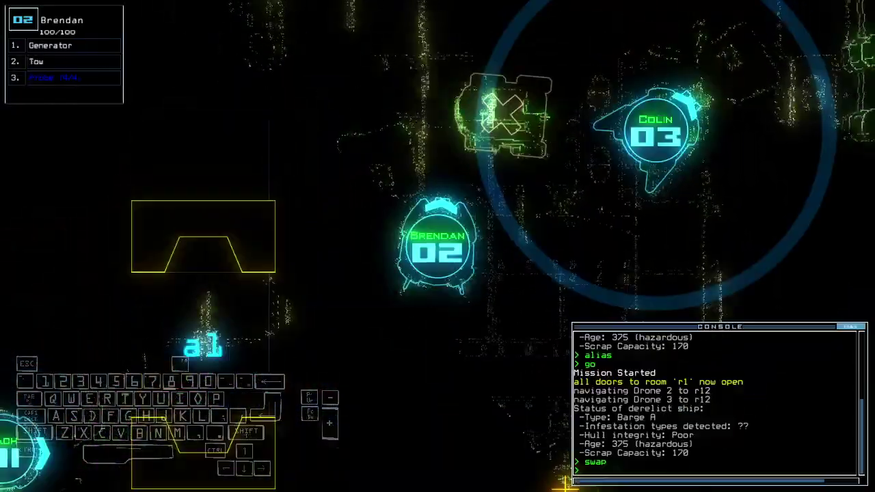
key(Return)
key(3)
key(Tab)
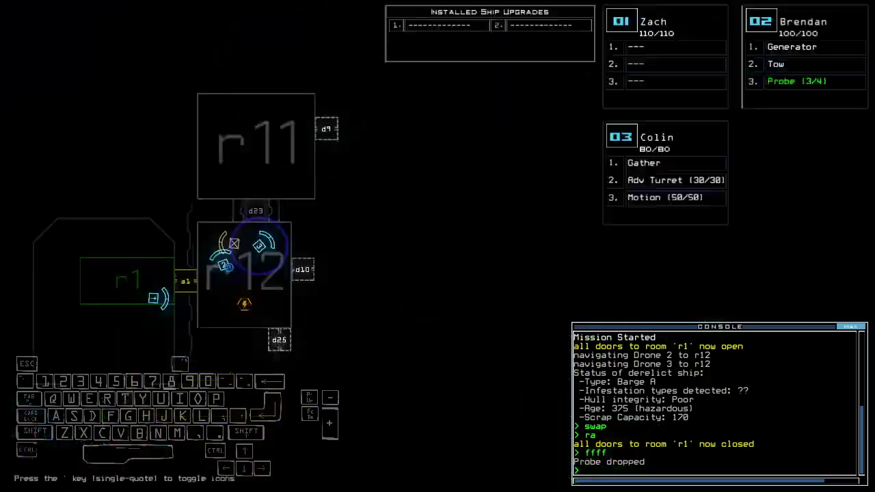
key(Tab)
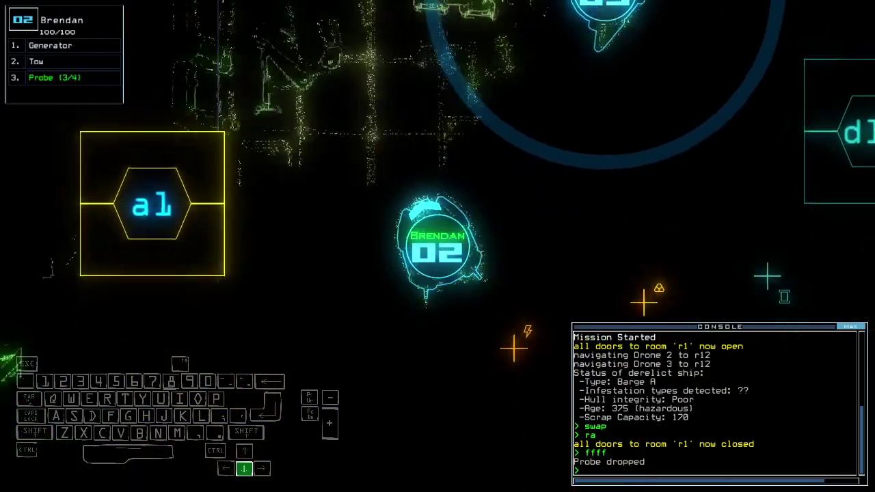
text(generator)
key(Return)
Step: Activate the derelict's generator, collect scrap, and drive Colin through door d10
key(Tab)
key(Tab)
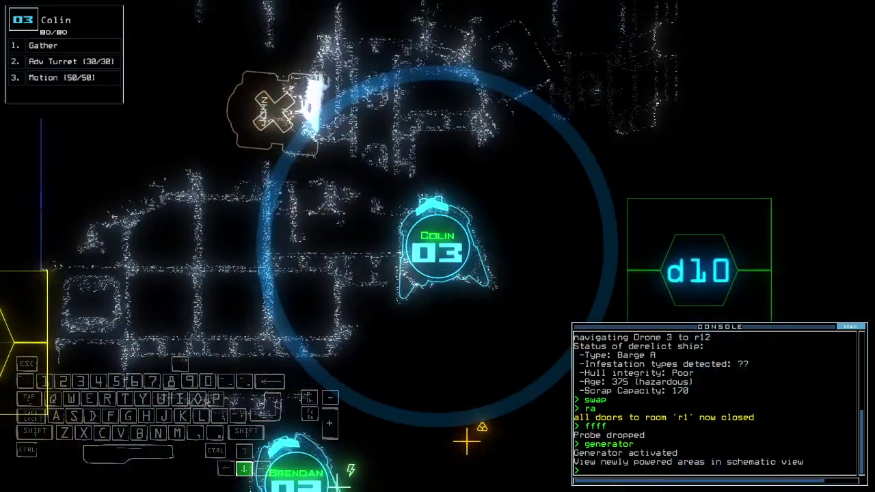
text(g)
key(Return)
key(m)
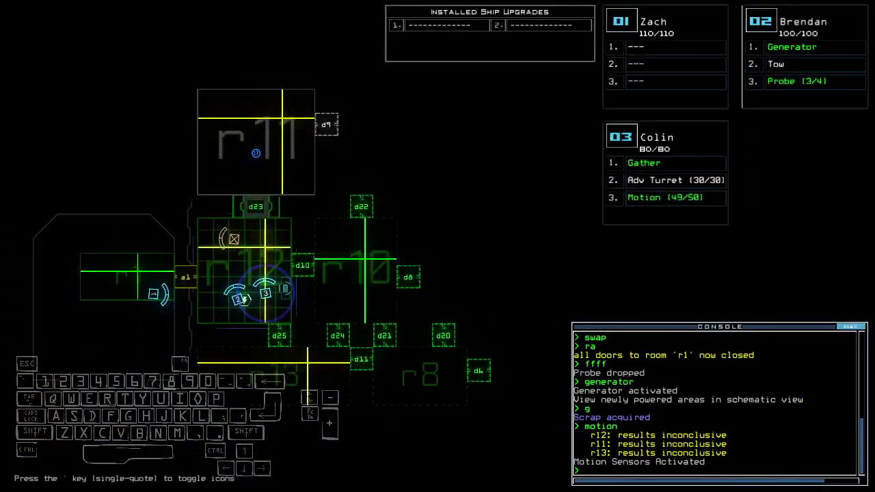
key(Tab)
text(d10)
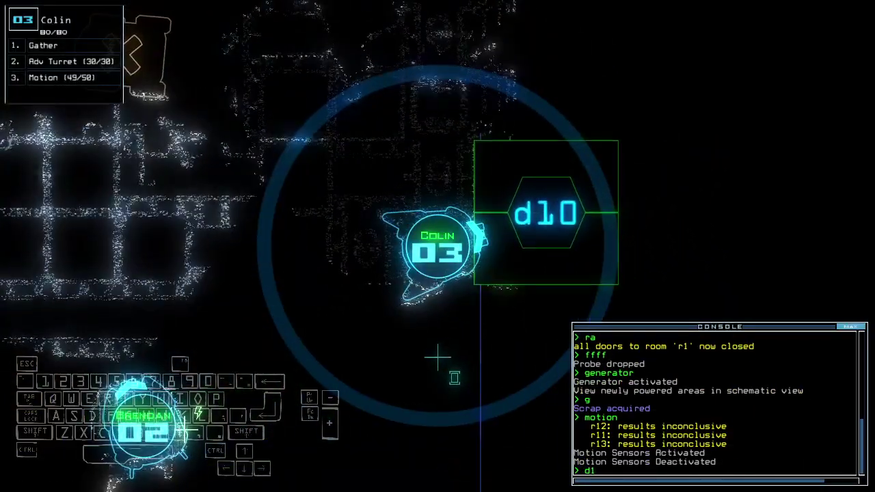
key(Return)
key(Up)
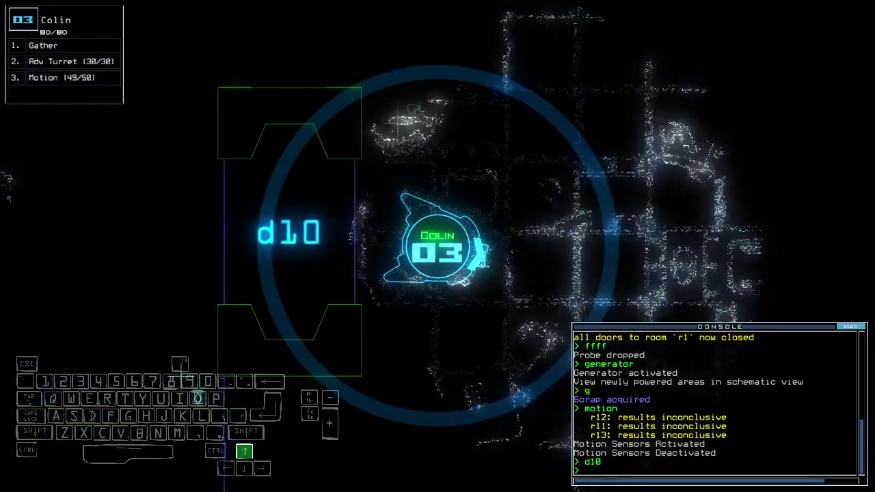
key(Tab)
key(Tab)
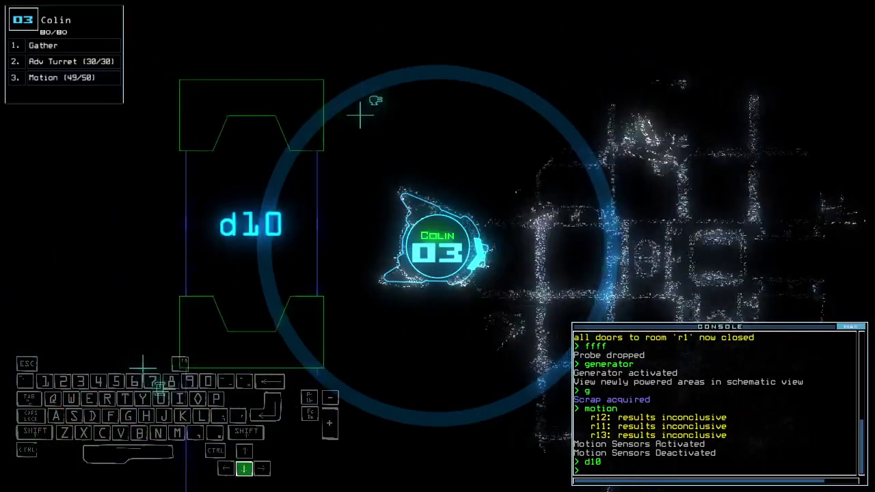
text(swap 2 t)
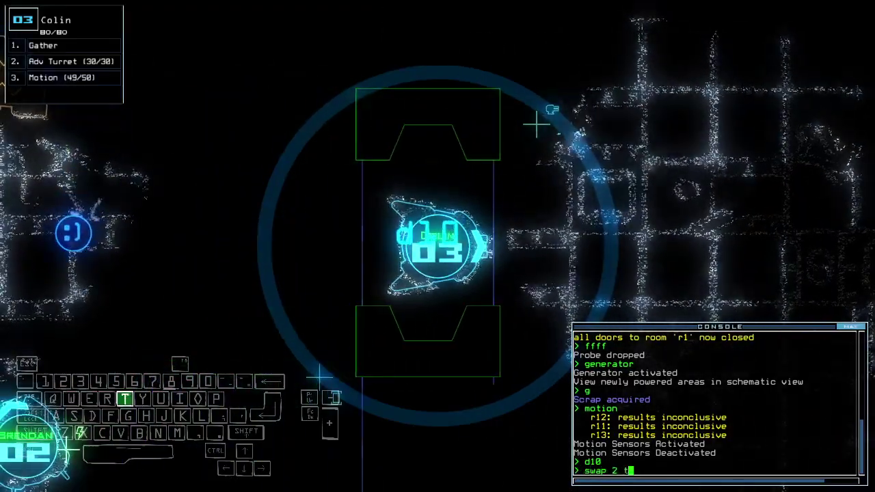
text(u pr)
Step: Complete Brendan's turret-for-probe swap, close the two nearby doors and recover the dropped probe
key(Return)
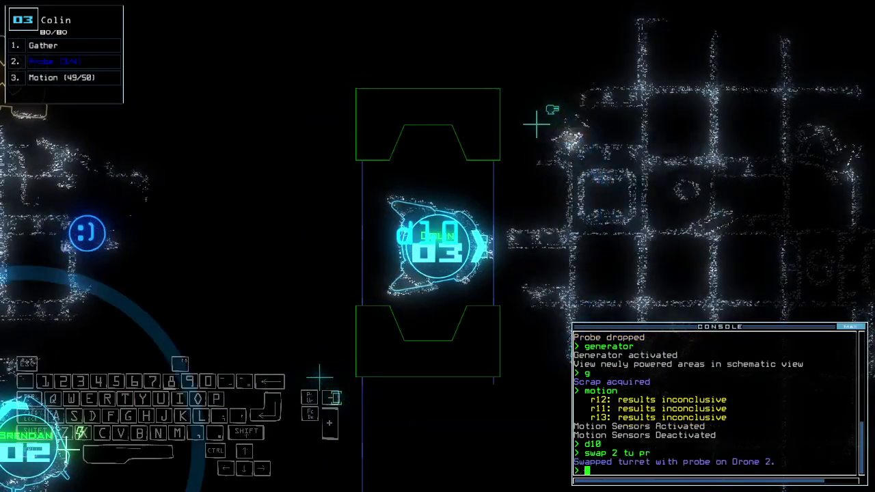
key(Tab)
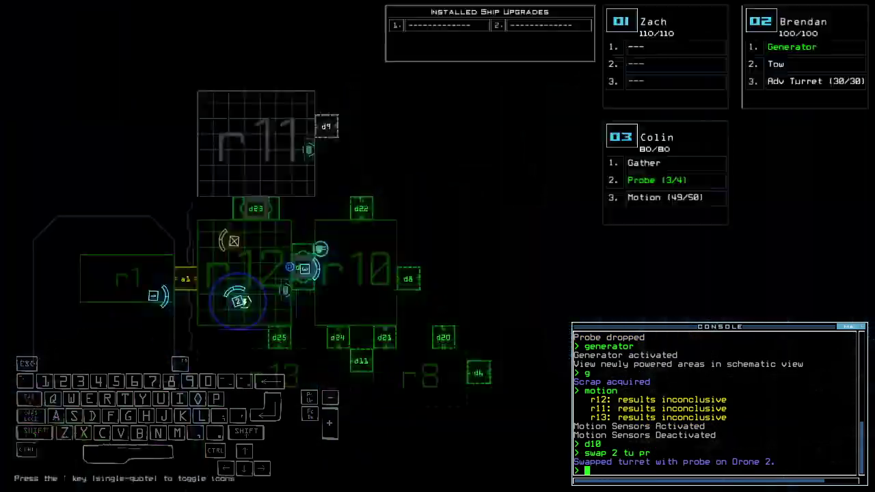
key(Tab)
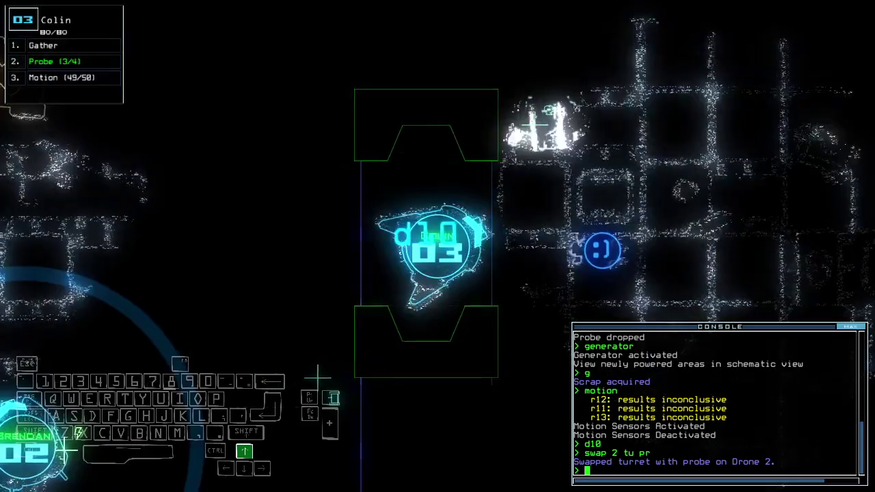
text(cccc)
key(Return)
text(pickup)
key(Return)
key(Tab)
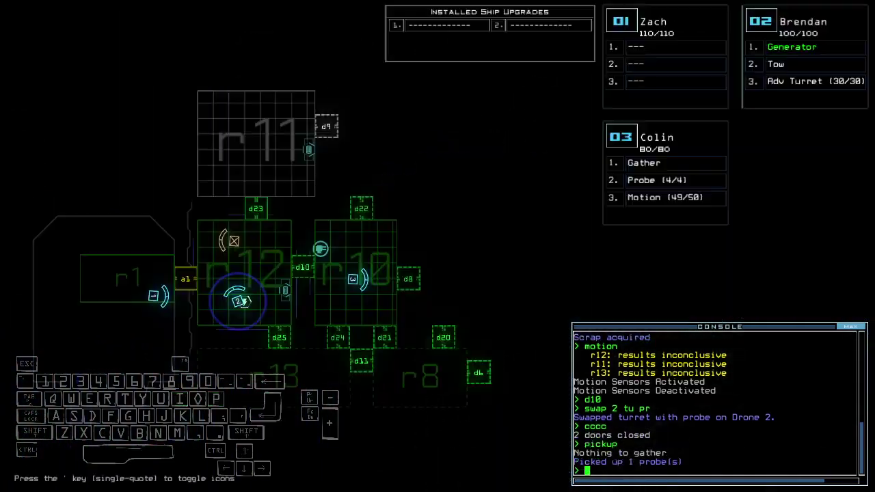
key(Tab)
text(xx r)
Step: Bring Zach through a1 and d10 into r10 and transfer Colin's Gather, Probe and Motion to him
key(Tab)
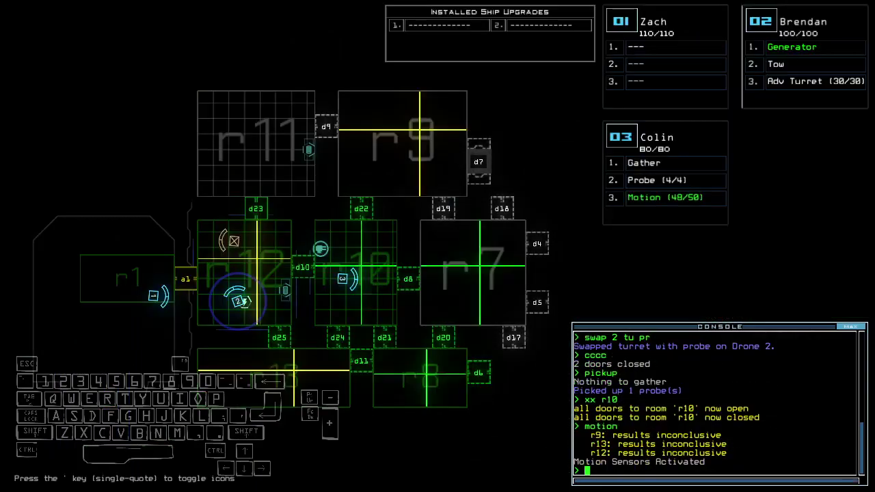
key(Tab)
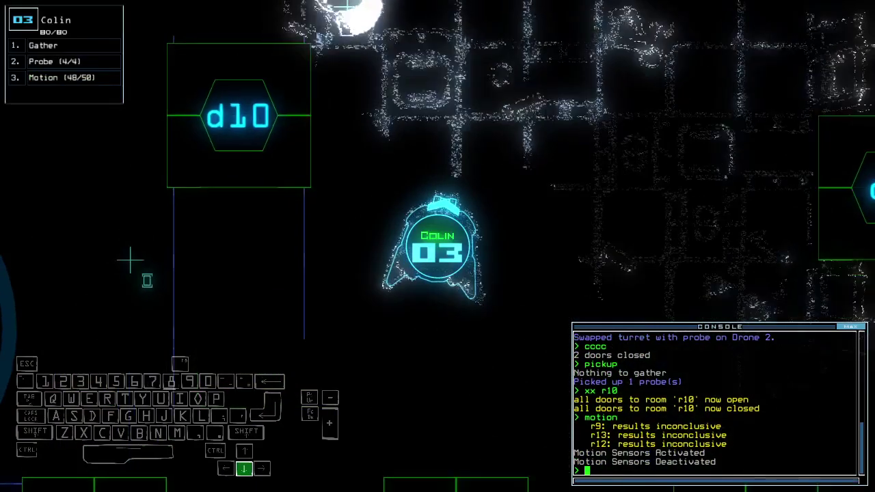
key(space)
text(1)
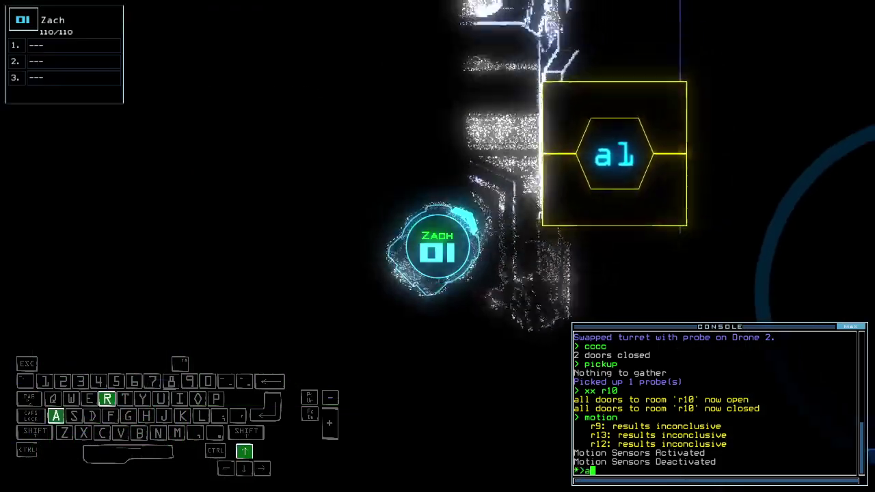
text(a1)
key(Return)
key(Up)
text(ra)
key(Return)
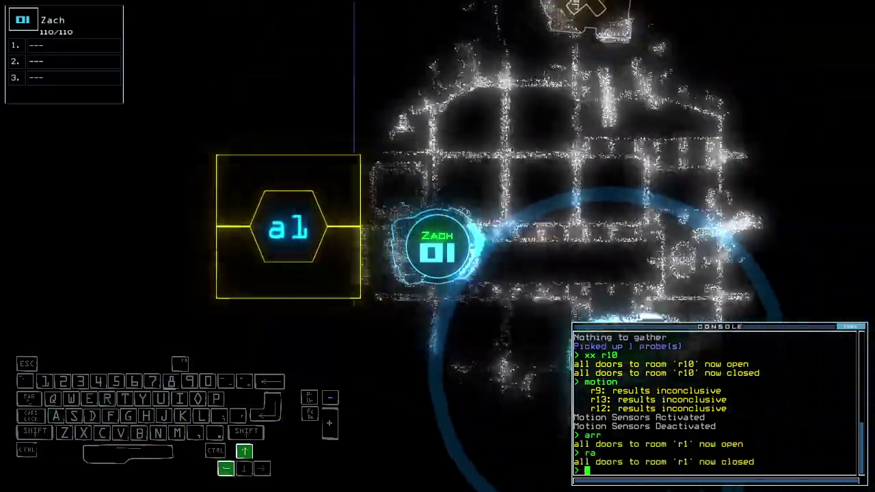
text(d10)
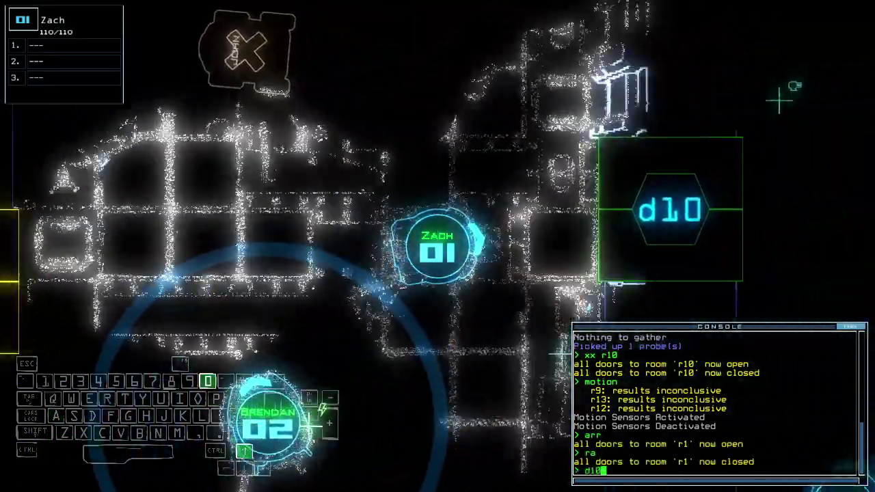
key(Return)
text(swap)
key(Return)
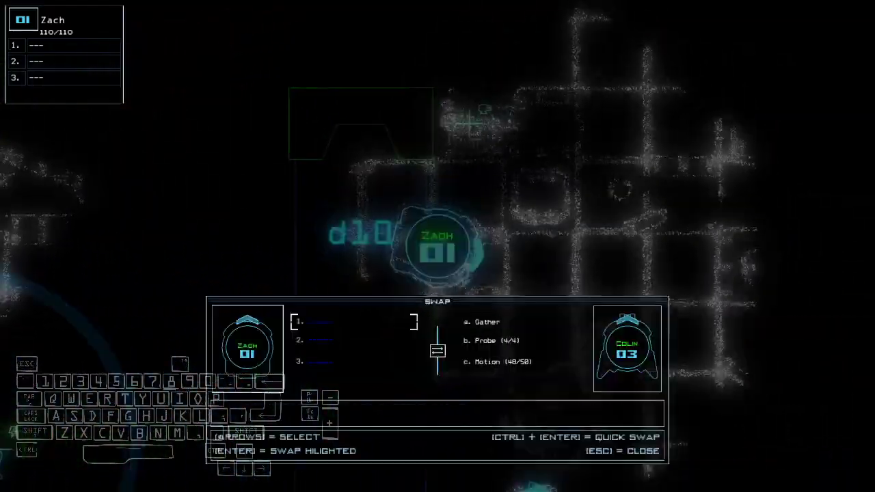
key(ctrl+Return)
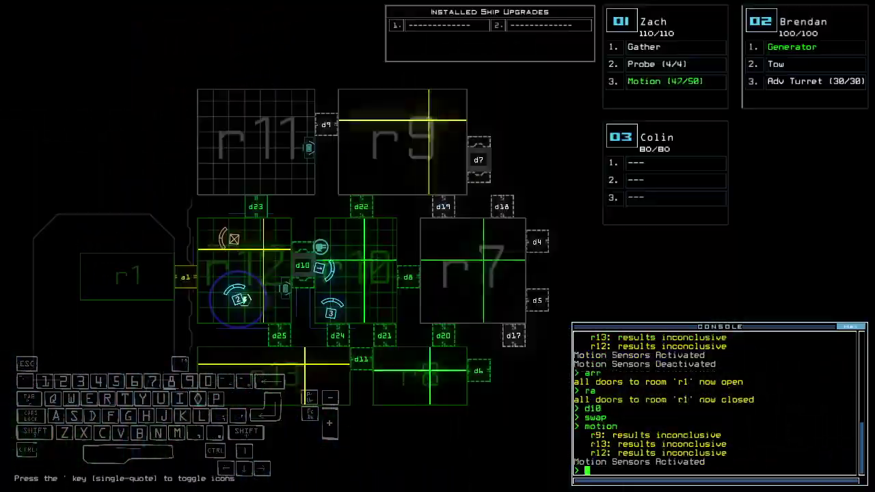
Step: Open d8, probe r7 with Zach and gather its scrap
key(1)
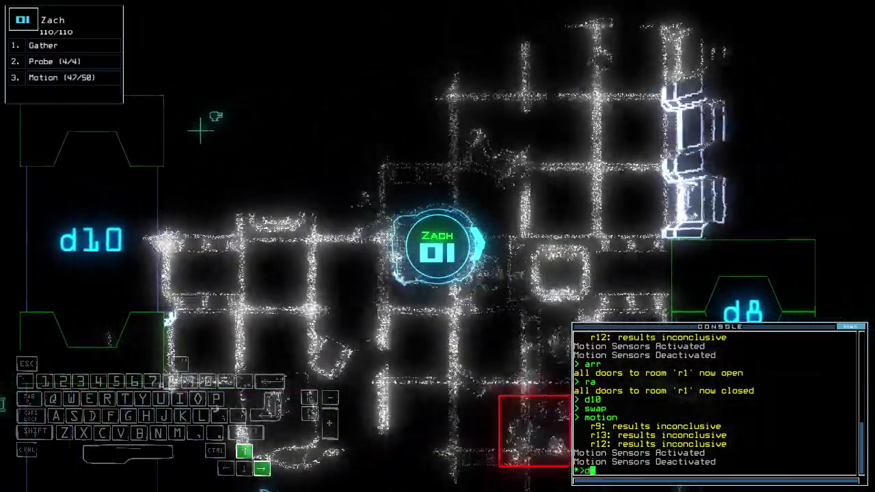
text(d8)
key(Return)
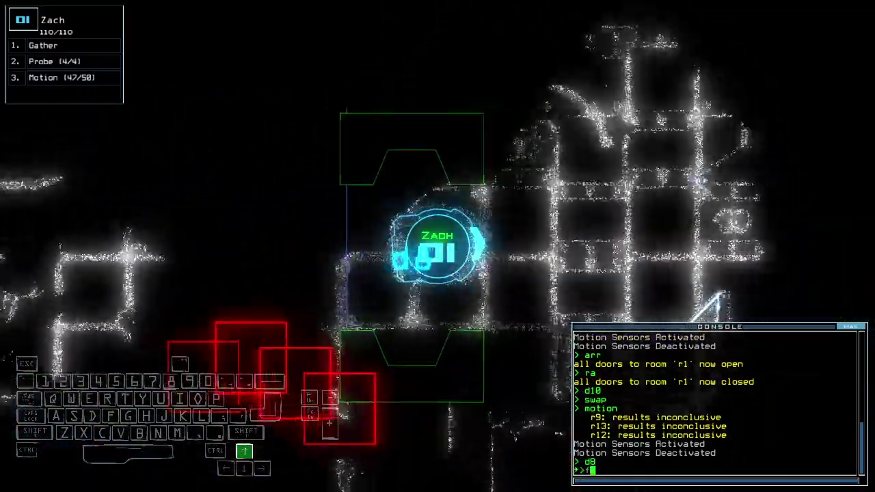
text(ffff)
key(Return)
key(space)
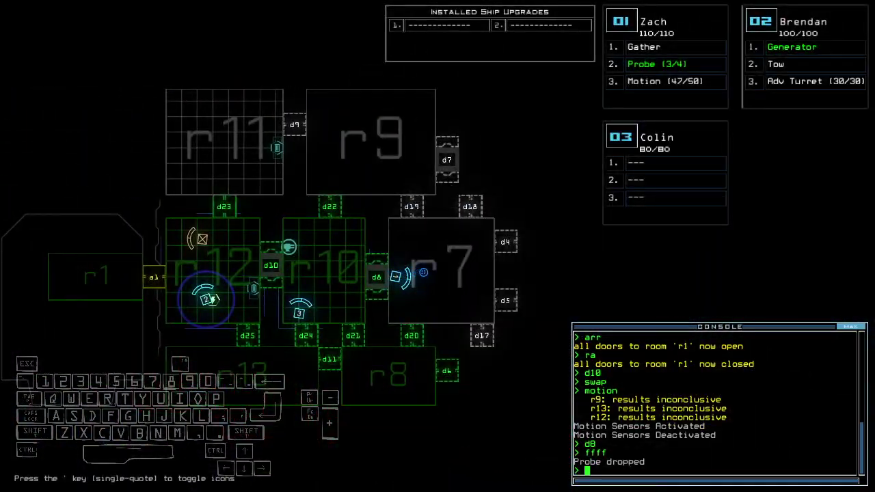
key(Up)
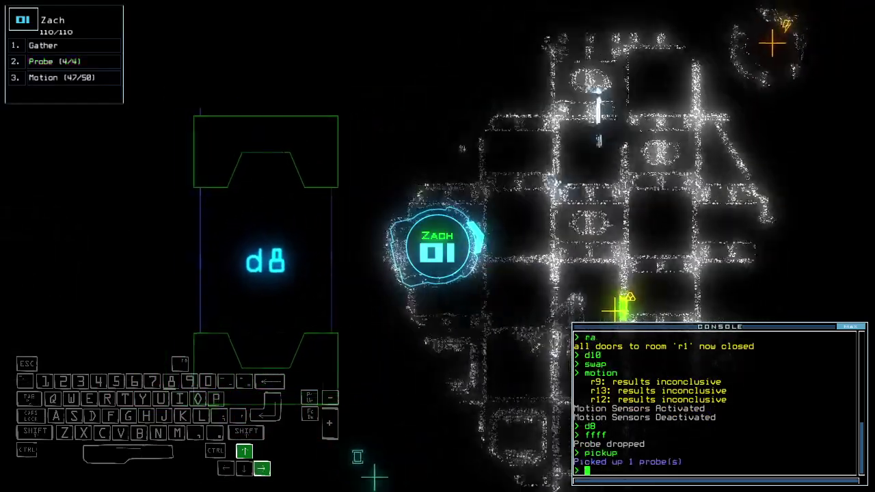
text(g)
key(Return)
key(space)
key(space)
text(d20)
Step: Open d20, probe r8 and pick the probe back up
key(Return)
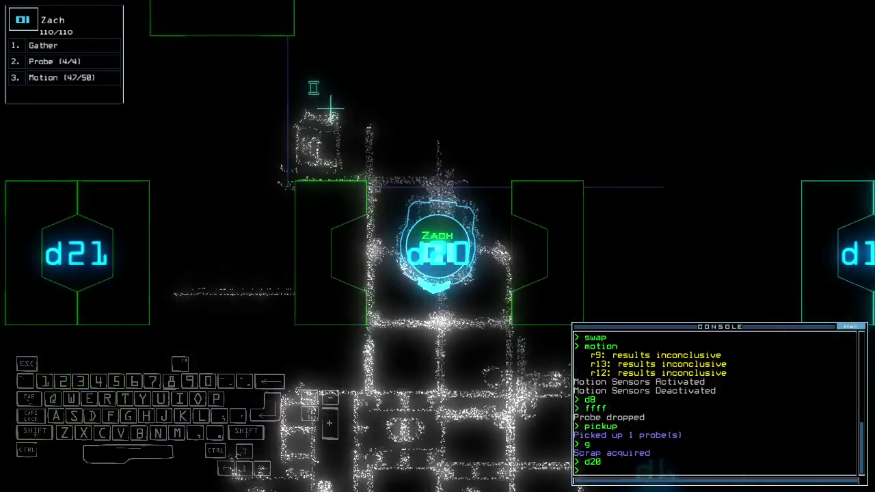
text(ffff)
key(Return)
key(space)
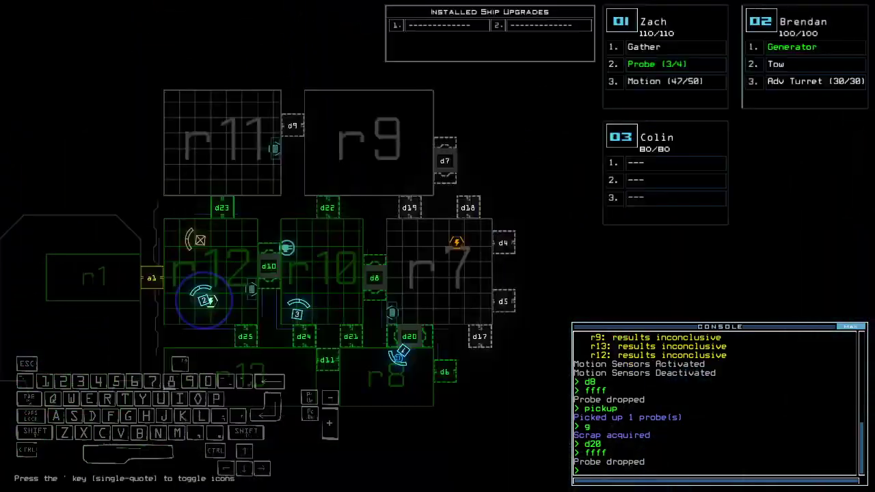
key(space)
text(pickup)
key(Return)
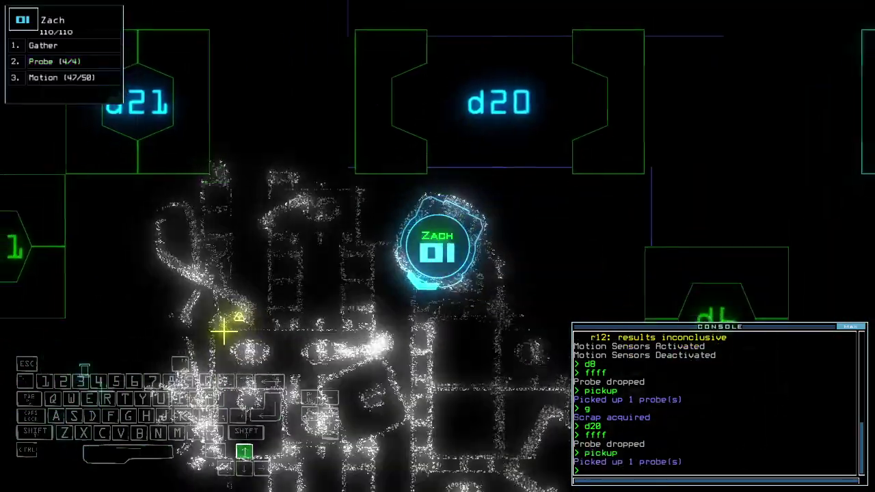
text(d6 d6)
Step: Open d6, gather the room's scrap and open door d11
key(Return)
key(space)
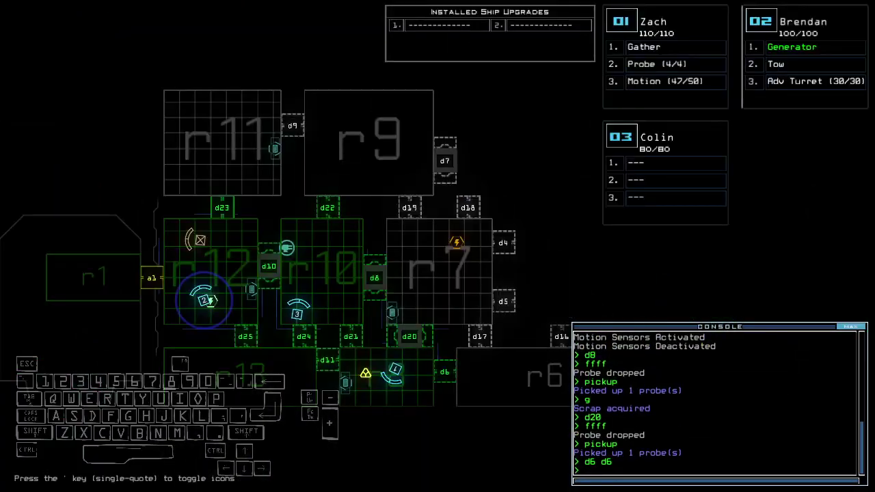
key(space)
text(g)
key(Return)
key(space)
key(space)
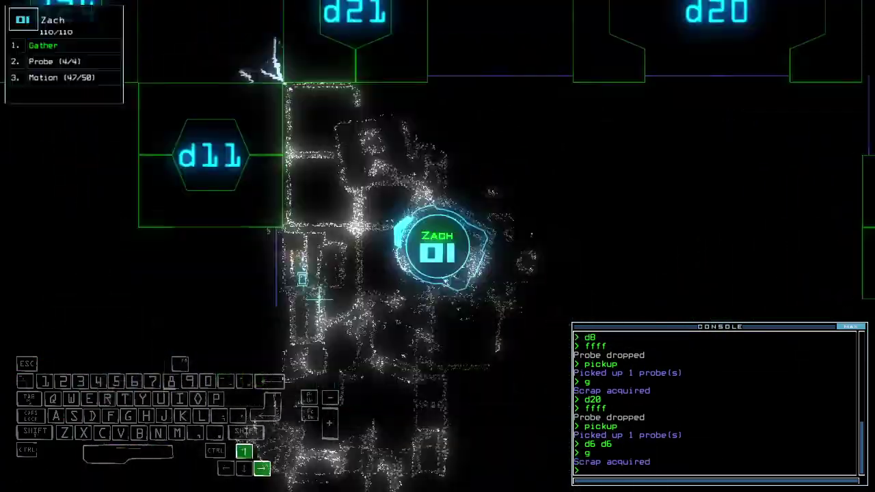
text(d11)
key(Return)
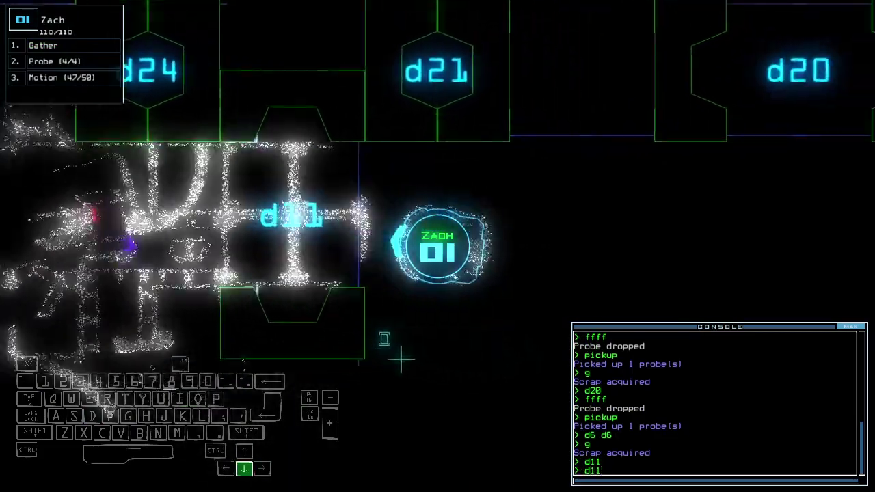
Step: Run a motion scan, then drive Zach across r8 to open door d6
key(space)
key(space)
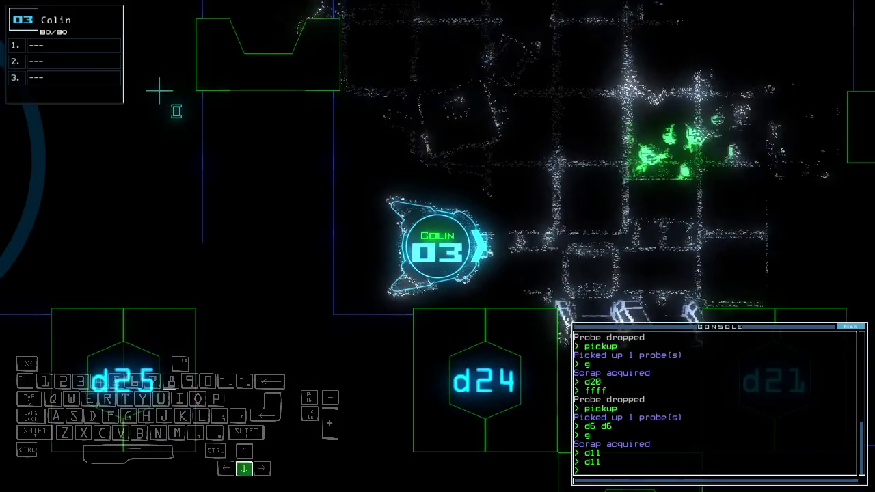
key(space)
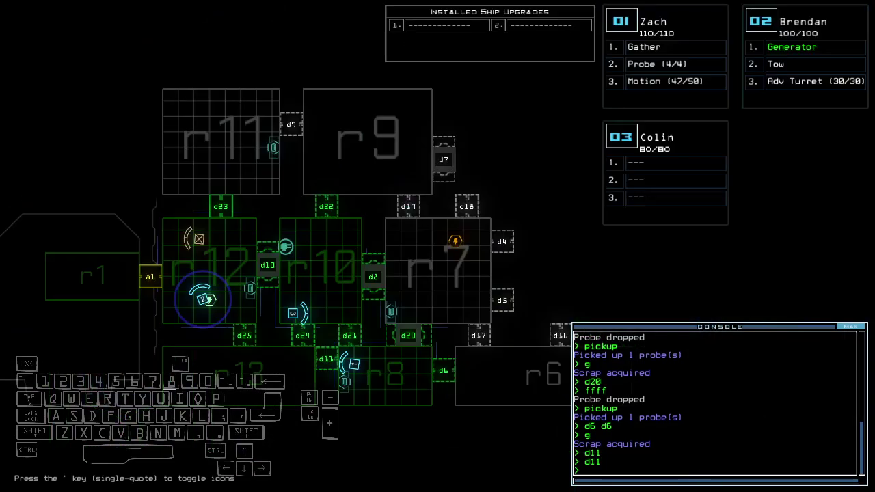
key(space)
key(space)
key(Down)
key(space)
key(space)
key(space)
text(d6)
key(Return)
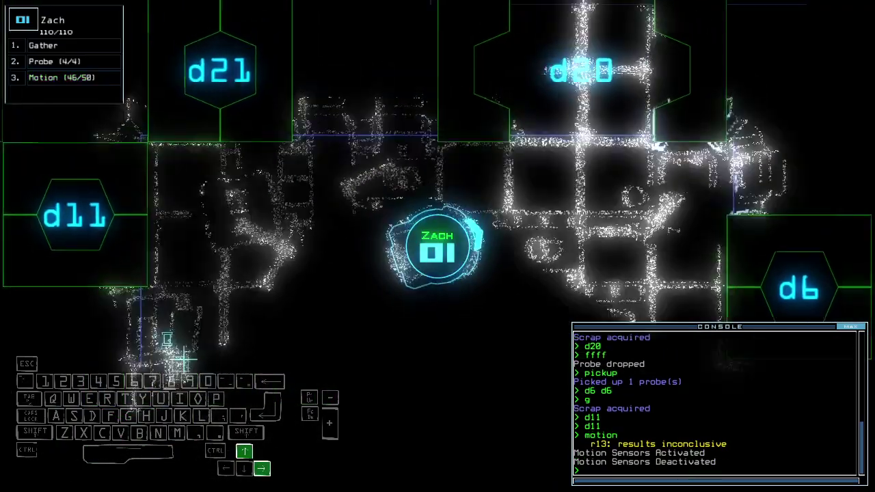
key(Up)
key(space)
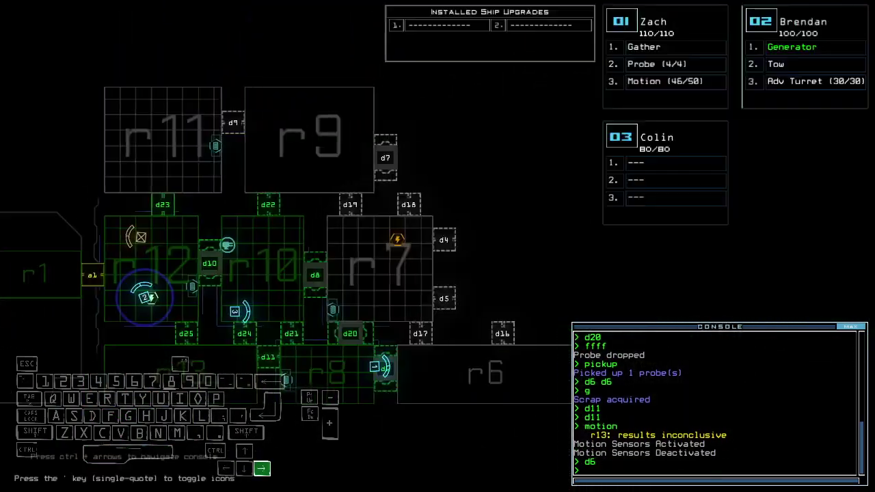
key(space)
key(Left)
text(ffff)
Step: Recover Zach's probe, restoring 4/4 probes, and gather the nearby scrap three times
key(Return)
key(space)
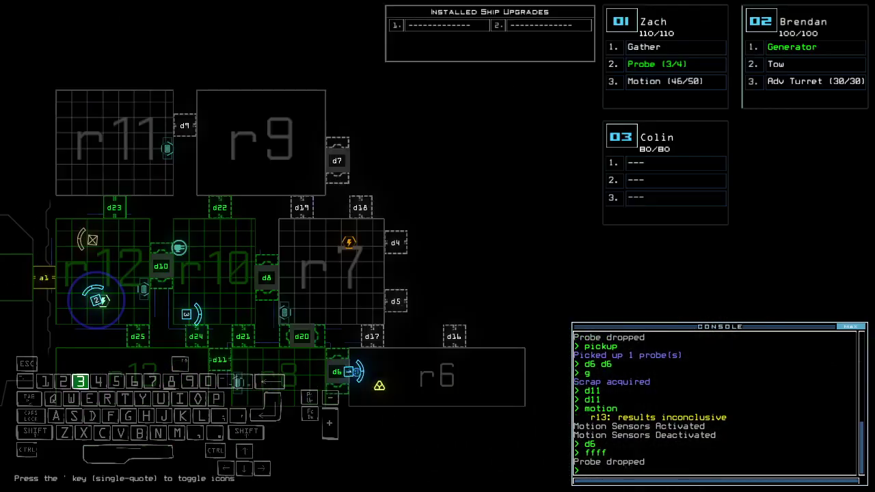
key(3)
key(space)
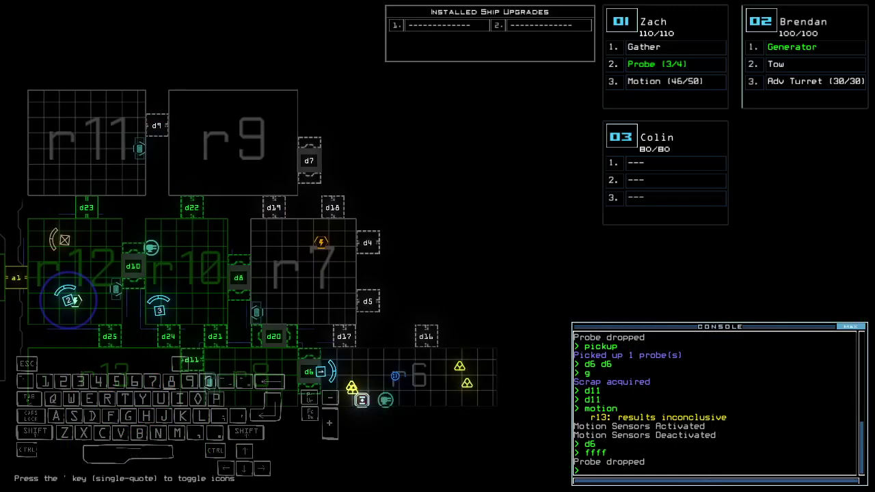
text(1pickup)
key(Return)
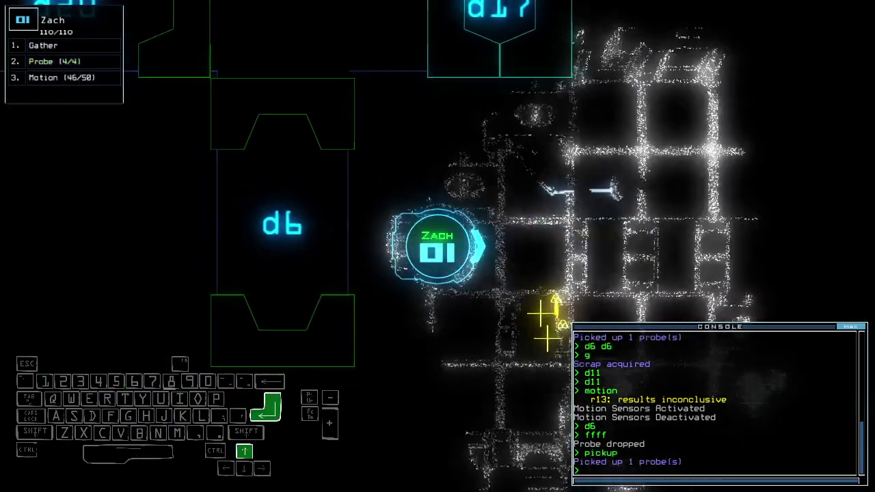
text(g)
key(Return)
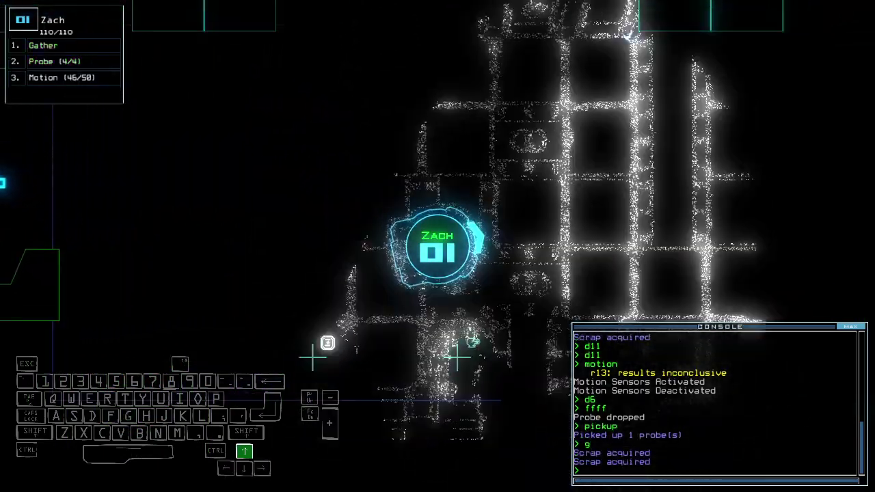
scroll(437, 246, down, 3)
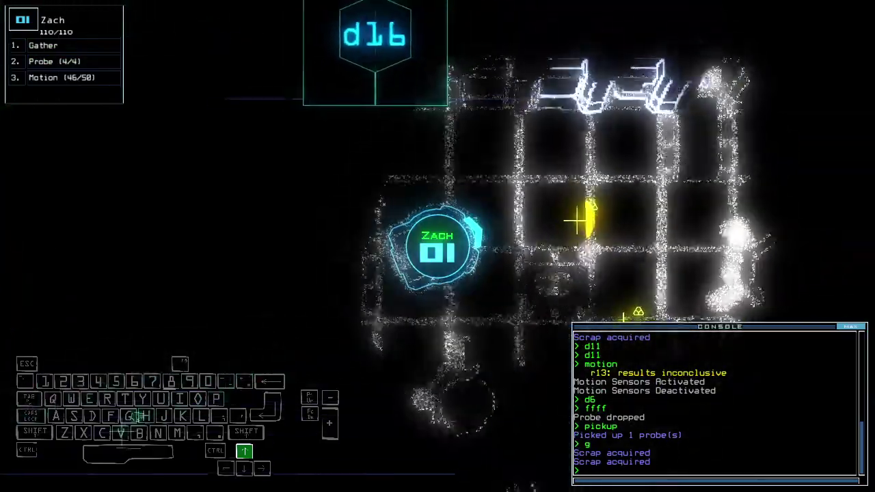
text(g)
key(Return)
text(g)
key(Return)
Step: Drive Zach toward d20 and close four surrounding doors, with d8 blocked
key(Up)
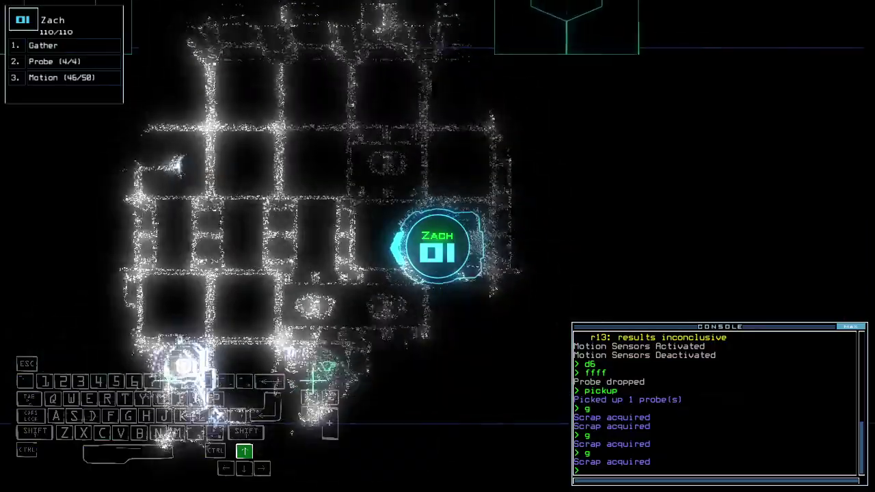
key(Up)
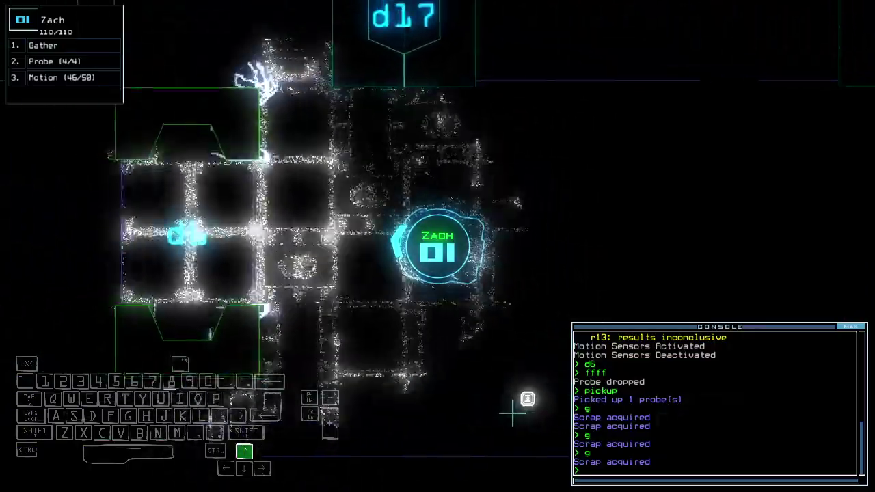
key(Up)
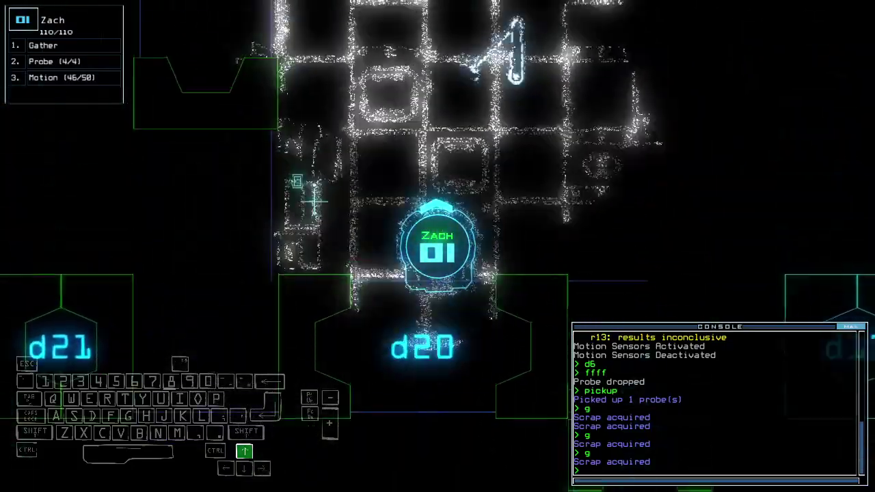
key(Up)
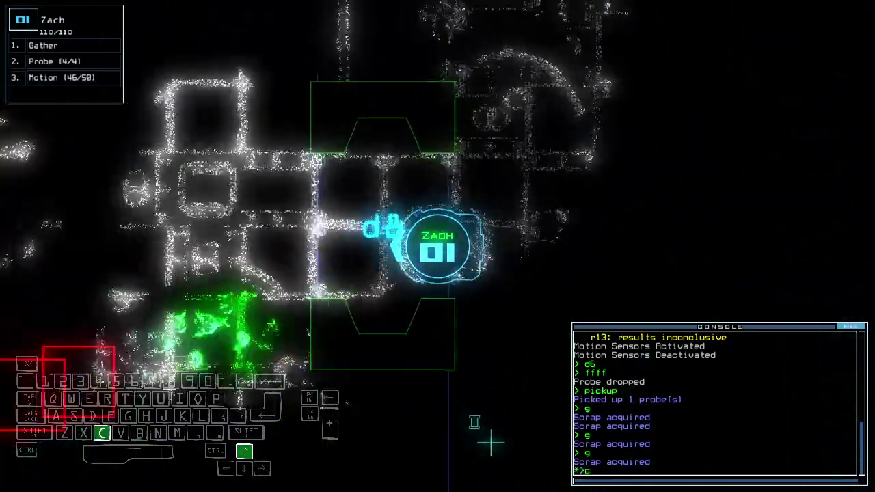
text(ccc)
key(Return)
key(space)
key(Up)
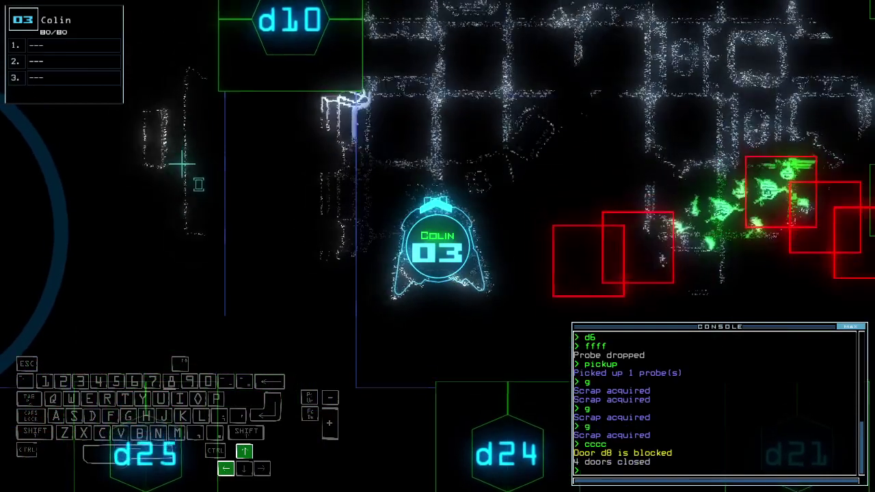
Step: Toggle doors d11 and d6 and open the doors to room r1 while moving Brendan
key(space)
text(d11 d6)
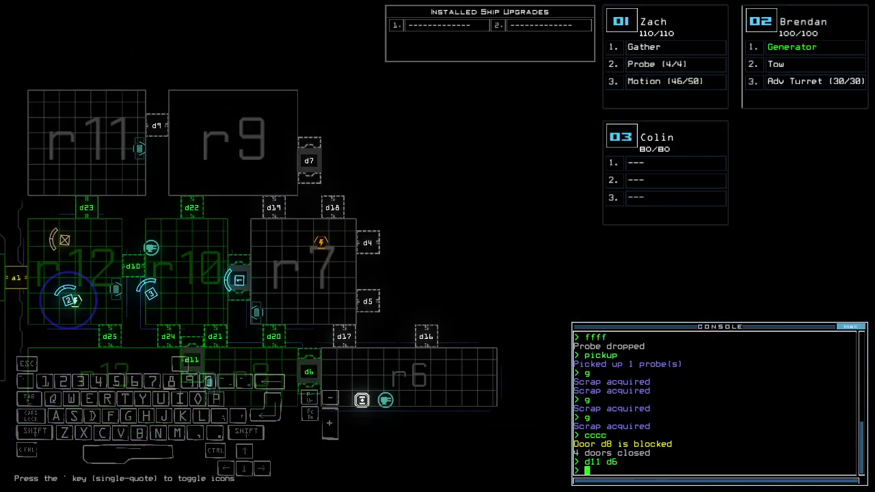
key(Return)
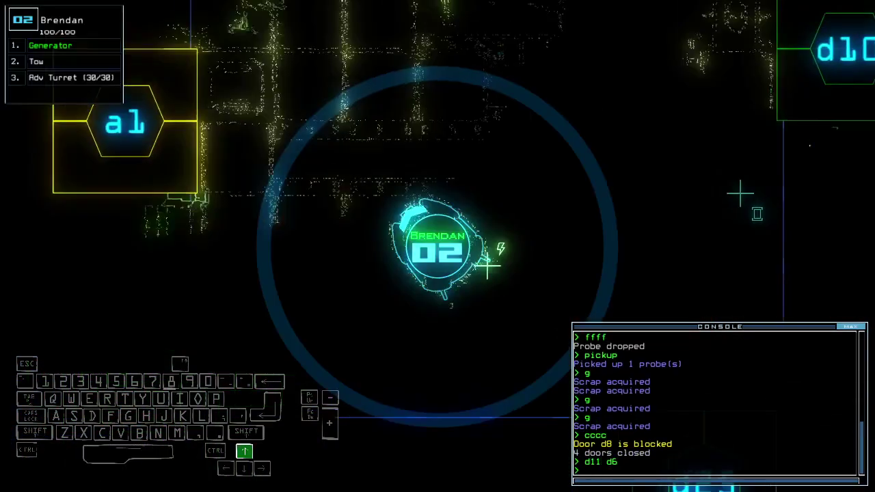
text(arr)
key(Return)
key(Up)
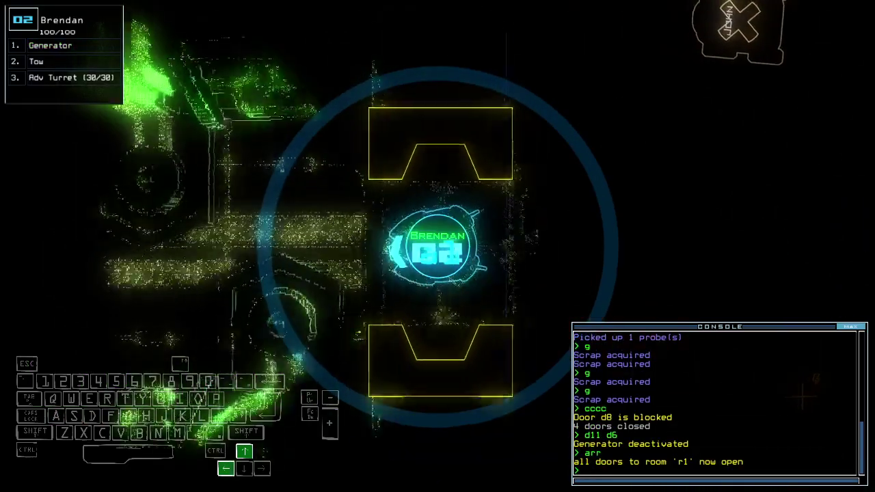
key(space)
key(space)
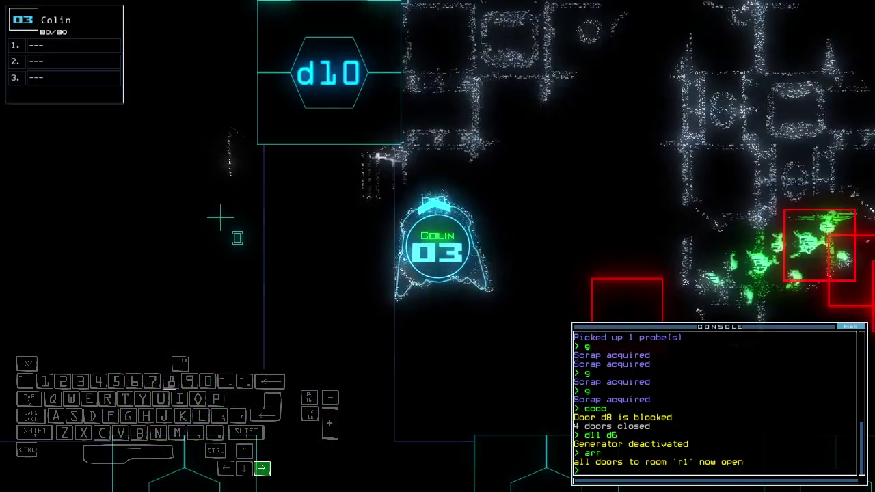
key(Up)
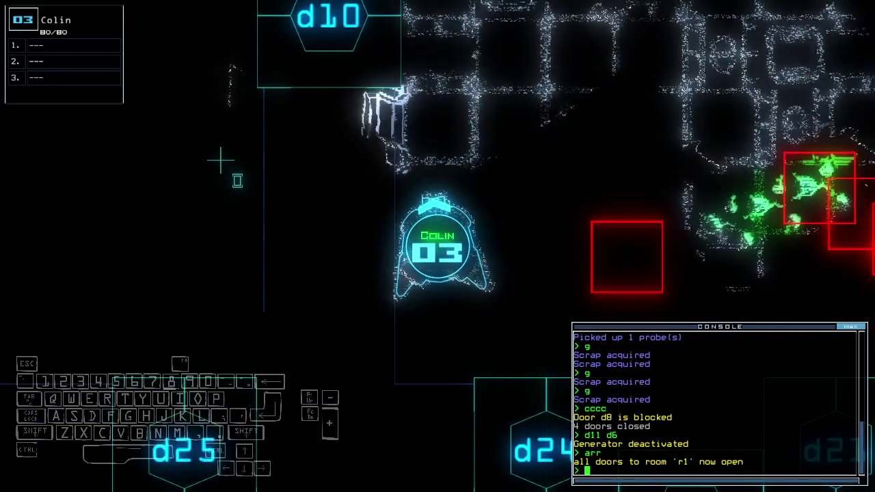
key(space)
text(f r6)
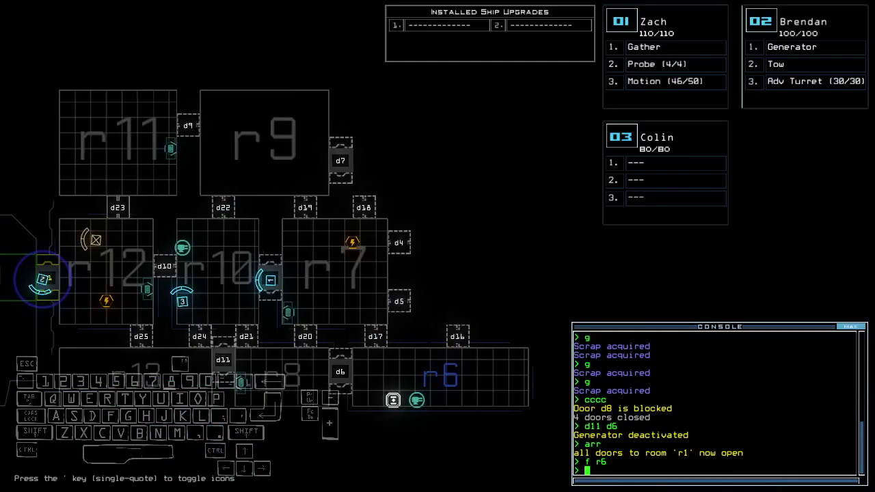
Step: Drive Brendan upward, turn the generator back on, and move Zach forward
key(2)
key(Up)
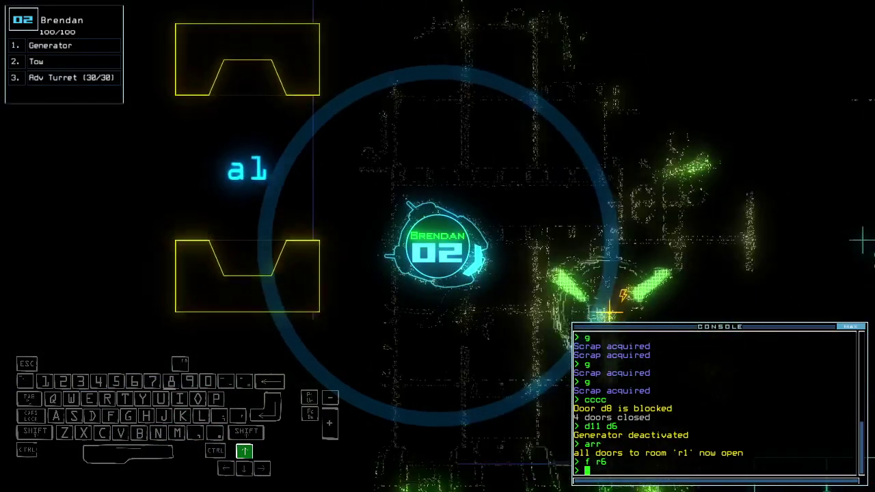
text(generator)
key(Return)
key(1)
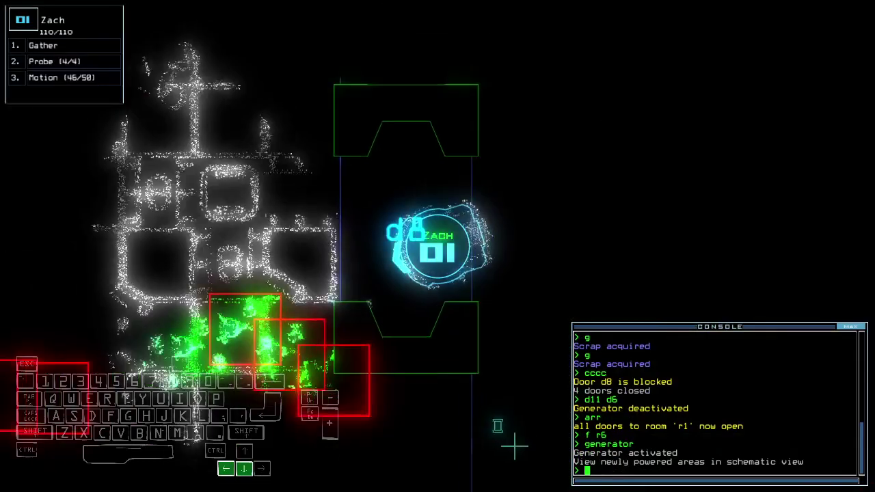
key(Up)
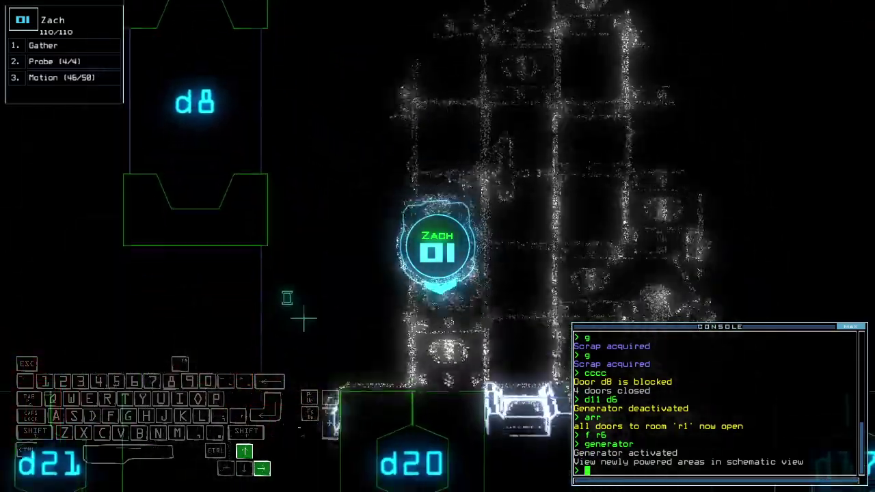
text(d20)
Step: Toggle door d20, close the doors around Zach, and drive Colin toward the d8 room
key(Return)
text(cccc)
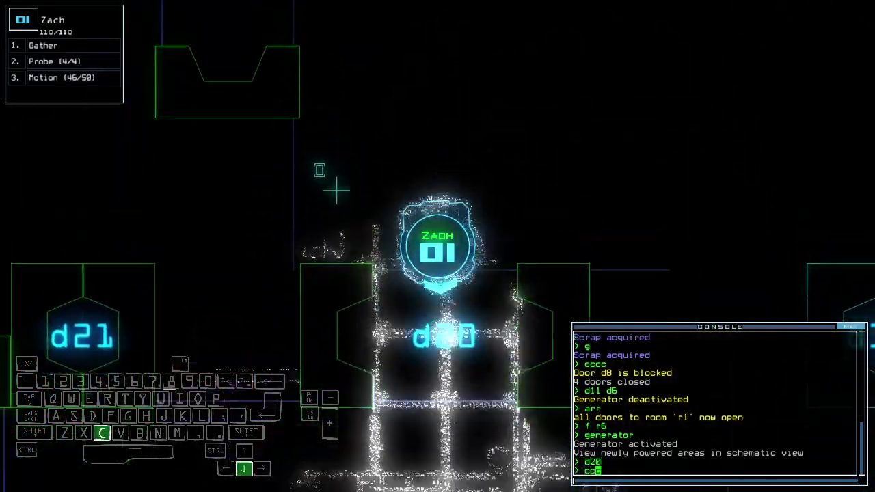
key(Return)
key(space)
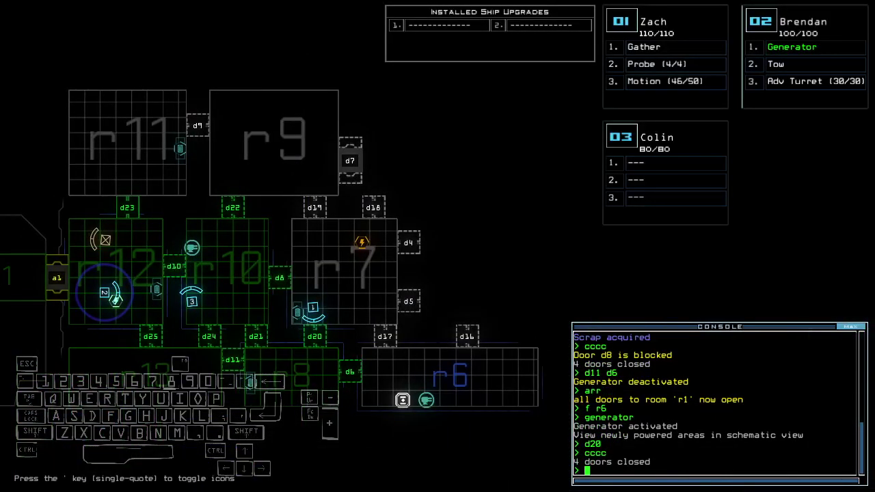
key(3)
key(Up)
key(Right)
key(Right)
key(space)
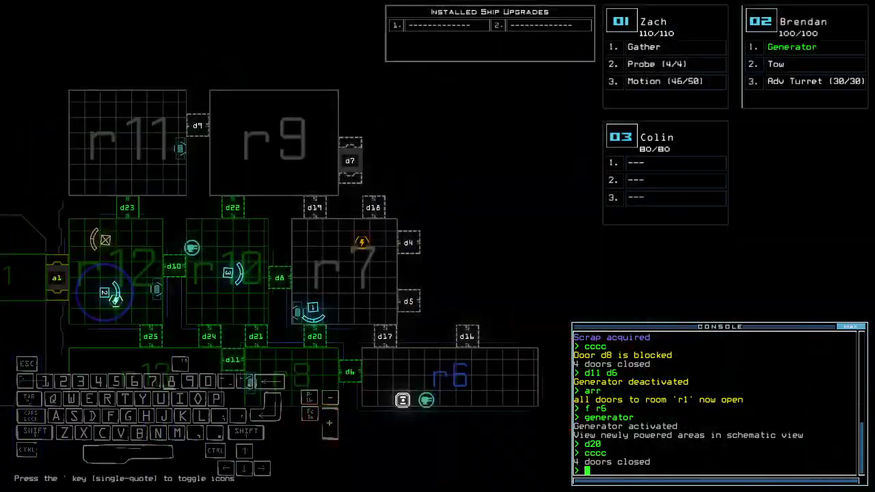
text(1d2)
Step: Drive Zach forward, close the door beside it, and drop a probe
key(Up)
key(Right)
key(Up)
text(cccc)
key(Return)
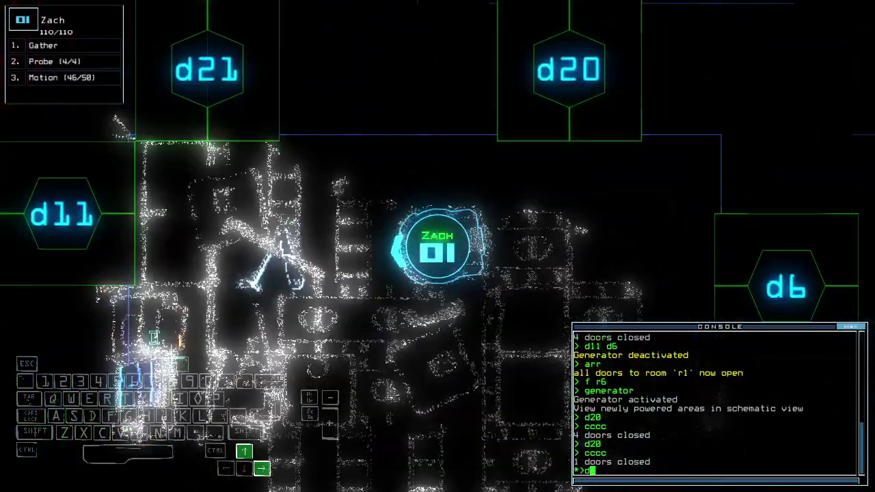
text(d11)
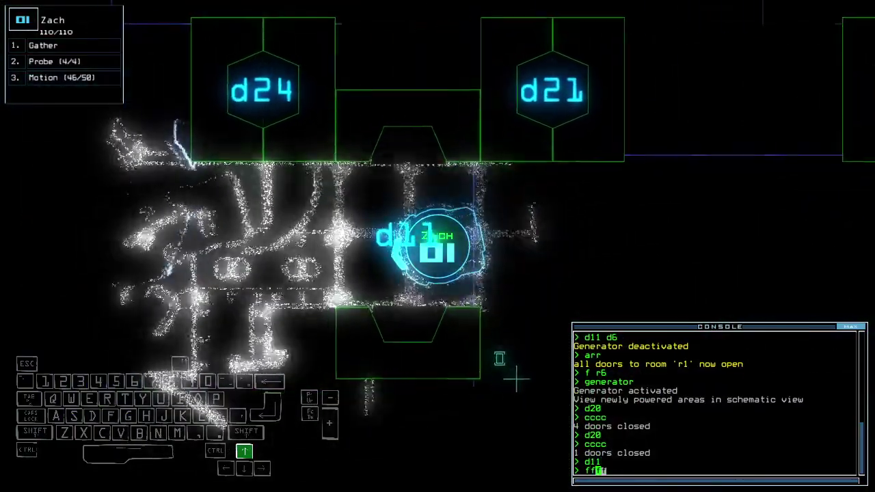
text(ff)
key(Return)
key(space)
Step: Nudge Colin left, then have Zach re-collect its probe and gather nearby scrap
key(3)
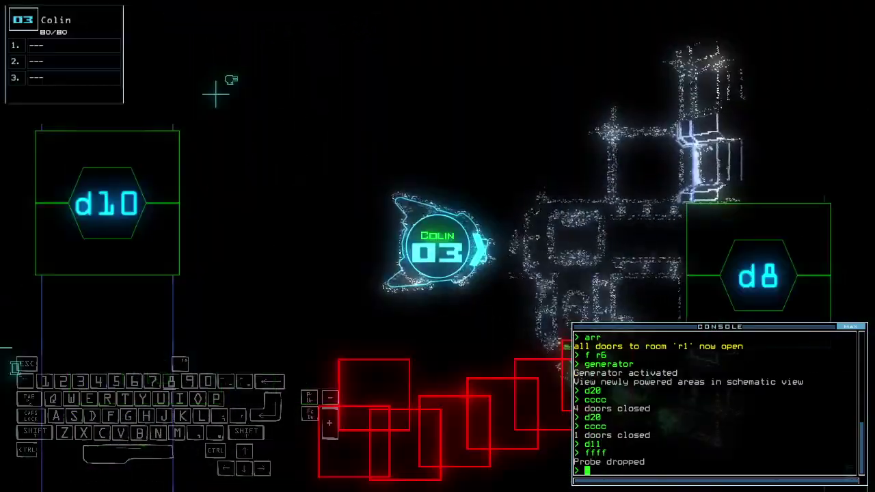
key(space)
key(space)
key(Left)
key(space)
key(1)
key(Up)
key(Right)
text(pickup)
key(Return)
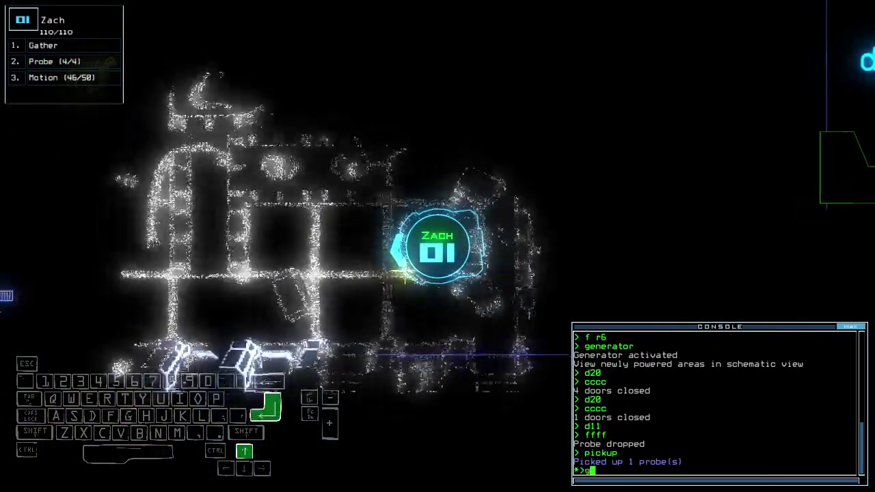
key(Up)
text(g)
Step: Back Zach past doors d24 and d11, close the door behind it, and pan the map
key(Down)
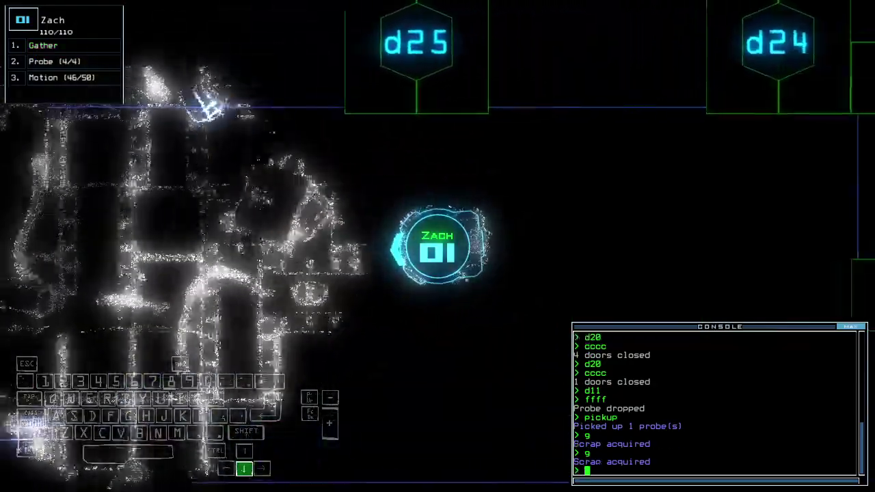
key(Down)
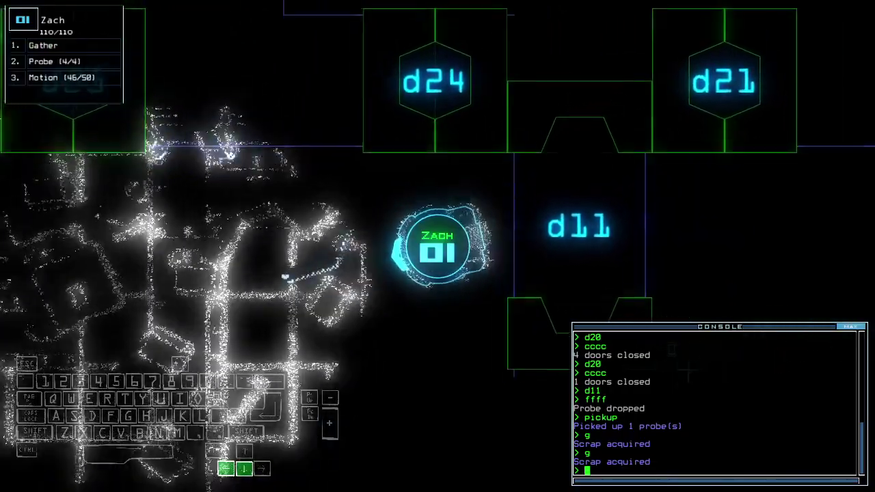
text(cccc)
key(Return)
key(space)
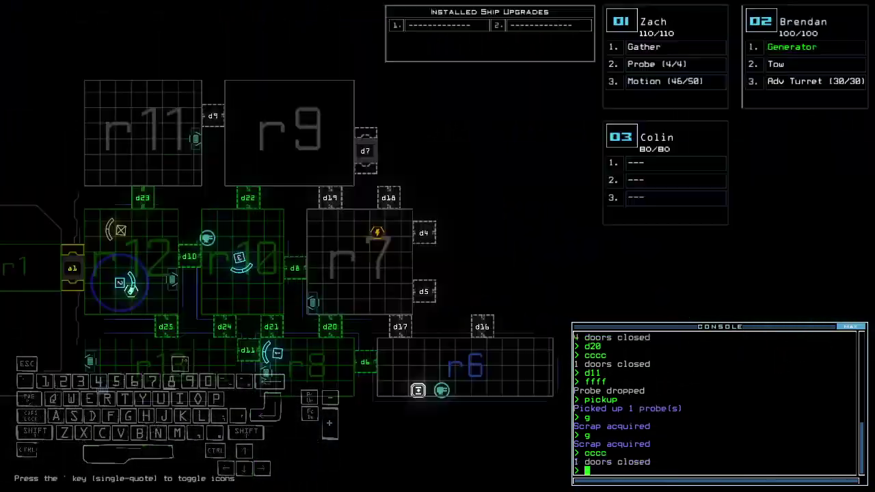
key(space)
key(space)
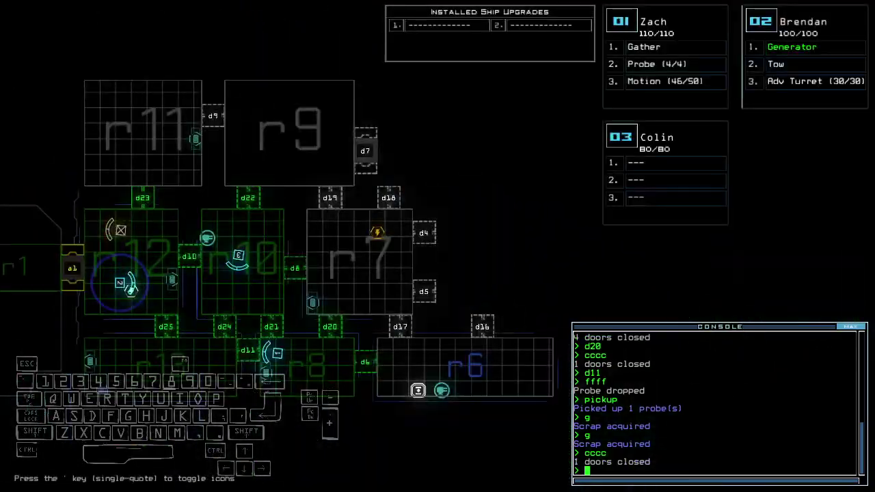
key(Right)
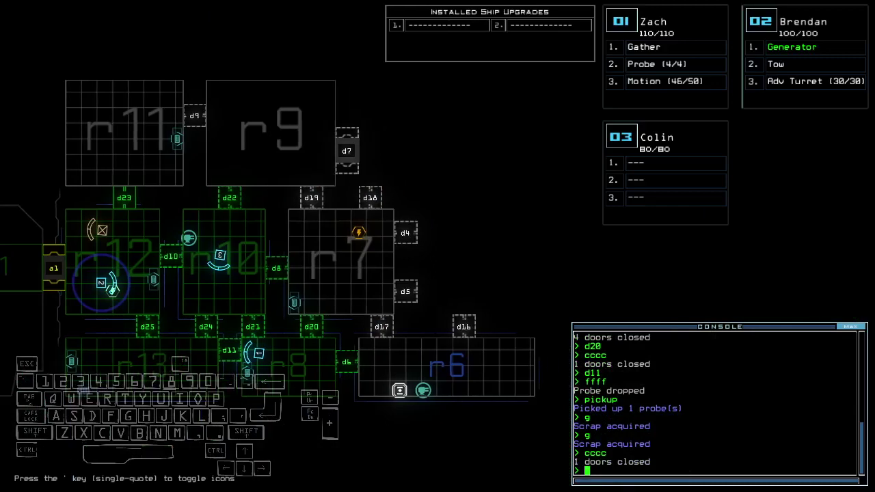
key(Right)
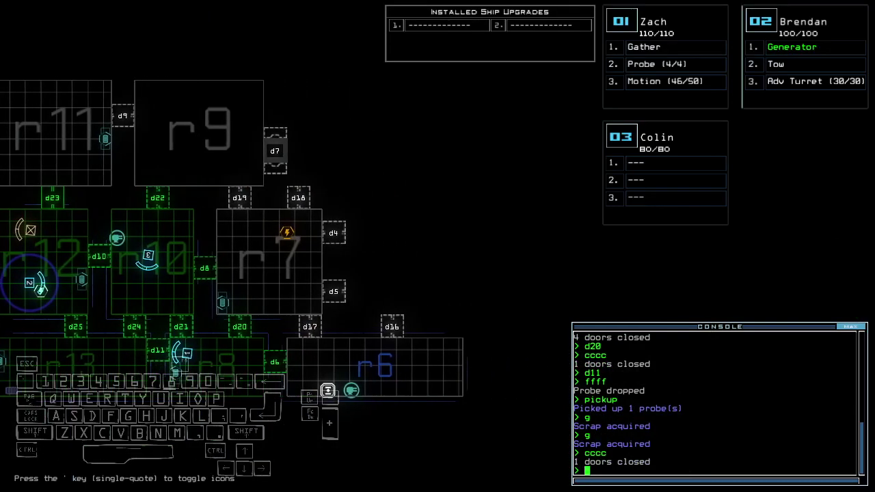
Step: Drive Zach over to door d20 and toggle d20
key(space)
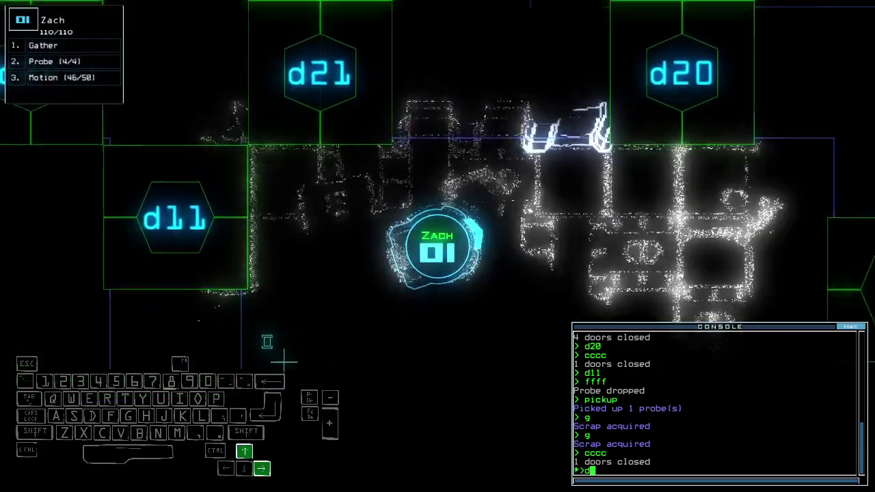
text(d20)
key(Up)
key(Left)
key(Return)
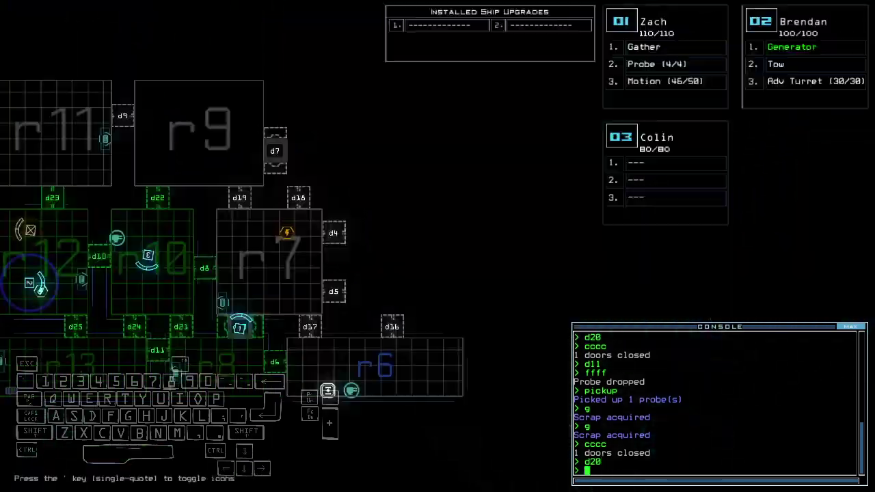
key(Up)
key(Up)
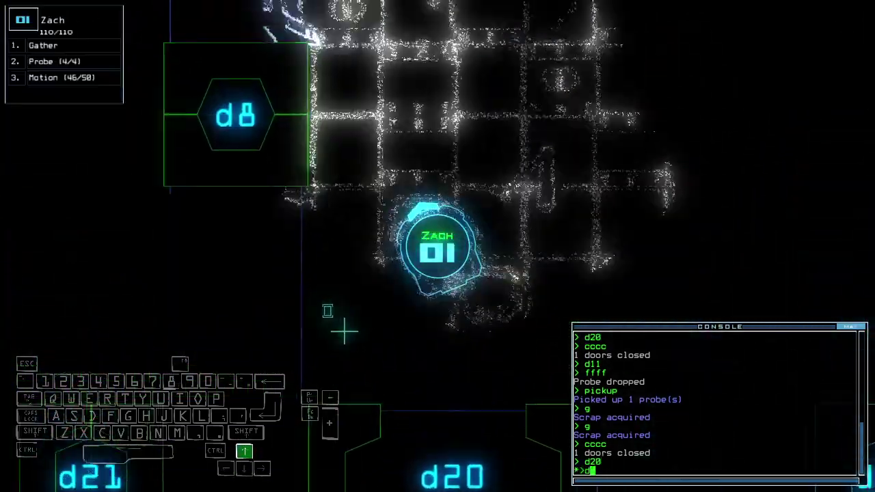
text(8)
Step: Toggle door d8, steer Colin, and enter the d20 command again
key(Return)
key(F3)
key(Down)
key(space)
key(space)
key(space)
text(d20)
key(Return)
text(d10)
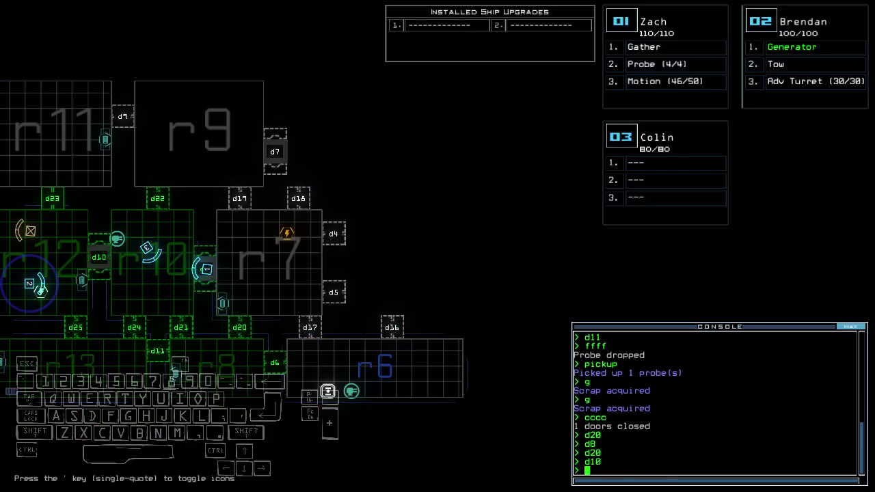
Step: Toggle door d10 and swap Brendan's generator for Zach's gather with 'swap 1 ge ga'
key(Return)
key(F2)
text(swap 1)
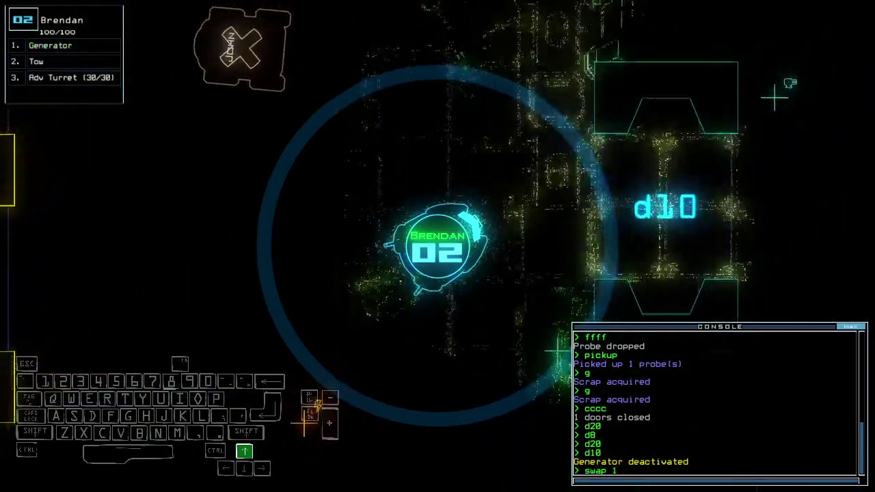
text( ge ga)
key(Return)
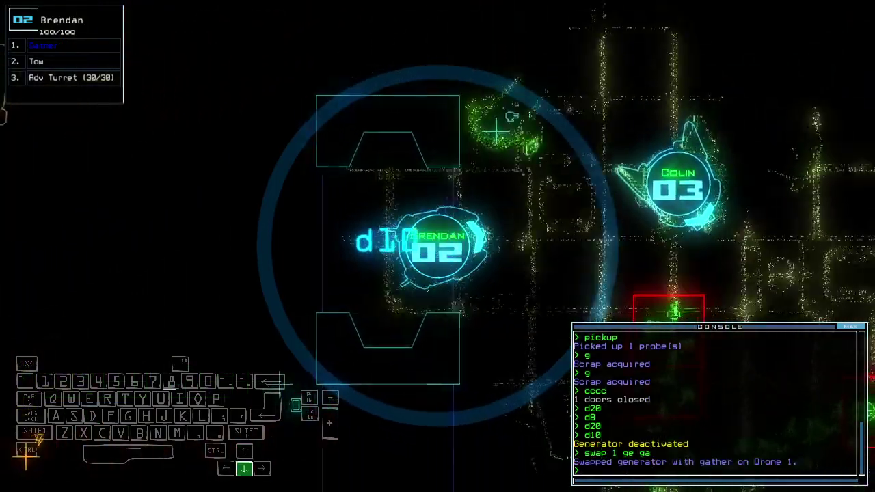
key(space)
Step: Switch Zach's generator on and view the newly powered areas on the map
key(F1)
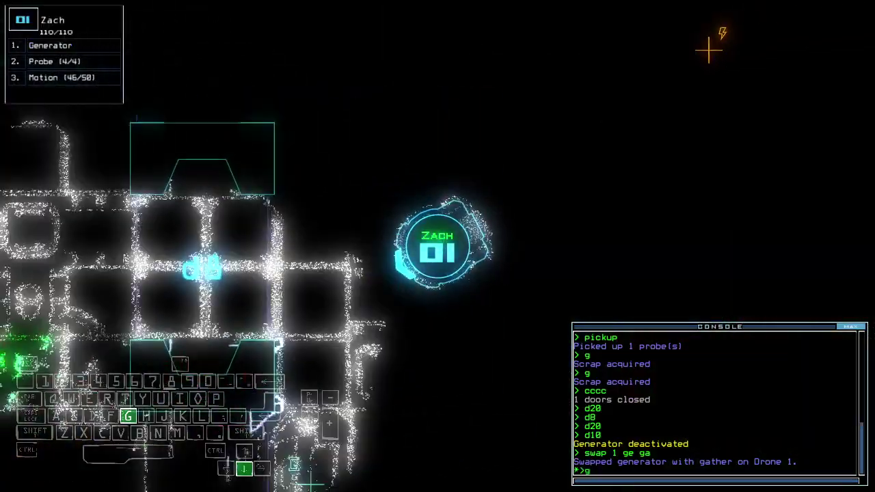
text(generator)
key(Return)
key(space)
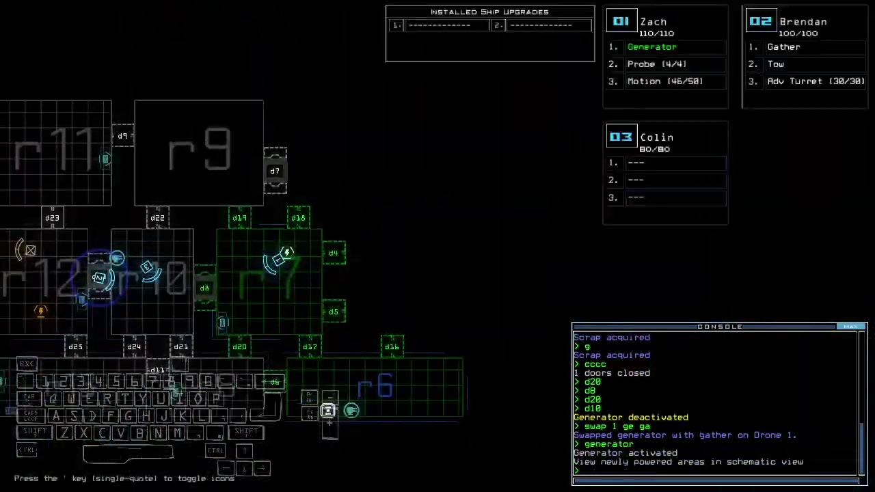
key(Down)
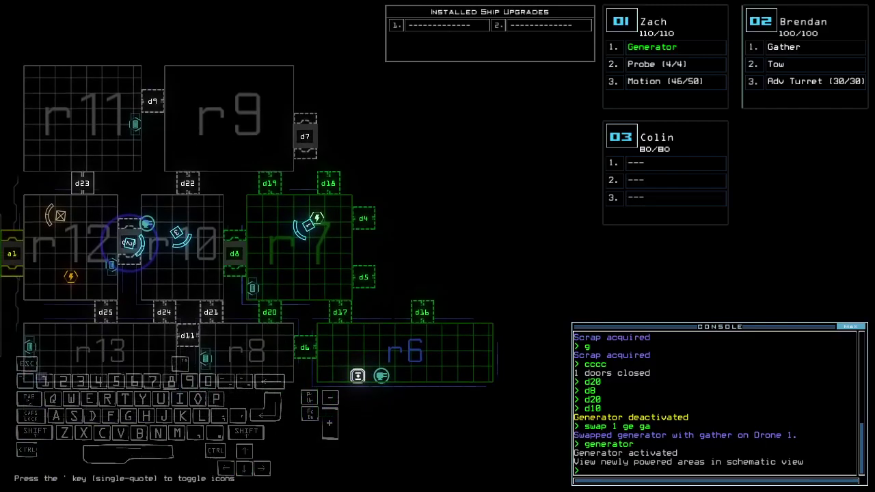
key(space)
text(xx r7)
Step: Cycle room r7's doors with 'xx r7', then open doors d20 and d8
key(Return)
key(space)
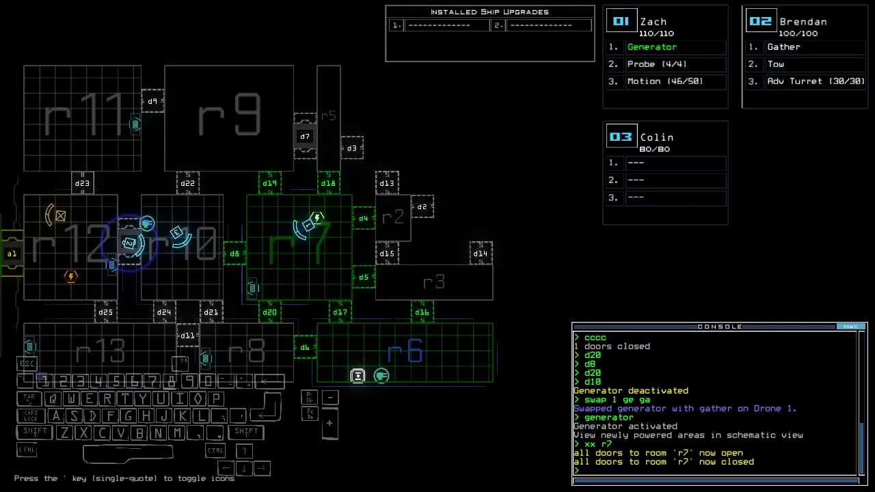
key(space)
key(space)
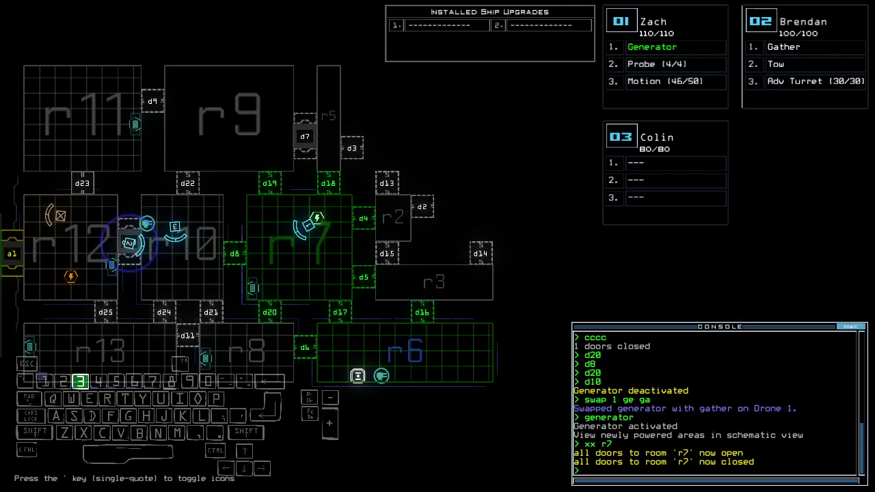
key(space)
key(space)
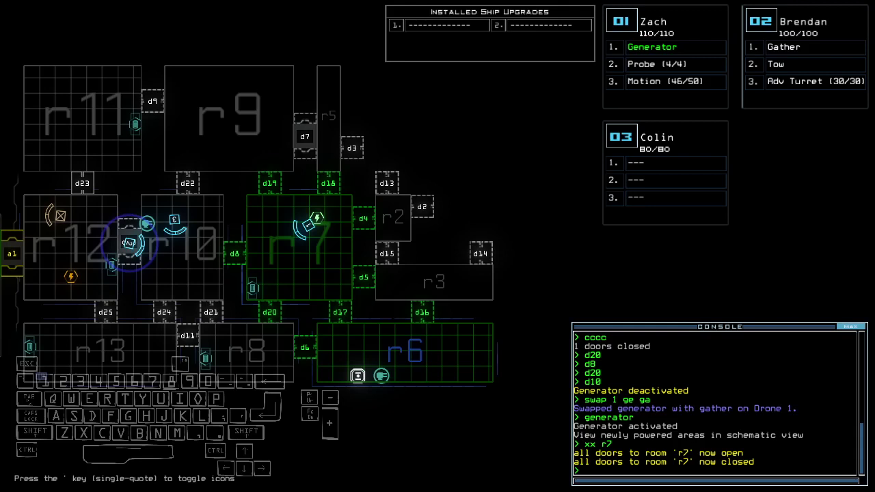
text(d20)
key(Return)
text(d8)
key(Return)
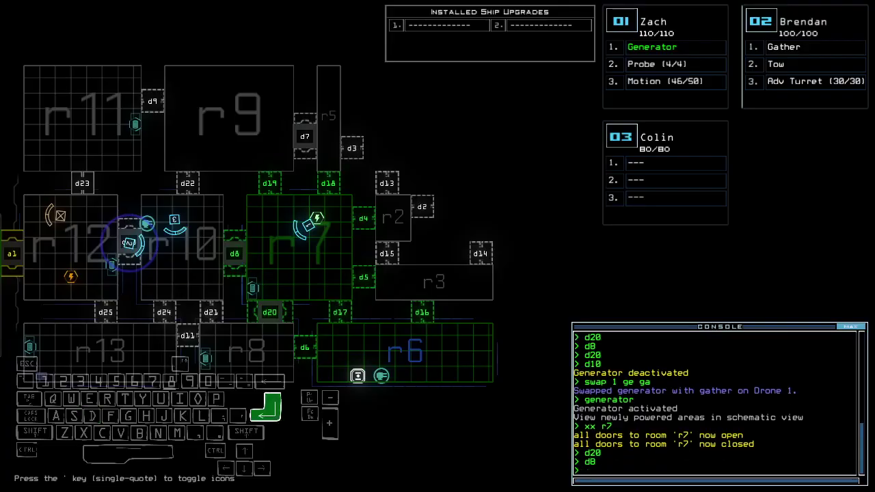
Step: Drive Zach toward door d8, checking the camera and schematic views
key(1)
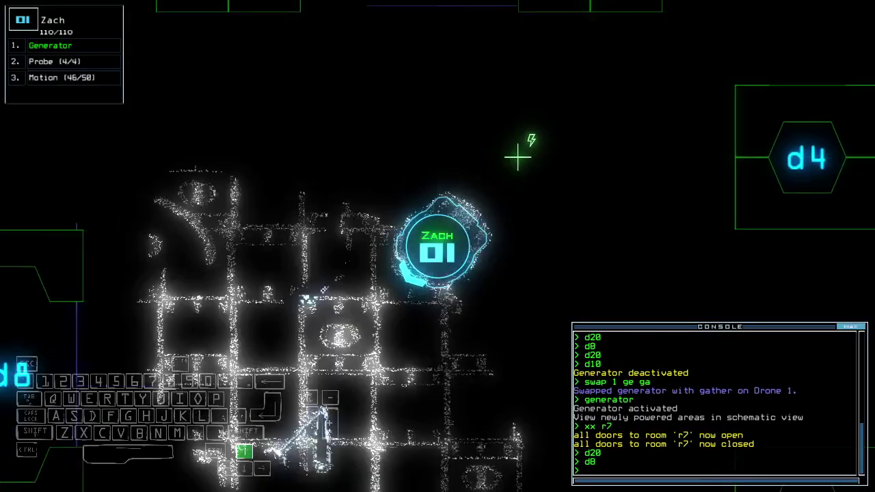
key(Up)
key(Up)
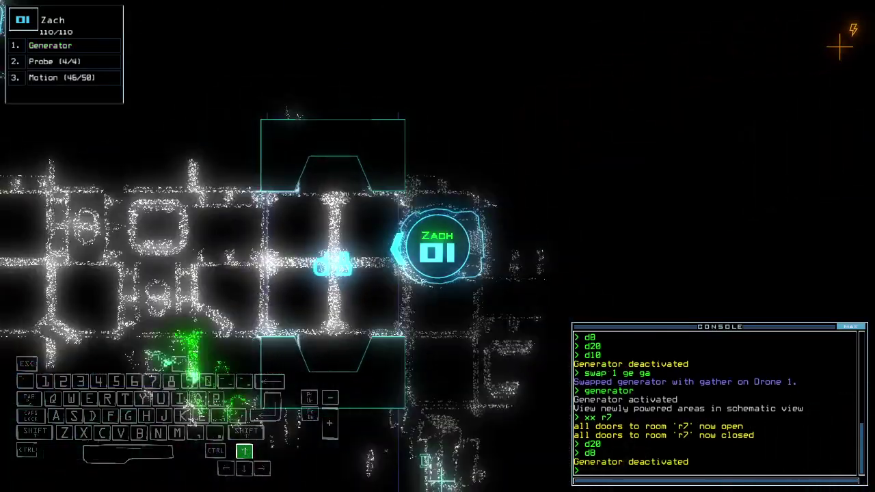
key(space)
key(space)
key(space)
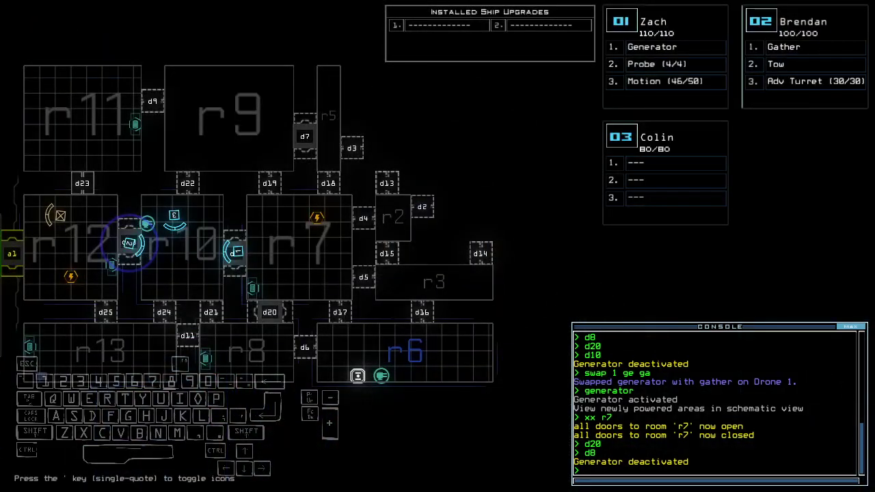
key(1)
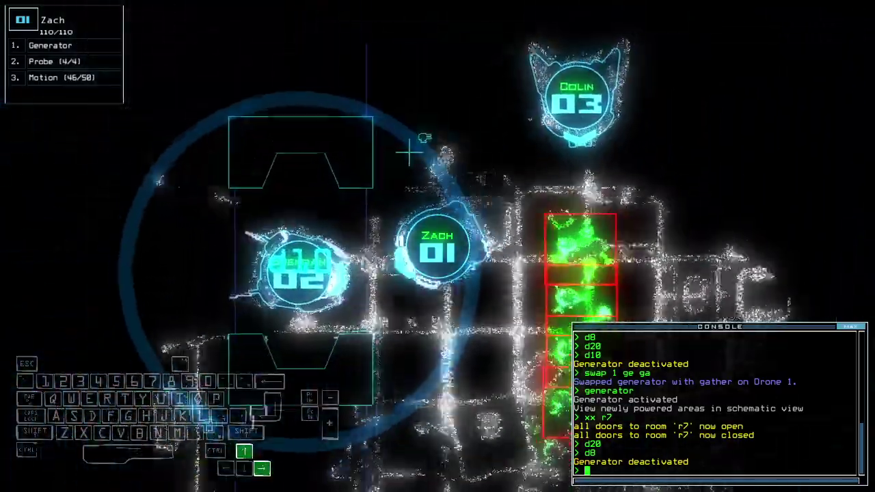
key(space)
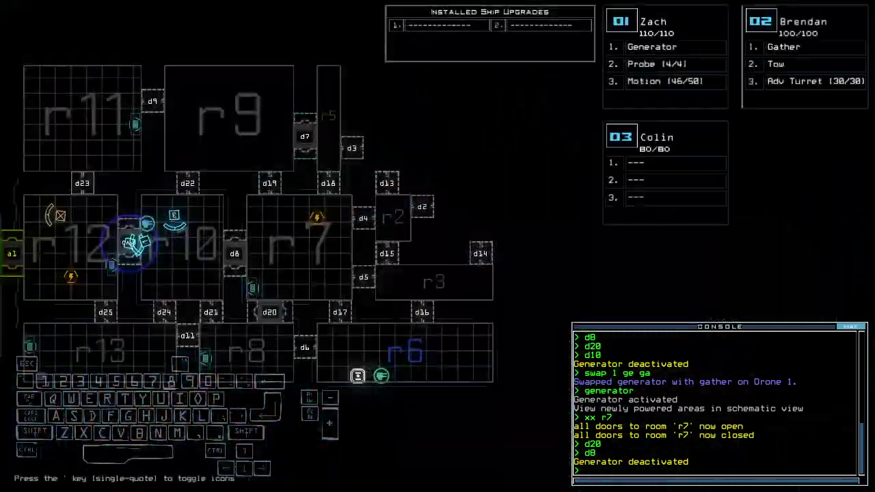
key(space)
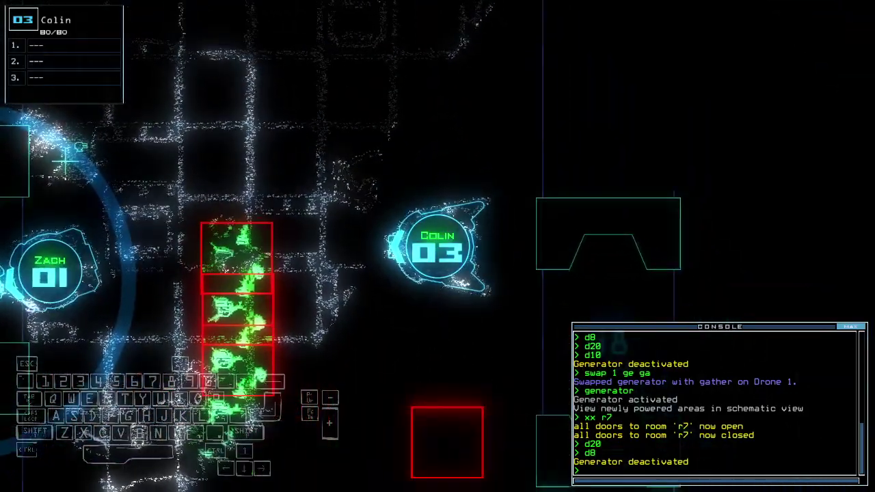
key(space)
Step: Drive Zach up beneath Brendan and check Colin's camera near door d10
key(2)
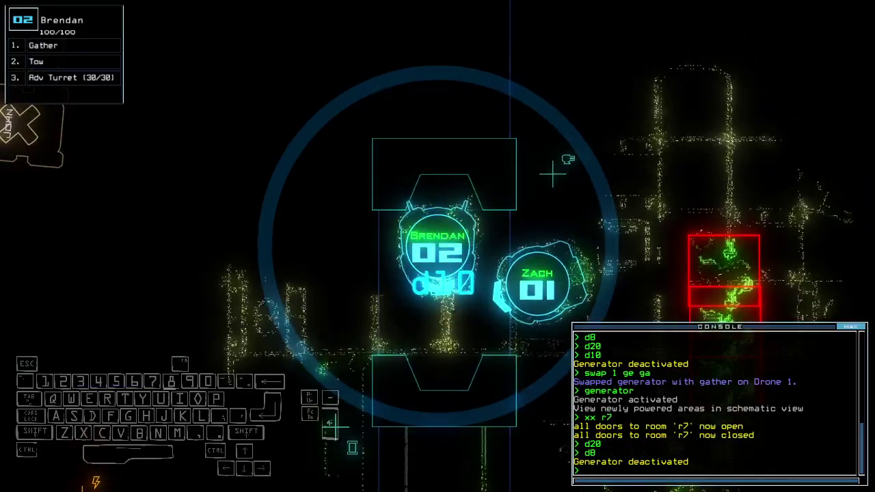
key(1)
key(Up)
key(Up)
key(Up)
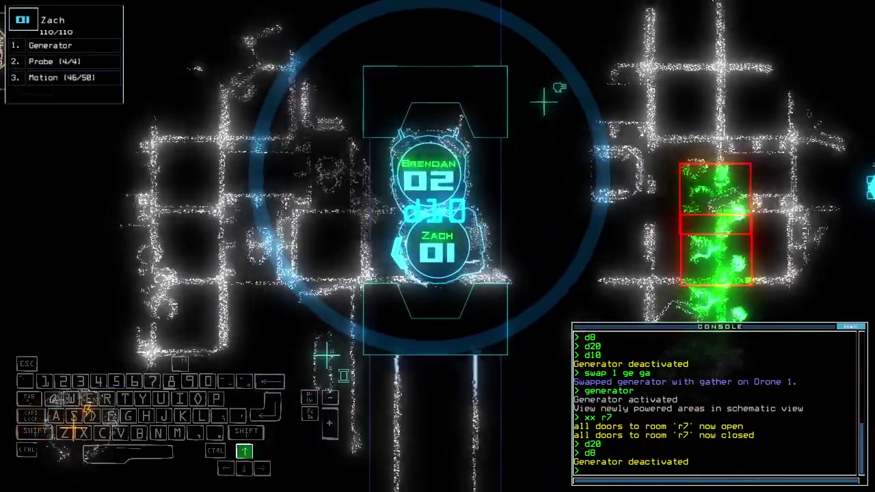
key(space)
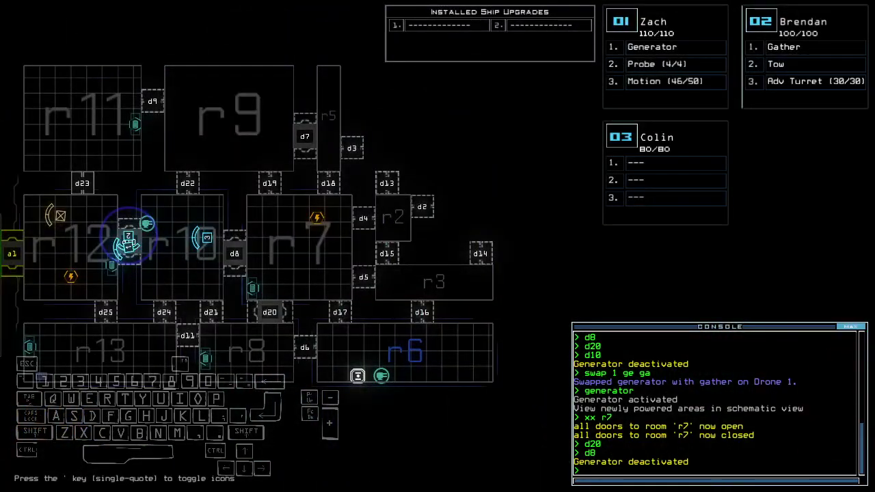
key(3)
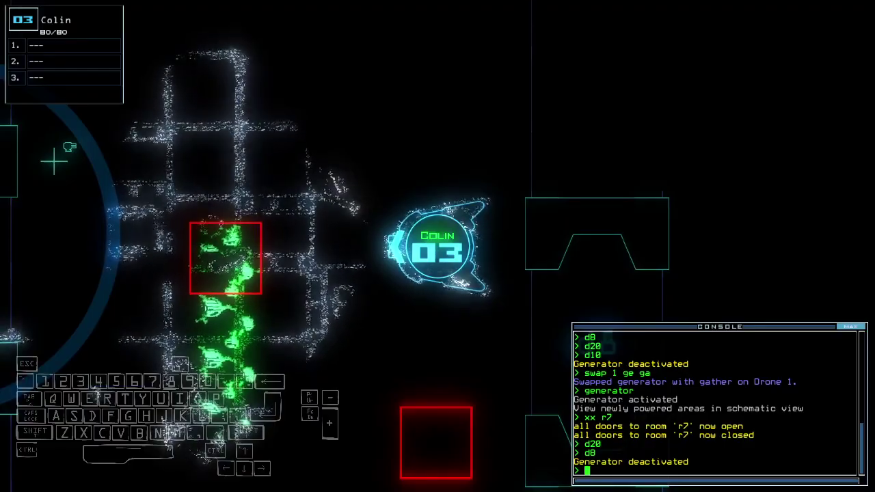
key(1)
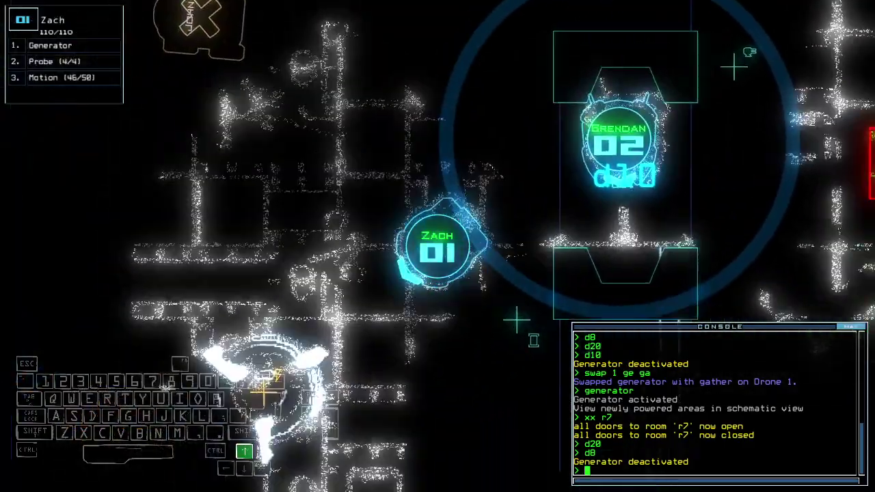
text(2generator)
Step: Try the generator command on Brendan, then drive Colin forward through the rooms
key(Return)
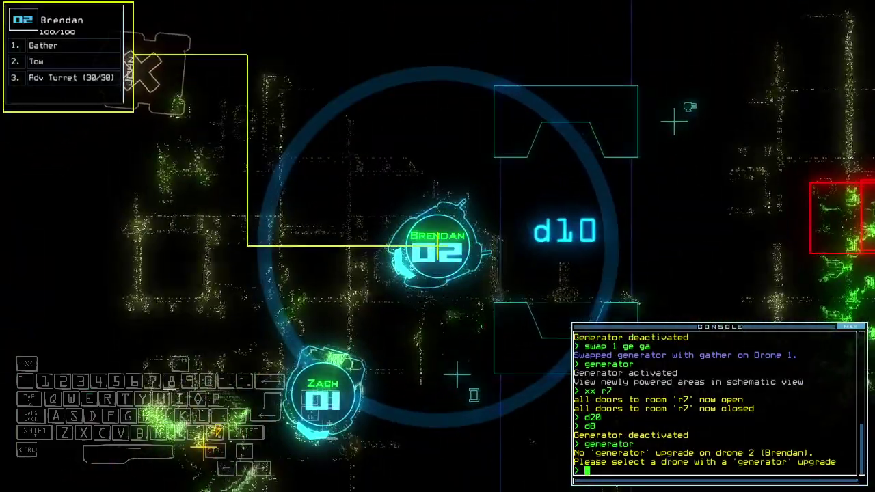
key(3)
key(Up)
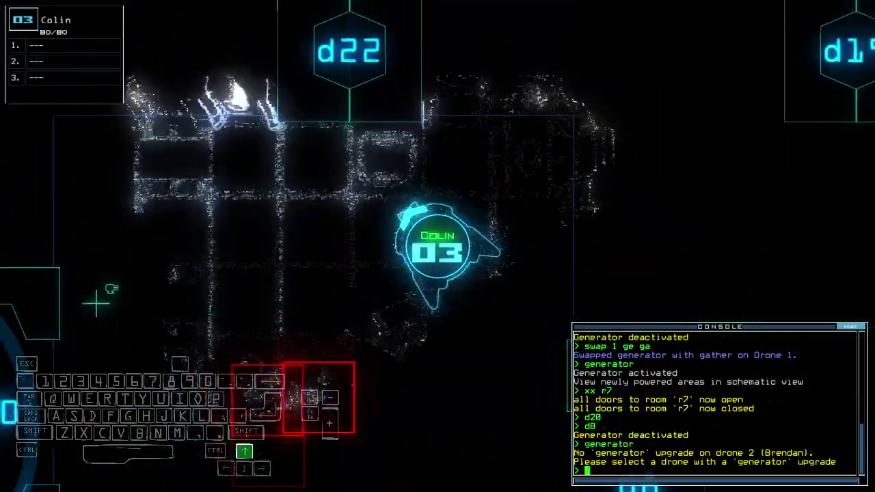
scroll(437, 246, down, 3)
scroll(438, 247, up, 3)
key(space)
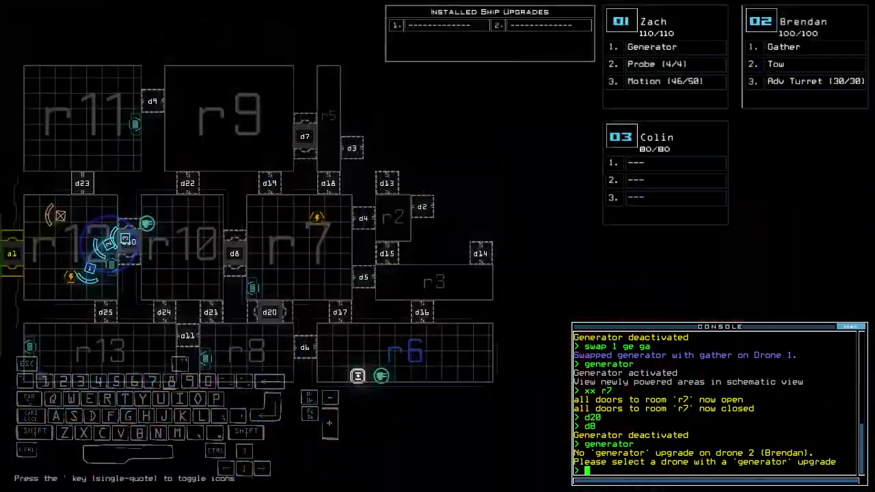
Step: Drive Brendan forward into r12 and power Zach's generator again
key(2)
key(Up)
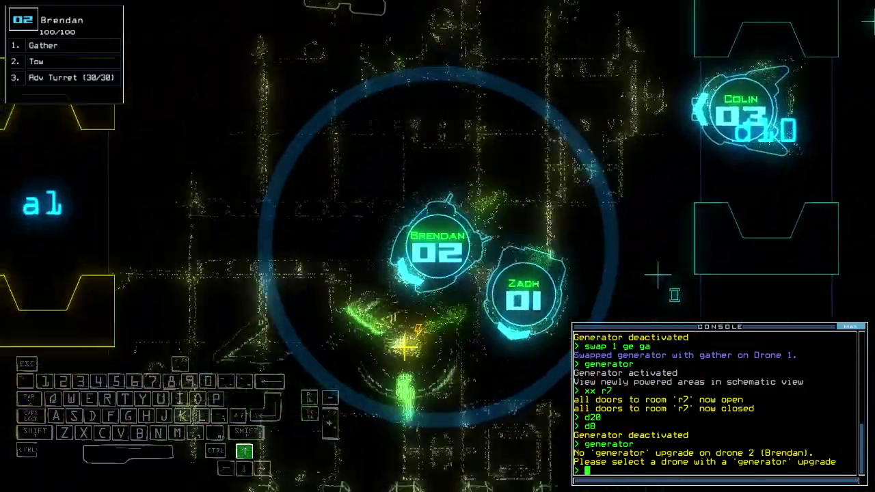
text(1generator)
key(Return)
key(space)
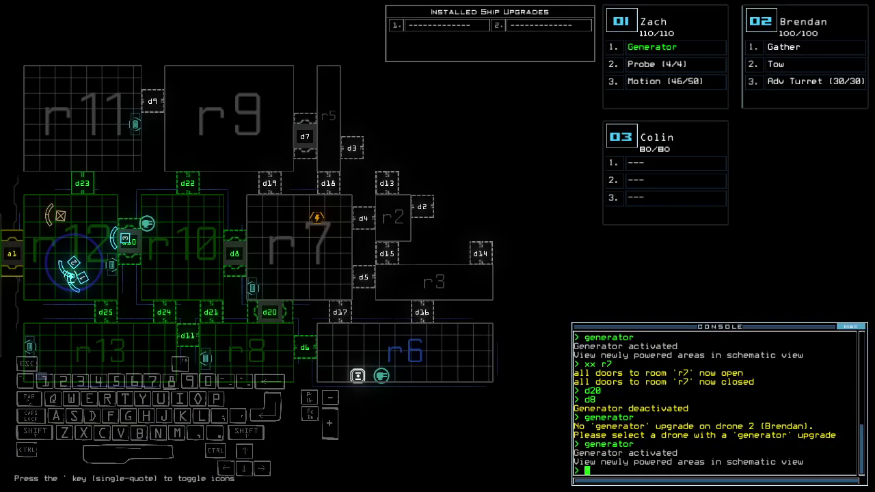
text(3)
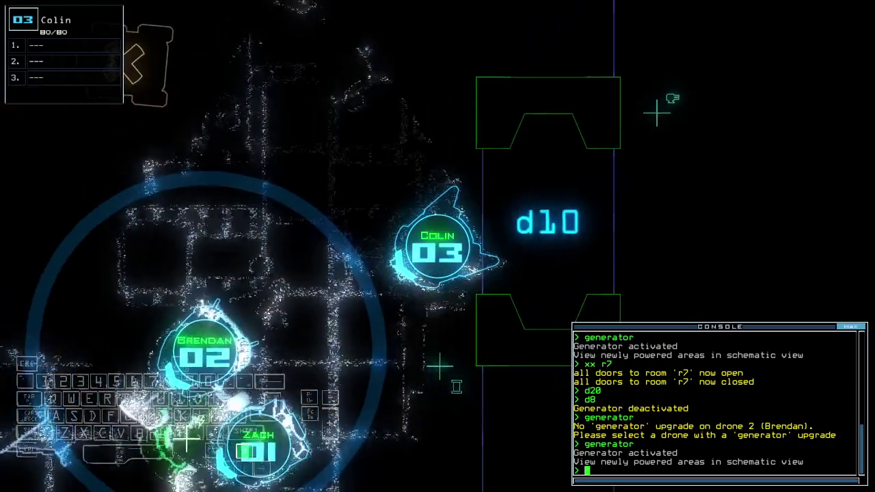
text(cccc)
Step: Close the three doors around Colin with 'cccc' and pan the map to the ship
key(Return)
key(space)
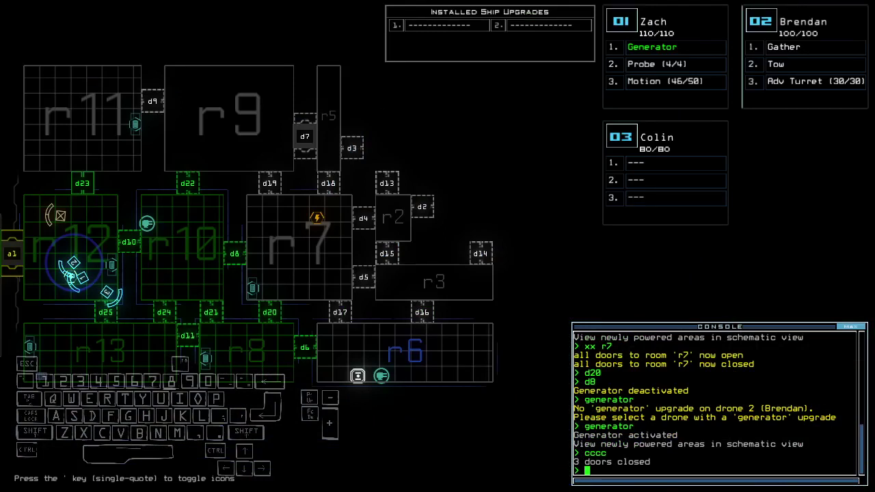
key(Left)
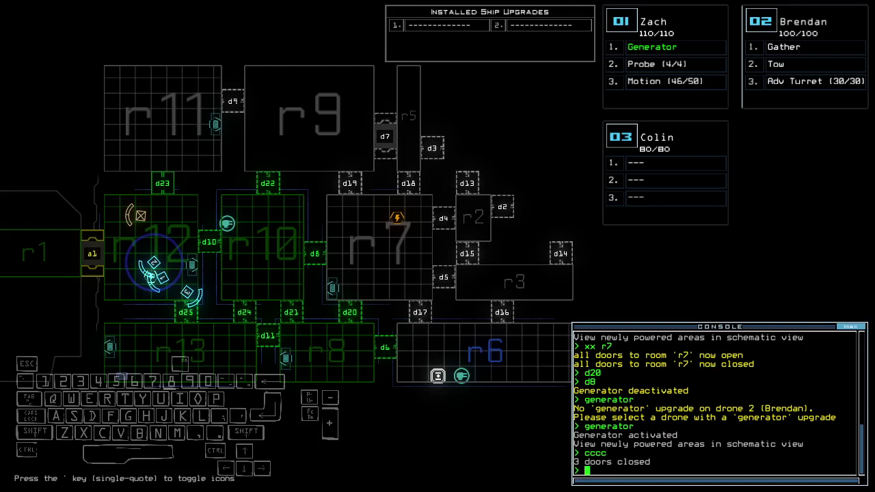
key(space)
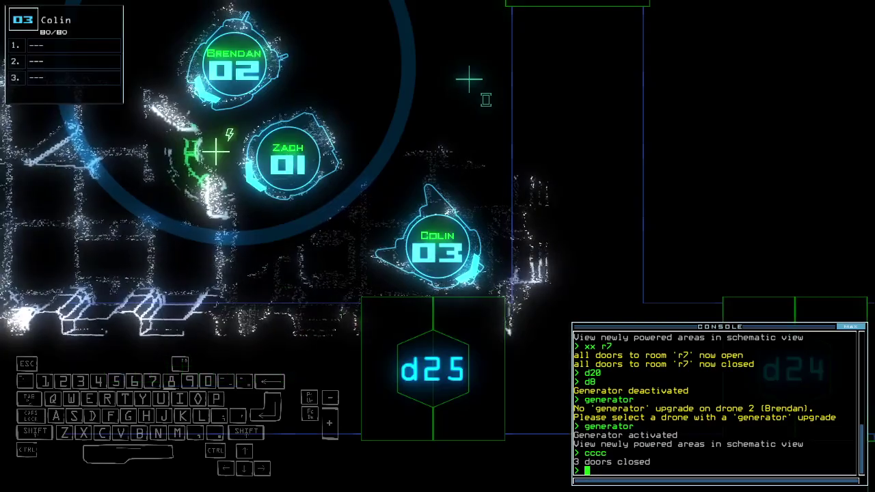
key(space)
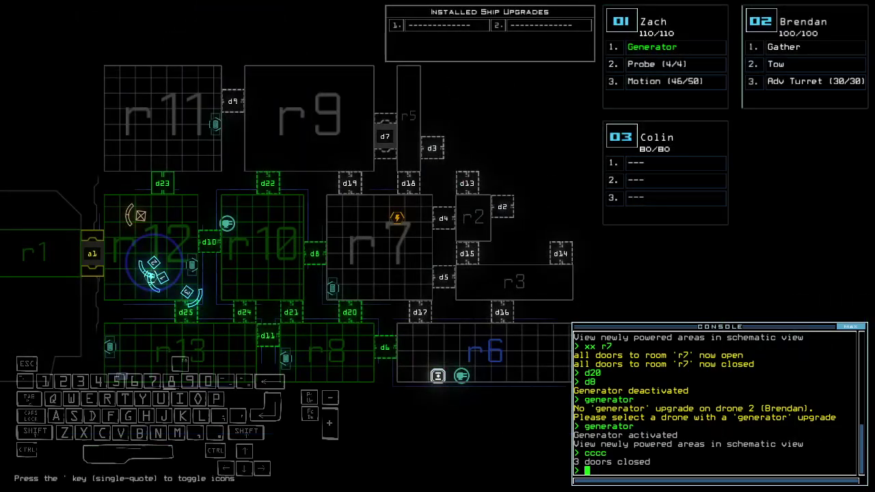
Step: Move the Probe, Motion and Gather upgrades to drone 3
key(space)
text(swap)
key(Return)
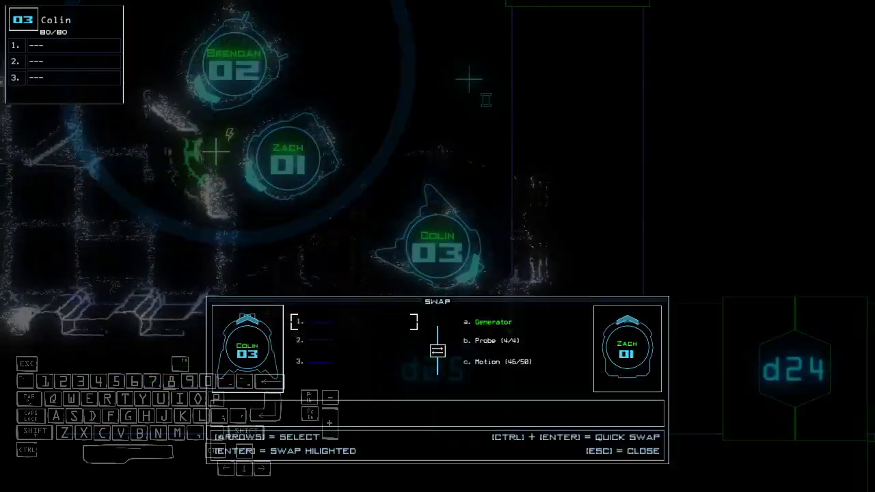
key(Right)
key(Down)
key(Return)
key(Return)
key(Escape)
text(s)
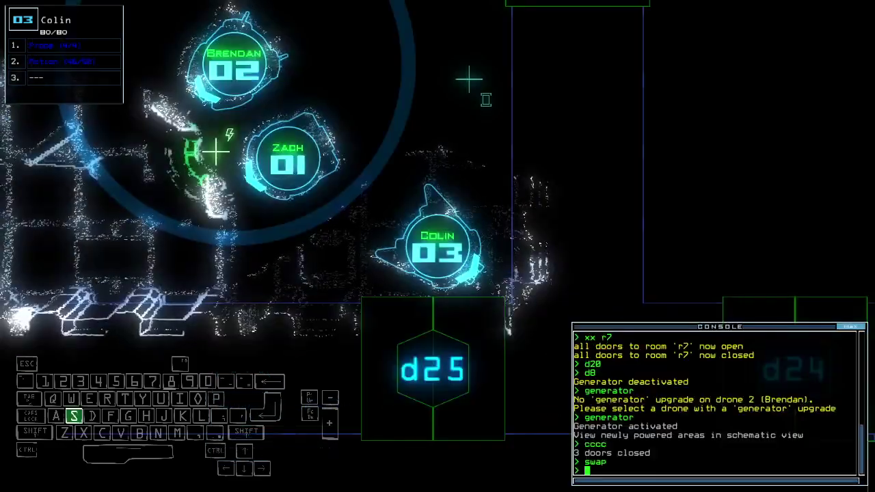
text(wap 2 ga)
key(Return)
text(1)
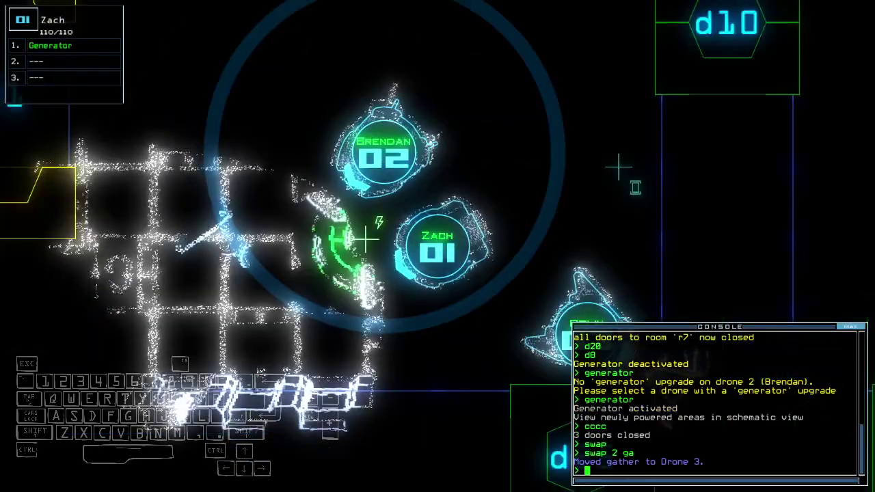
text(swap ge)
Step: Move the generator to drone 2 and run it; give drone 1 Tow and Adv Turret
key(Return)
text(2)
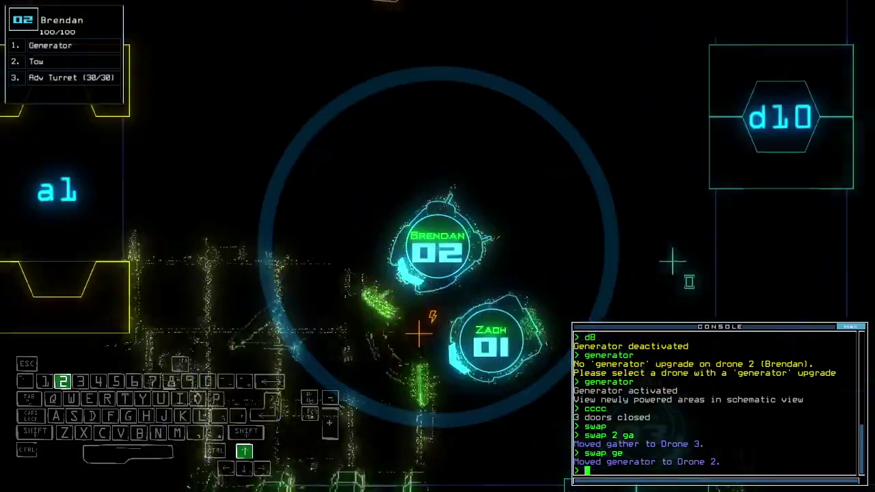
text(generator)
key(Return)
text(1s)
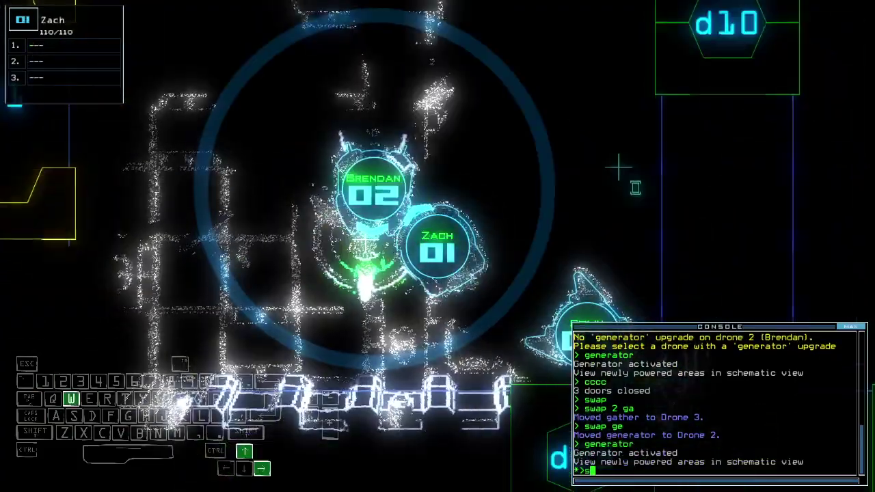
text(wap)
key(Return)
key(Return)
key(Escape)
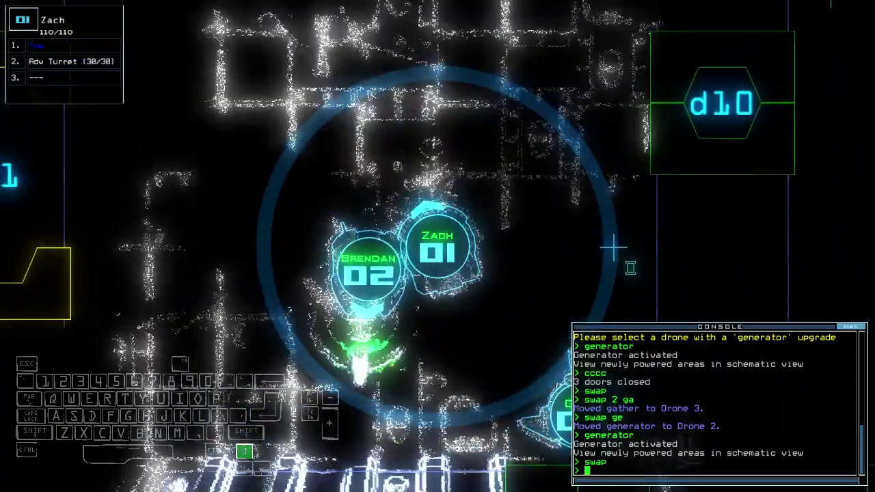
Step: Drive drone 1 forward and turn drone 3 slightly, checking the schematic map
key(space)
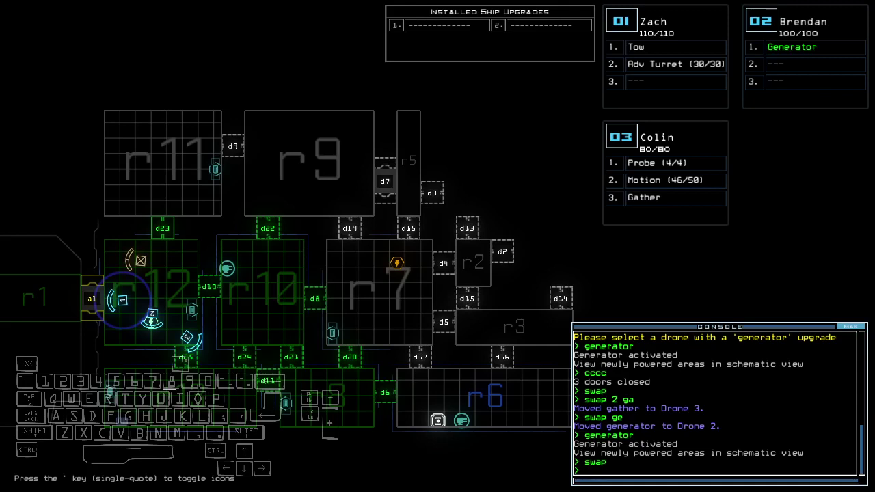
key(1)
key(Up)
key(Up)
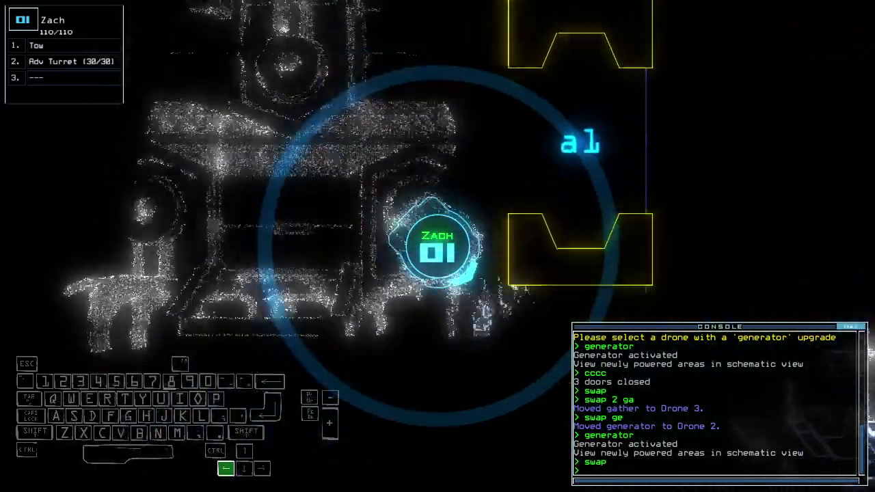
key(space)
key(3)
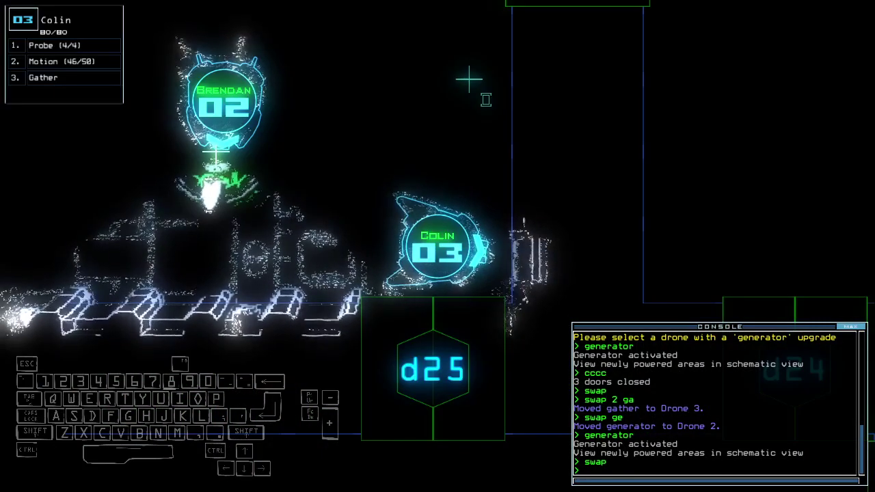
key(Left)
key(space)
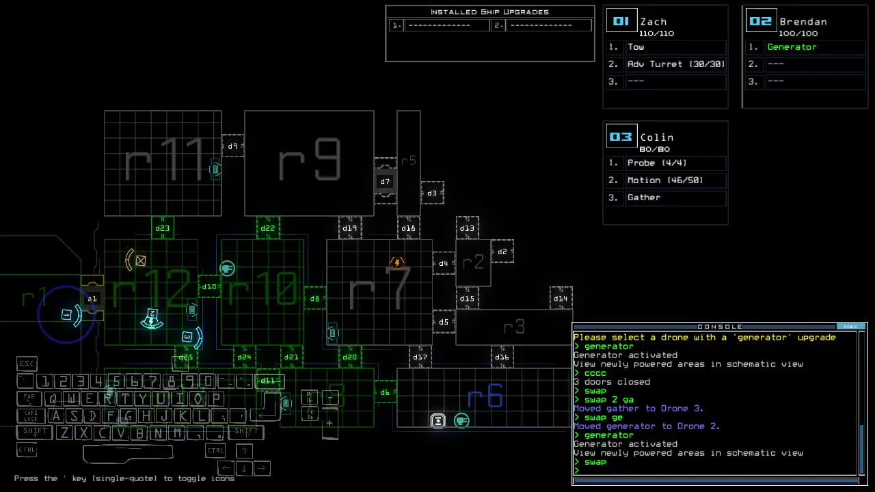
key(Down)
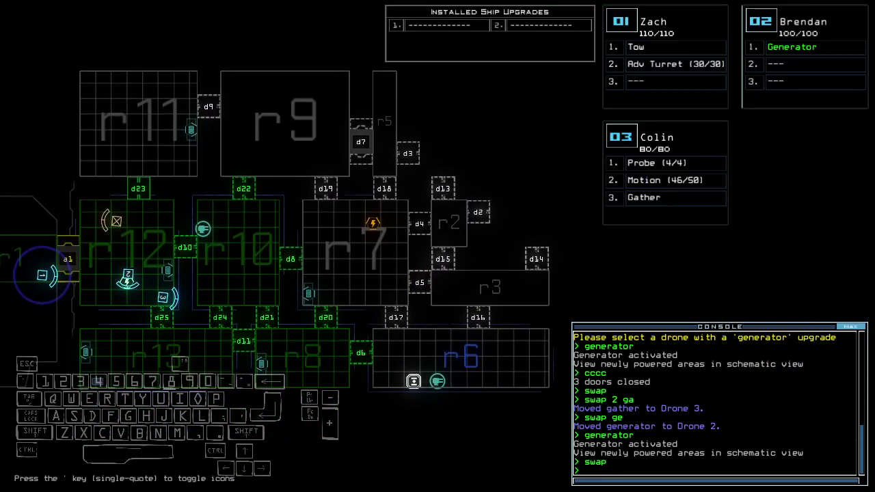
text(f r10)
Step: Mark room r10, then rooms r9 and r5, on the map
key(Return)
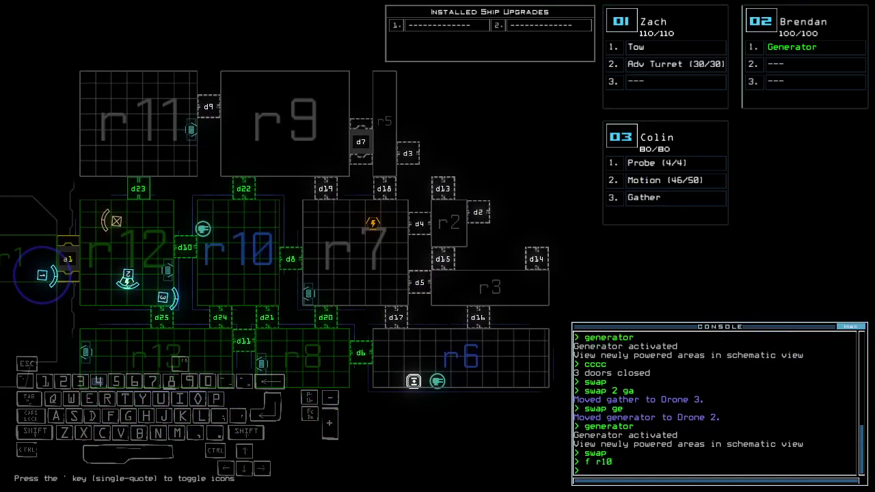
text(f r9 r5)
key(Return)
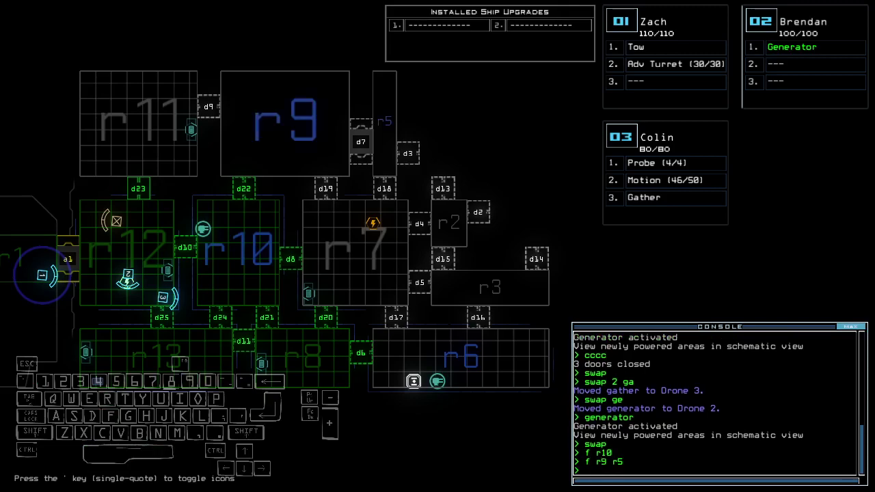
key(space)
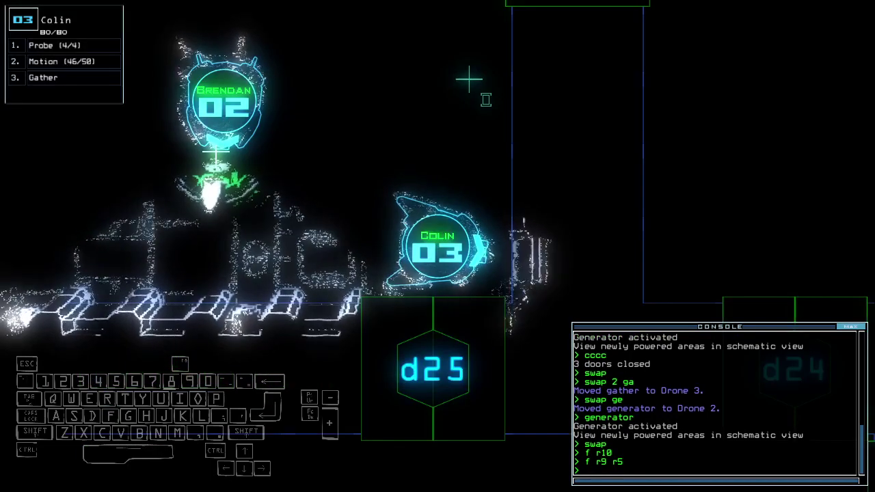
key(space)
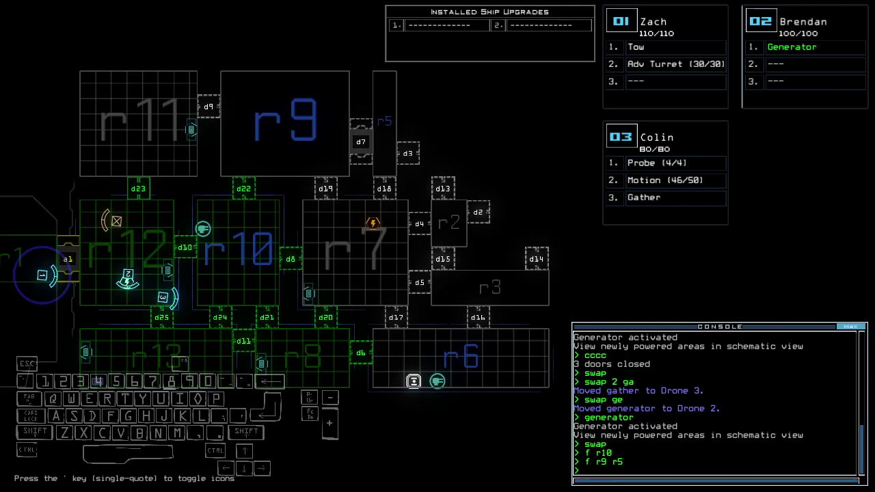
text(status)
Step: Run 'status' to show Barge A: poor hull, age 375, scrap capacity 170
key(Return)
key(3)
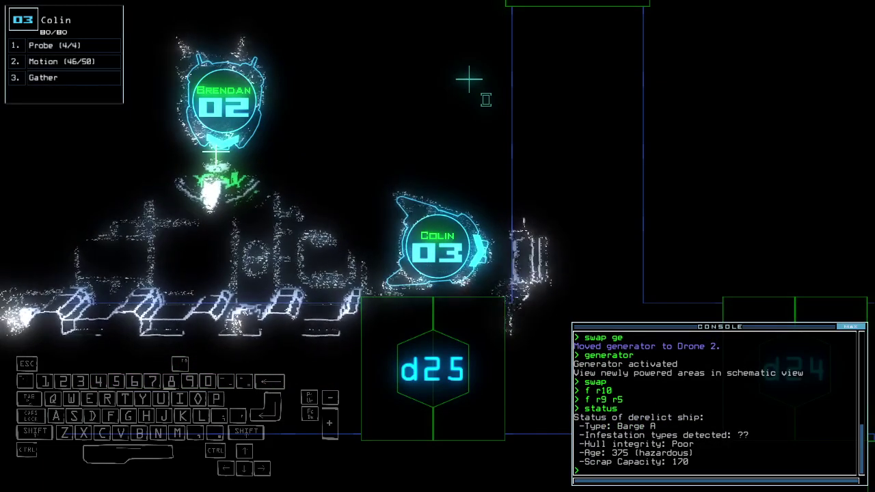
key(space)
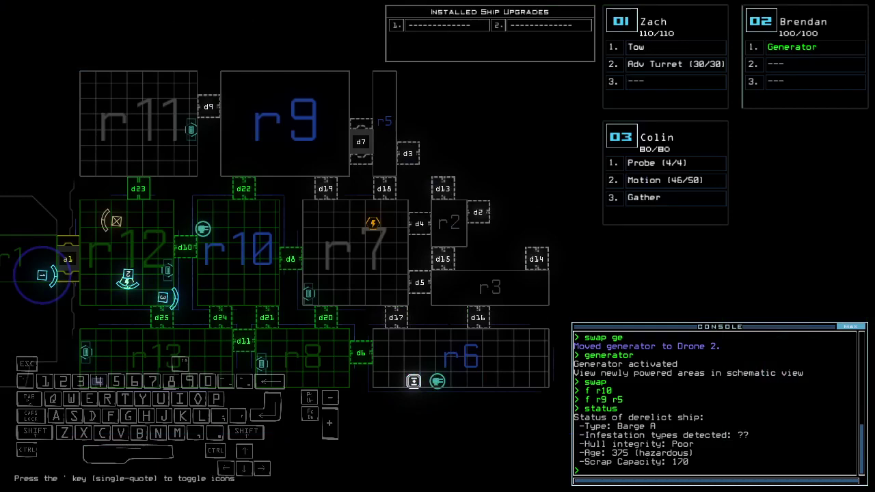
key(space)
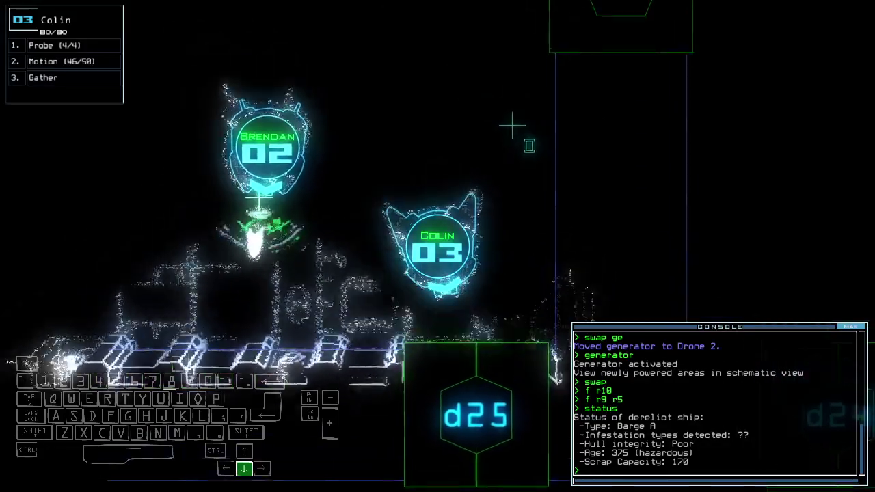
text(back 2)
Step: Recall drone 2 with 'back 2' and close every r1 door with 'ra'
key(Return)
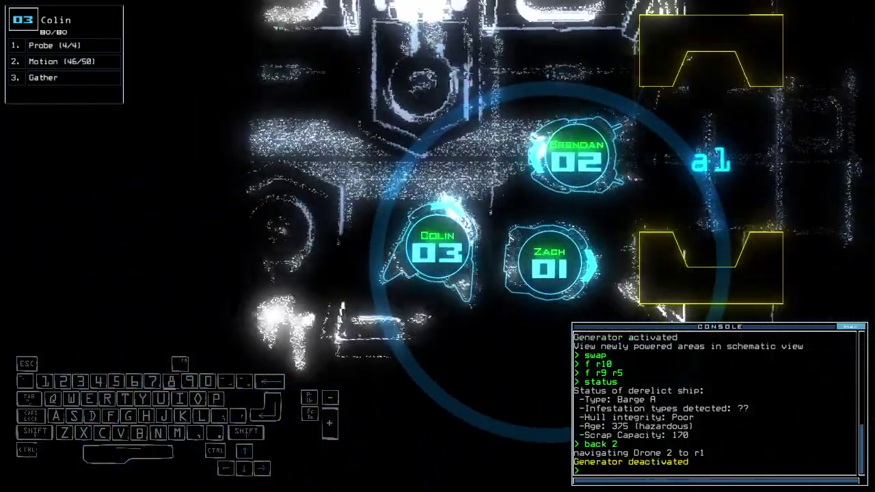
text(ra)
key(Return)
key(2)
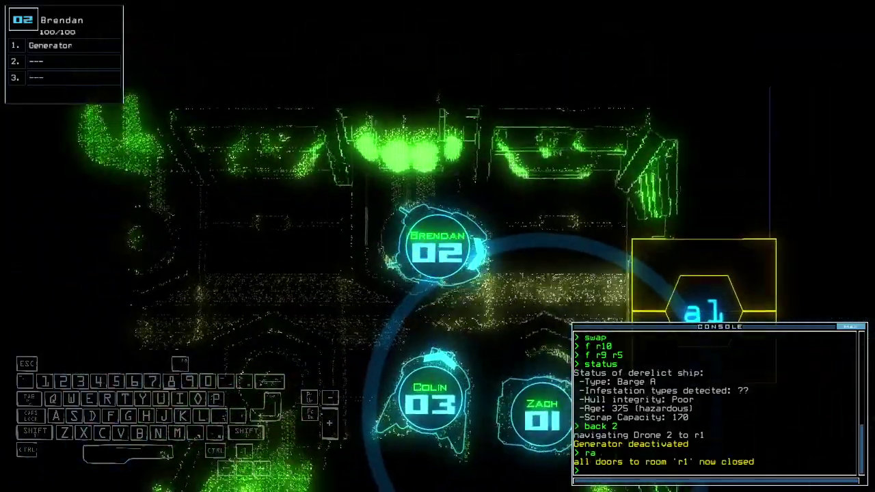
key(space)
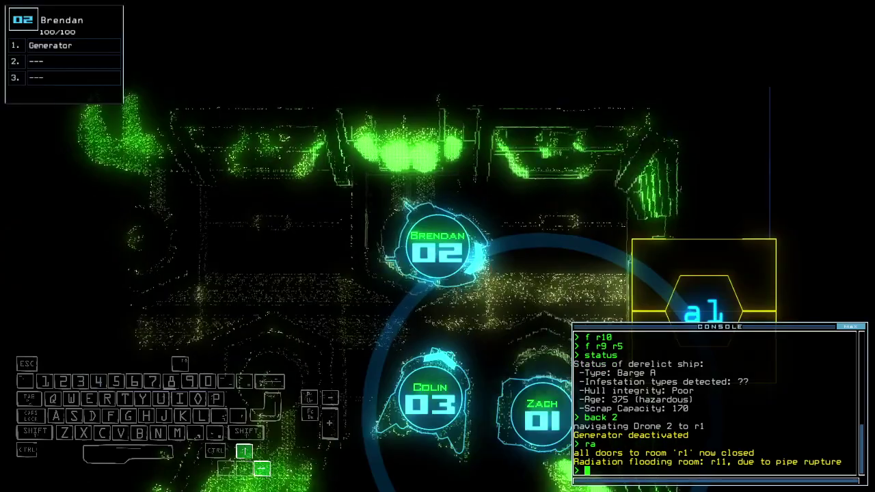
text(arr)
Step: Reopen r1's doors with 'arr' and steer drone 2 up through the ship toward d25
key(Return)
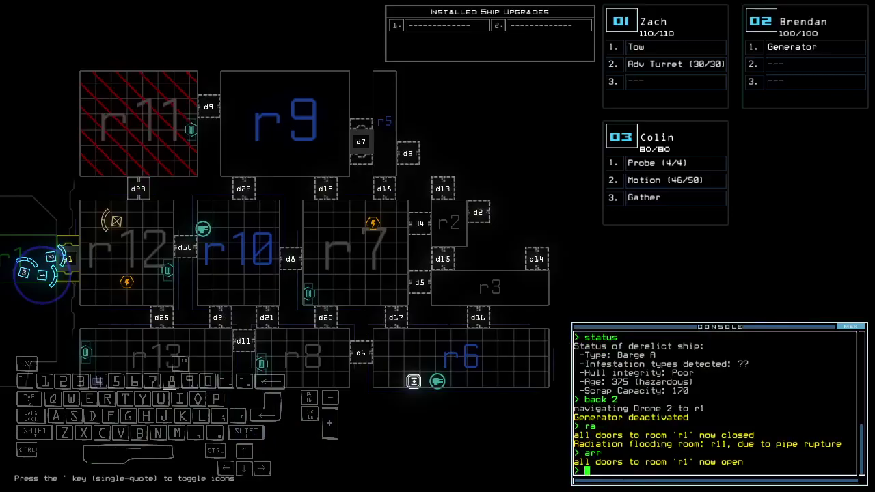
key(2)
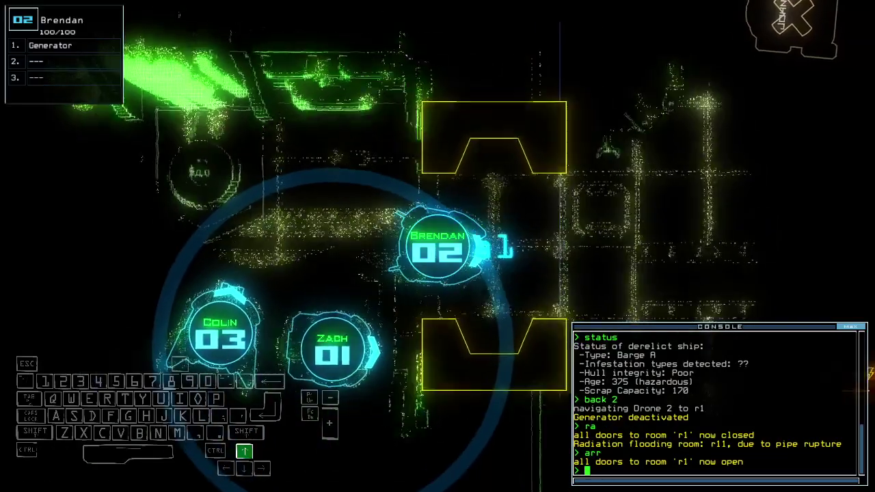
key(Up)
key(Right)
key(Up)
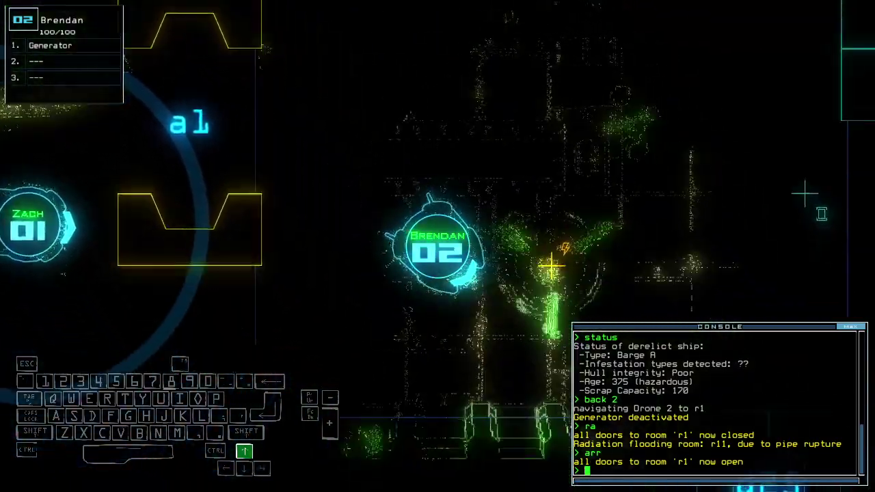
key(Up)
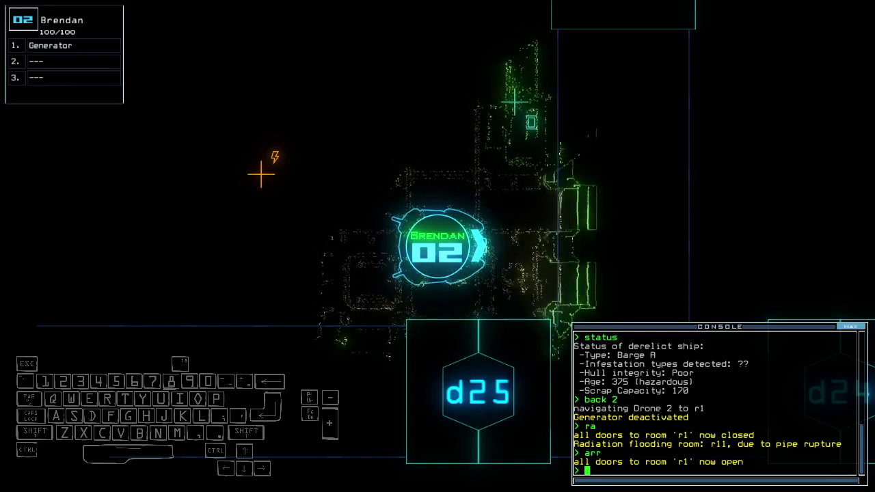
key(space)
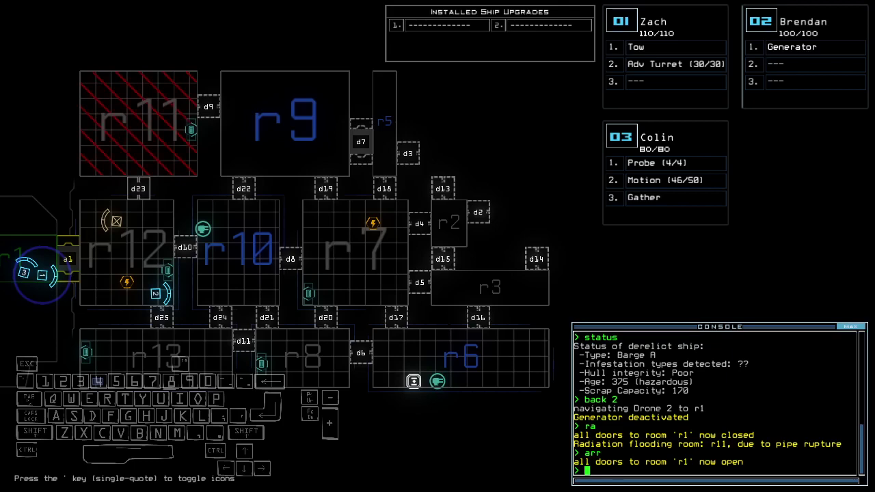
key(2)
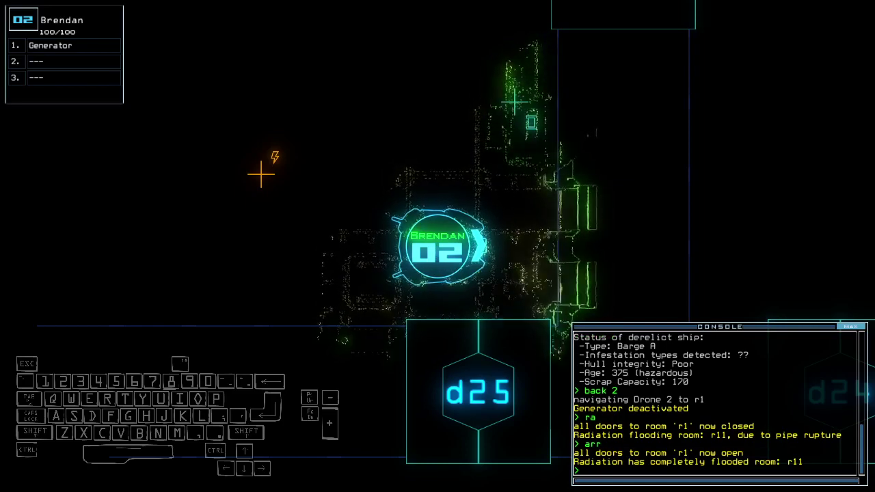
text(generator)
Step: Reactivate the generator, toggle door d24, and drive the drone forward
key(Return)
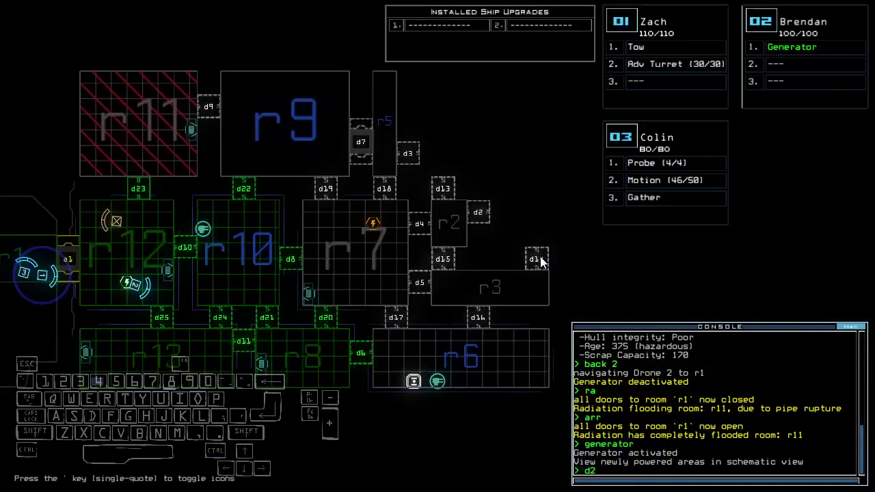
text(4)
key(Return)
key(space)
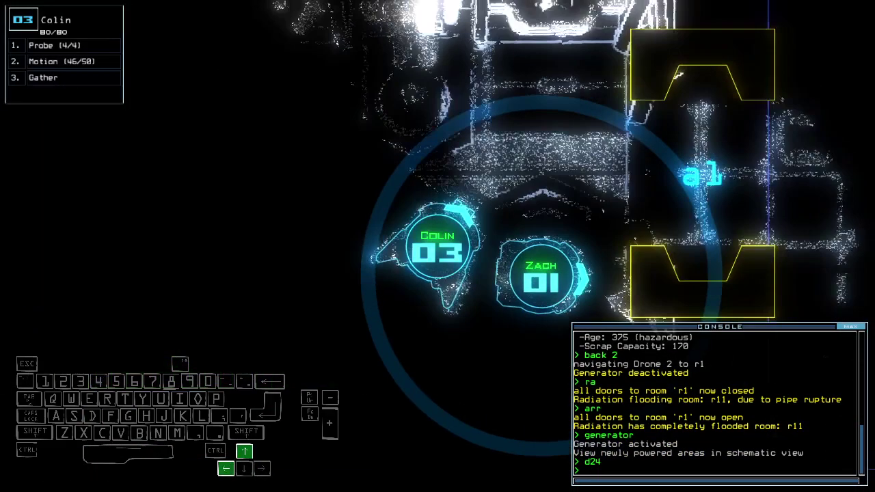
key(Up)
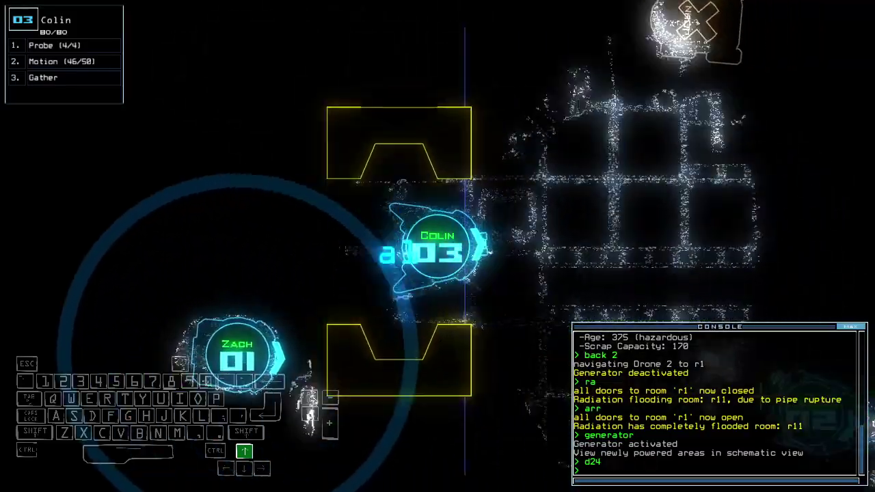
text(ra)
Step: Close all doors to room r1 again and try door d4, which no longer responds
key(Return)
key(Left)
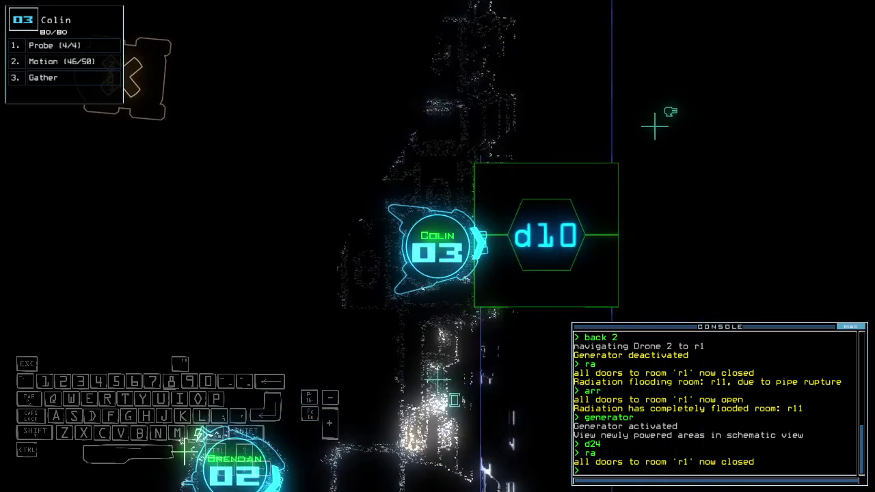
text(d4)
key(Return)
key(space)
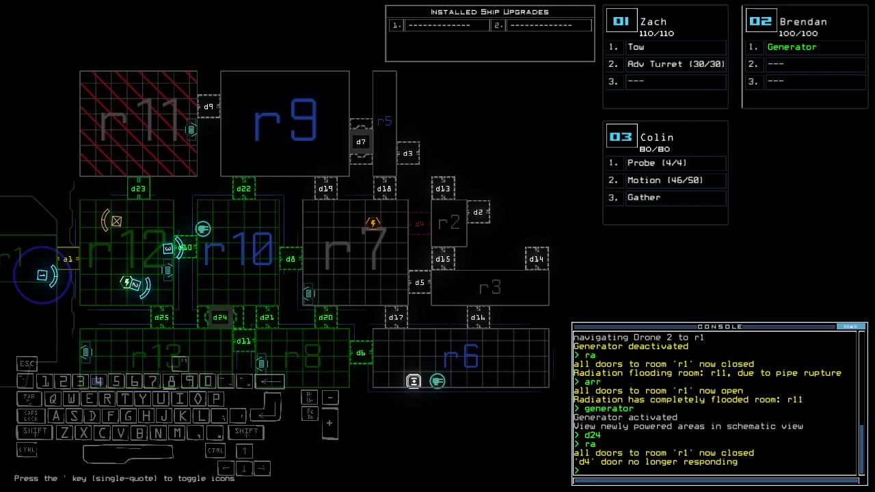
key(3)
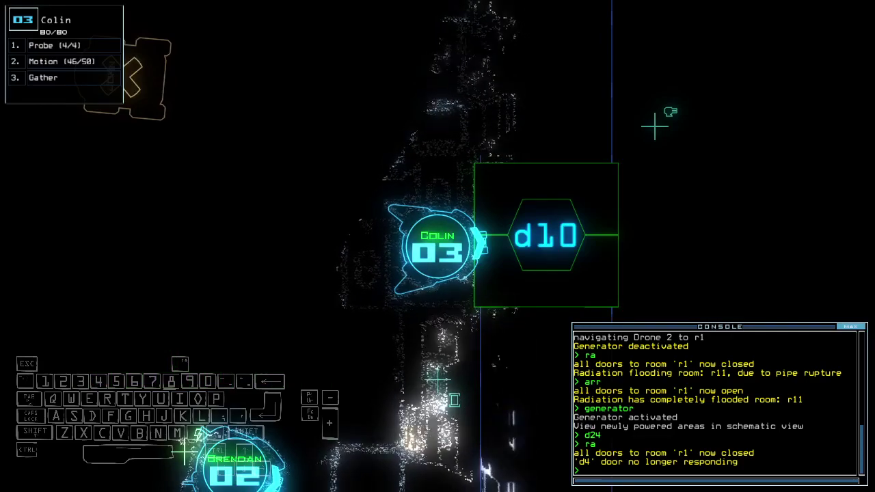
text(c d10)
Step: Close door d10, back drone 03 away from it and reopen airlock r1's doors
key(Return)
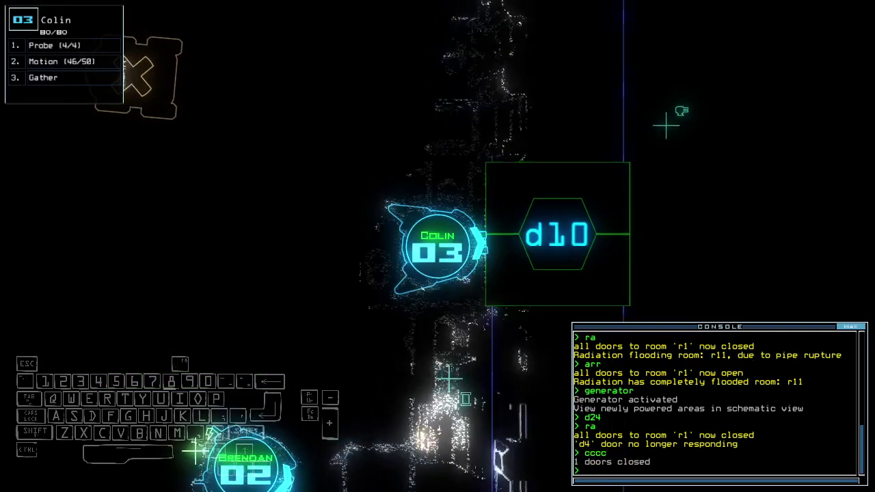
key(Tab)
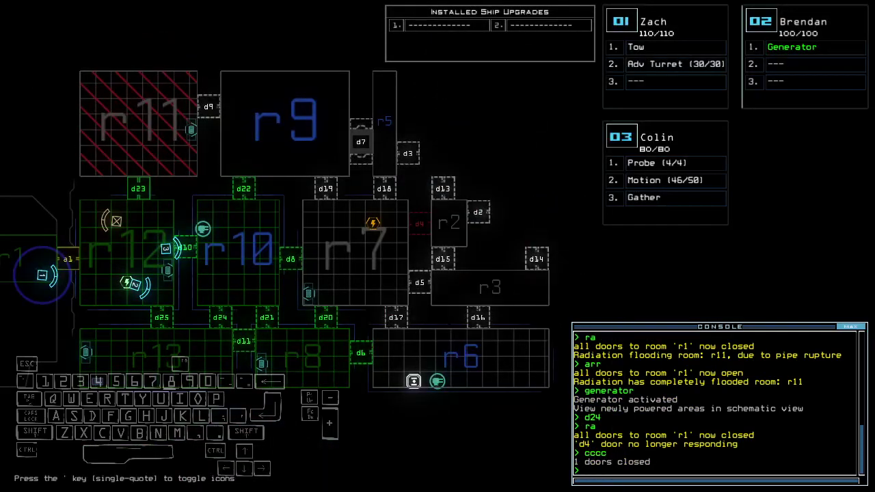
key(Tab)
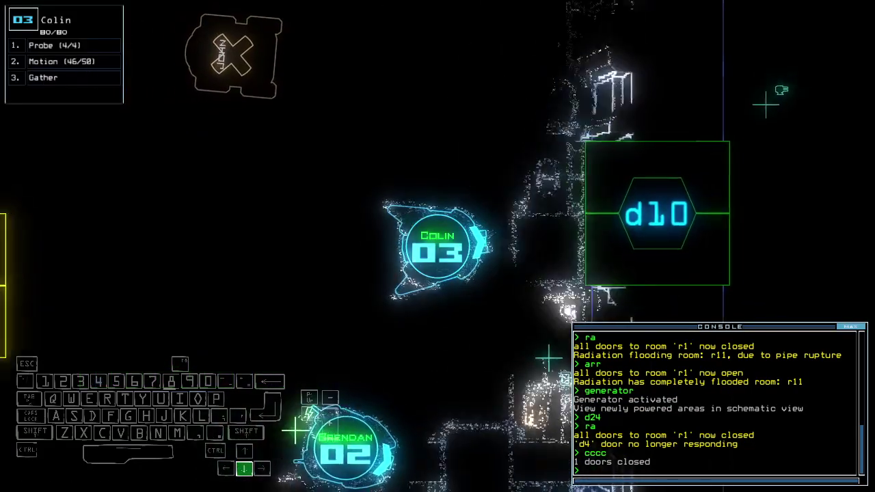
key(Down)
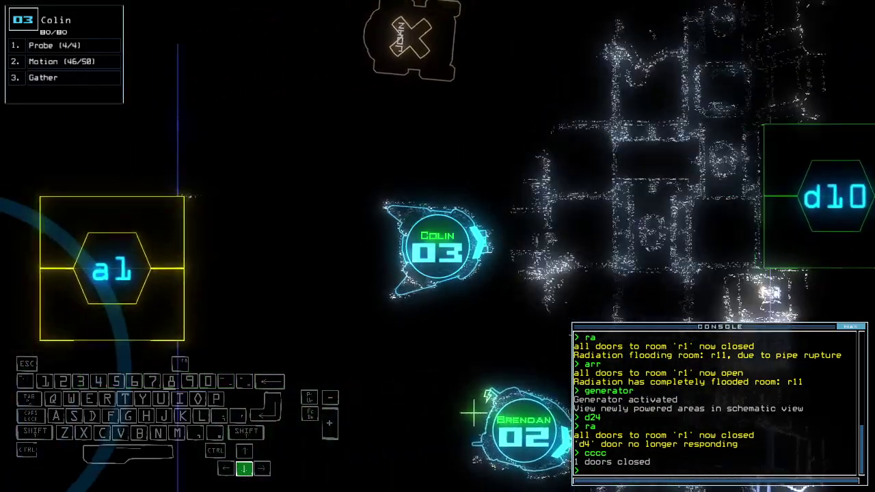
text(arr)
key(Return)
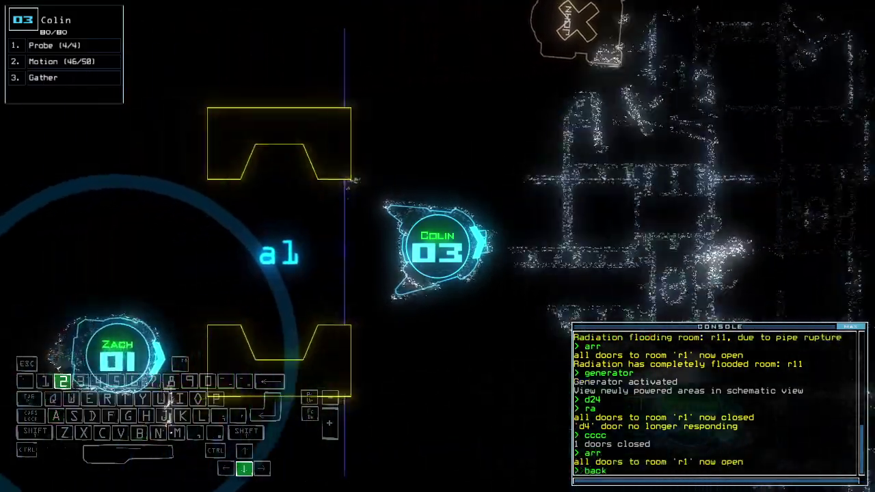
text(back 2)
Step: Recall drone 02 to the airlock with 'back 2' while drone 03 reverses, and check drone 02's camera
key(Return)
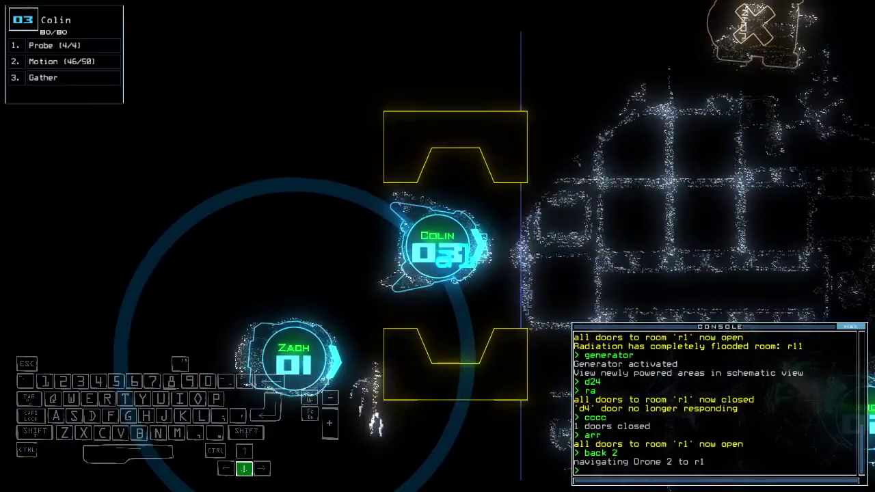
key(Down)
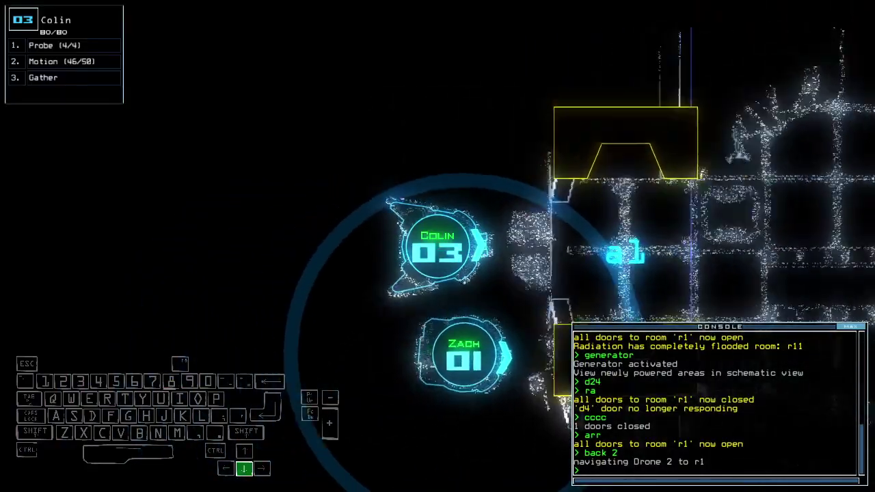
key(space)
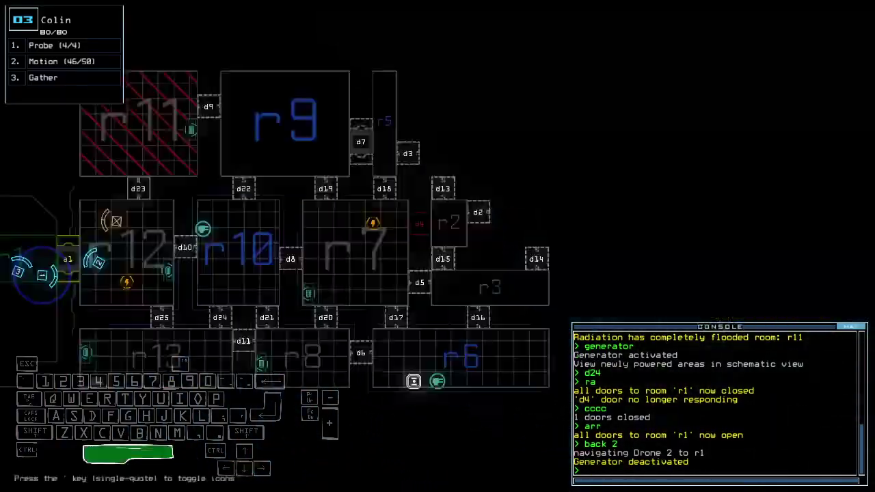
key(2)
key(space)
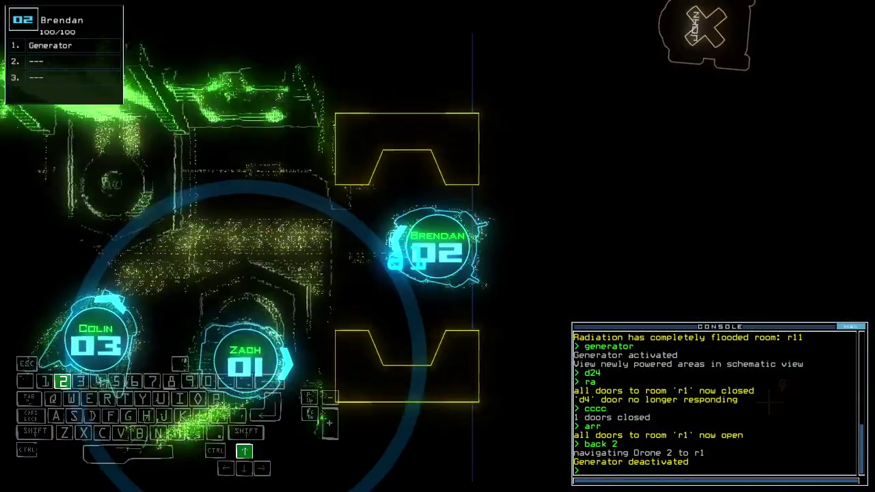
key(space)
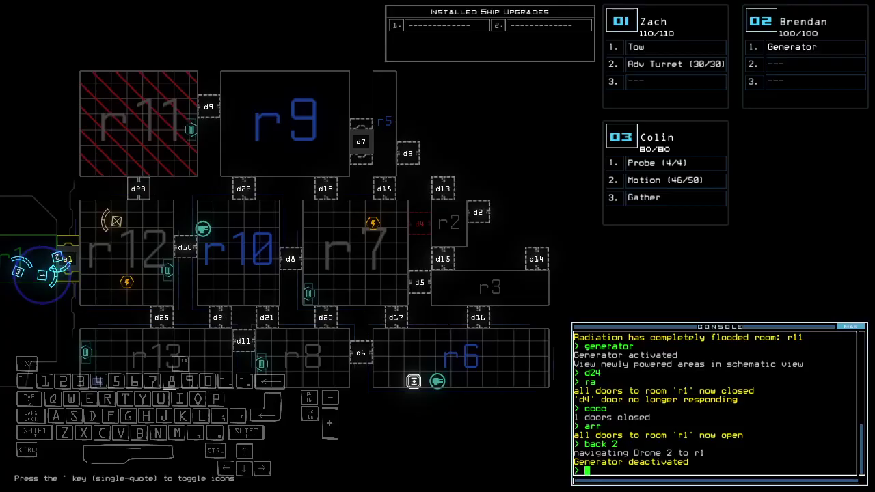
key(space)
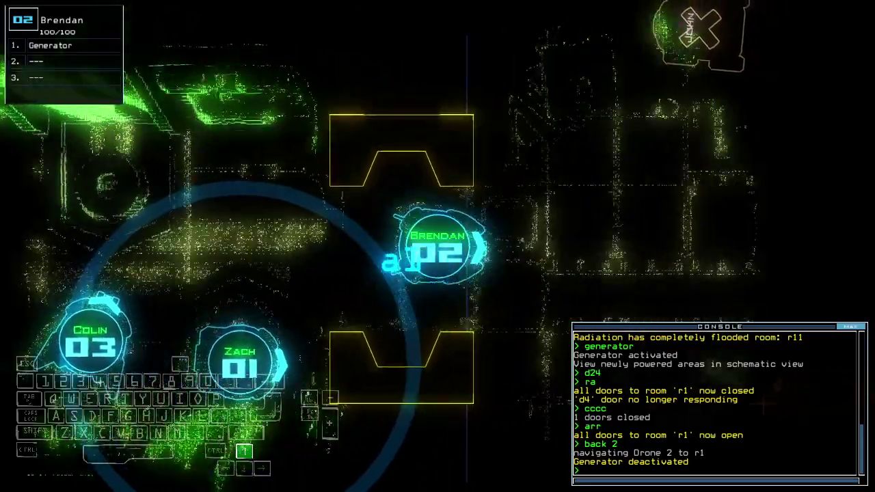
text(generator)
Step: Restart drone 02's generator, drive drone 03 into airlock r1 and seal its doors
key(Return)
key(3)
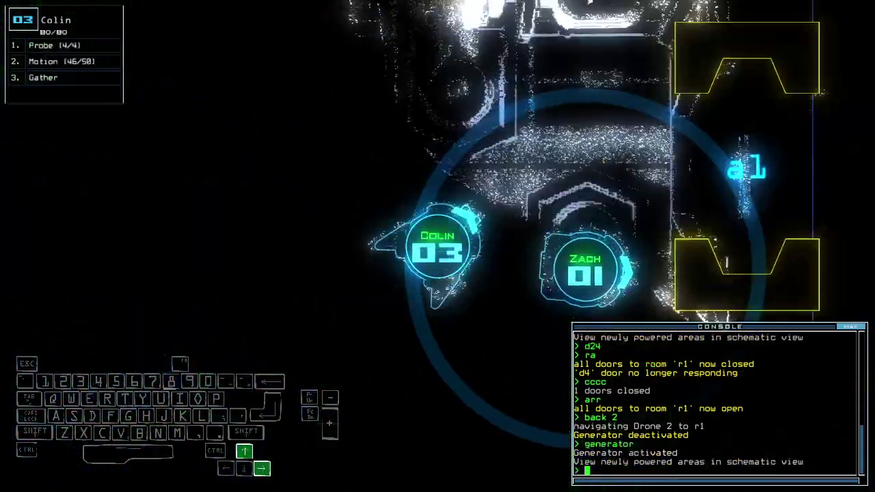
key(Up)
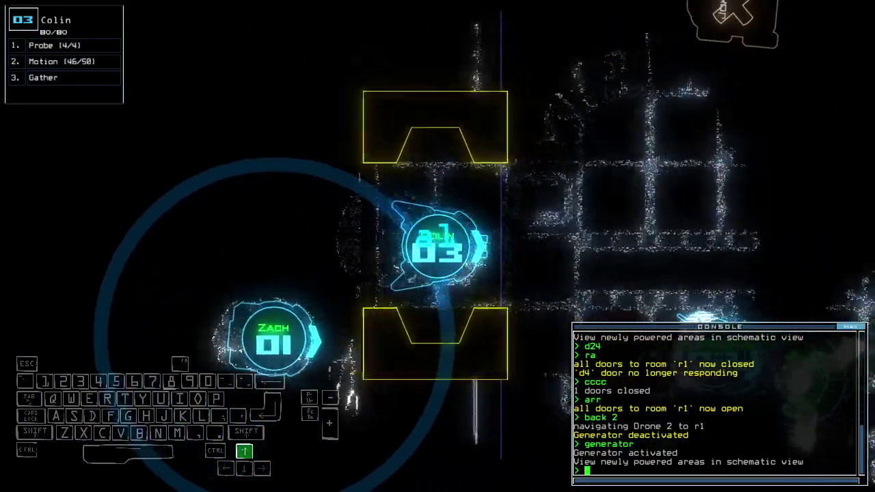
text(ra)
key(Return)
text(ffff)
Step: Drop a probe from drone 03, then open and close door d25
key(Return)
key(space)
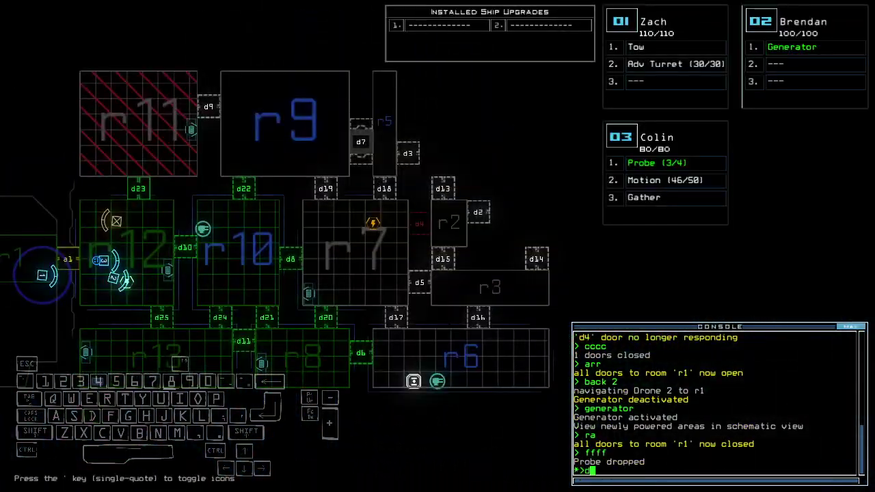
text(25)
key(Return)
key(space)
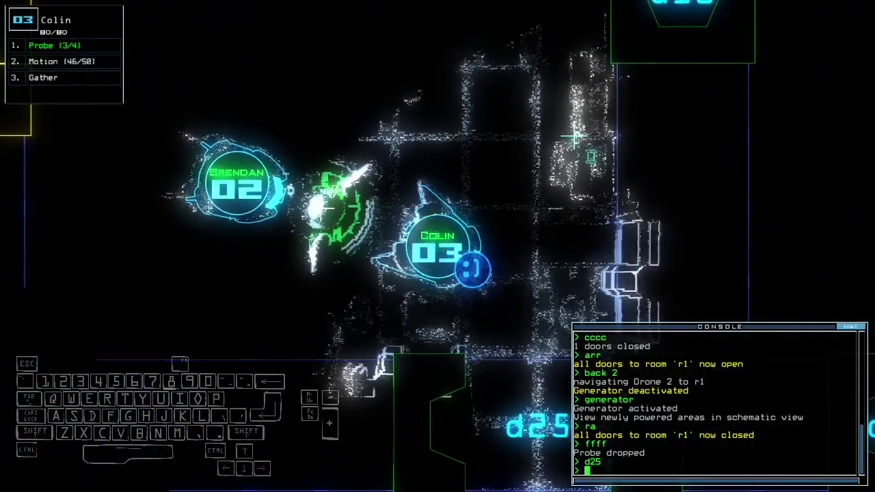
key(space)
text(cc)
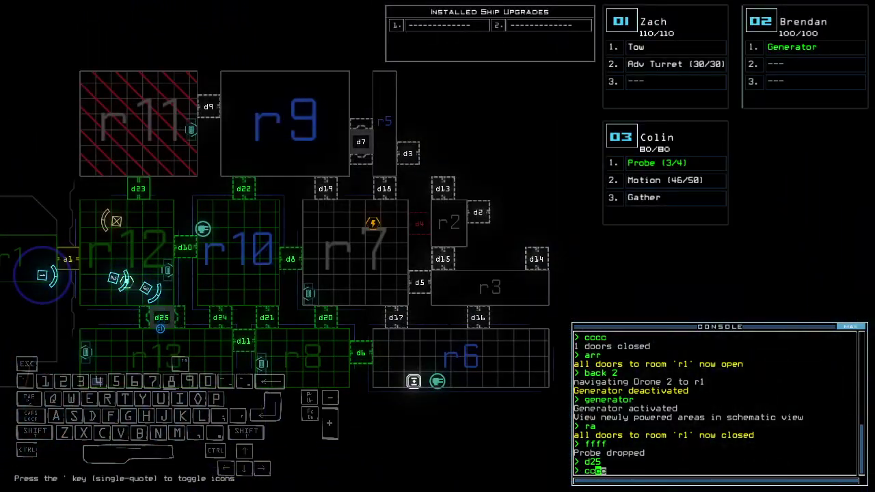
text(d24)
key(Return)
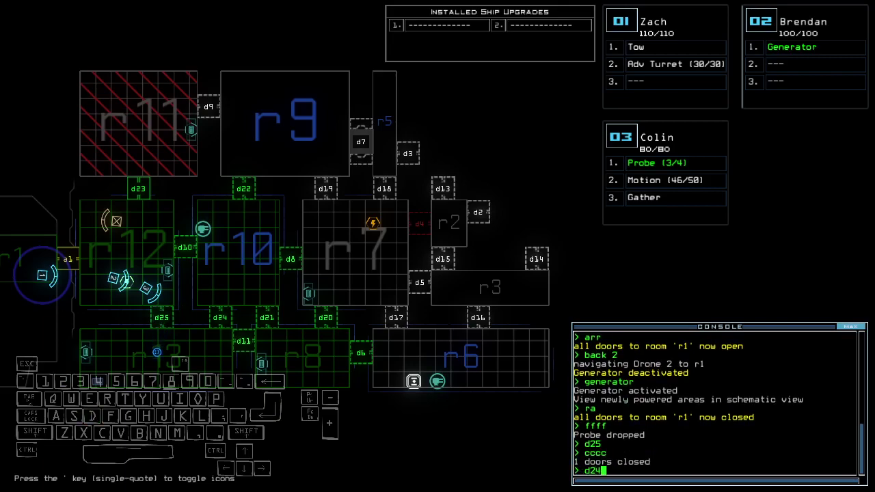
Step: Open and close door d24 while watching through drone 03's camera
key(Return)
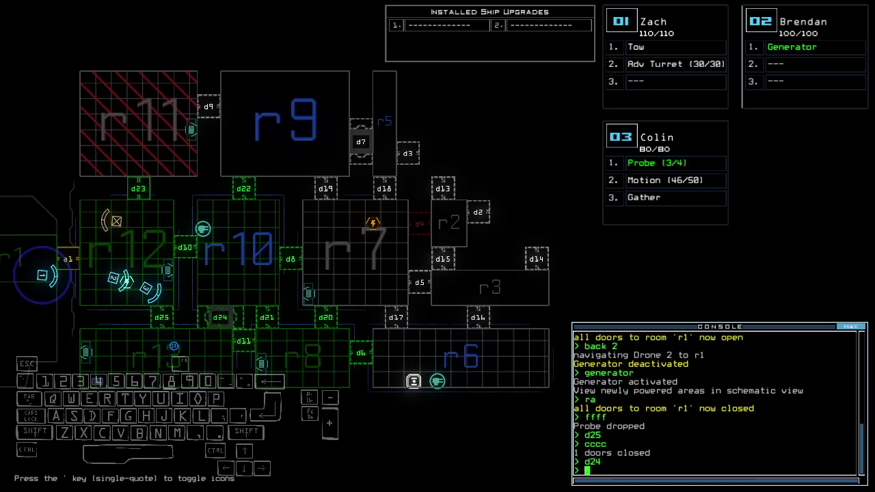
key(space)
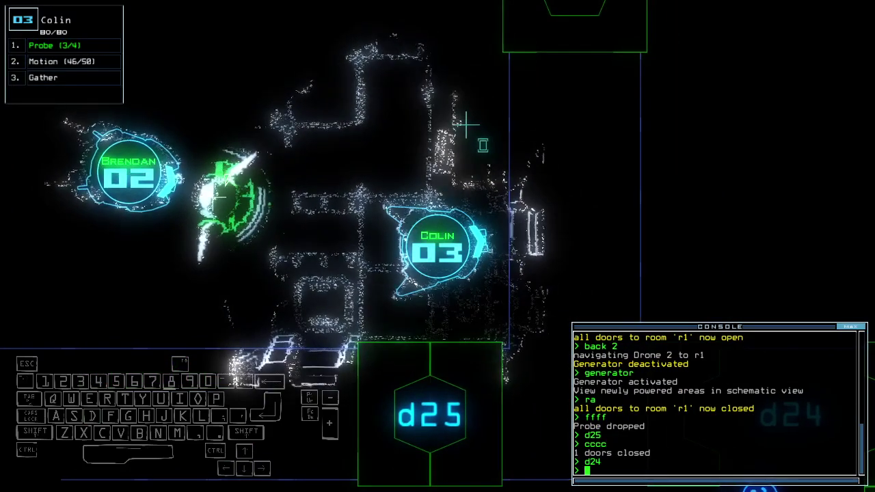
text(cccc)
key(Return)
key(space)
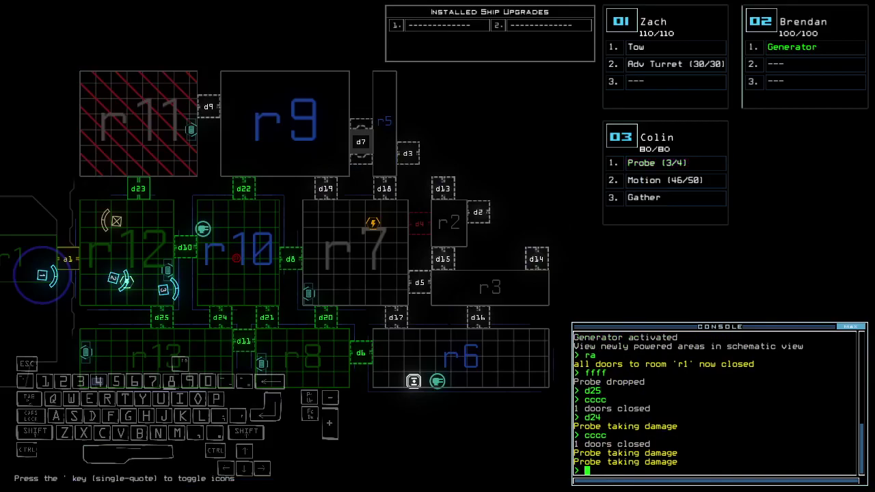
key(space)
text(d25)
Step: Open doors d25 and d11, driving drone 03 through d25
key(Return)
key(Up)
key(Left)
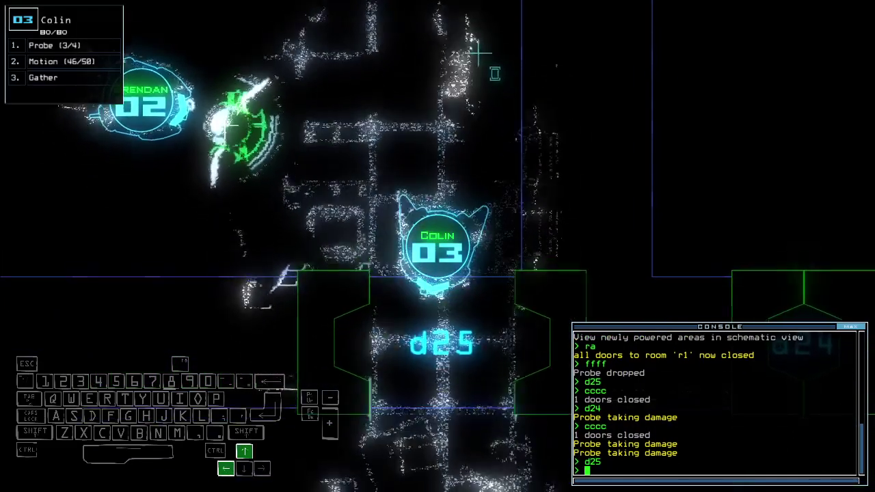
key(Up)
text(d11)
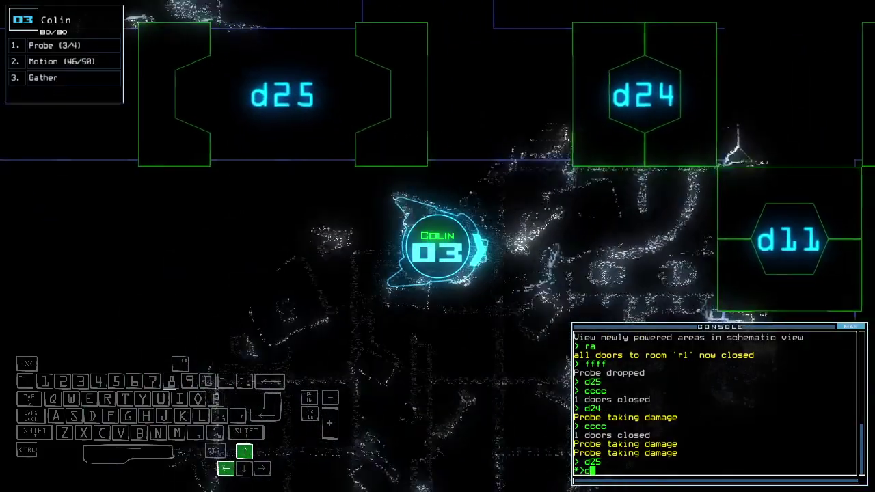
key(Return)
key(space)
key(space)
key(Left)
text(d)
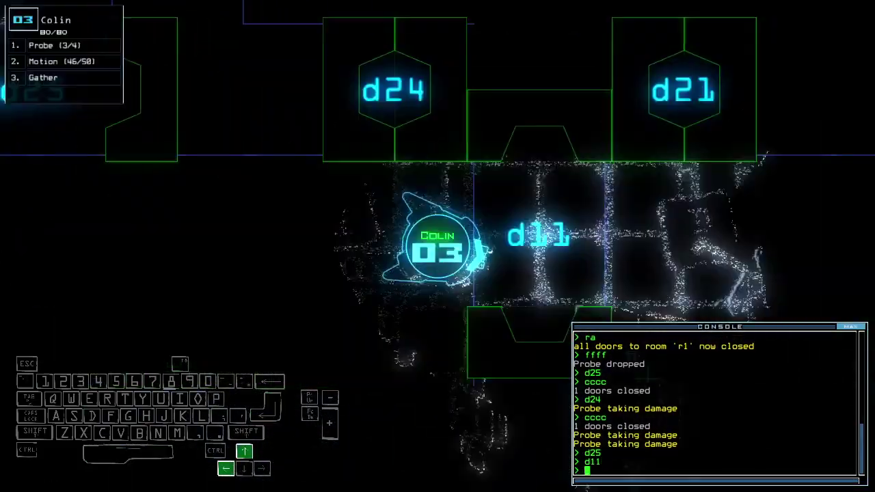
text(d20)
Step: Open door d20, drive drone 03 through it, and send drone 02 to its room
key(Return)
key(Up)
key(Left)
text(n)
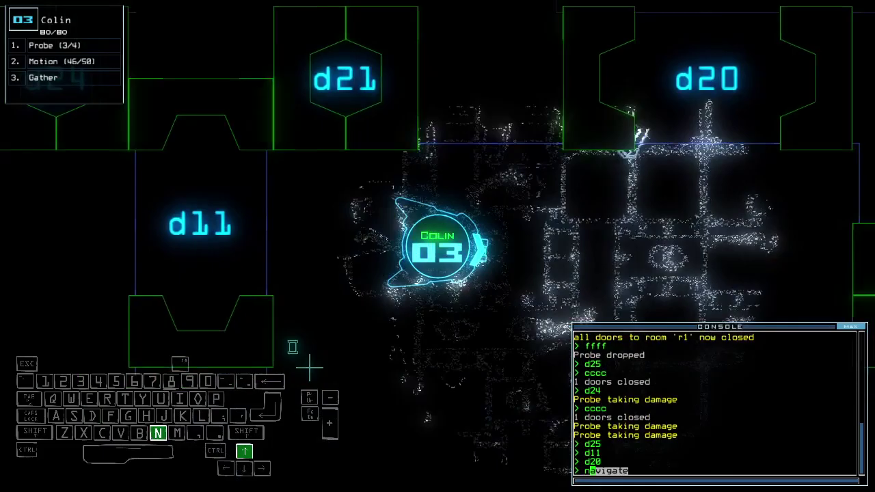
text(avigate 2)
key(Return)
key(Up)
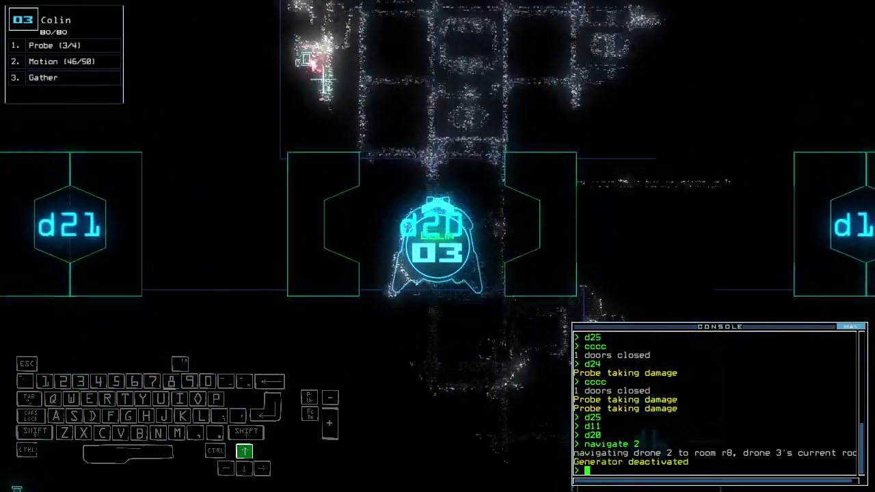
Step: Drive drone 02 through the ship toward room r7 while drone 03 moves within it
key(space)
key(2)
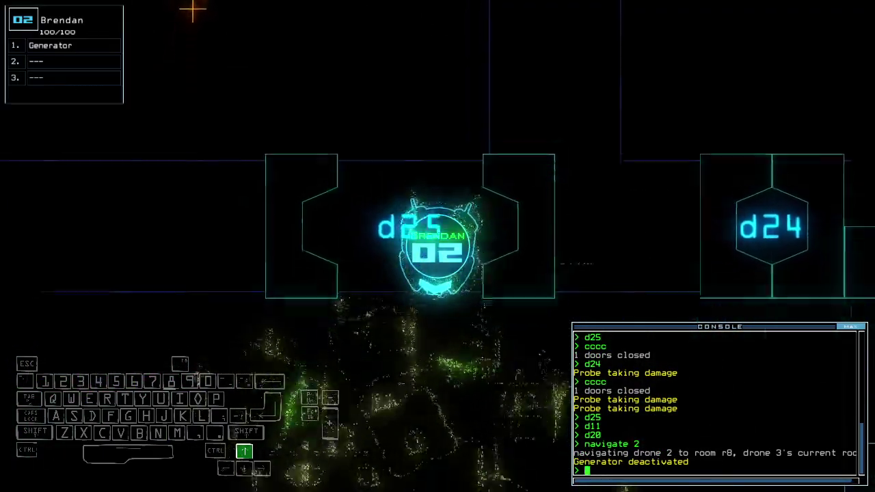
key(Up)
key(Up)
key(Up)
key(Up)
key(Up)
key(Up)
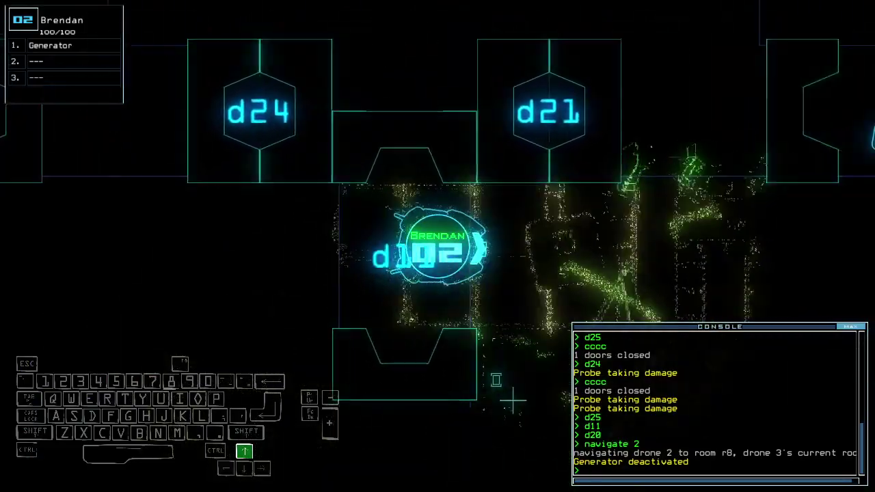
key(Up)
key(Up)
key(3)
key(Up)
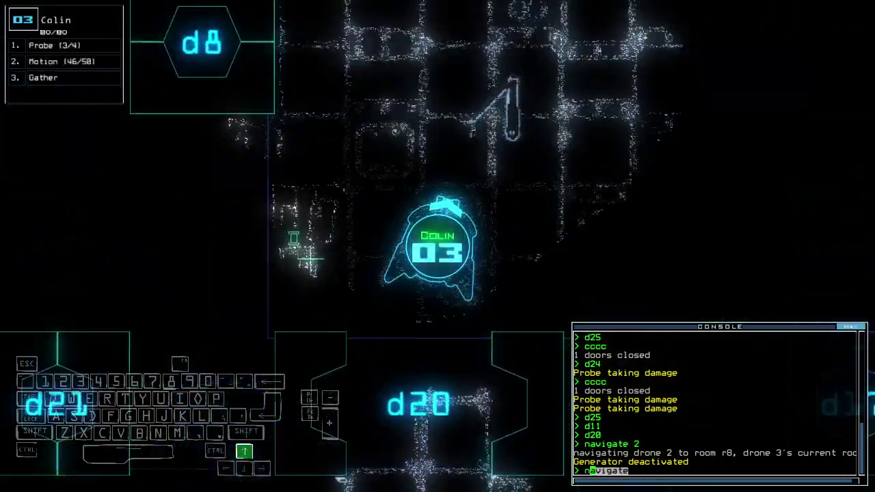
key(Return)
key(Up)
key(Up)
Step: Reactivate drone 02's generator in r7 and close a door behind the drones
key(space)
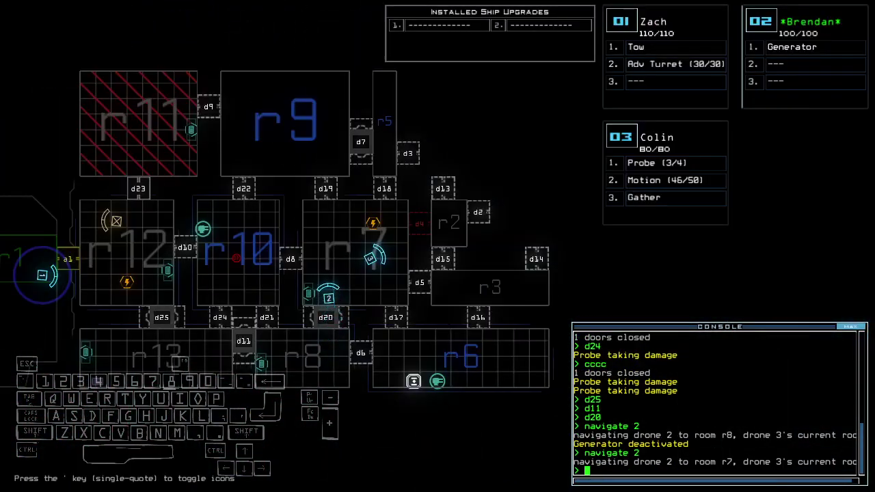
key(2)
key(Up)
key(Up)
text(ge)
key(Return)
key(space)
text(cccc)
key(Return)
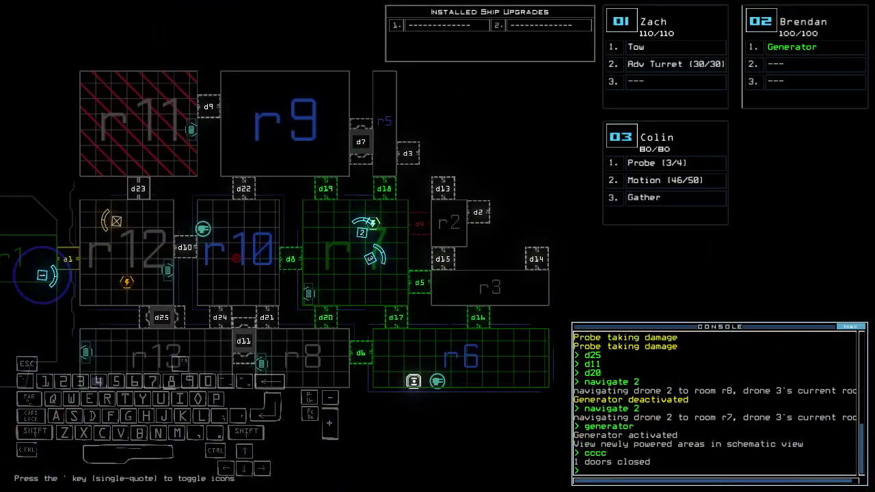
Step: Steer drone 03 toward door d5 and run a motion scan flagging r10, r6 and r5
key(3)
key(Right)
key(Right)
key(Down)
key(space)
text(mo)
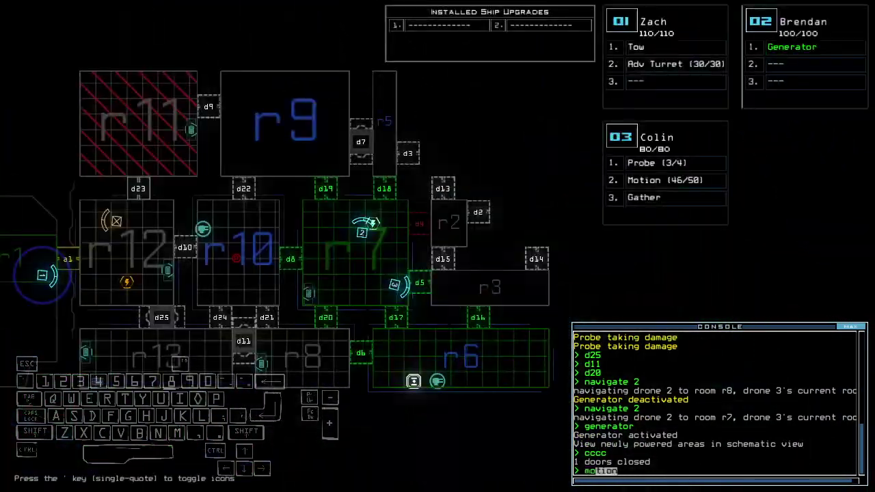
key(Return)
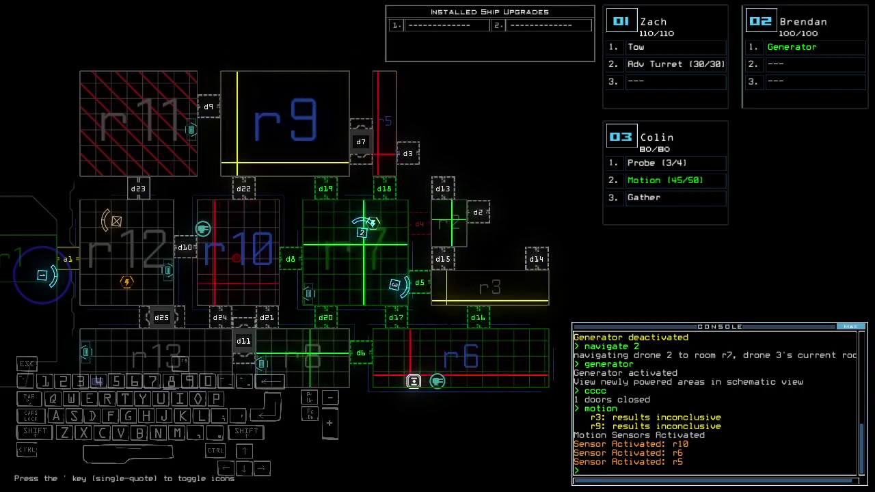
Step: Turn drone 03 toward door d5 and open it
key(3)
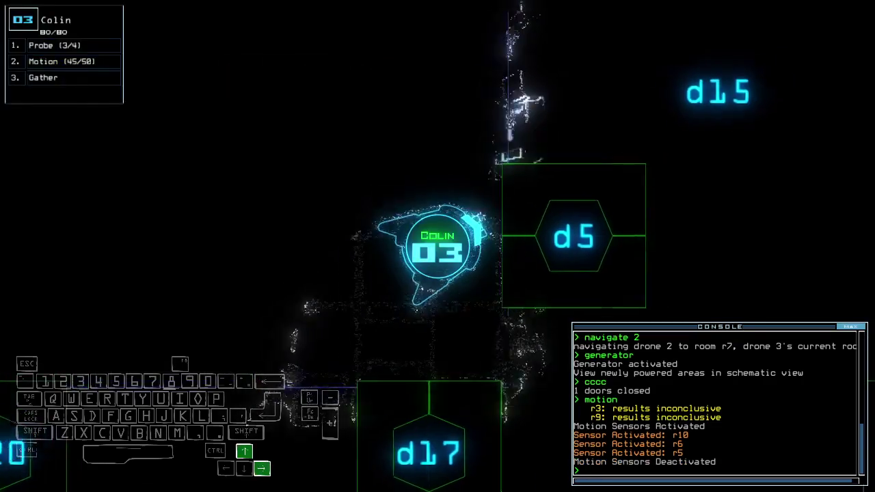
key(Right)
key(Return)
text(d5)
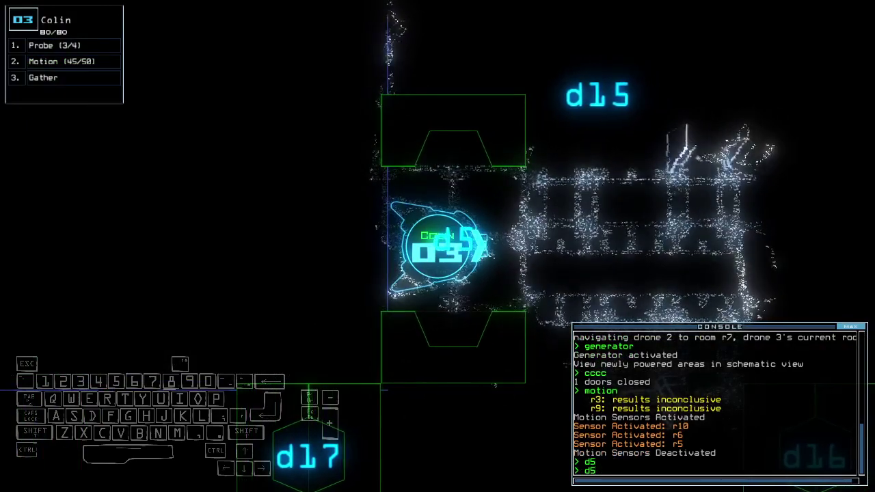
key(BackSpace)
key(BackSpace)
text(ffff)
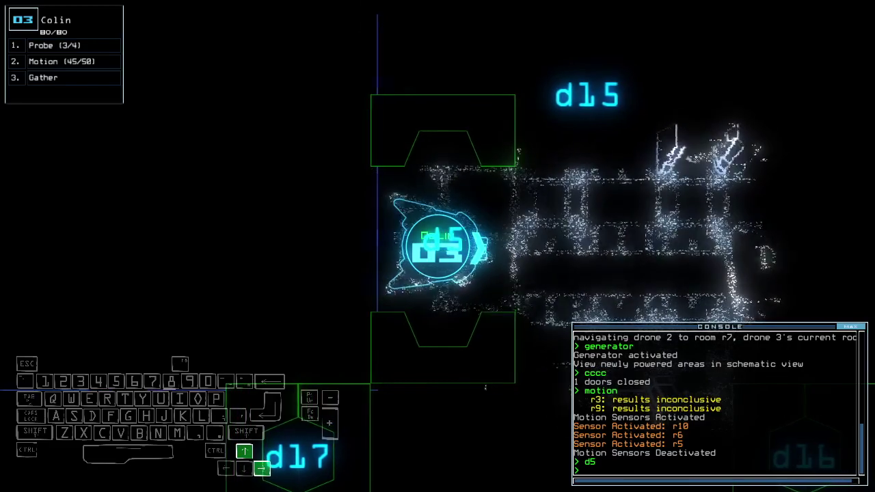
Step: Drop a probe into room r3, then pick it back up
key(Return)
key(space)
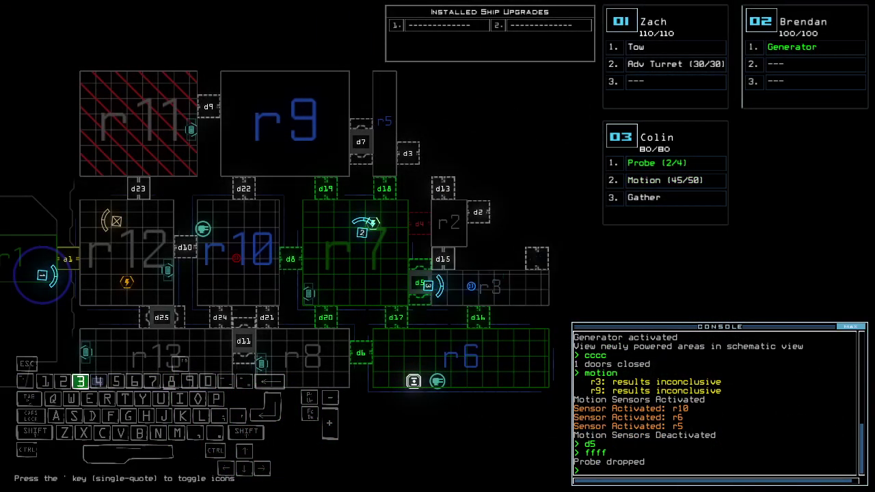
key(space)
text(pickup)
key(Return)
key(space)
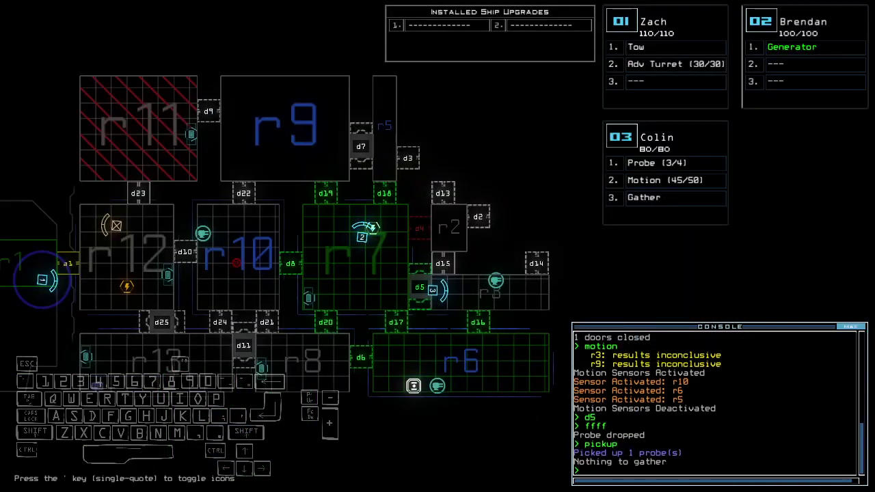
key(space)
key(space)
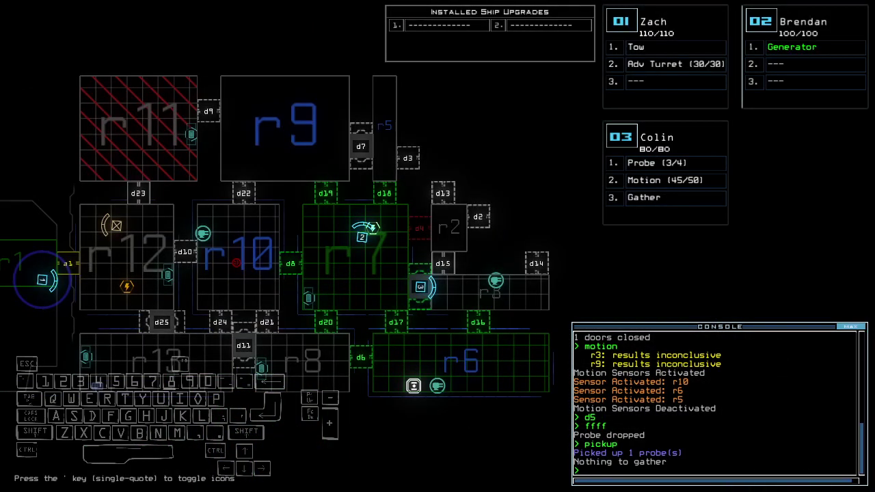
Step: Run the 'i' item listing, which shows a Ship Defense item in r3
key(Left)
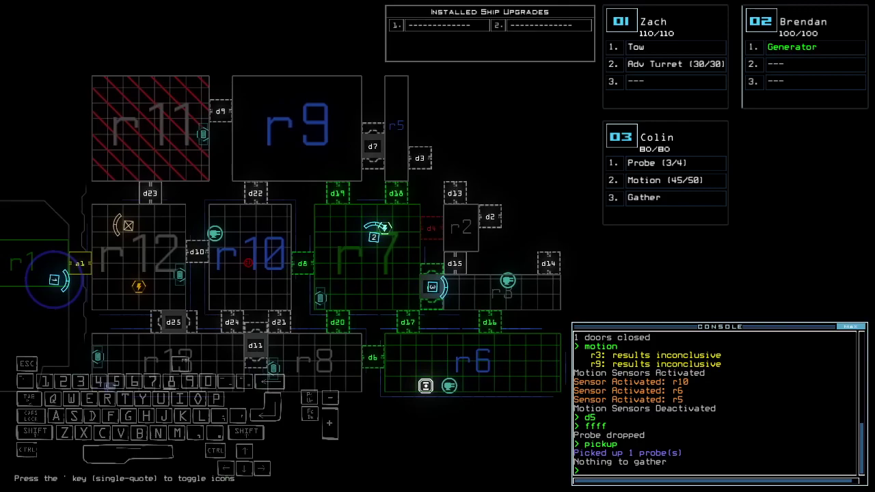
key(space)
text(i)
key(Return)
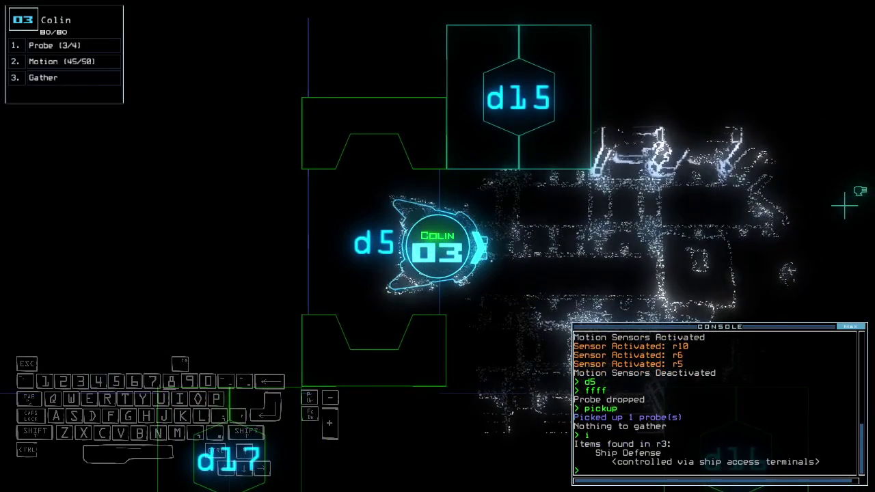
key(space)
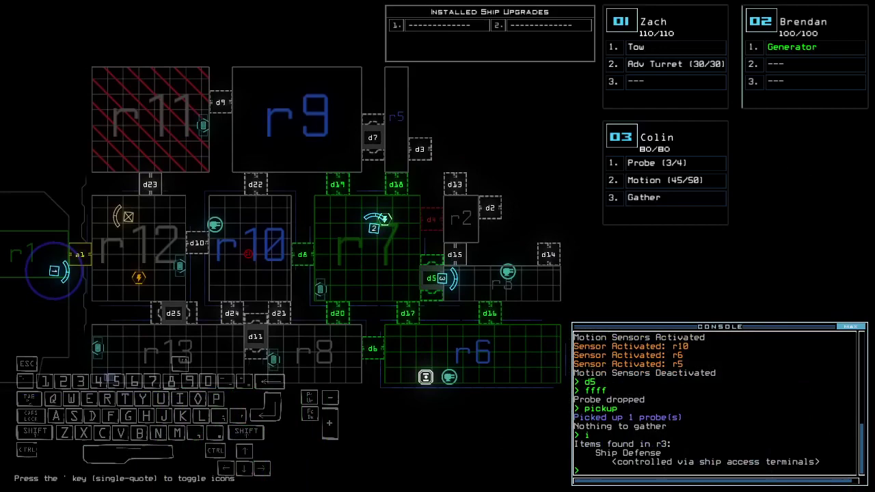
key(space)
key(space)
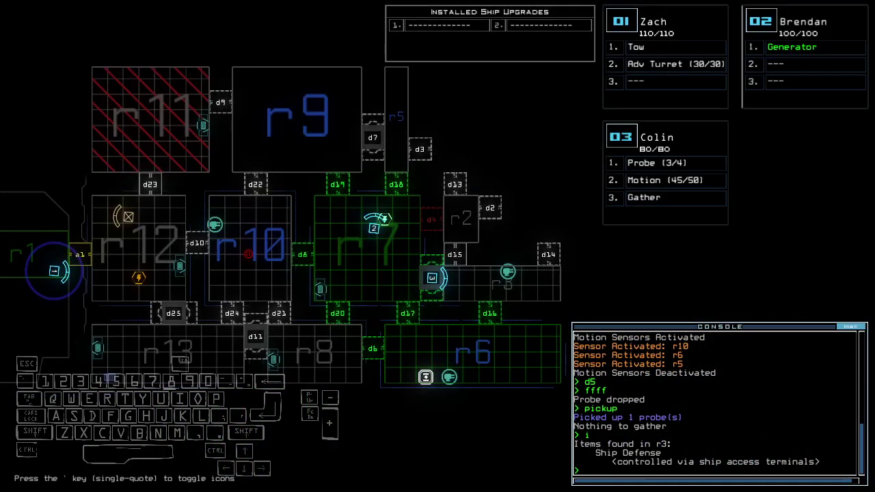
scroll(430, 280, up, 5)
scroll(431, 280, down, 5)
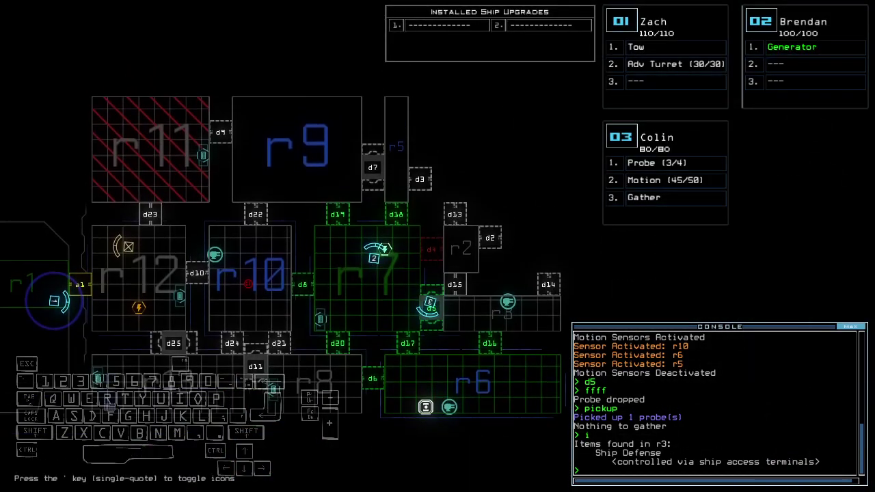
Step: Drive Brendan toward Colin at d5 and run the derelict status report
key(2)
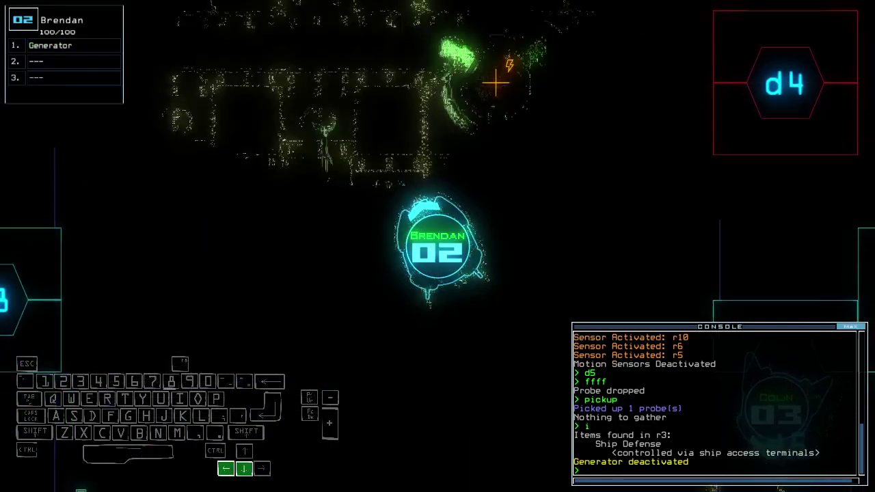
key(Up)
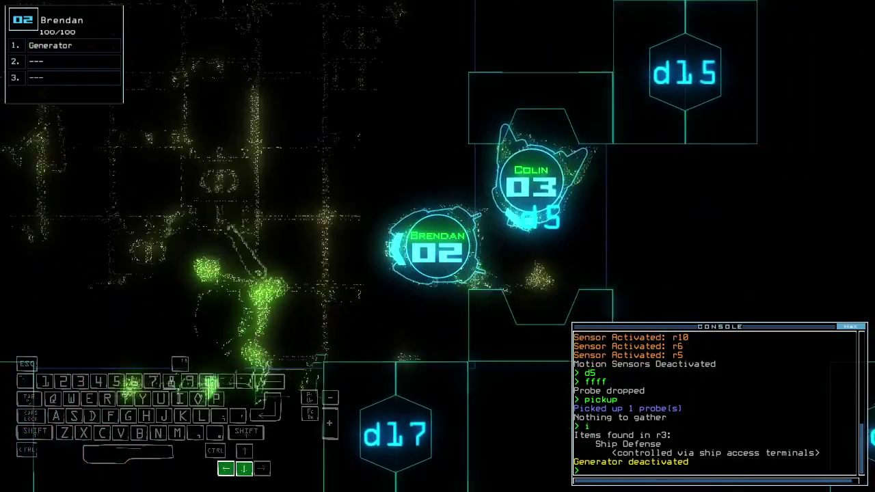
key(space)
text(sta)
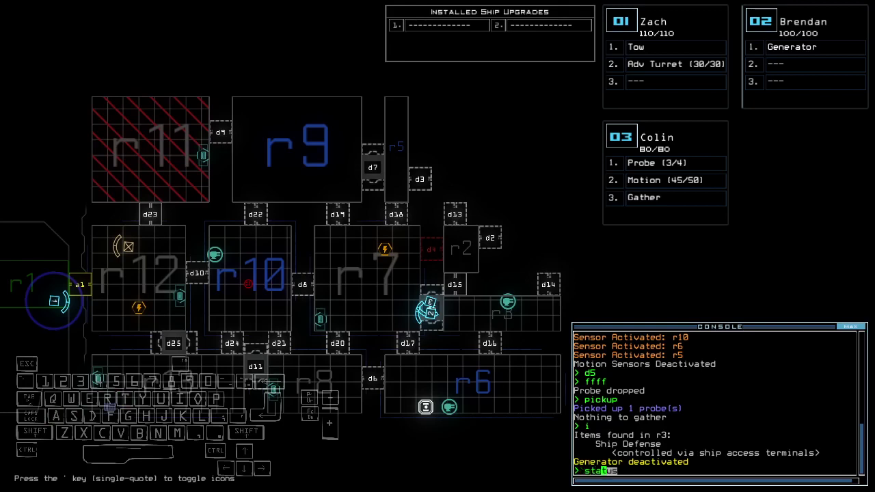
key(Return)
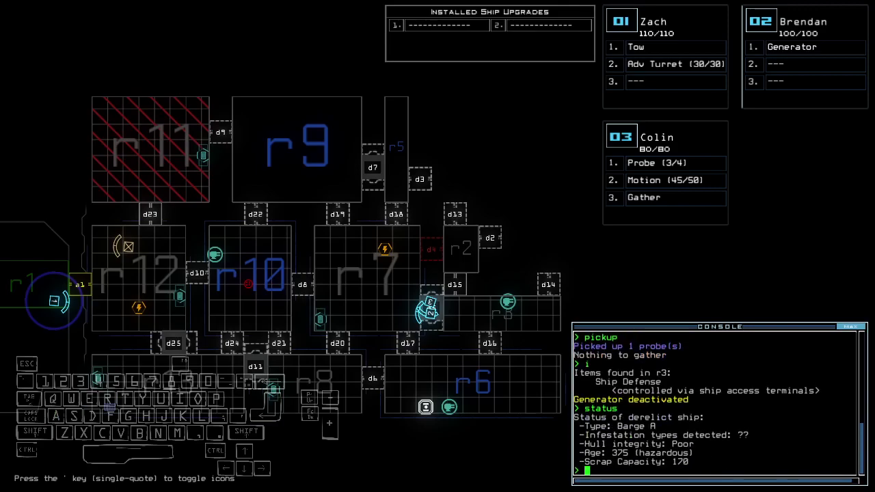
Step: Check the elapsed mission time with 'te'
key(space)
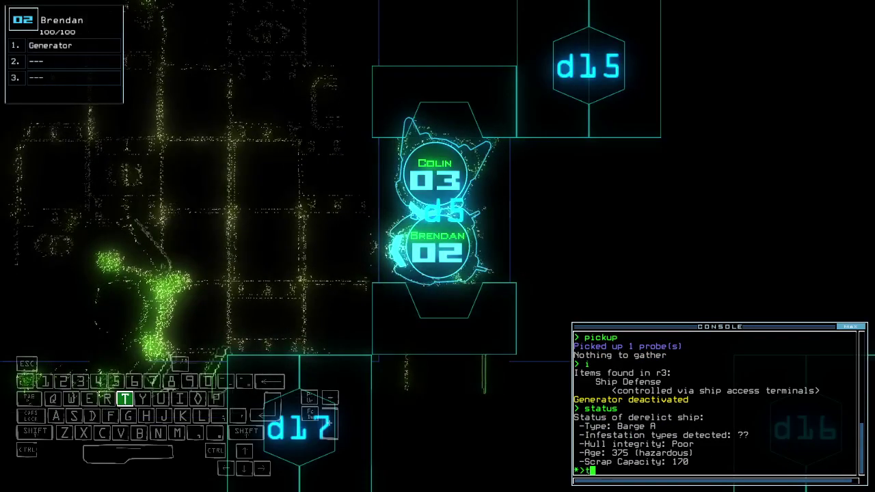
text(te)
key(Return)
text(te)
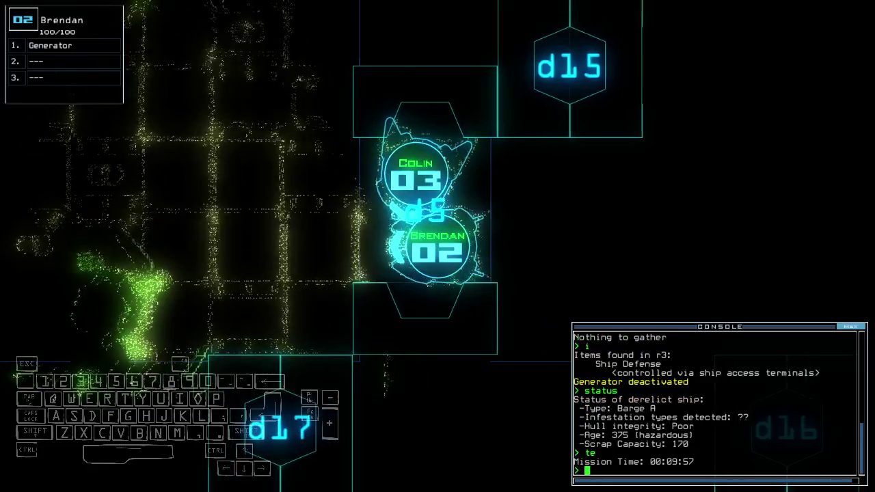
key(Return)
key(space)
text(1)
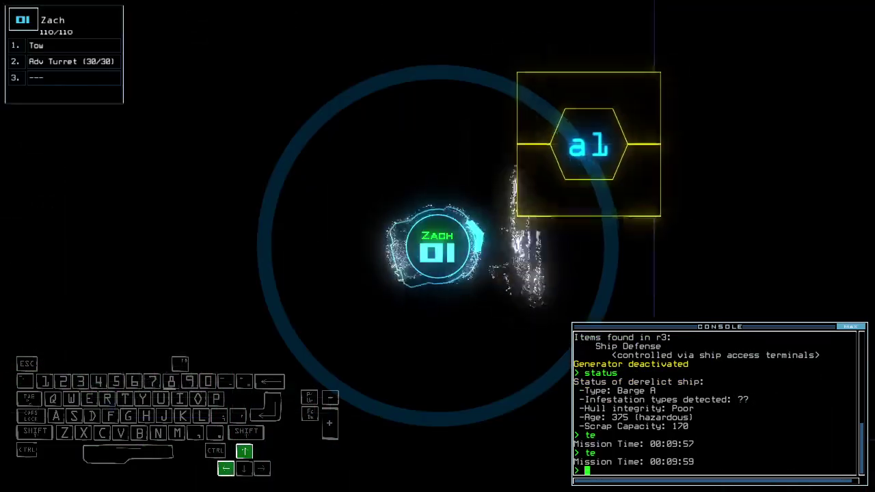
text(arr)
Step: Open r1's doors, bring Zach back toward the ship, then close them to seal airlock a1
key(Return)
key(Up)
key(Down)
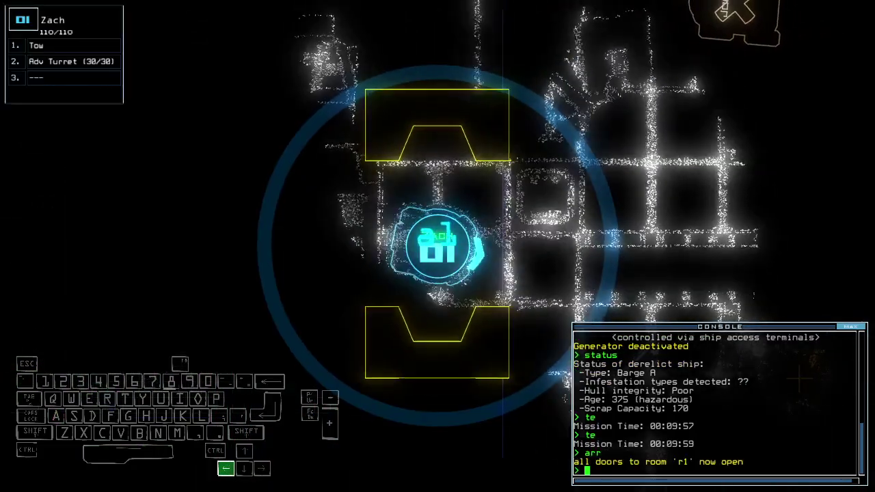
text(ra)
key(Return)
key(space)
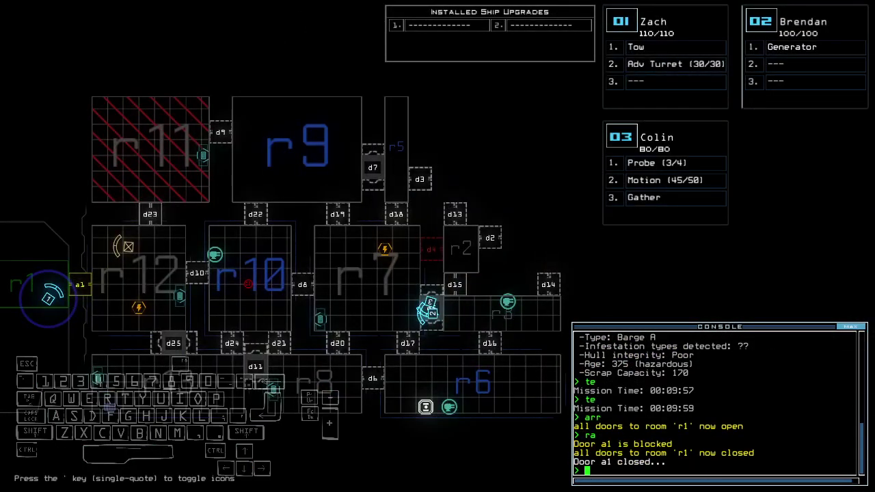
Step: Drive Brendan to the generator and reactivate it
key(2)
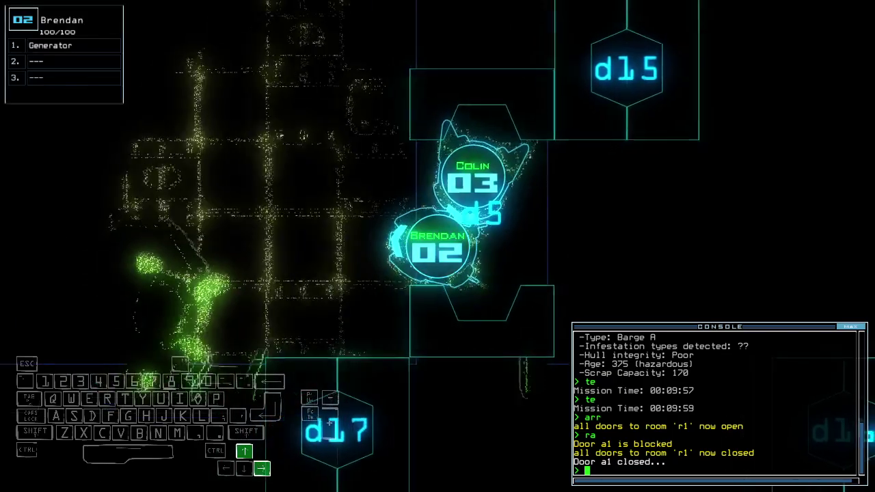
key(Up)
key(Right)
text(generator)
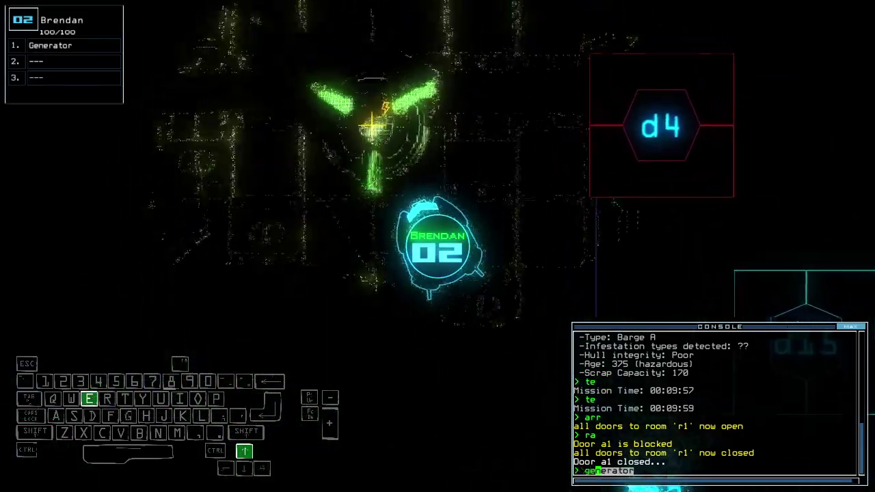
key(Return)
key(space)
text(d6)
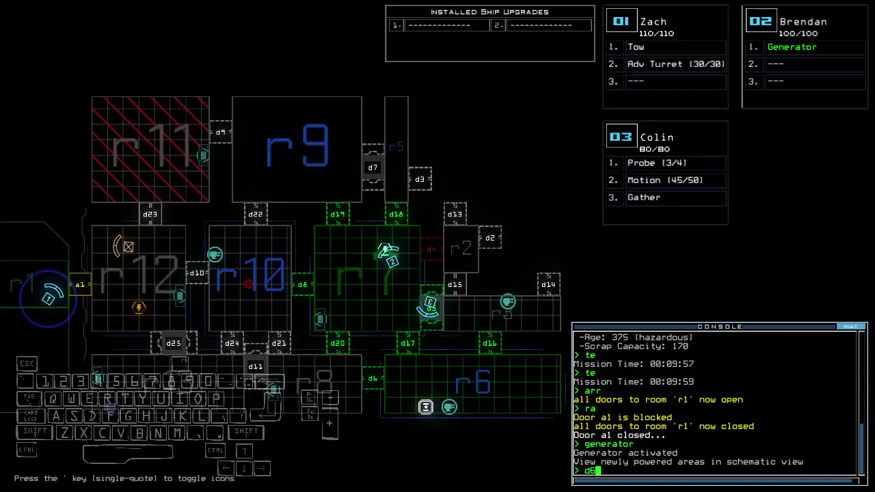
Step: Open door d6, move Colin forward and run a motion scan
key(Return)
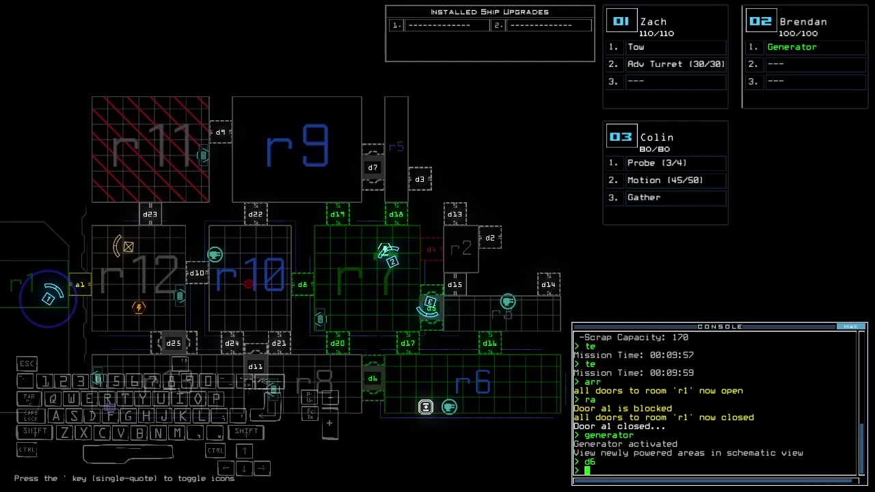
key(3)
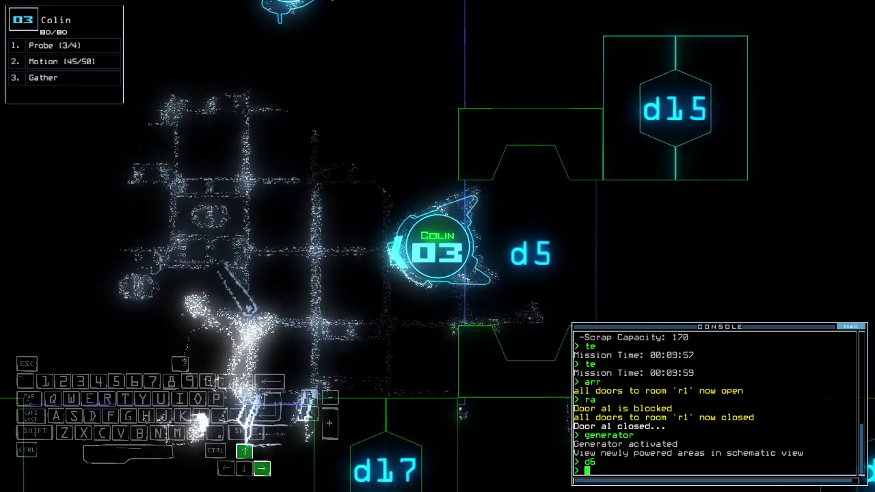
key(Up)
key(space)
text(motion)
key(Return)
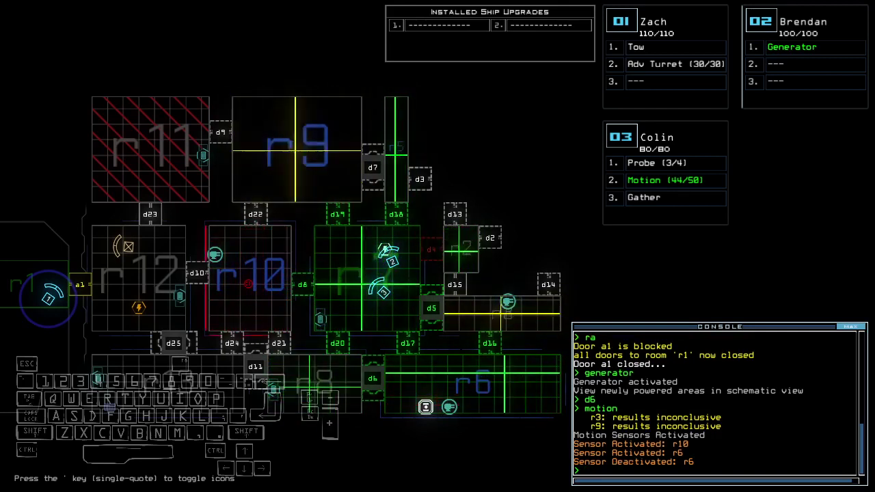
text(d6)
Step: Toggle door d6, then swap drone 2's gather module for the generator and activate it
key(Return)
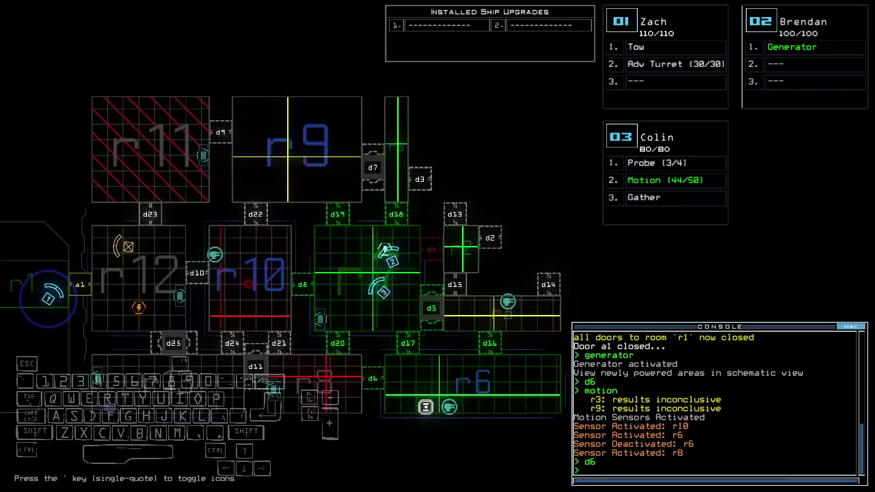
key(grave)
text(swap )
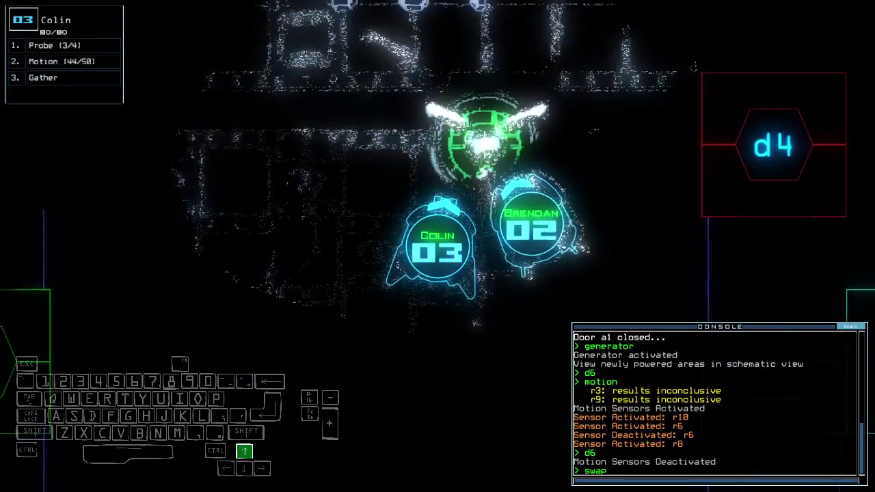
text(ga )
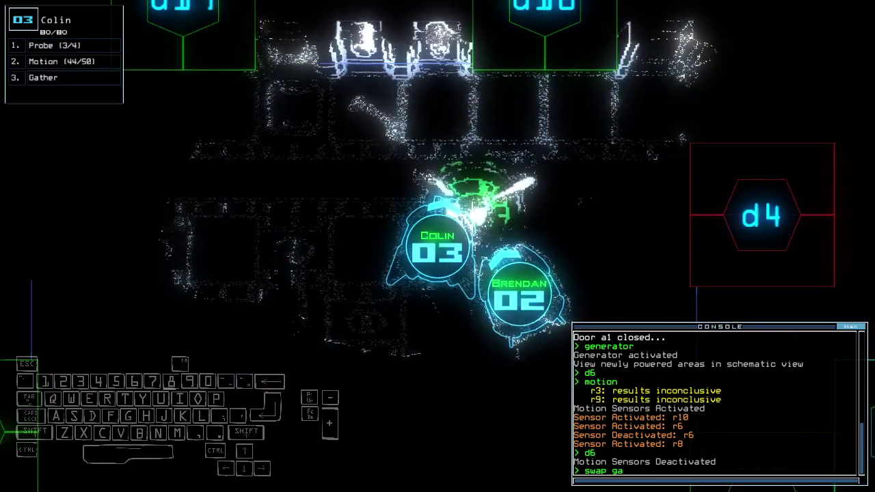
text(ge)
key(Return)
text(generator)
key(Return)
key(grave)
Step: Move the motion module to drone 2 and reactivate the generator
key(grave)
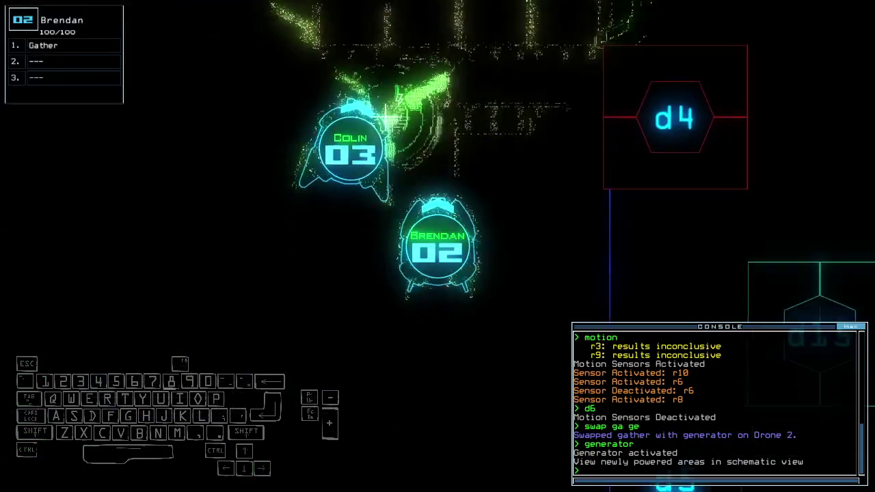
text(swap mo)
key(Return)
key(grave)
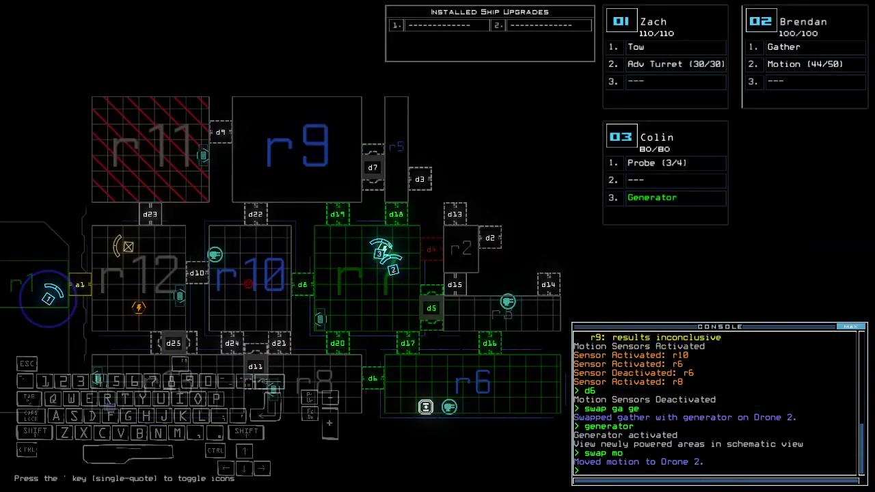
key(grave)
text(generator)
key(Return)
text(generator)
key(Return)
key(grave)
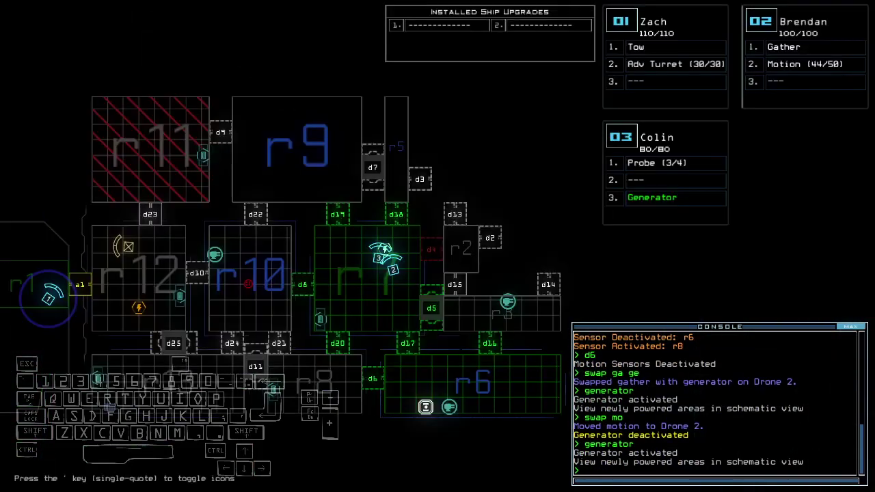
key(grave)
Step: Drive Brendan up to door d16 and open it
key(Up)
key(Up)
key(Up)
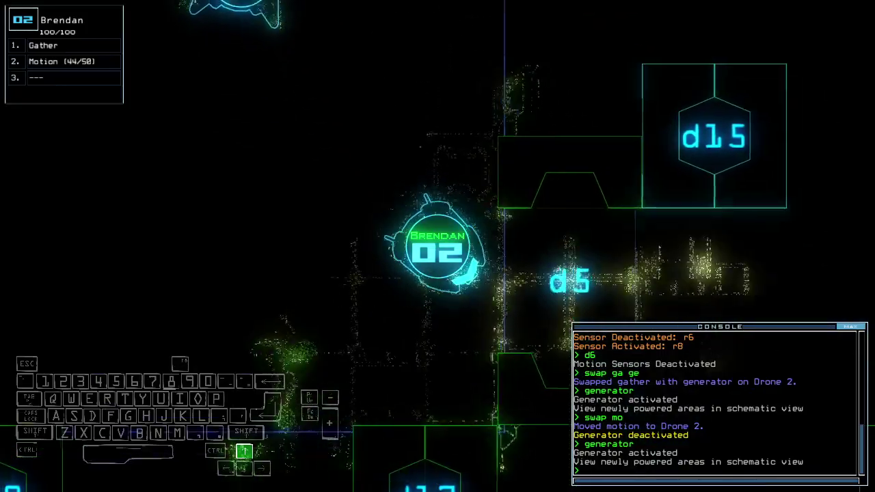
key(Up)
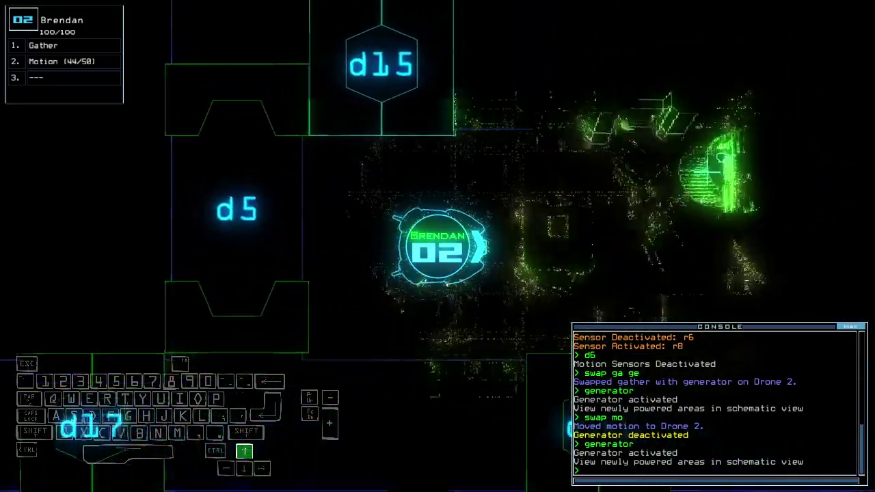
key(Up)
text(d16)
key(Return)
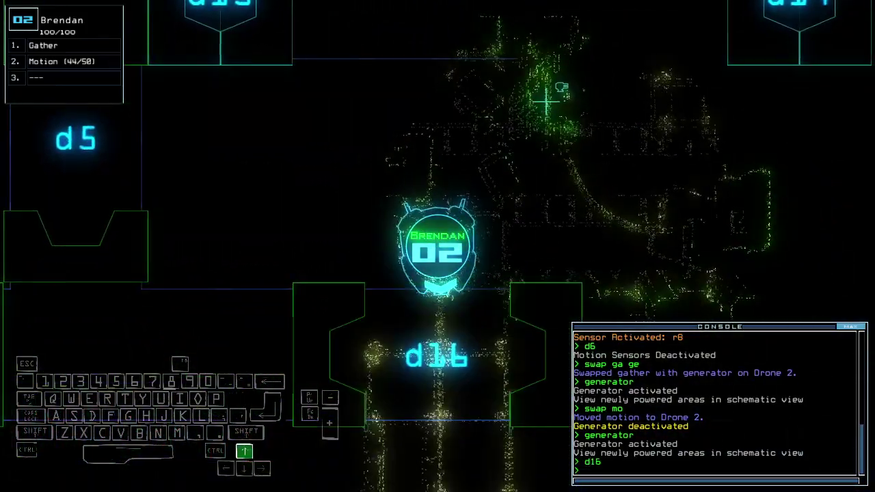
key(Up)
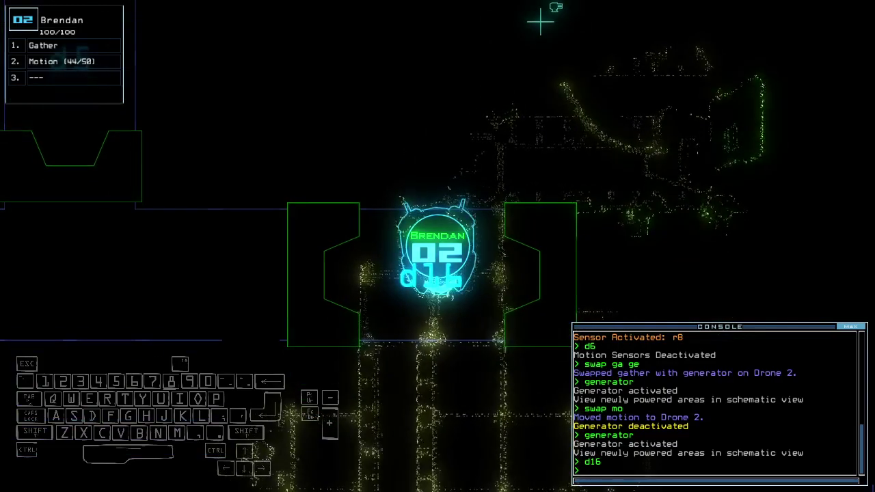
Step: Steer drone 2 away from d16 toward door d17 and open d17
key(space)
key(3)
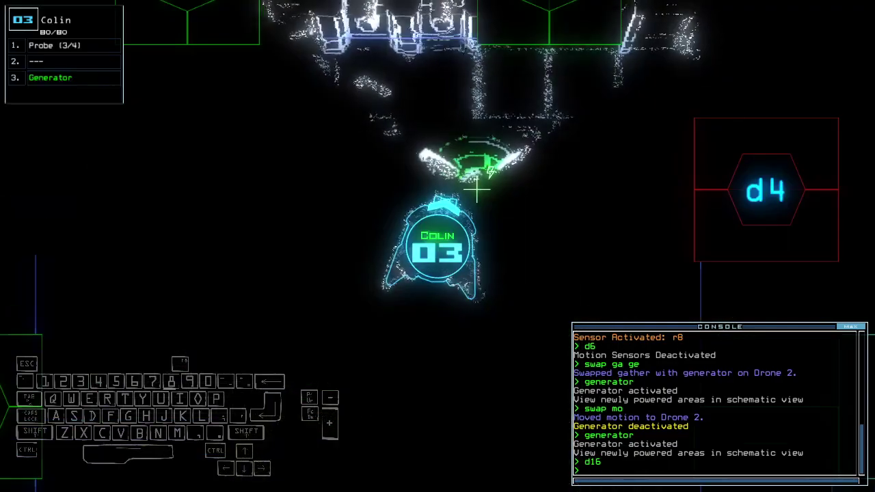
key(space)
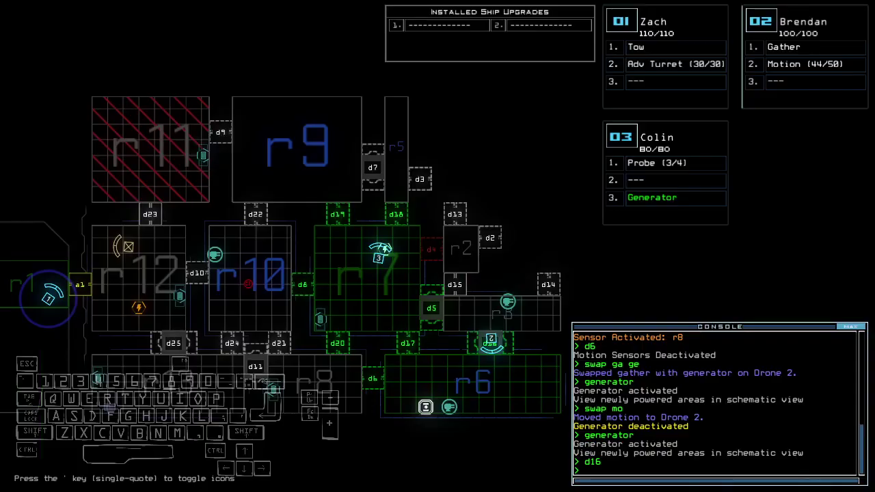
key(2)
key(Down)
key(Down)
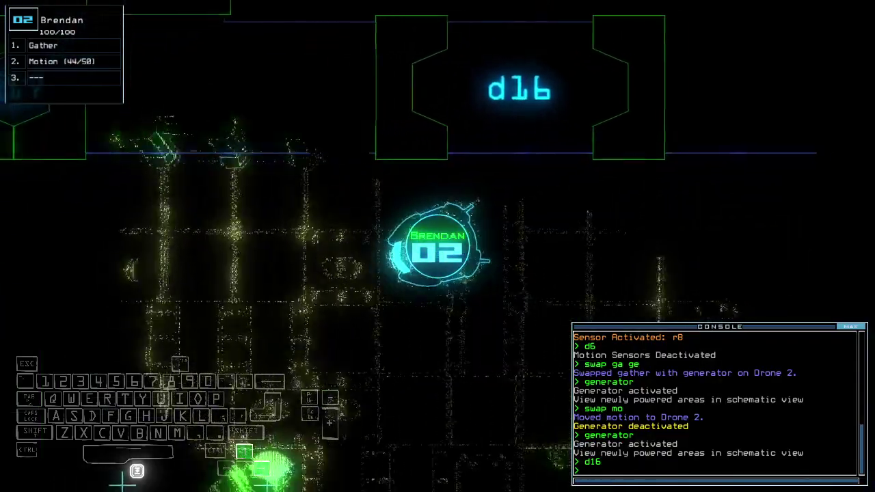
key(Up)
key(Up)
key(Up)
text(d17)
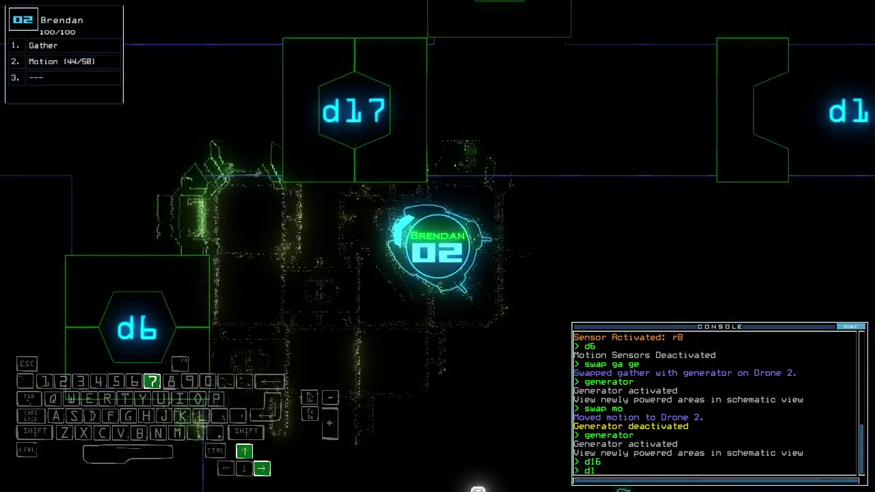
key(Return)
text(generator 3)
Step: Switch drone 3's generator off and back on, then check the schematic and drone 2's camera
key(Return)
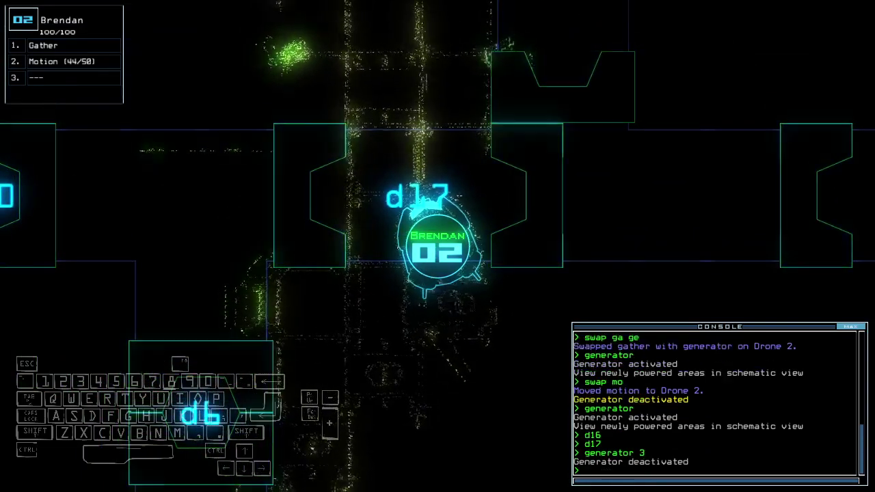
text(3)
key(Return)
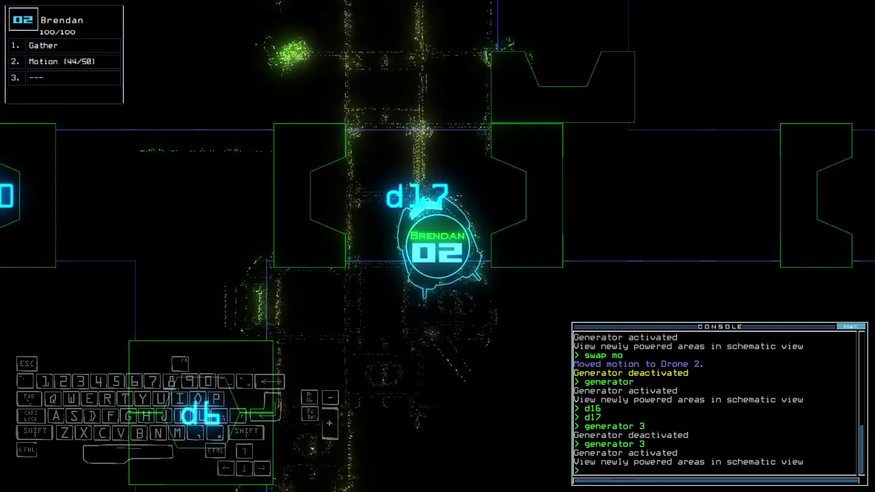
key(space)
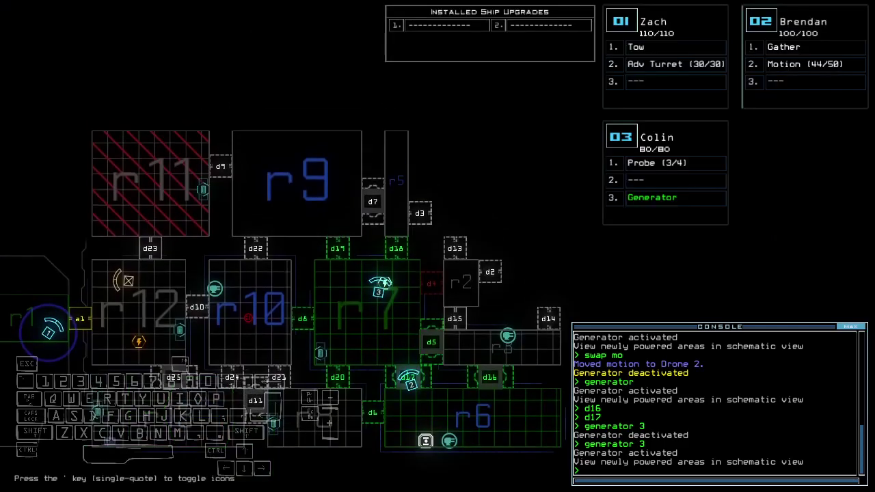
key(space)
key(space)
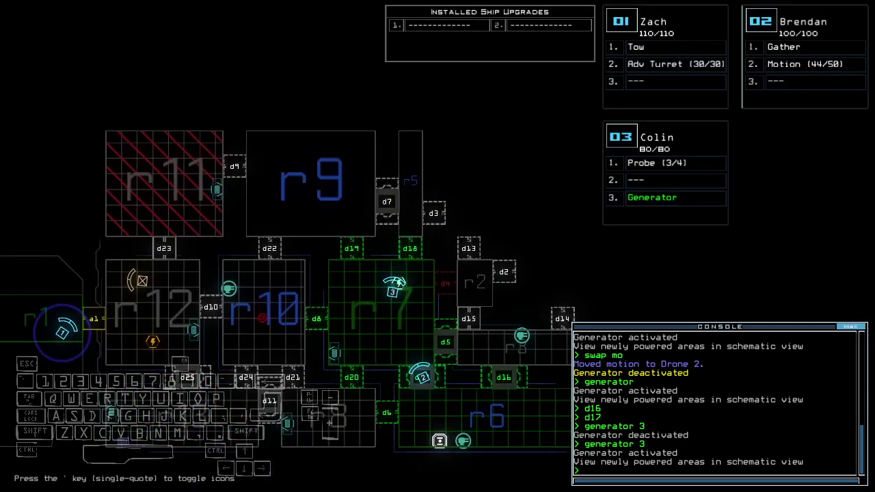
key(space)
key(space)
key(2)
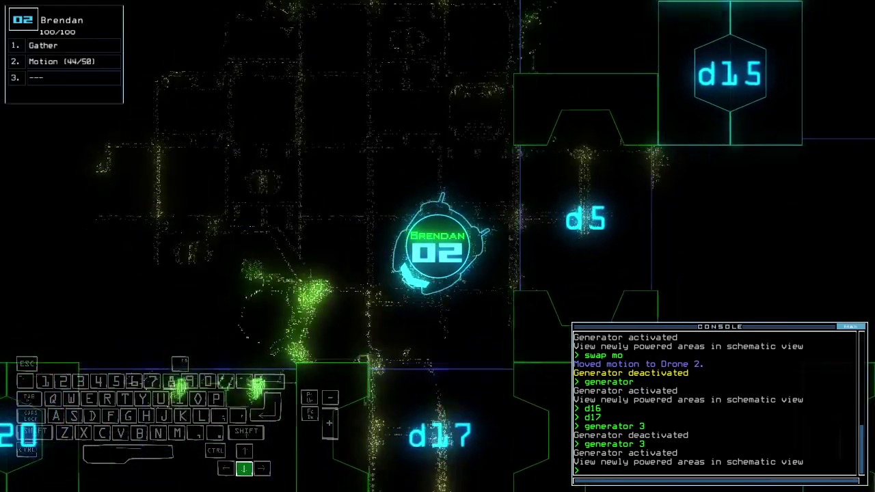
key(space)
text(motion)
Step: Run a motion scan and track movement in r10, r5 and r8 as door d8 is attacked
key(Return)
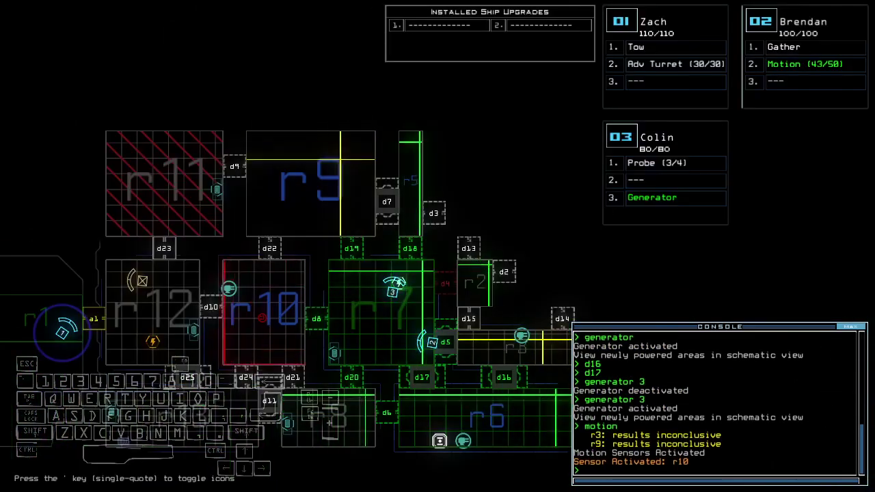
text( d19)
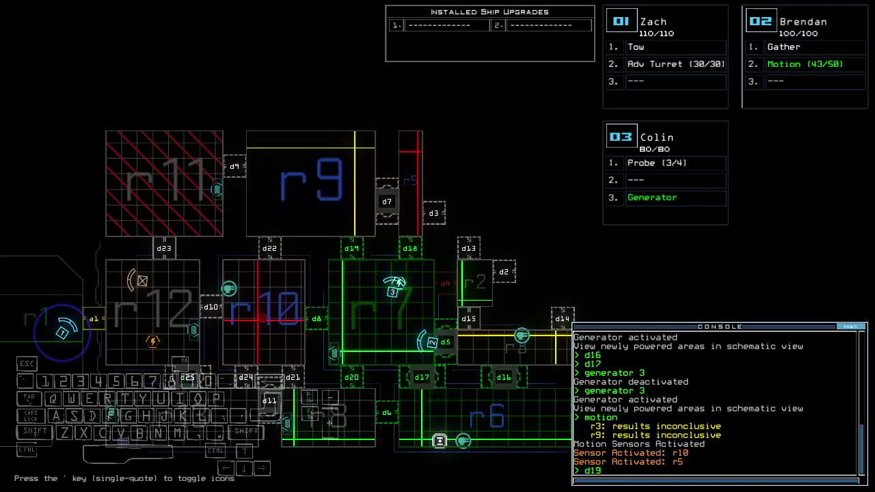
key(Right)
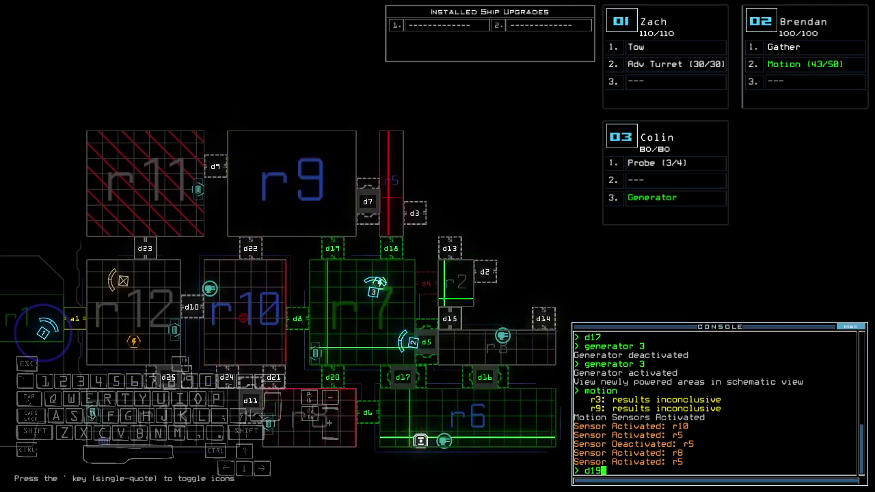
text(2)
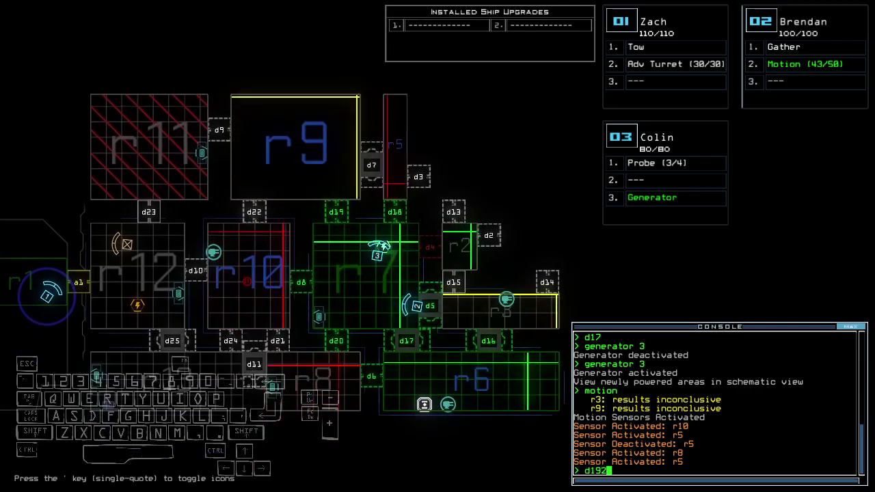
key(Return)
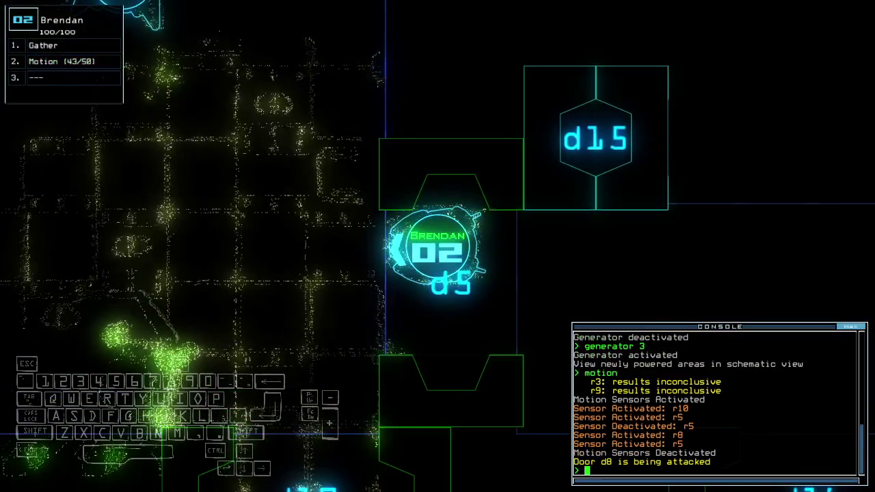
key(space)
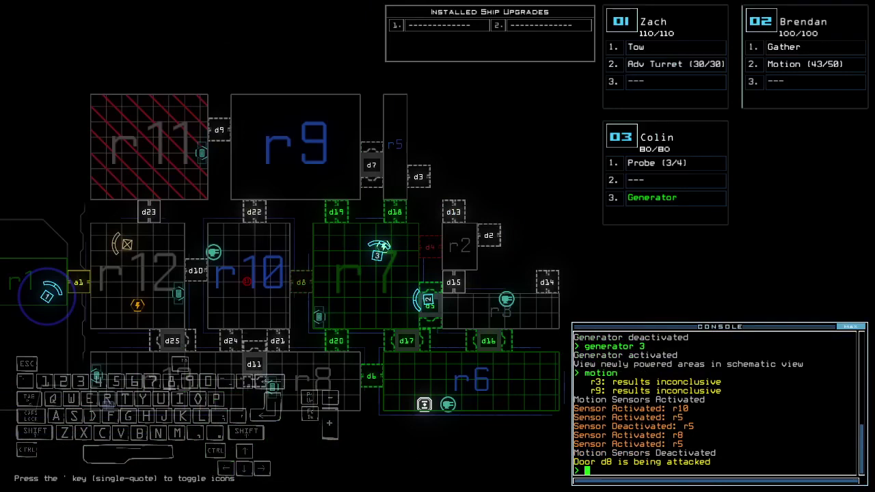
Step: Check drone 2's camera, then switch to drone 3 and back it up
key(2)
key(space)
key(3)
key(Down)
key(Down)
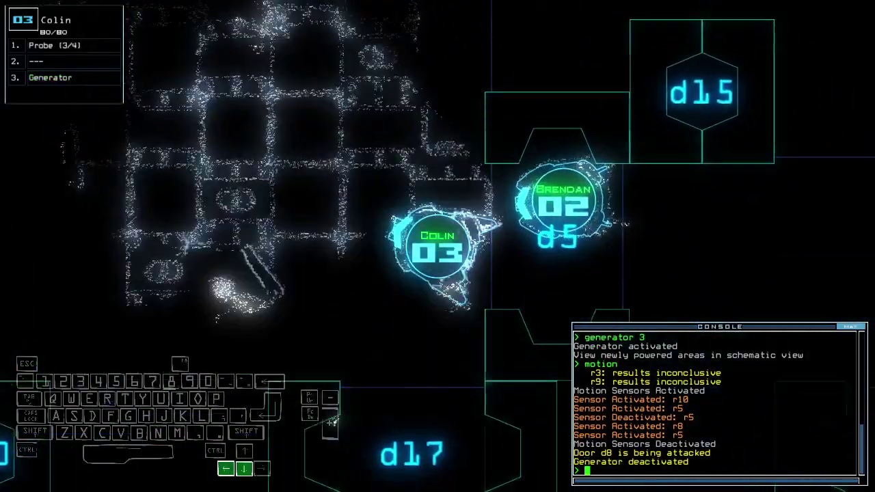
Step: Open all doors to room r1 and drive drone 1 forward and left
key(space)
text(1arr)
key(Return)
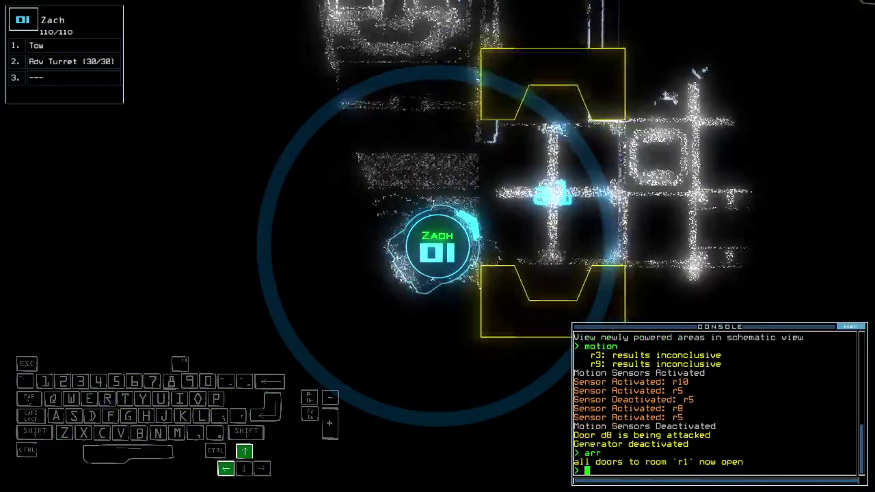
key(Up)
key(Up)
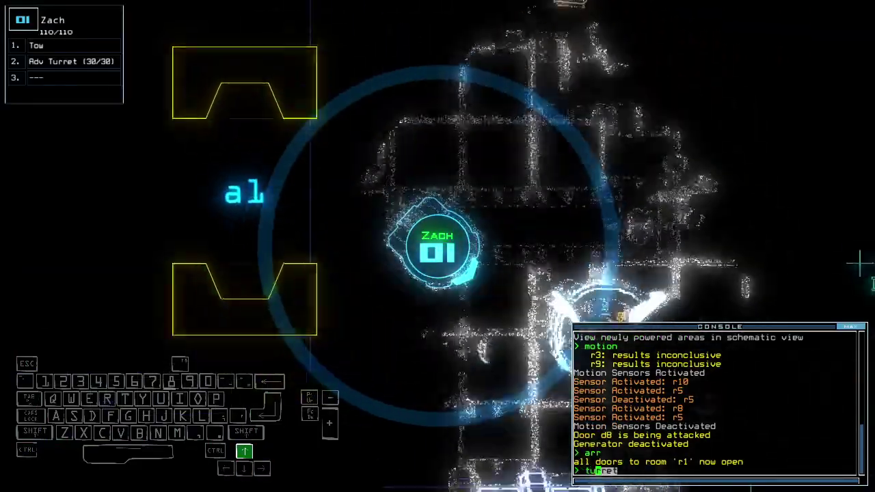
key(Left)
text(tu)
Step: Arm drone 1's advanced turret and steer it toward airlock a1
key(Tab)
key(Return)
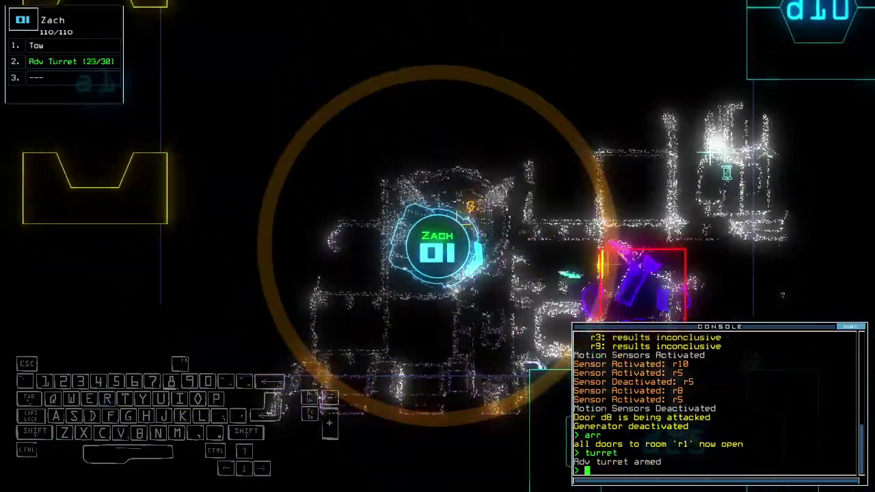
key(Down)
key(Right)
key(Left)
text(te)
key(Return)
Step: Check the elapsed mission time and peek at drone 3's camera
key(Down)
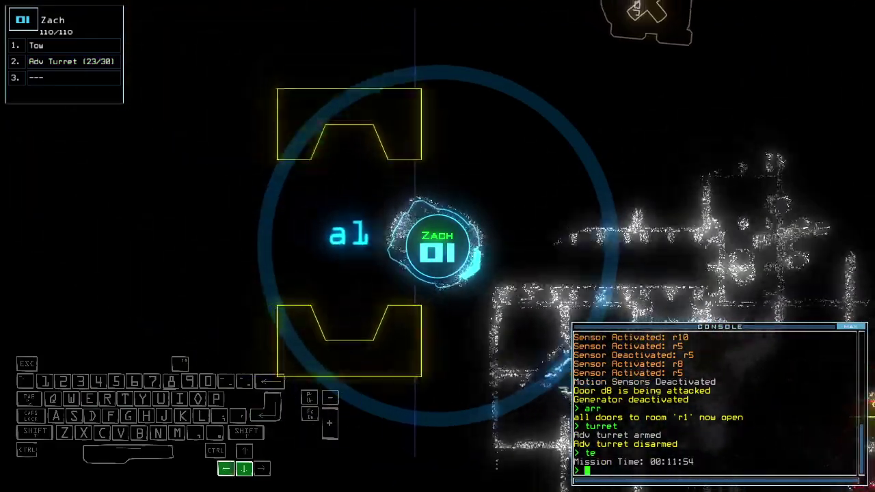
key(space)
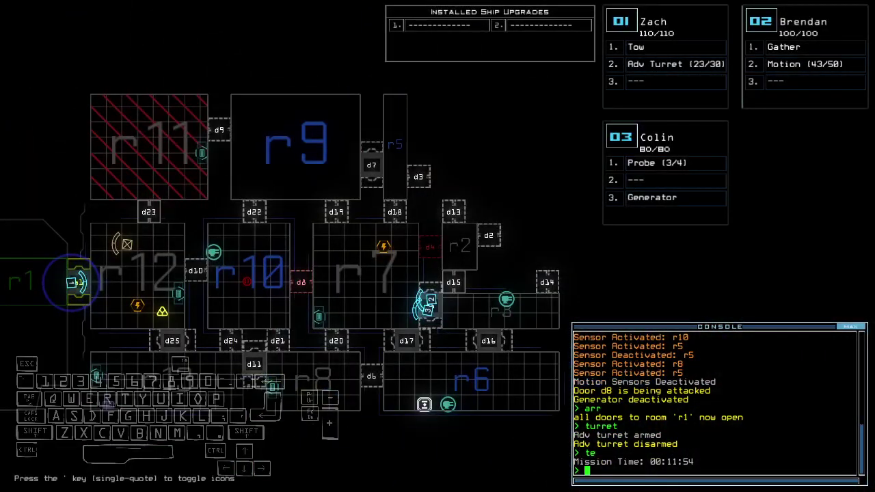
key(3)
key(space)
text(2te)
Step: Recheck mission time, drive drone 2 forward, and try starting drone 3's generator
key(Return)
key(Up)
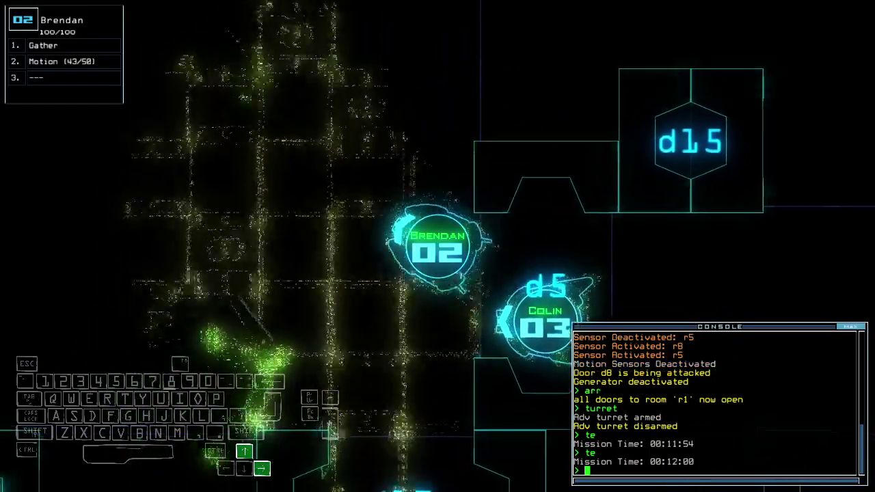
key(Up)
text(generator)
key(Return)
key(space)
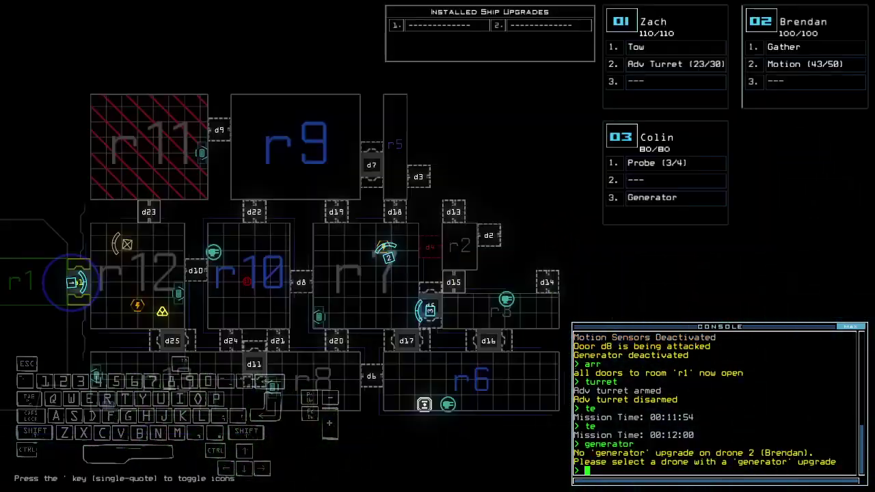
text(3generator)
key(Return)
key(space)
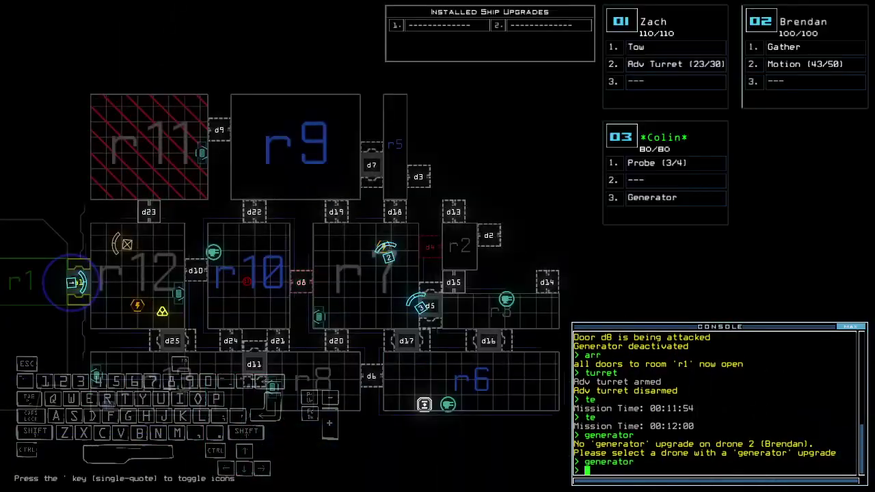
text(d2)
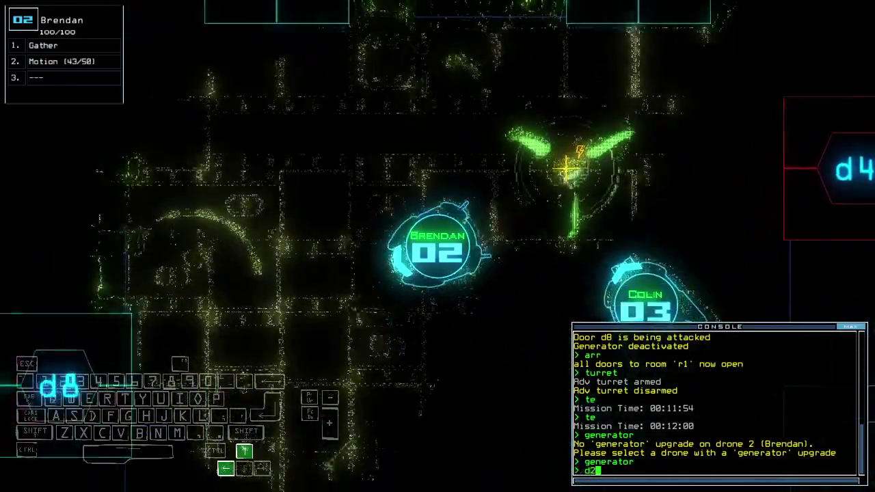
text(d2 d20)
key(space)
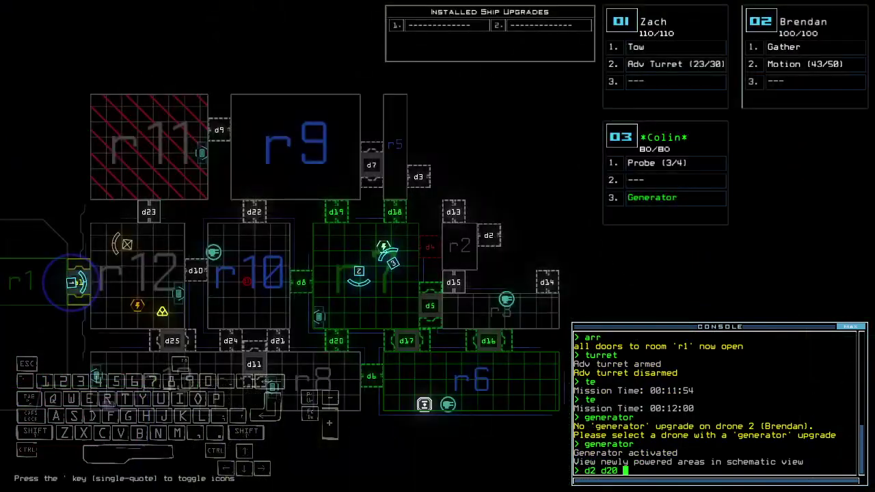
text(20)
Step: Open door d20, recall the drones toward r1, and check drones 2 and 3
key(Return)
text(nd)
key(Return)
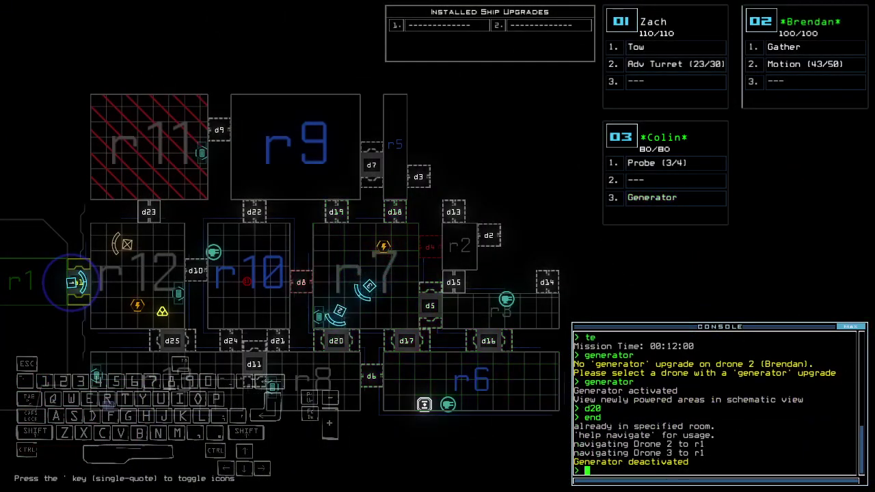
key(space)
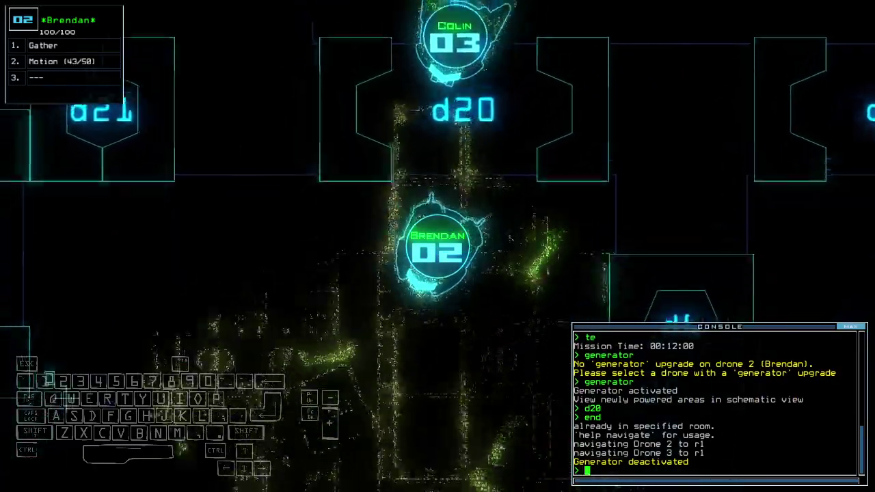
key(3)
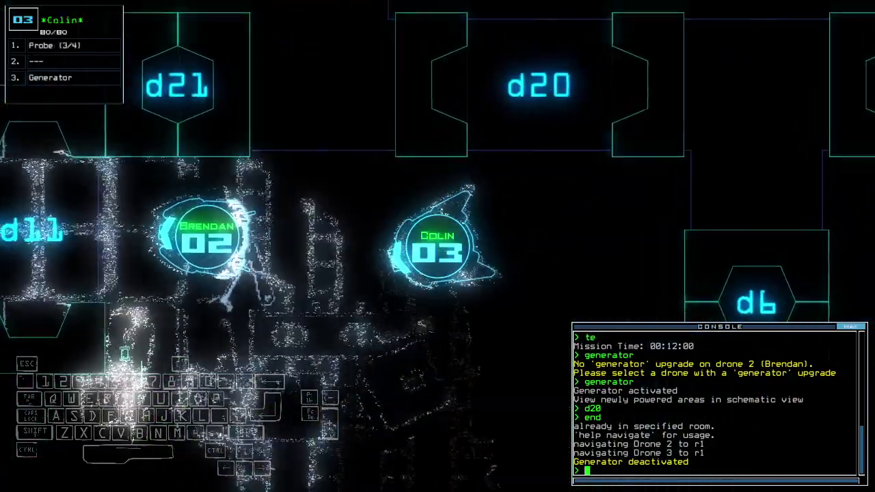
key(space)
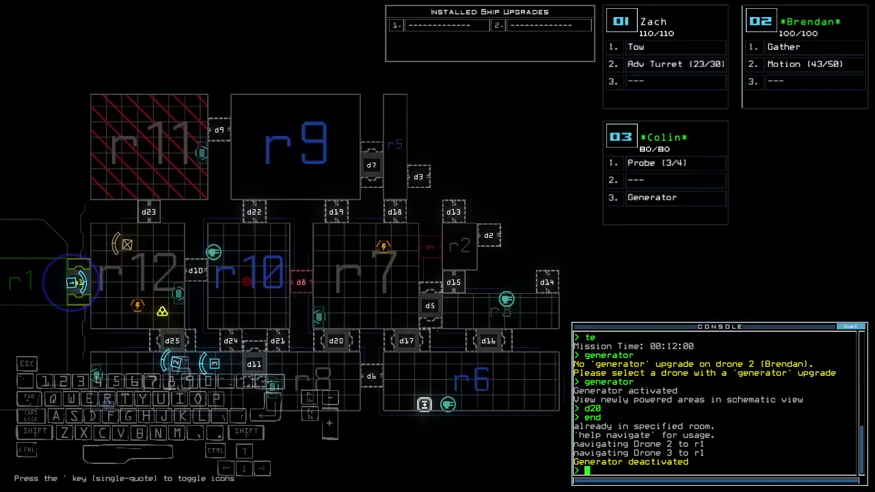
Step: Turn on Colin's generator, open door d10, then close all four open doors
key(space)
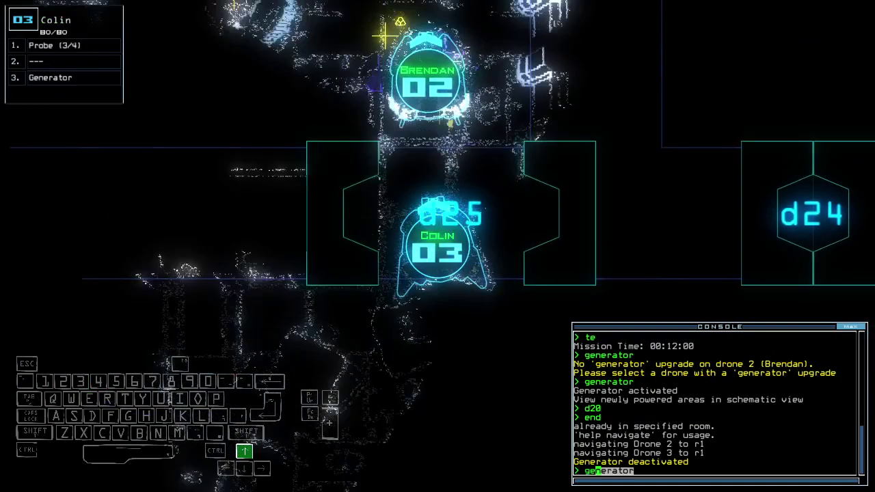
text(generator 3)
key(Return)
key(space)
key(Return)
text(cccc)
key(Return)
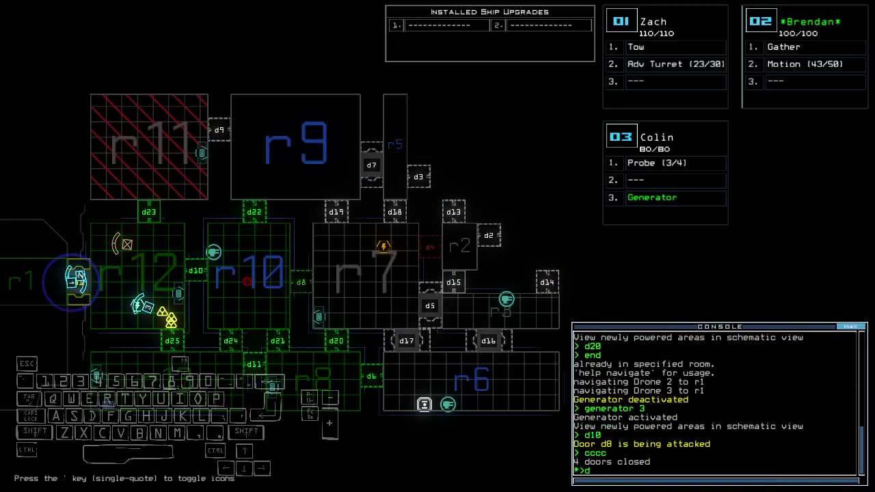
text(4)
Step: Open door d24, then close the one remaining open door with 'cccc'
key(Return)
text(2)
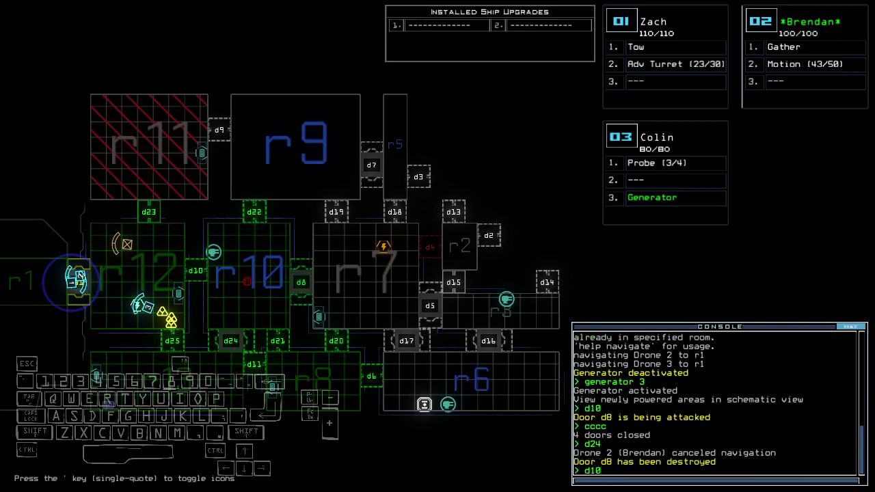
key(Return)
key(Return)
text(cccc)
key(Return)
Step: Check Colin's camera, then drive Brendan forward toward door d25
key(Tab)
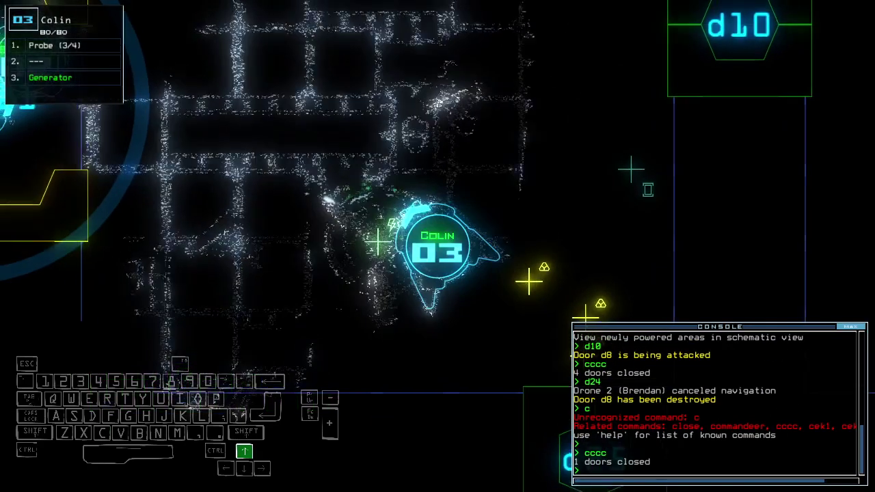
key(Tab)
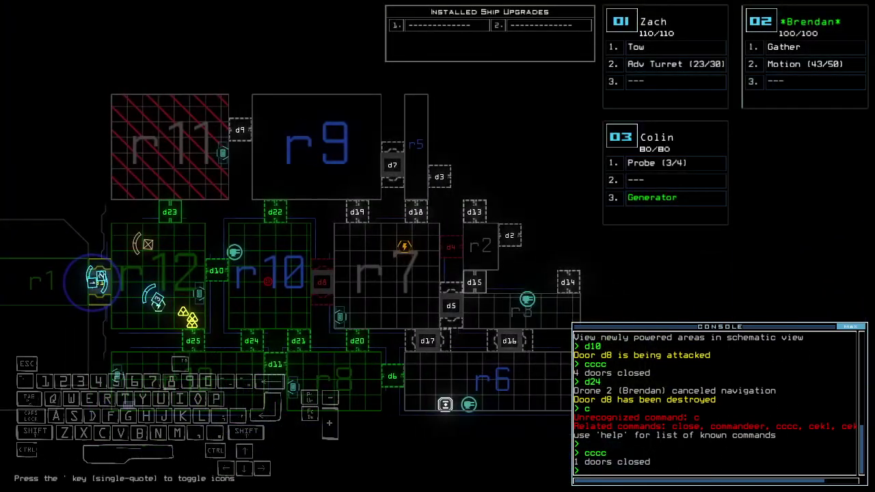
key(Tab)
key(Up)
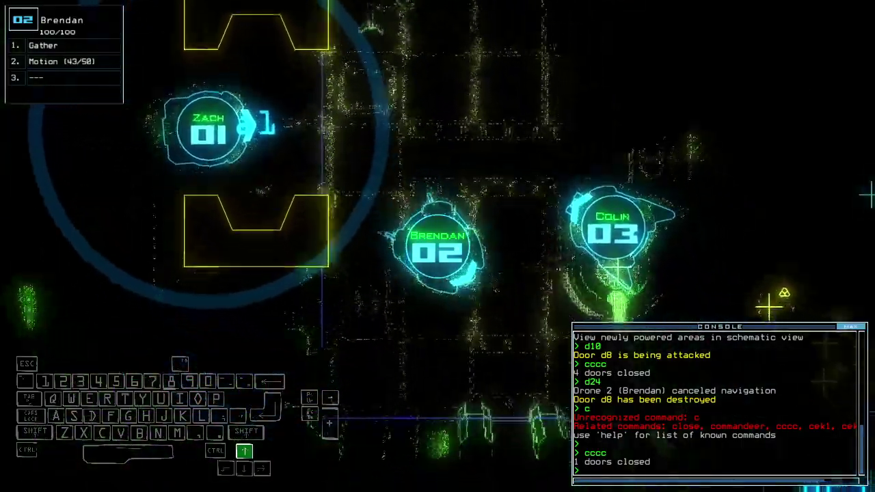
text(g)
Step: Gather two batches of scrap beside door d25 with Brendan using 'g'
key(Return)
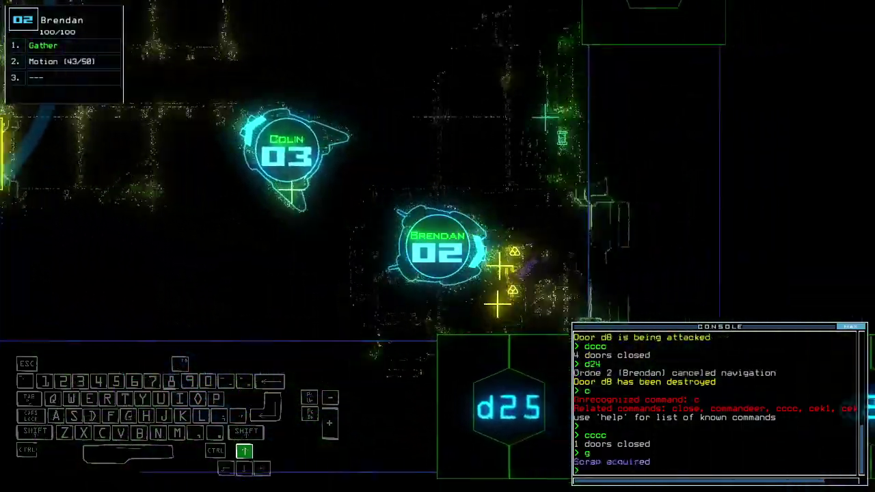
key(Tab)
text(g)
key(Return)
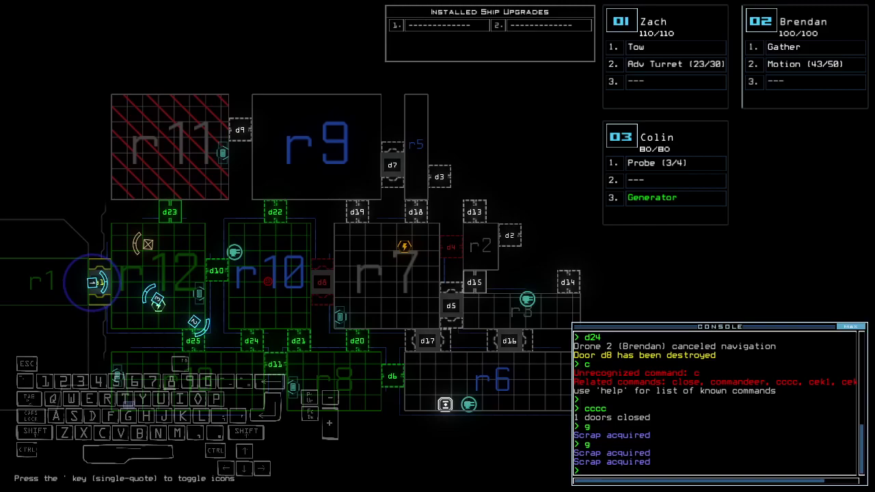
Step: Steer Brendan left to door d25, open it, and drive through
key(2)
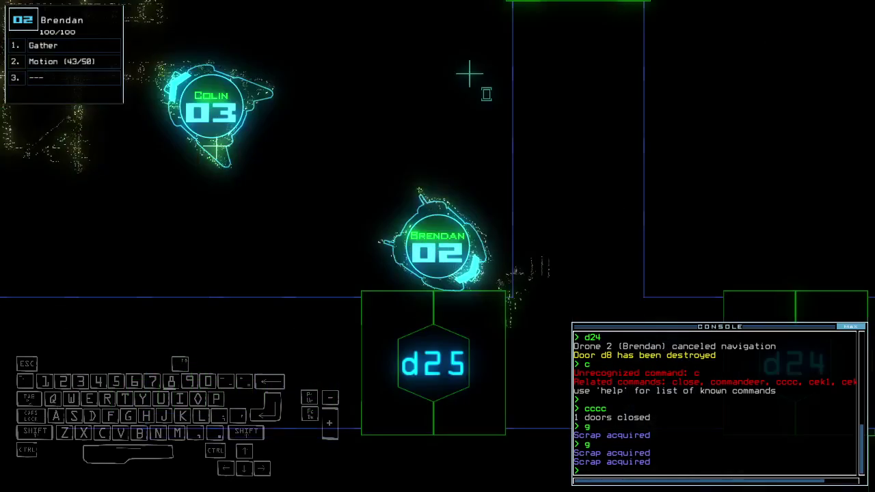
key(Up)
key(Left)
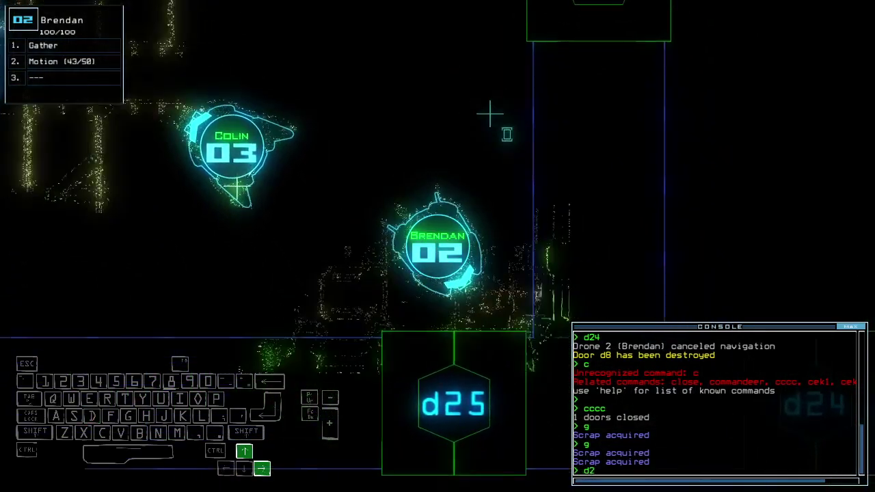
text(d25)
key(Return)
key(Up)
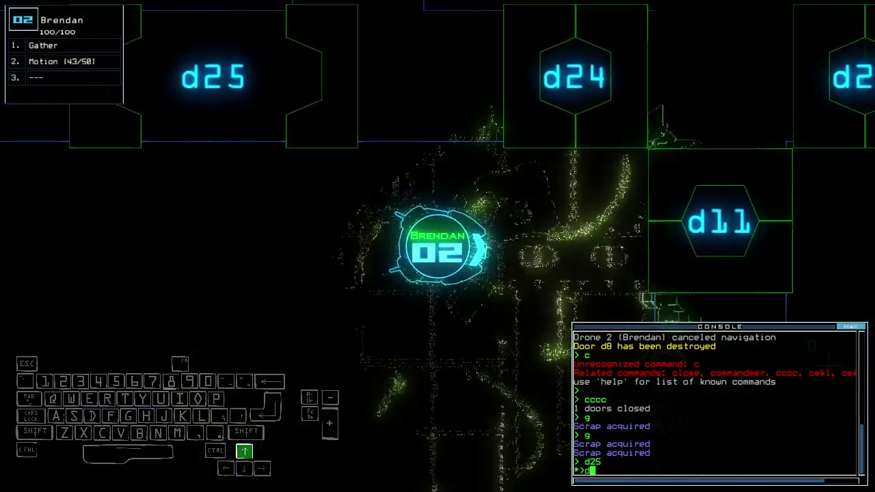
text(11)
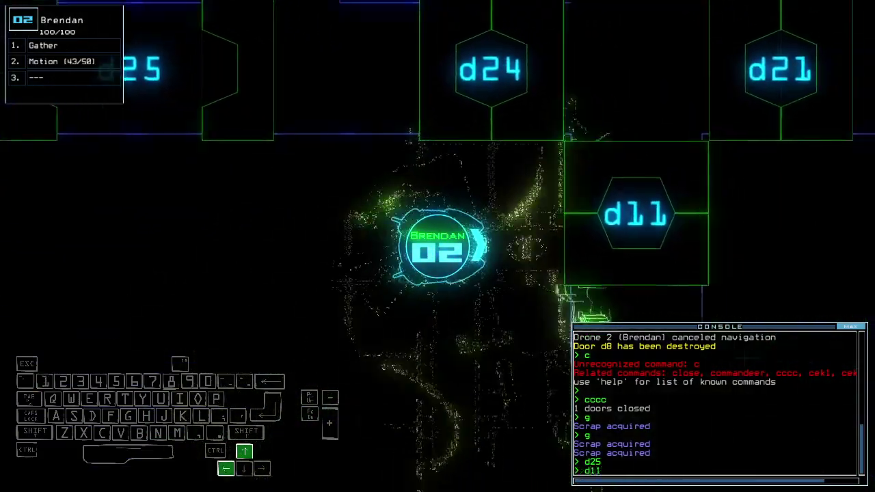
Step: Open door d11 and drive Brendan right and forward beyond it
key(Return)
key(space)
key(Right)
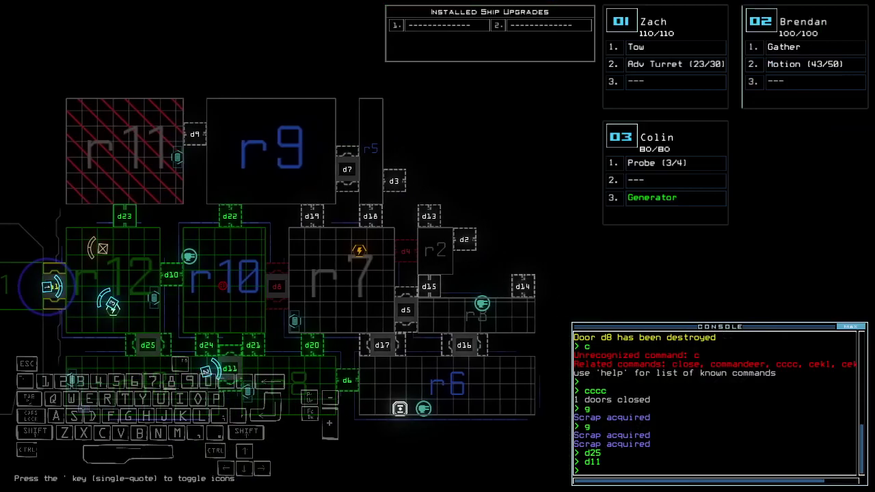
key(Up)
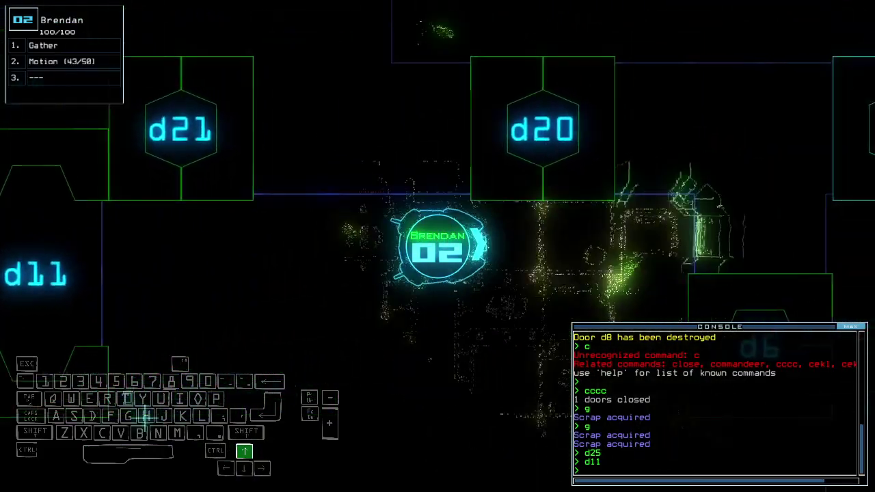
key(Tab)
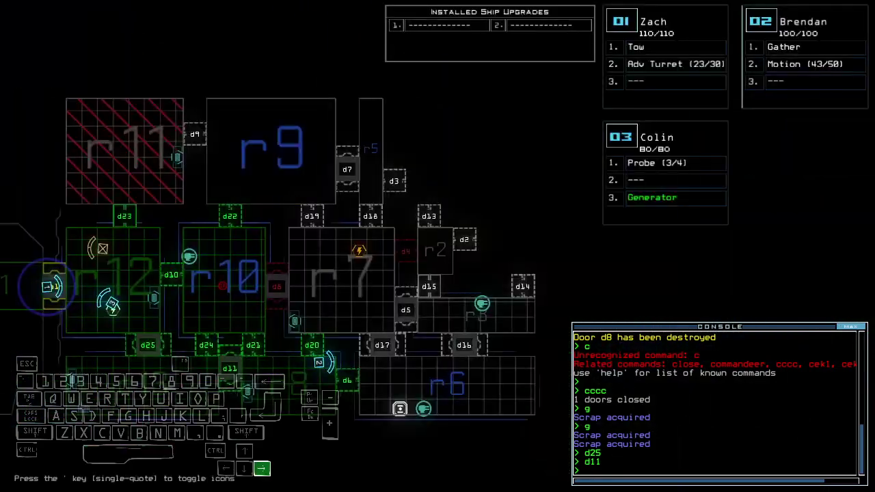
key(Right)
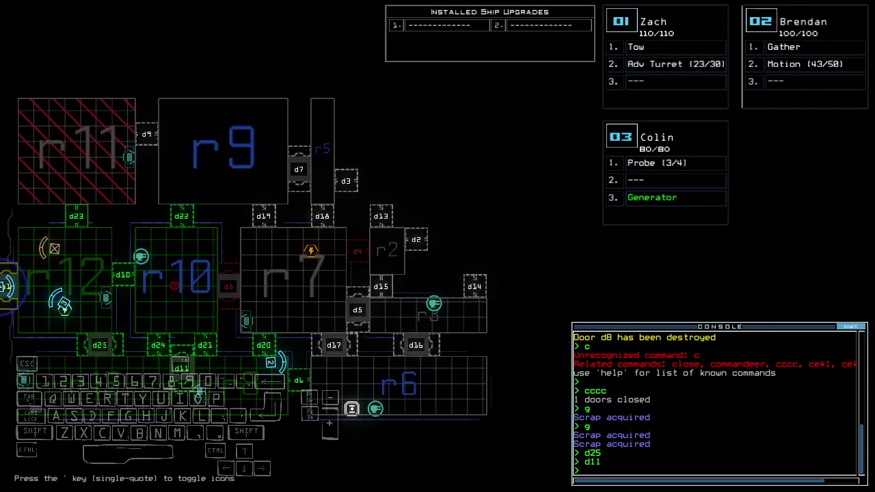
key(2)
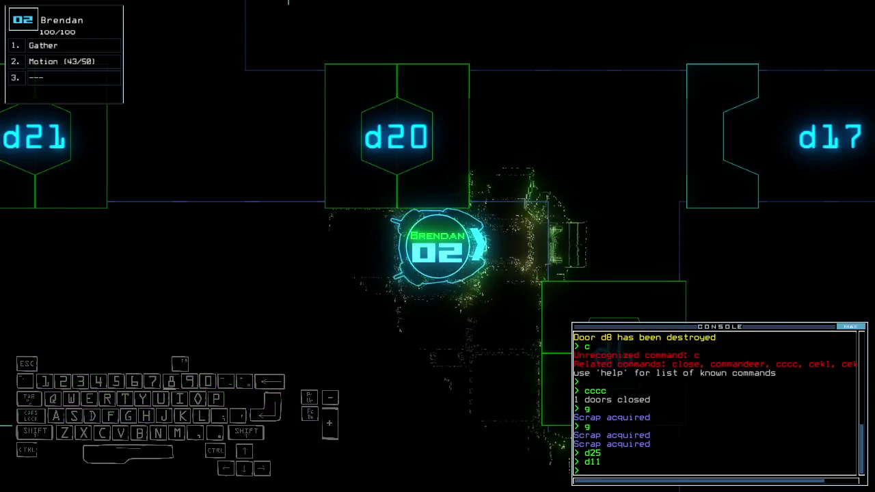
key(Tab)
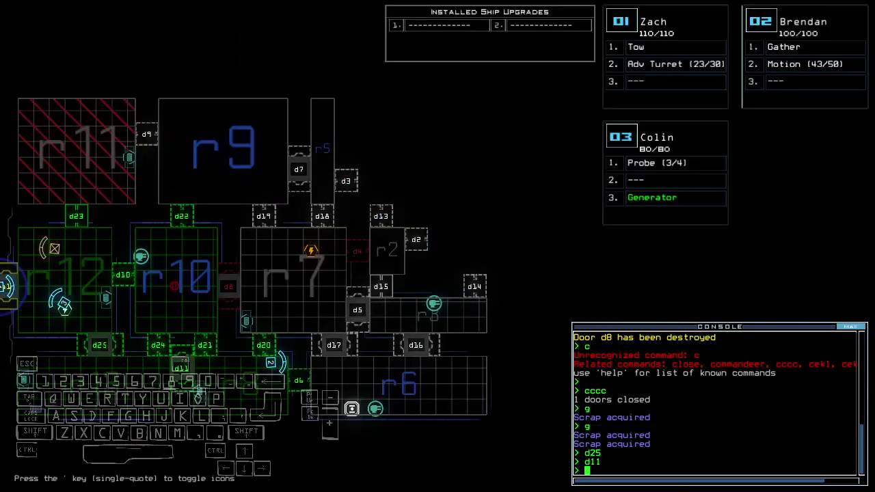
key(Left)
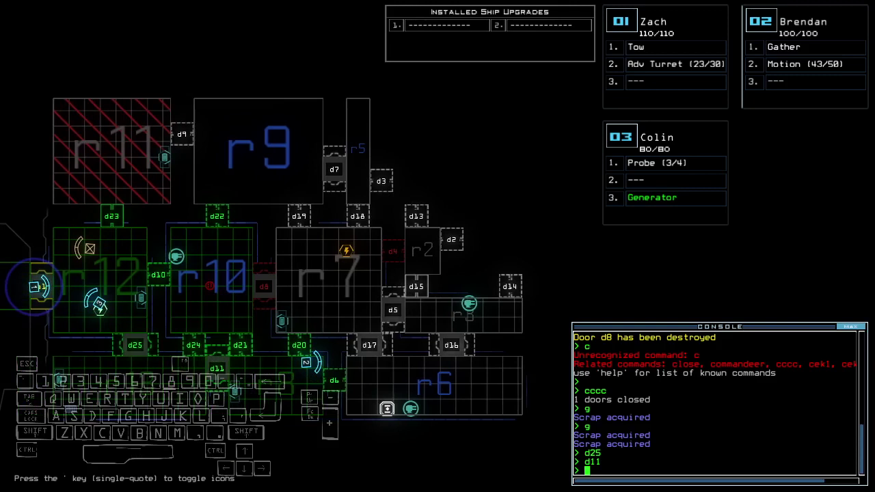
key(Left)
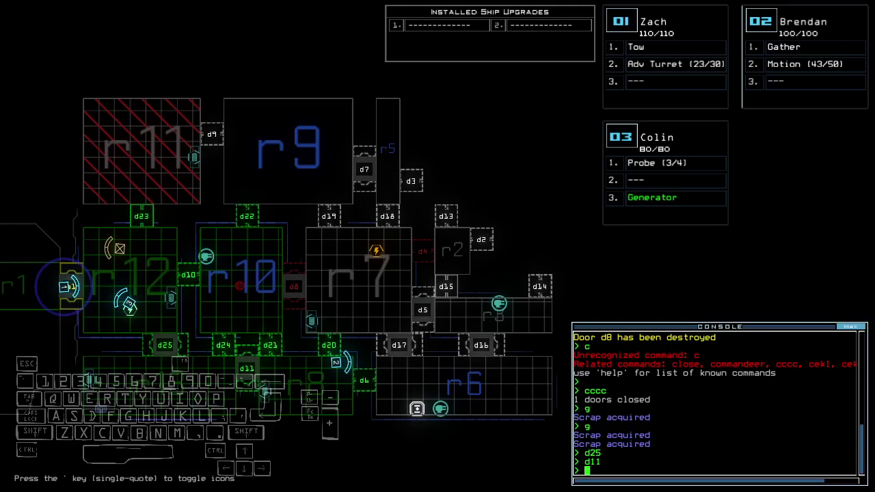
Step: Drive Zach left toward the ship and nudge Brendan into position
key(2)
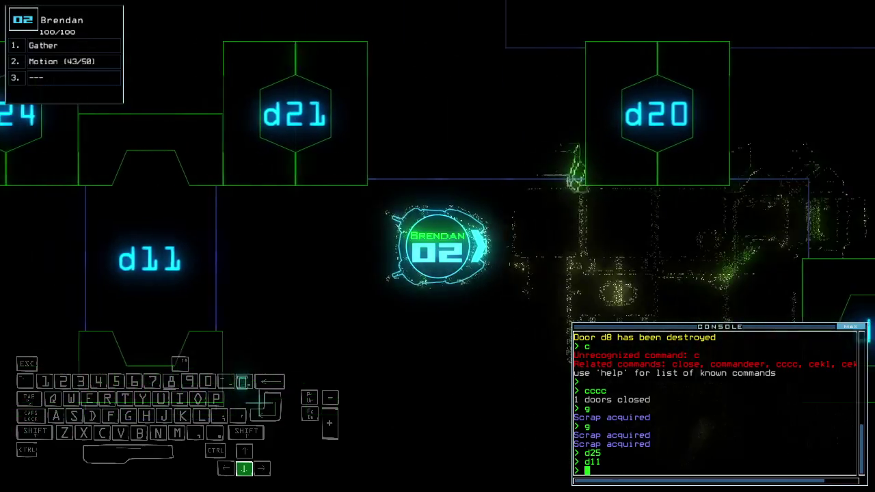
key(Left)
key(space)
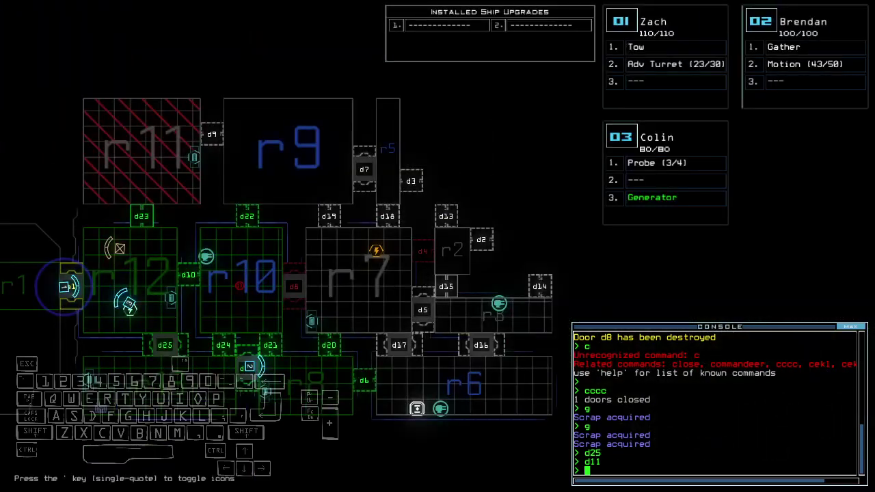
key(Left)
key(1)
key(Left)
key(space)
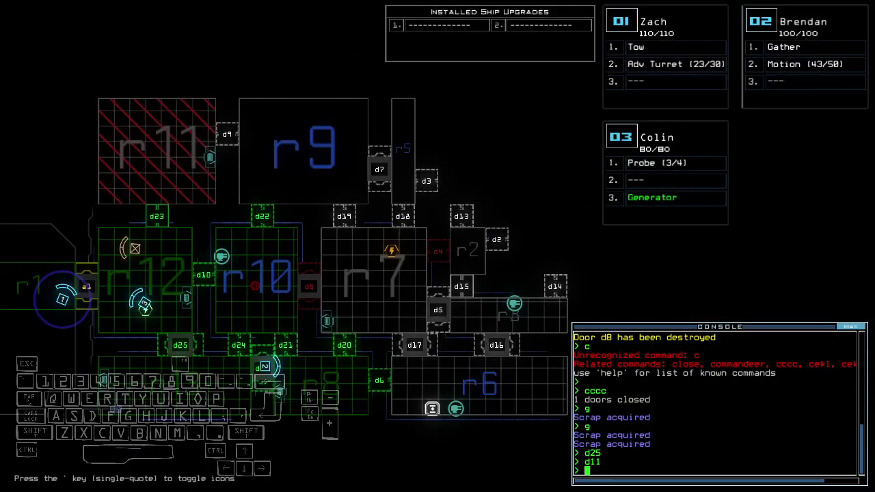
key(2)
key(Left)
key(space)
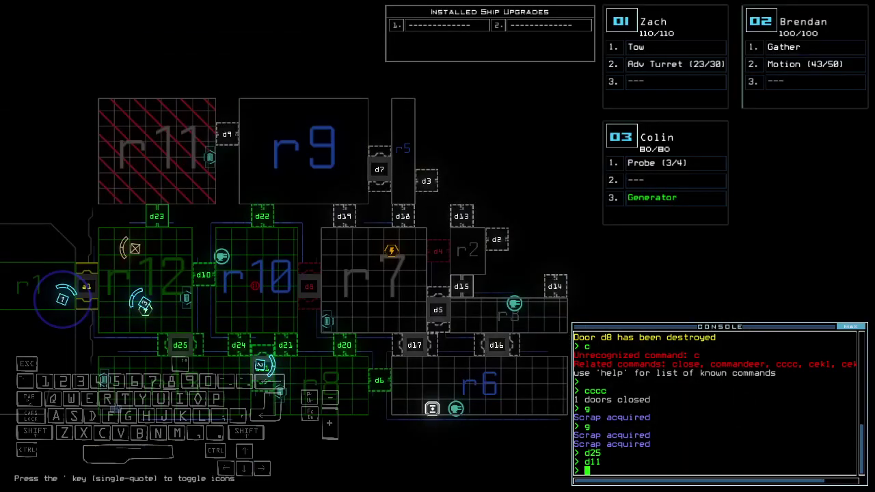
Step: Switch Colin's generator off and drive Colin down toward door d25
key(3)
key(Left)
key(g)
key(Down)
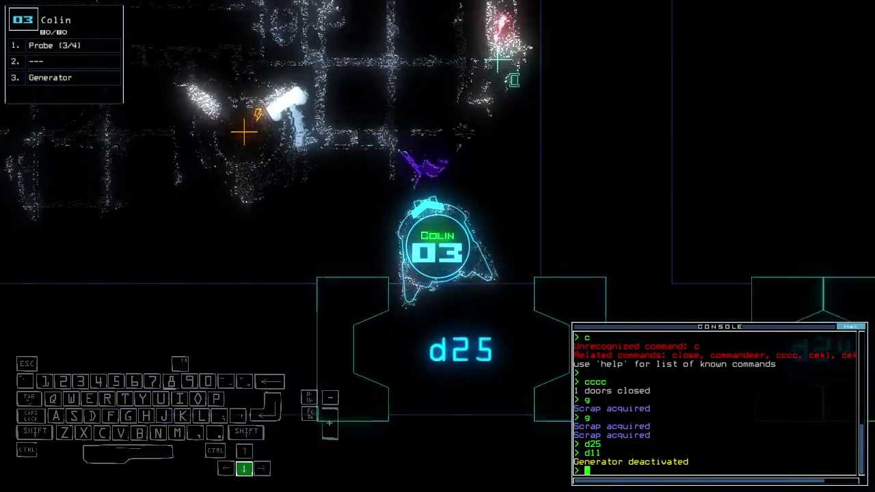
key(space)
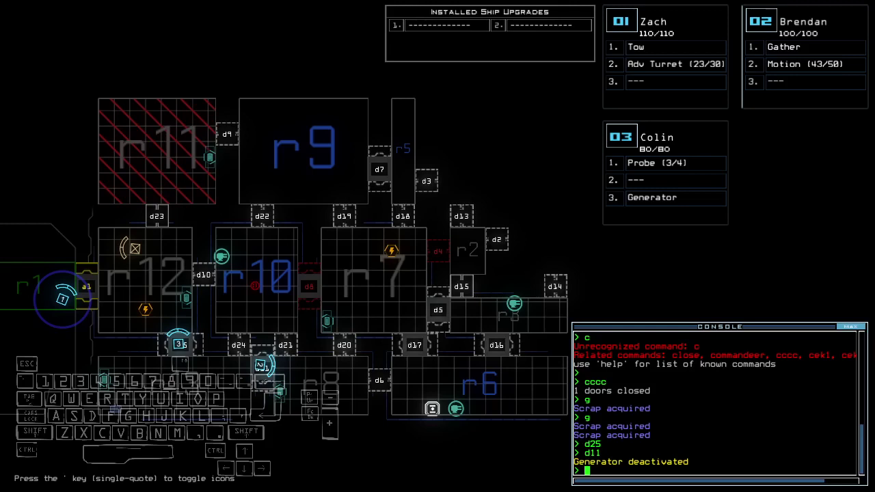
text(te)
Step: Check the mission time and swap the Tow upgrade into Zach's third slot
key(Return)
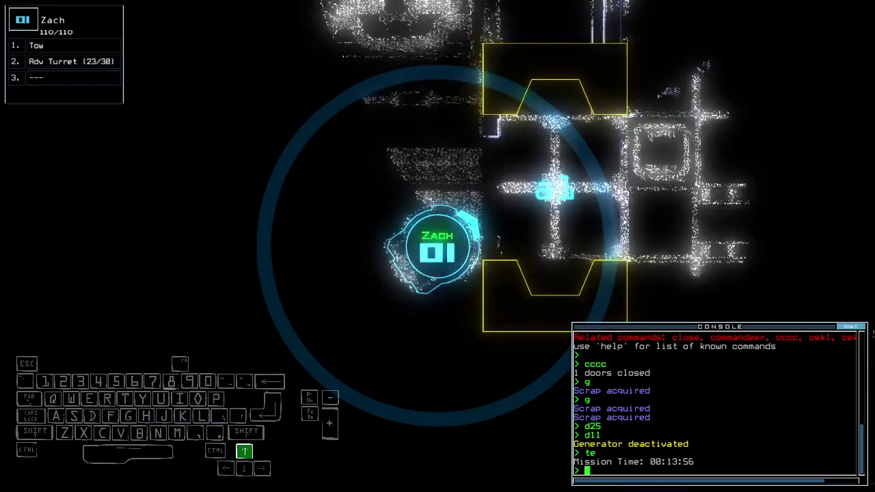
text(swap)
key(Return)
key(Escape)
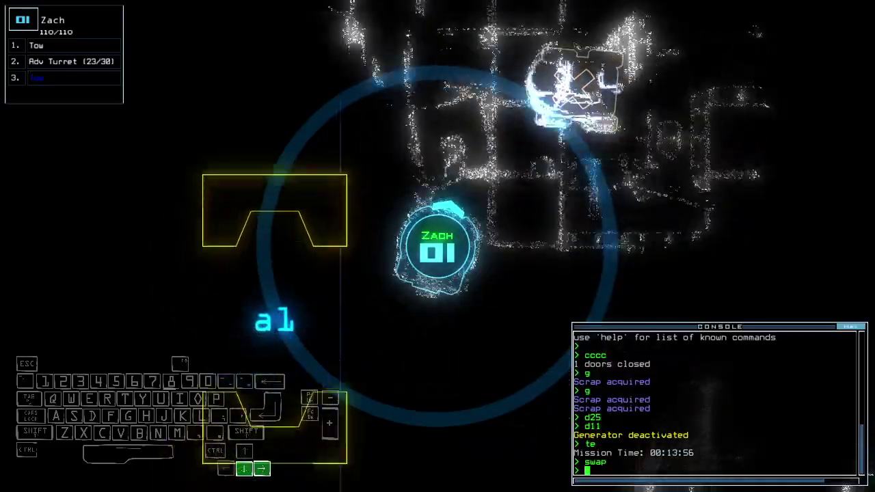
Step: Drive Zach back and turn Colin's generator back on
key(Down)
key(space)
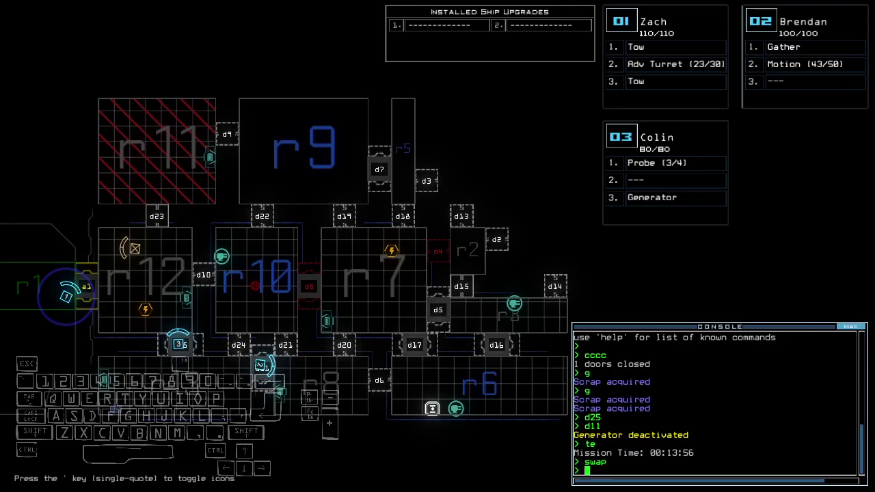
text(3)
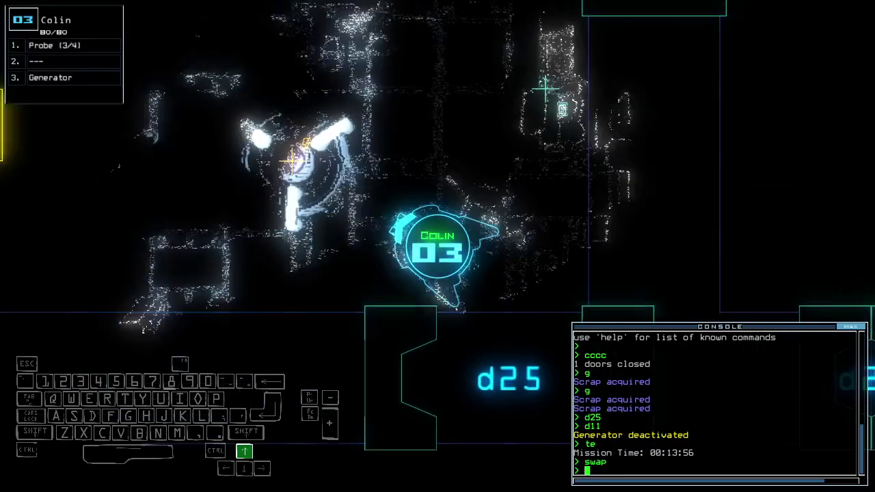
text(generator)
key(Return)
key(space)
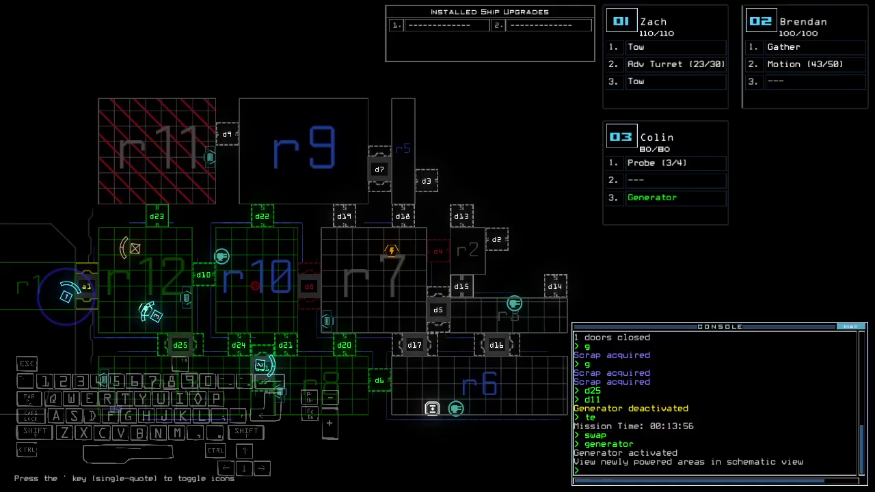
Step: Steer Brendan through the doorway and close the doors around the drones
key(2)
key(Left)
key(Left)
key(Up)
key(Up)
key(Up)
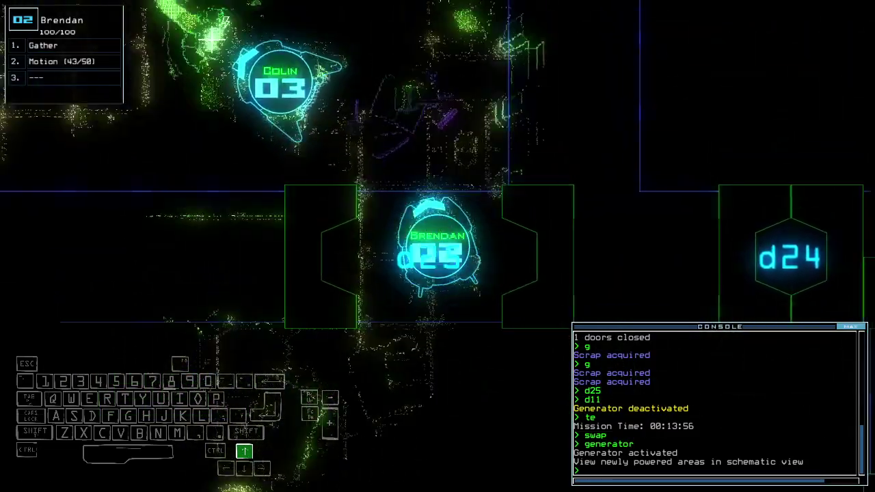
text(ccoo)
key(Return)
text(2)
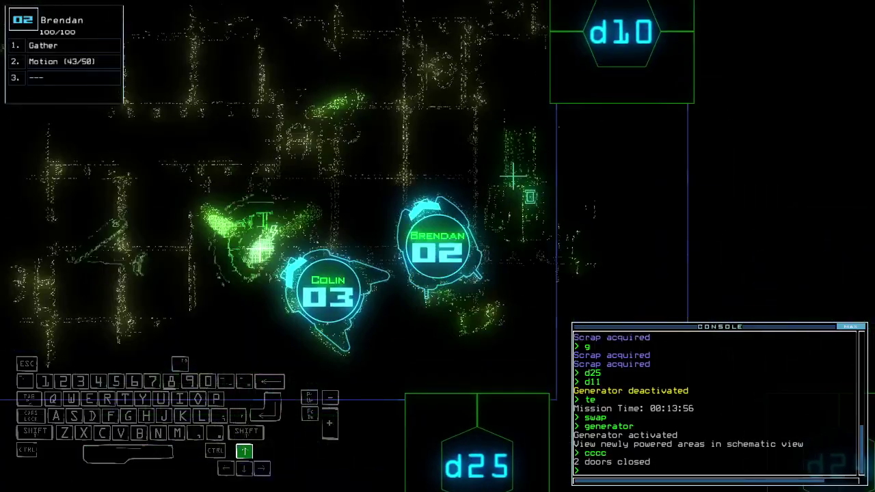
text(d22)
Step: Open doors d22 and d10, then close both with 'cccc'
key(Return)
text(d10)
key(Return)
key(space)
key(space)
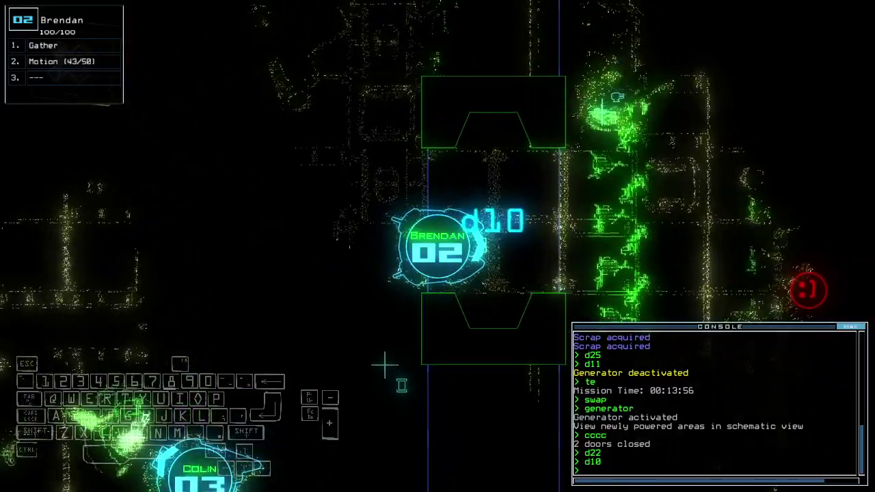
text(cccc)
key(Return)
text(swap)
Step: Swap Brendan's gather for Colin's generator ('swap ga ge') and switch the generator on
key(Return)
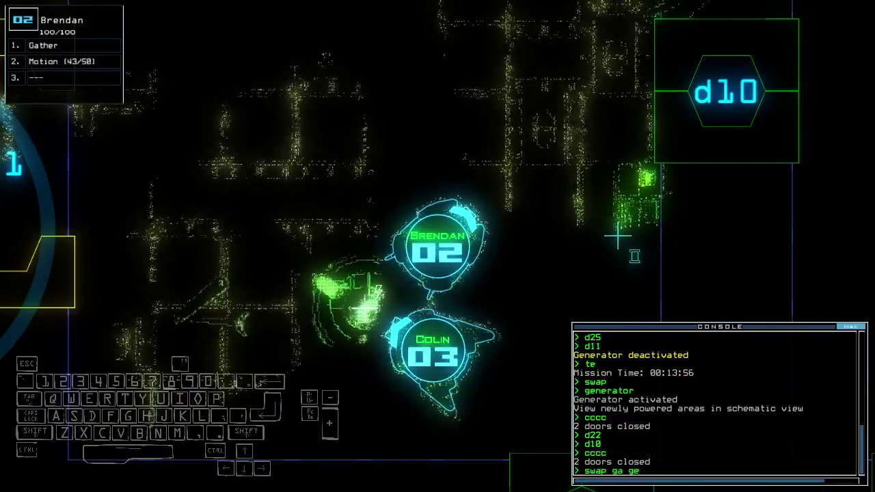
key(Return)
text(generator)
key(Return)
key(3)
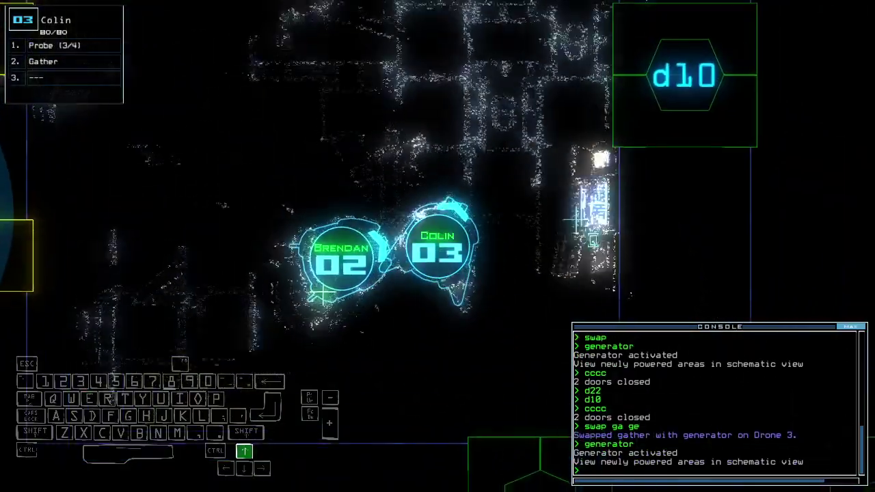
key(space)
Step: Run a motion scan of nearby rooms, then reopen door d10 for Colin
key(Return)
text(d22)
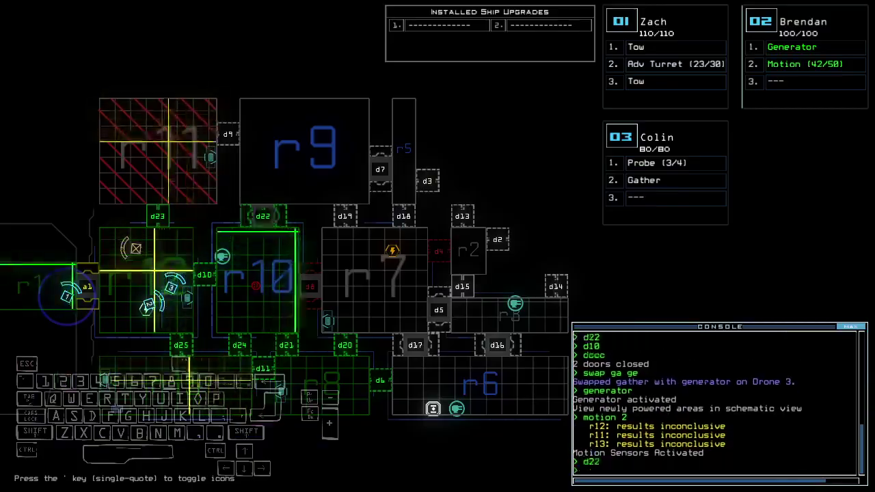
key(space)
text(d22 > )
text(d10)
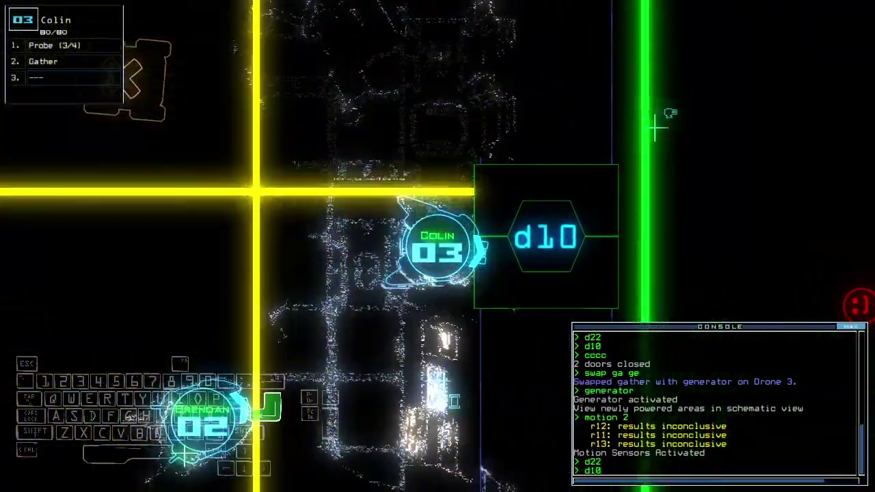
key(Return)
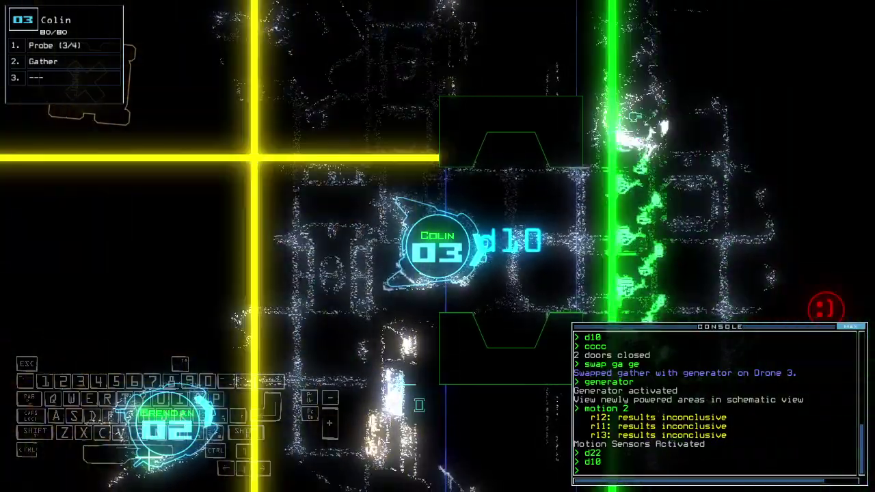
text(d10)
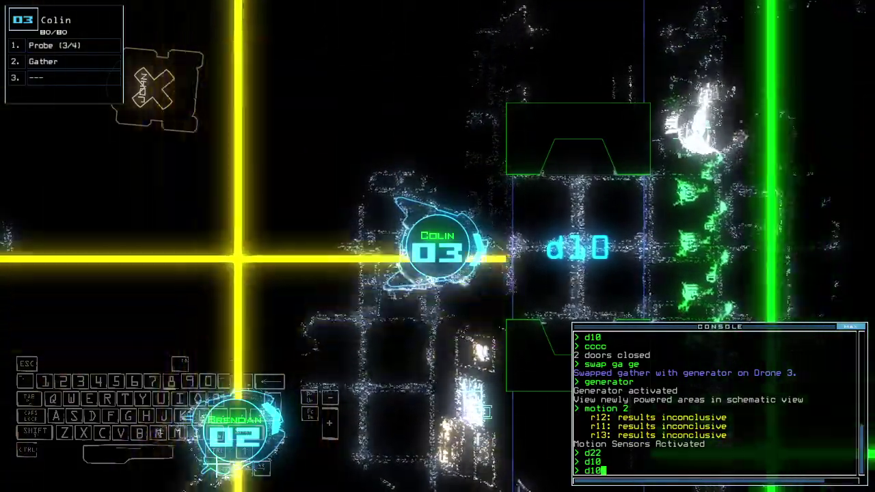
Step: Close doors d10 and d22 again with Colin waiting beside d10
key(space)
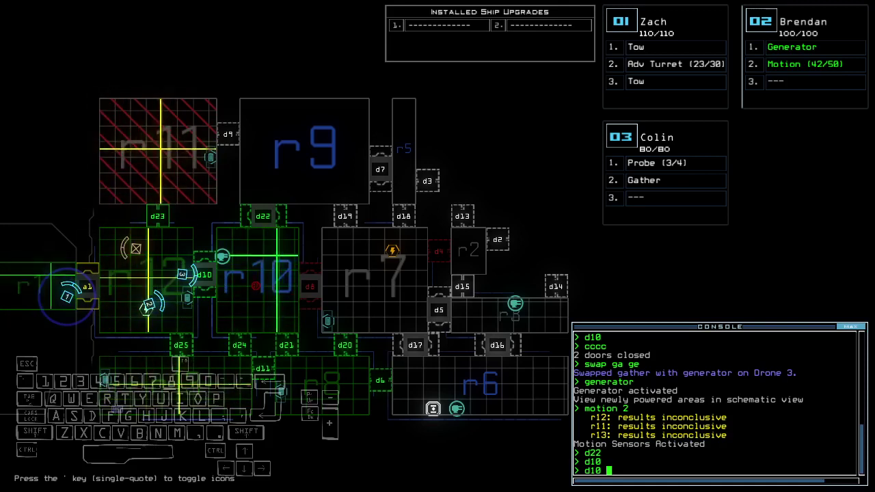
key(Return)
text(d22)
key(Return)
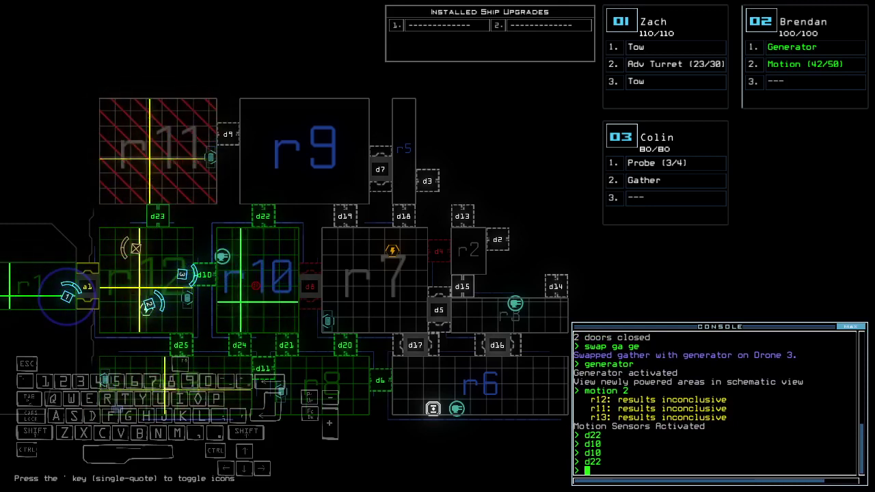
text(end)
Step: Recall the drones to r1 with 'end' and steer Brendan toward the airlock
key(Return)
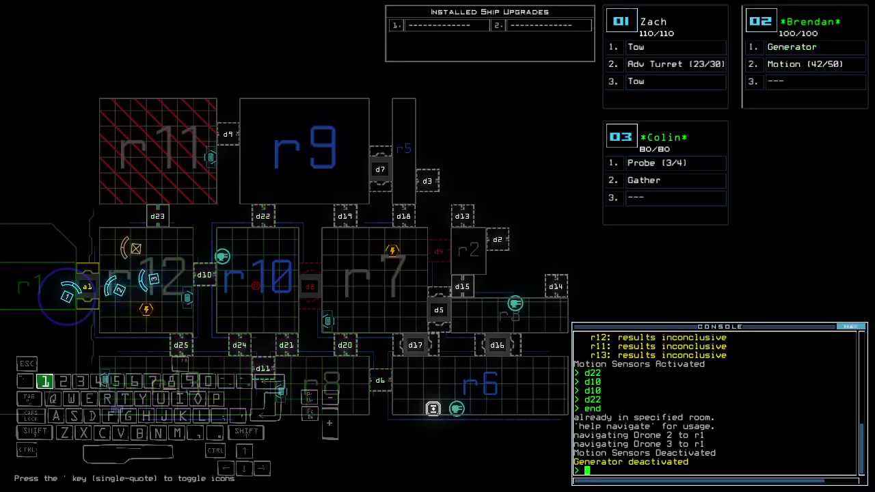
key(space)
key(space)
key(space)
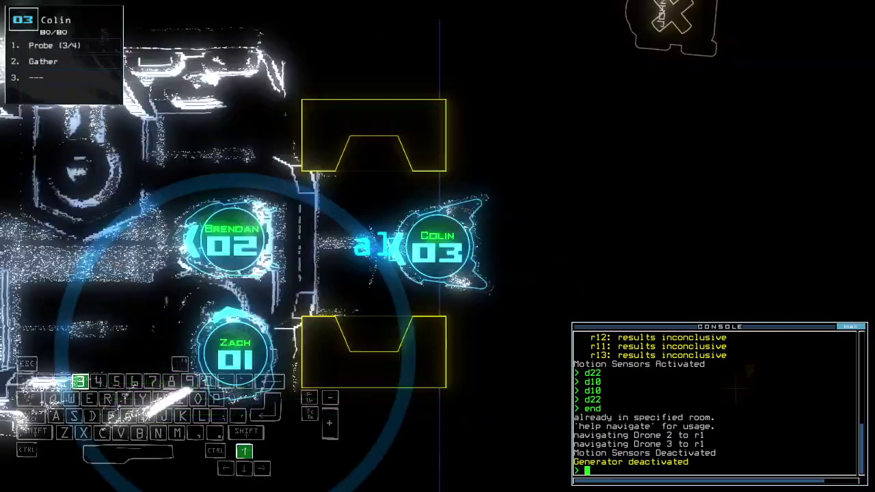
key(2)
key(Left)
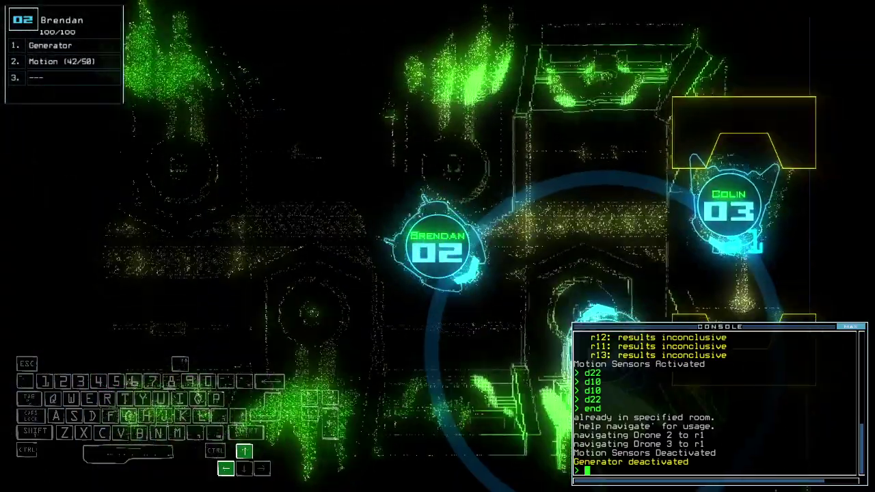
key(Up)
key(space)
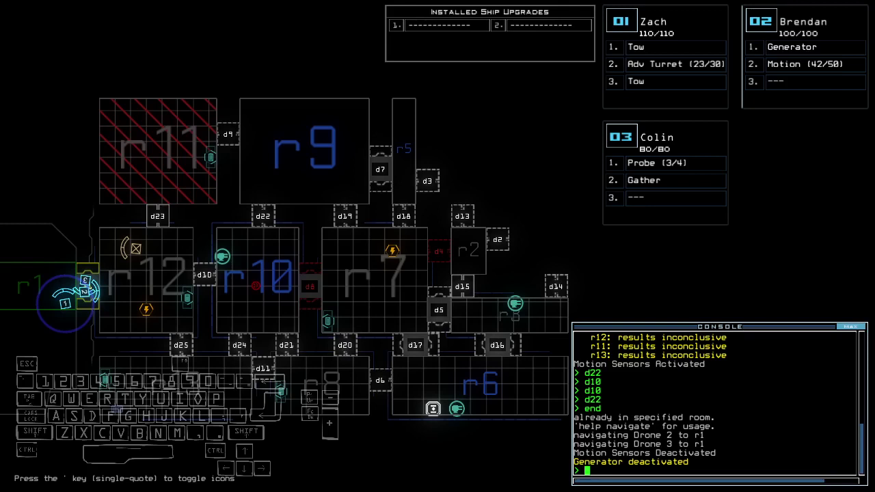
Step: Switch the generator back on and view Colin's camera
key(Tab)
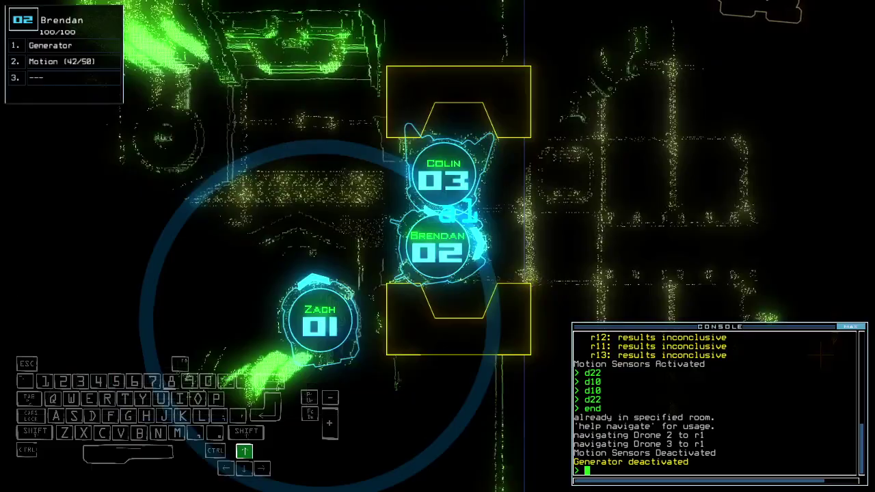
text(generator)
key(Return)
key(3)
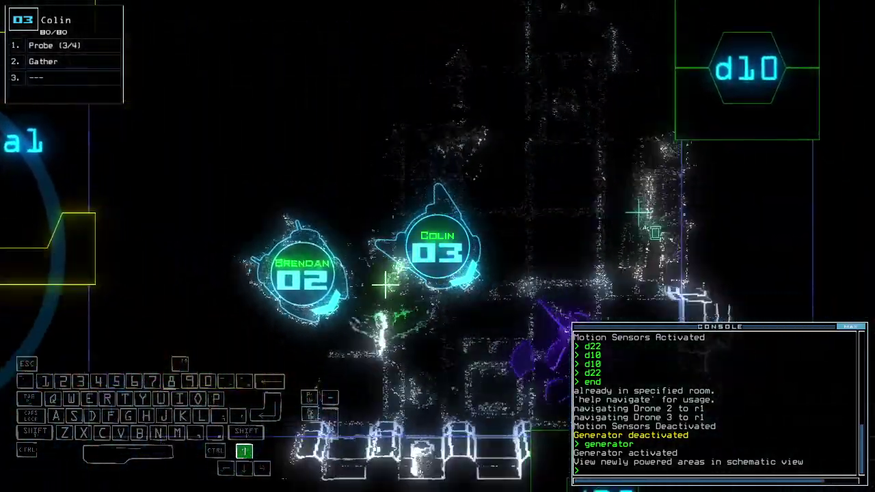
text(swap)
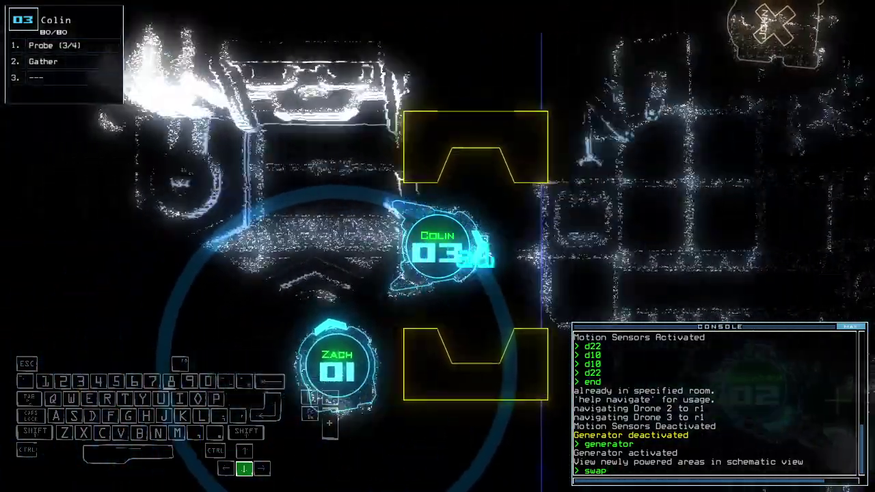
Step: Start module swapping and give Colin's probe to Brendan
key(Return)
key(Escape)
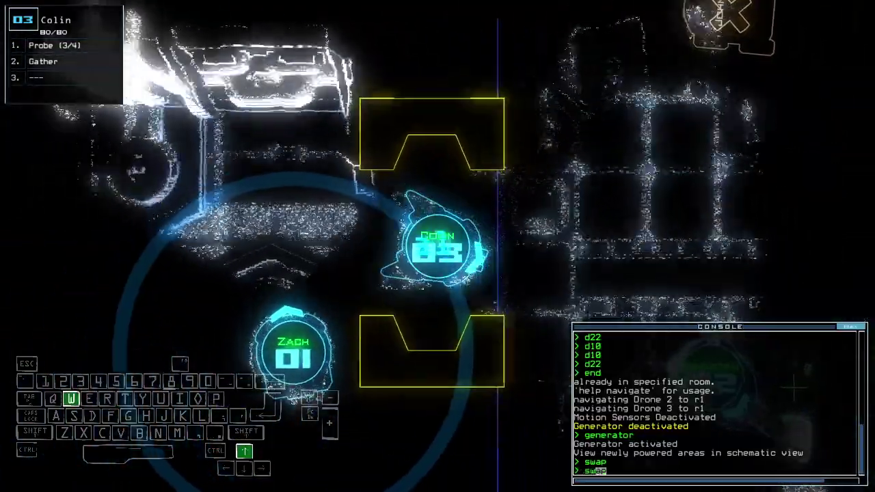
key(Return)
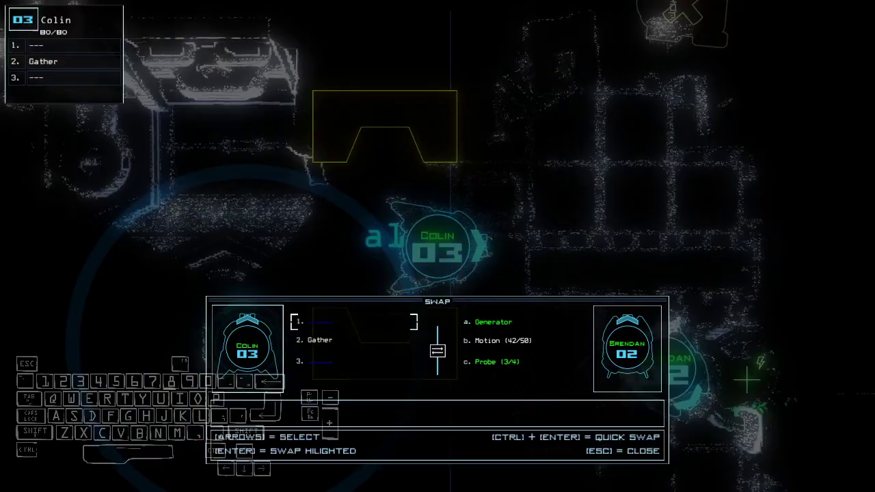
key(Escape)
text(s)
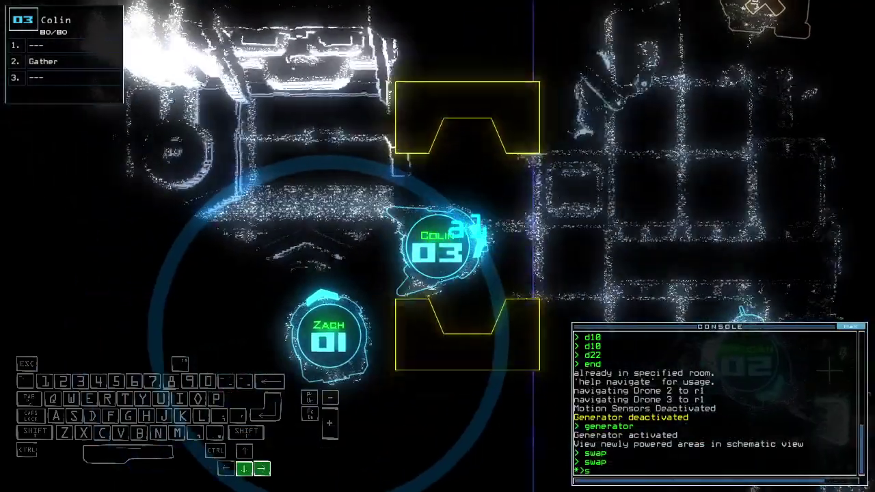
Step: Trade Colin's gather for Zach's advanced turret, then open doors d25 and d11
key(Return)
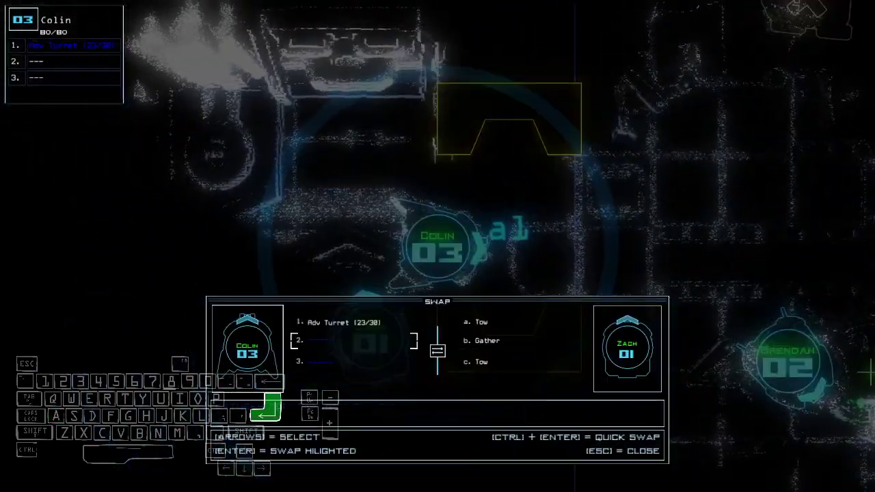
key(Escape)
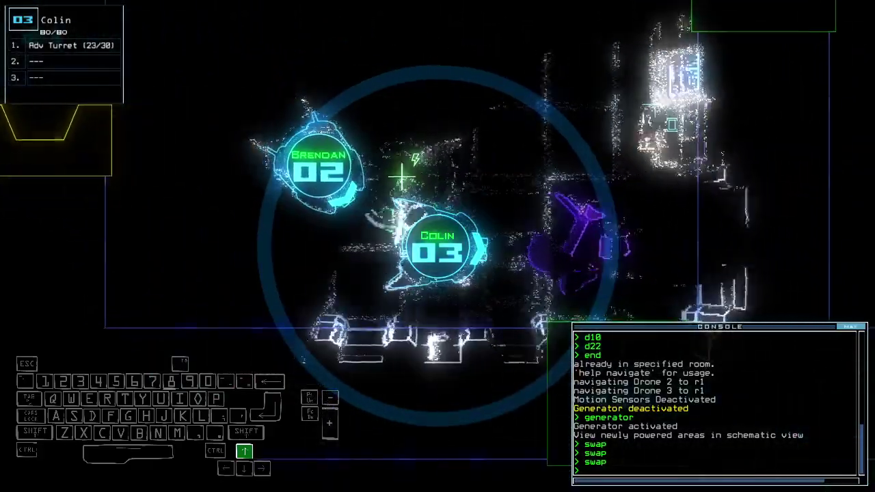
text(d25)
key(Return)
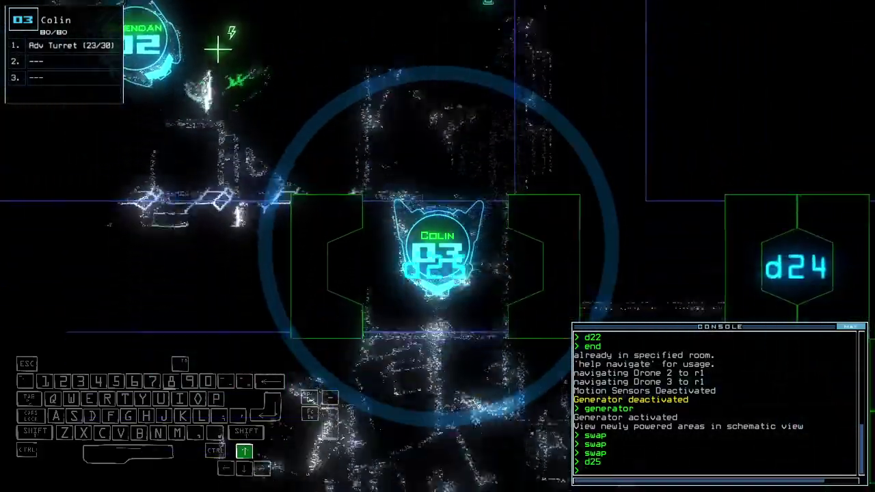
text(d)
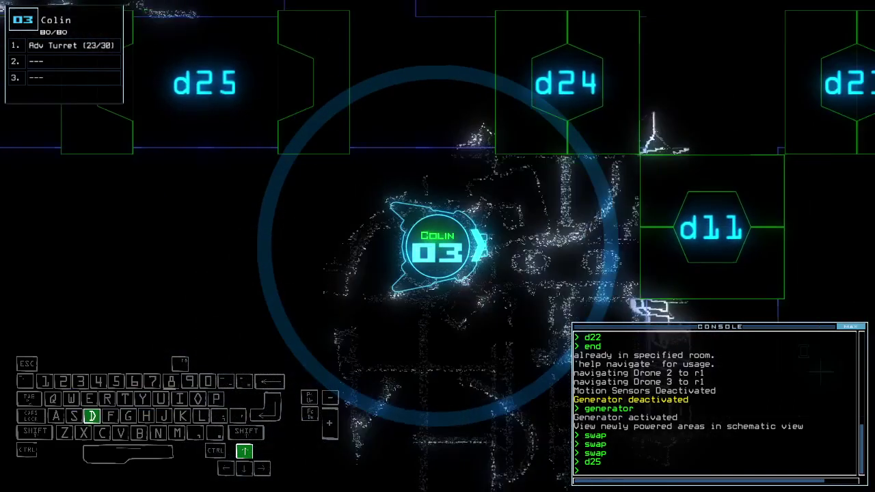
text(11)
key(Return)
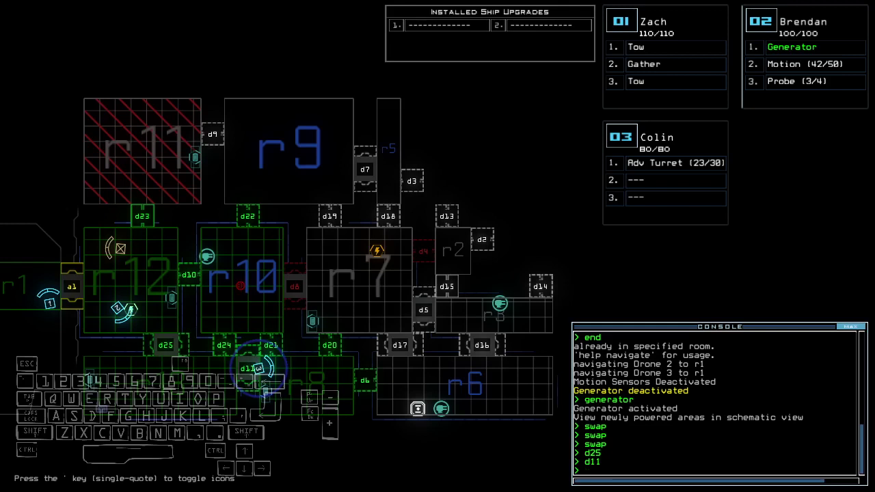
Step: Drive Colin forward through door d11, checking the ship schematic on the way
key(3)
key(Up)
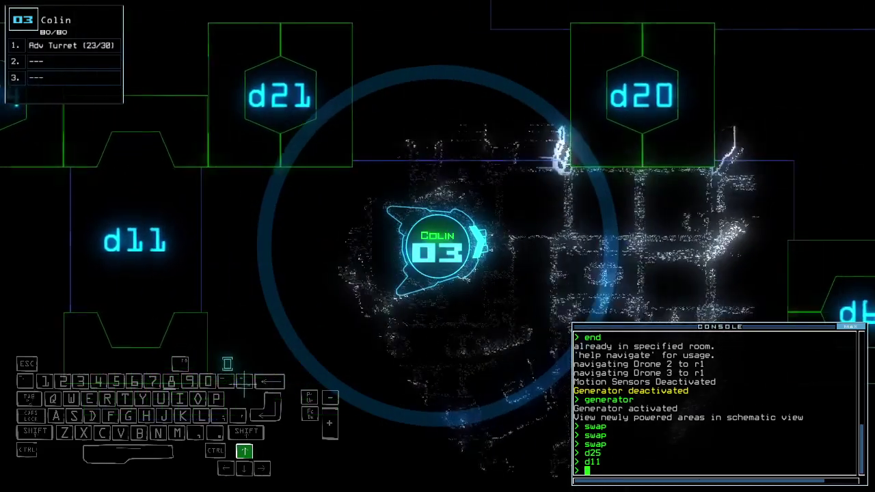
key(Up)
key(space)
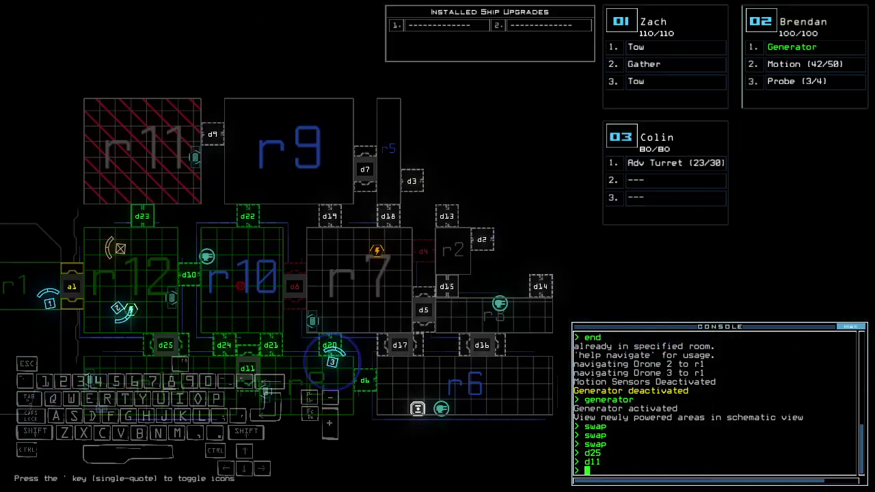
key(space)
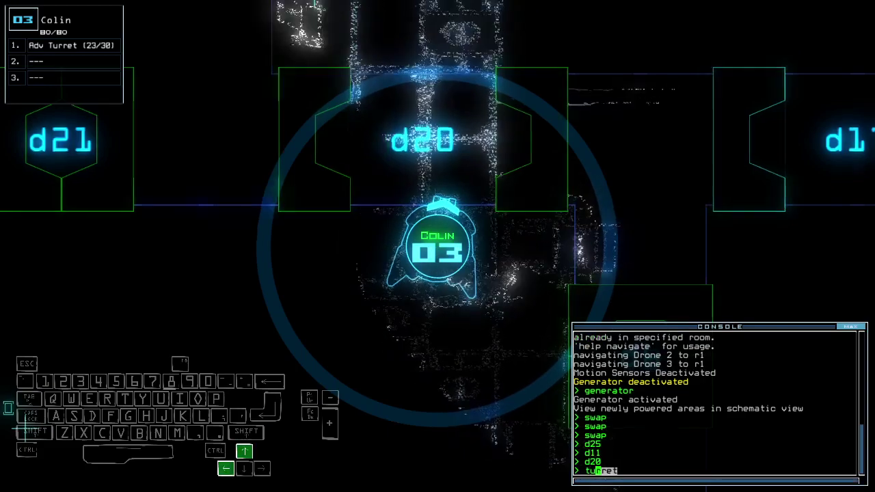
Step: Enter d20 and fire Colin's advanced turret into the room beyond, then disarm it
key(Up)
key(Tab)
key(space)
key(Up)
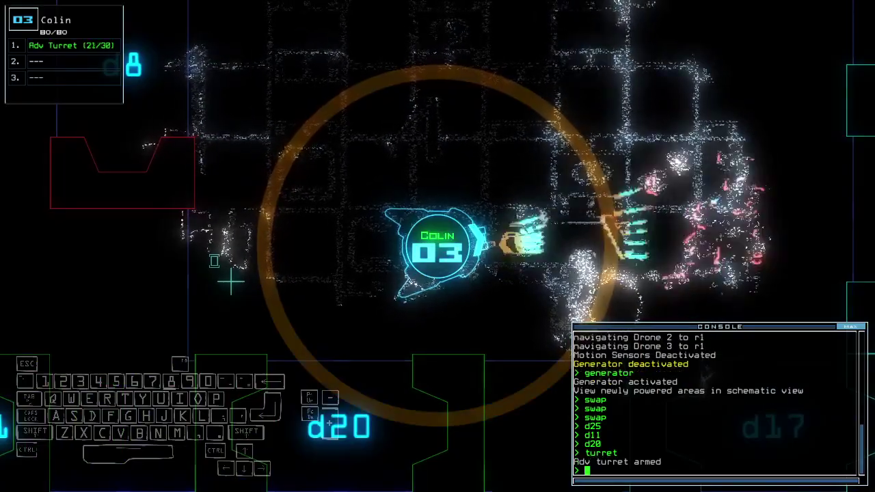
key(Down)
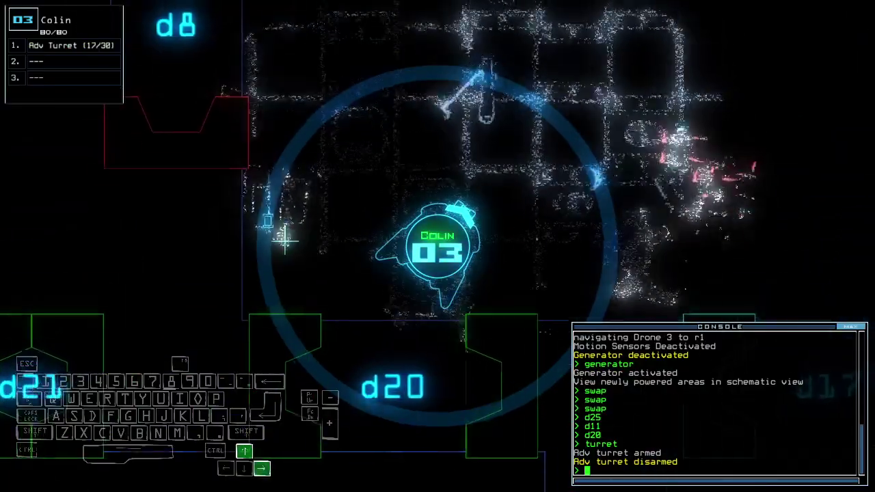
key(space)
Step: Switch to Brendan, drive him toward door d25 and check the mission time
key(2)
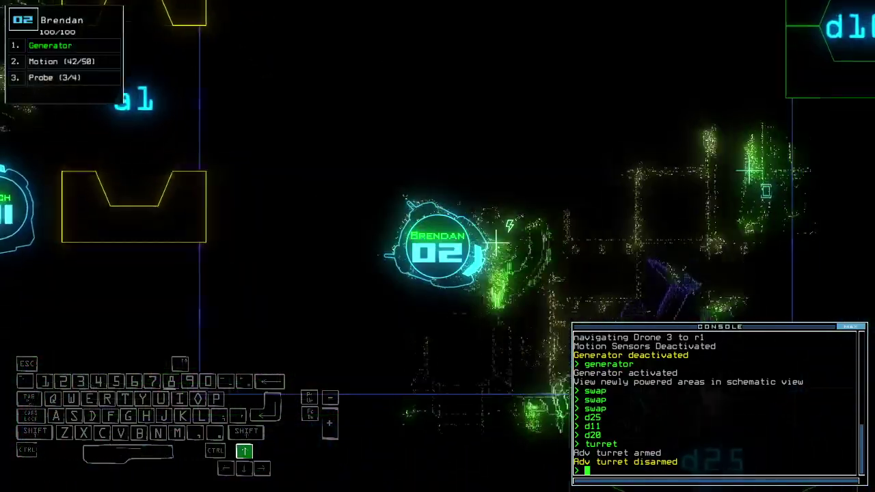
key(Up)
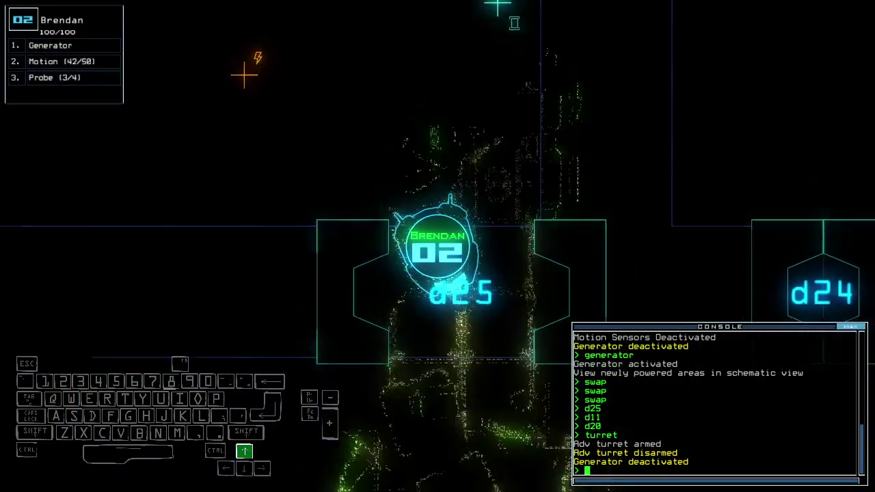
key(Up)
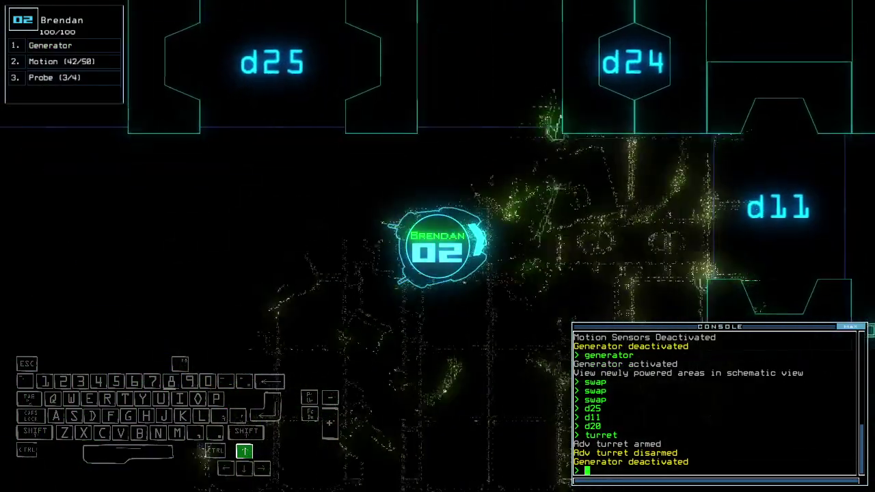
text(e)
key(Return)
key(3)
key(2)
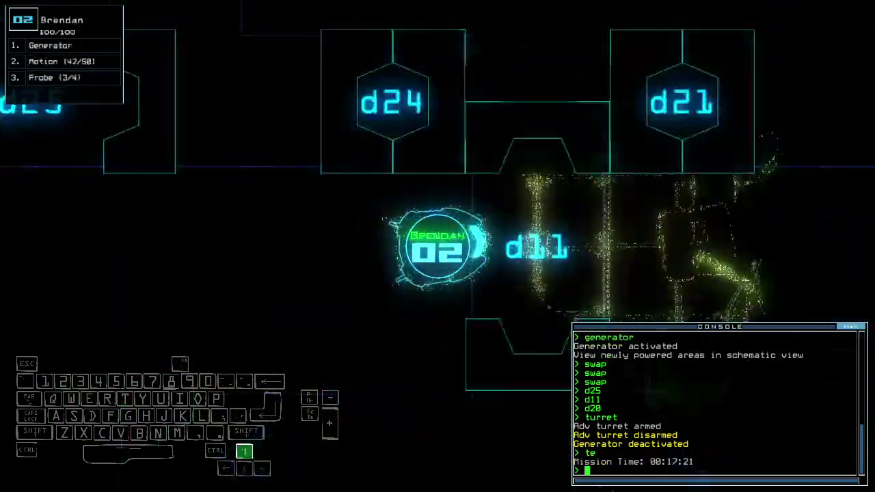
Step: Drive Brendan along the corridor past Colin into the generator room
key(Up)
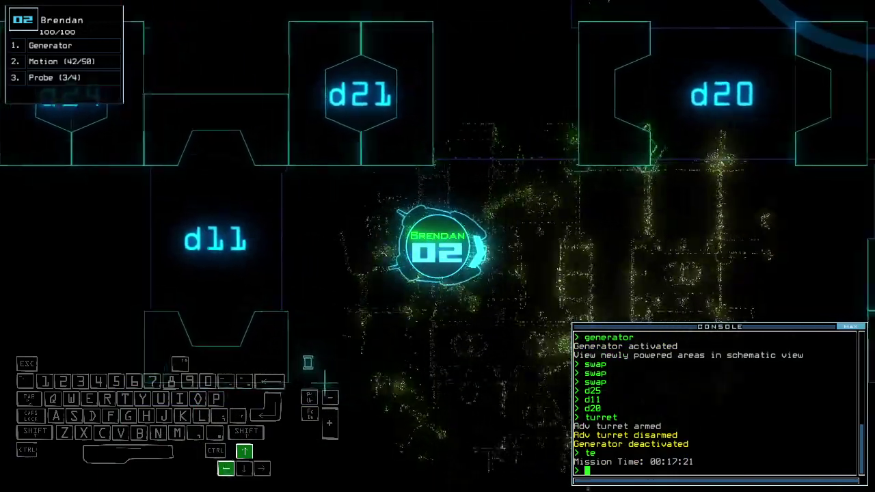
key(Up)
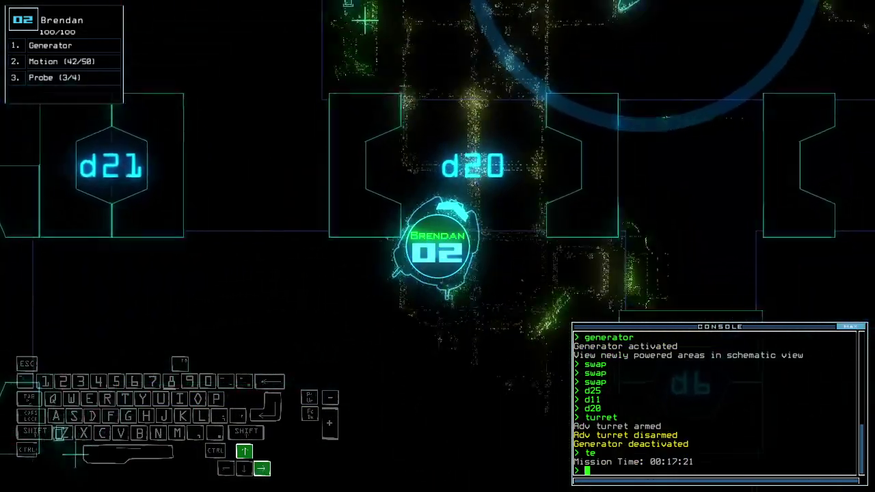
key(Right)
key(Up)
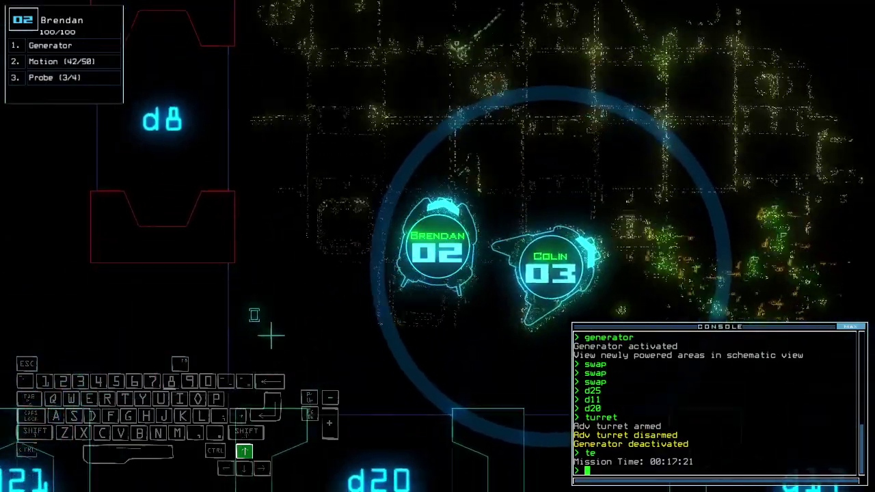
text(generator)
Step: Activate the generator and view the newly powered rooms on the ship map
key(Return)
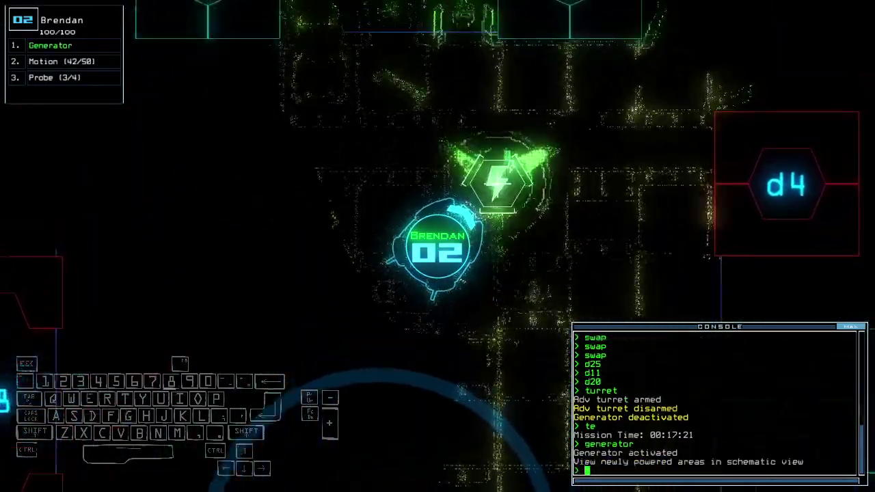
key(space)
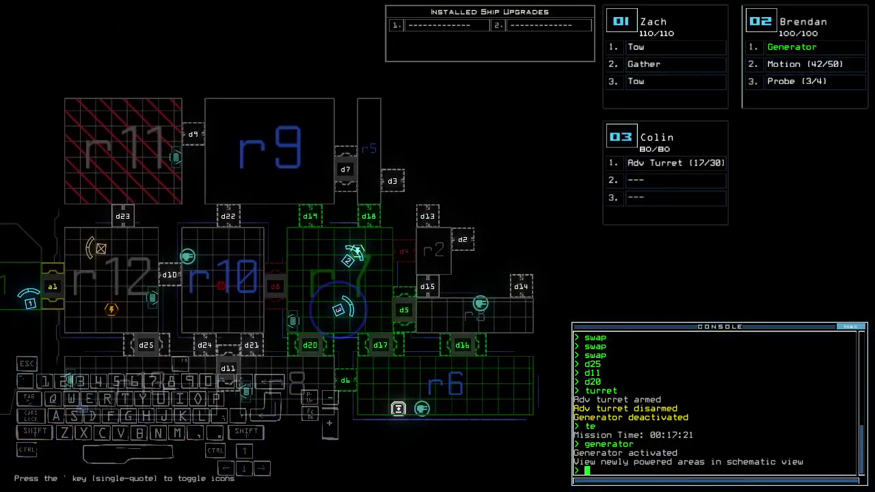
key(space)
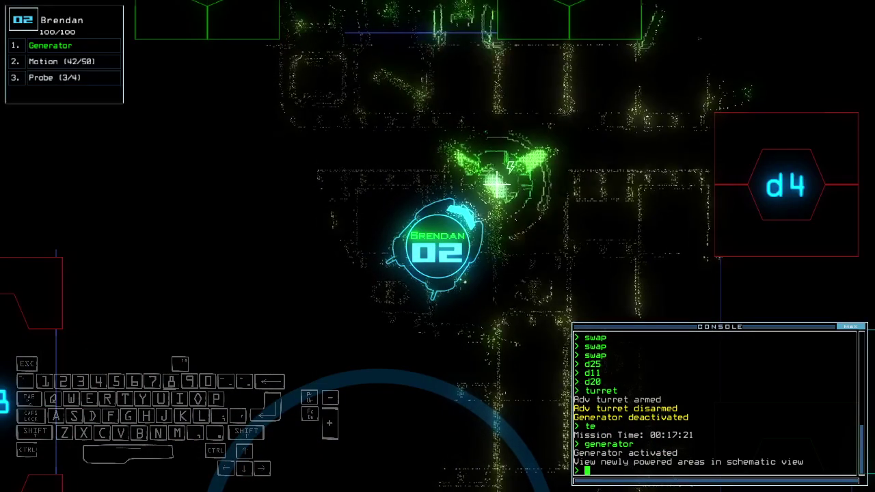
key(space)
text(d20)
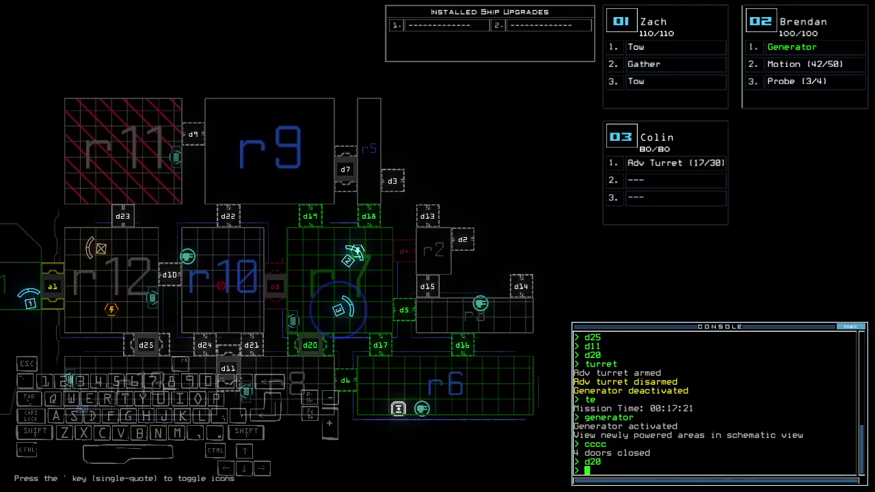
Step: Switch to Colin, open door d17 and drive him through it
key(3)
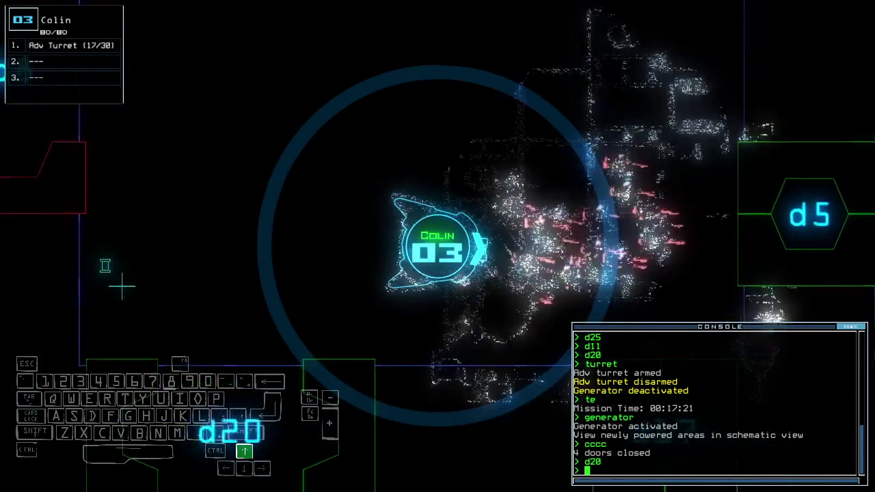
key(Up)
text(d1)
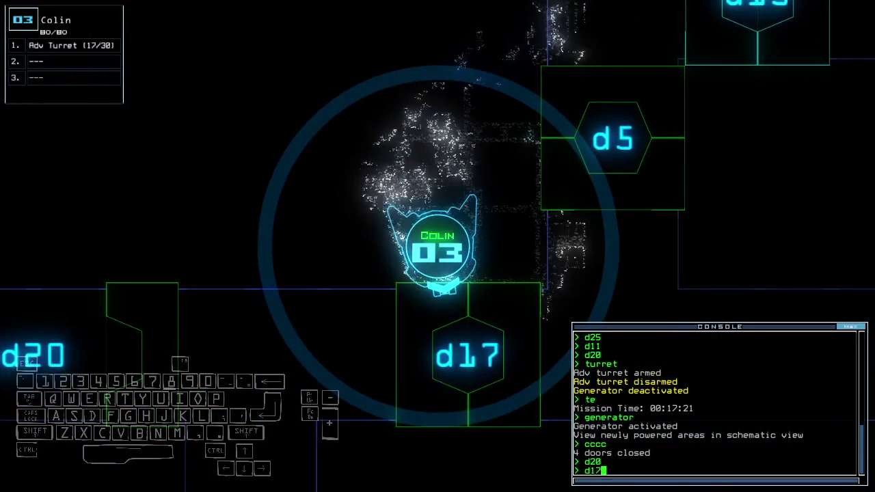
key(Return)
key(space)
key(space)
key(Up)
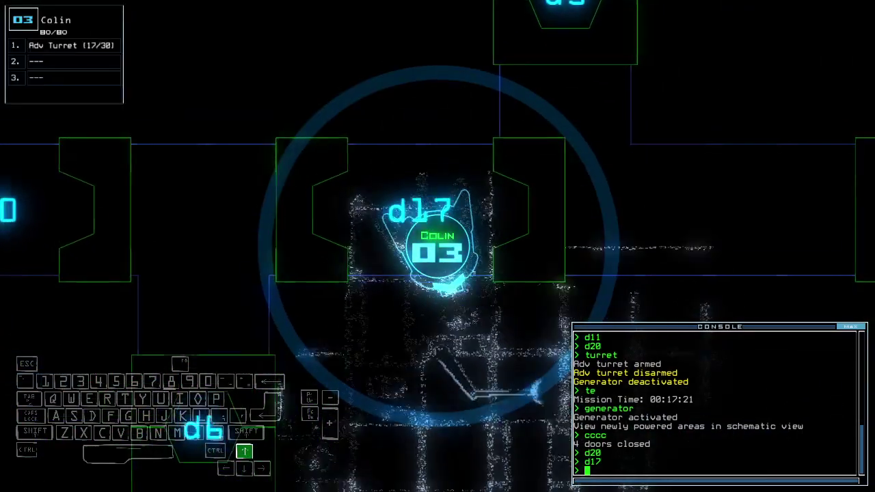
text(f r6)
Step: Send the drones toward room r6 with 'f r6' while backing Brendan away
key(Return)
key(space)
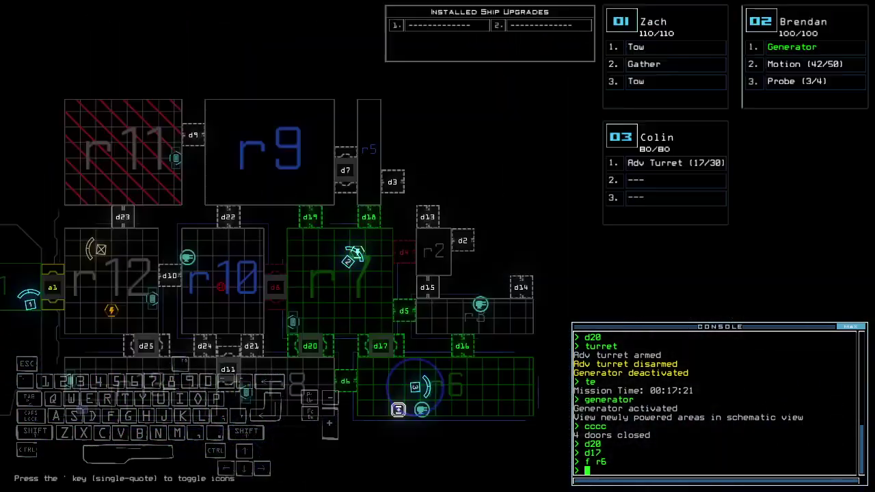
key(space)
text(f r6)
key(Return)
key(Down)
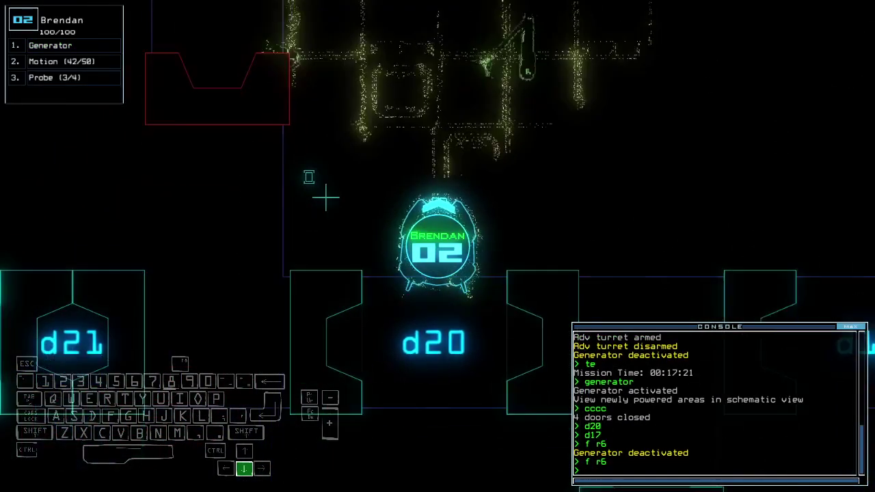
key(space)
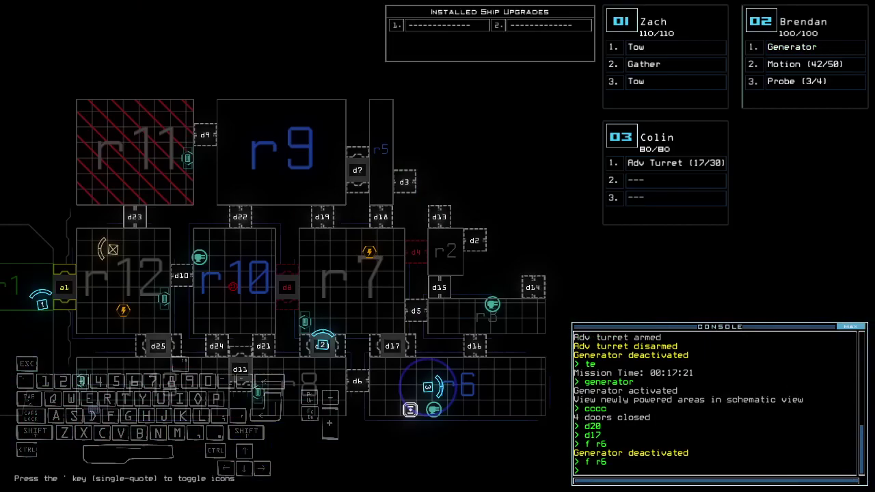
Step: Return Zach to airlock a1, drive Colin onward, and query the mission time
key(space)
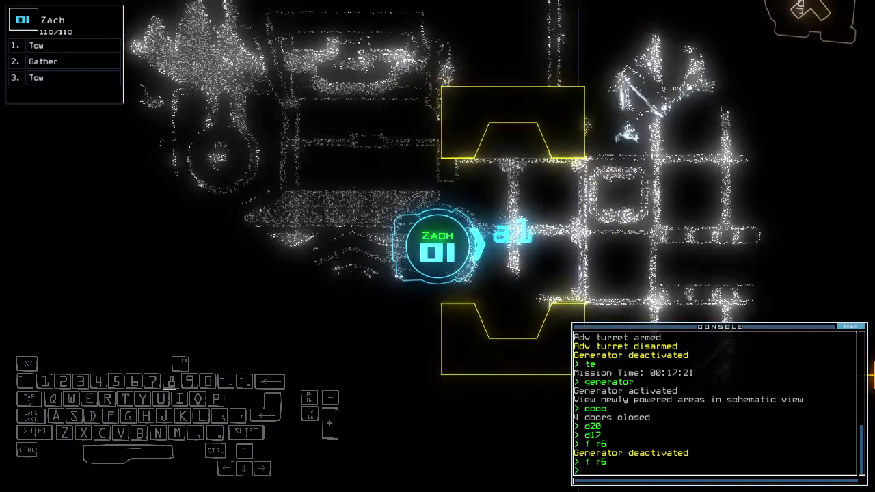
key(space)
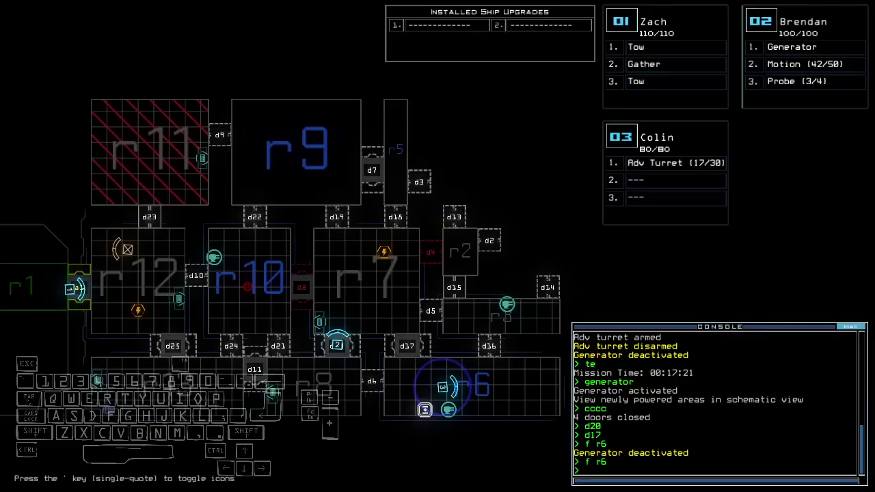
key(space)
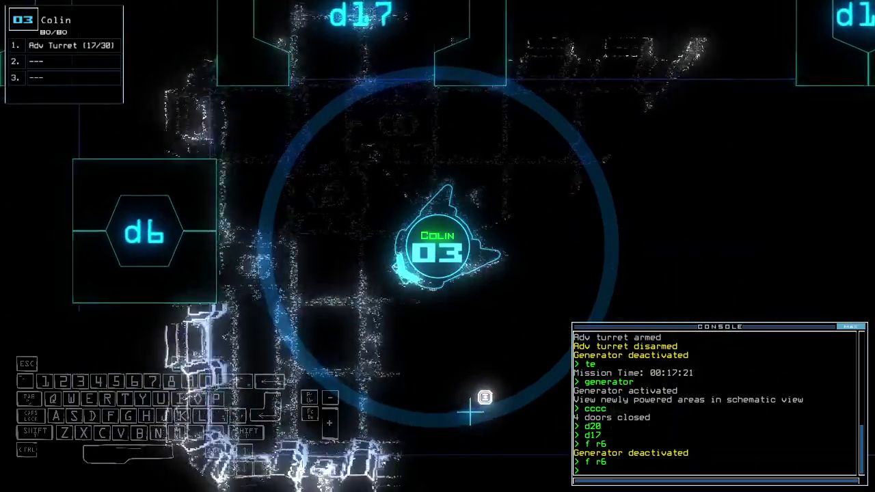
key(space)
key(space)
key(Up)
text(te)
key(Return)
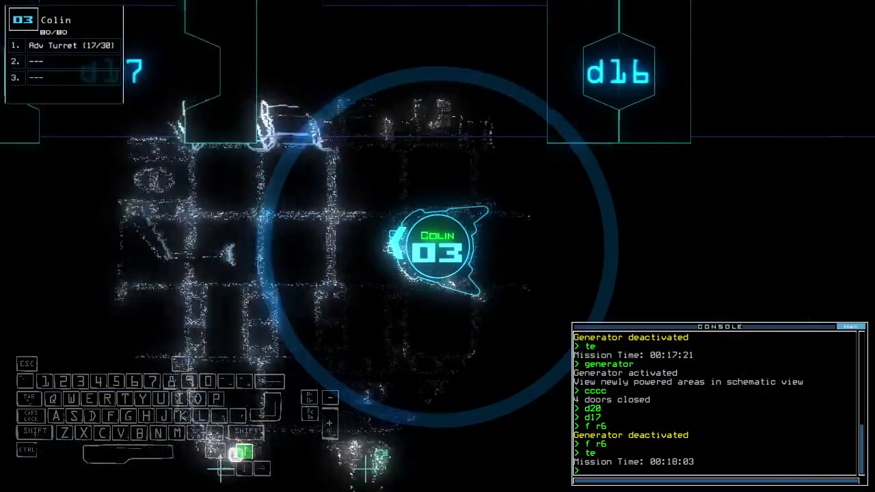
Step: Steer Colin along the corridor, then drive Brendan toward the generator
key(Right)
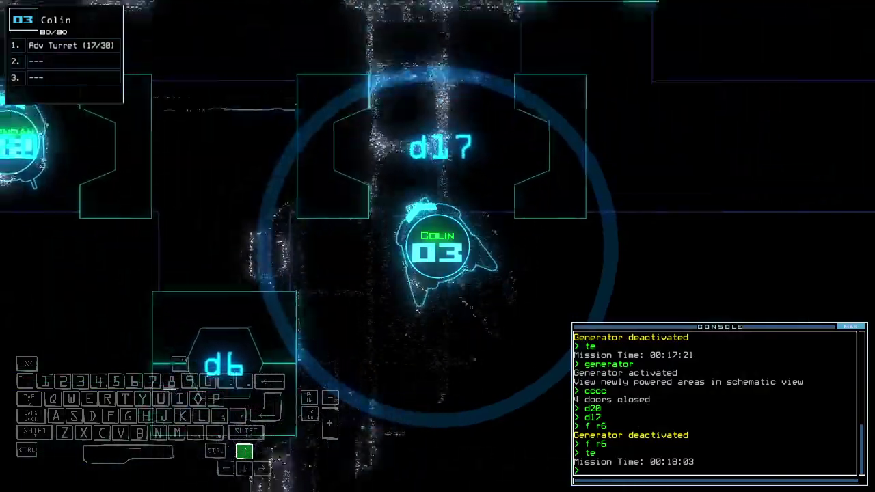
key(Left)
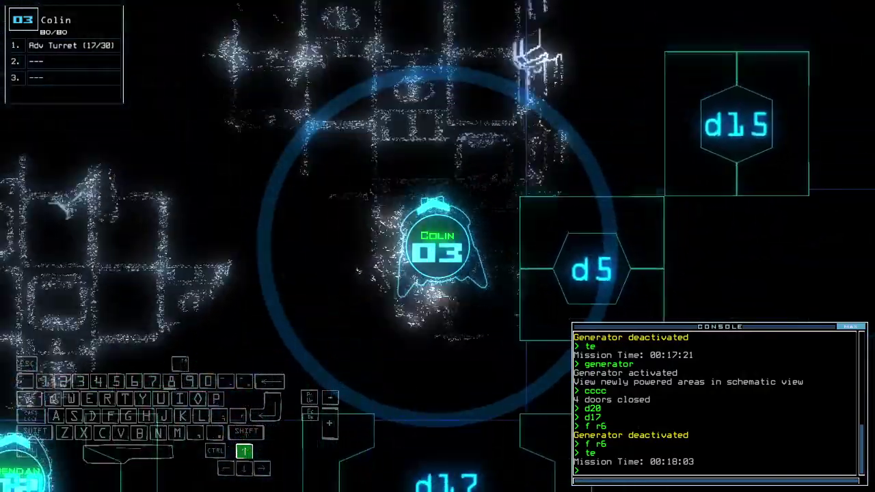
key(space)
key(2)
key(Up)
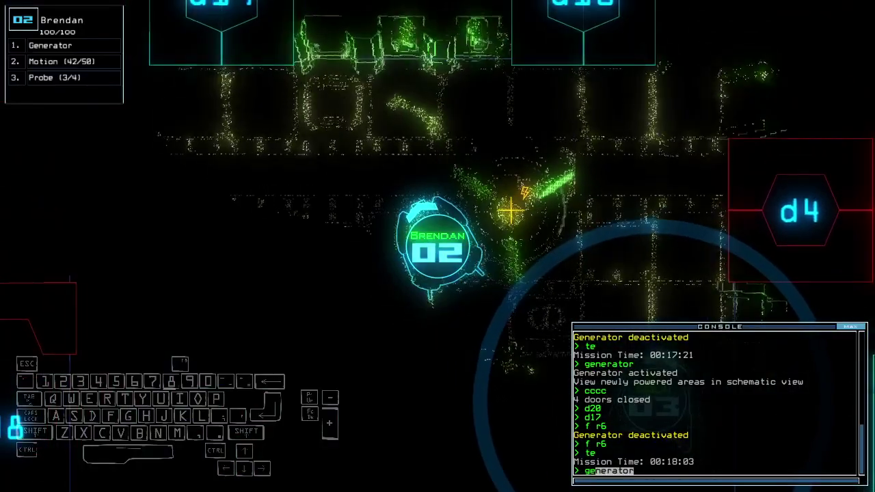
Step: Reposition Brendan away from the generator and power the generator again
key(Down)
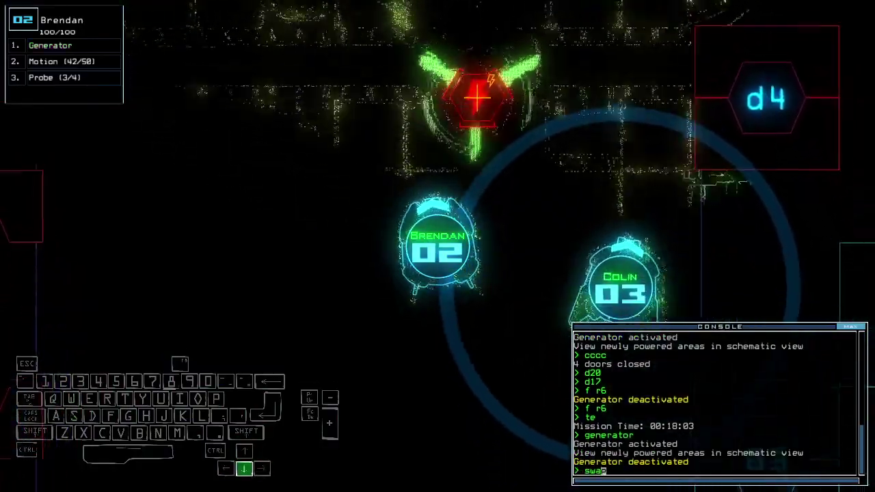
text(swa)
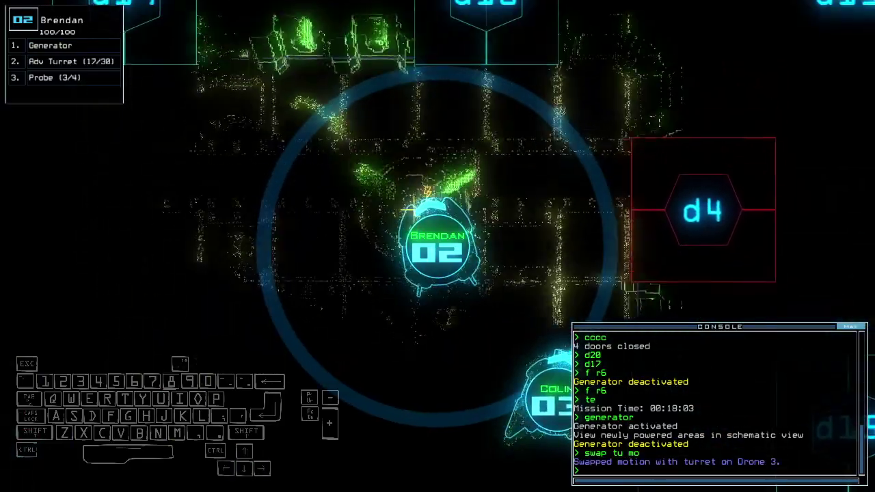
key(Down)
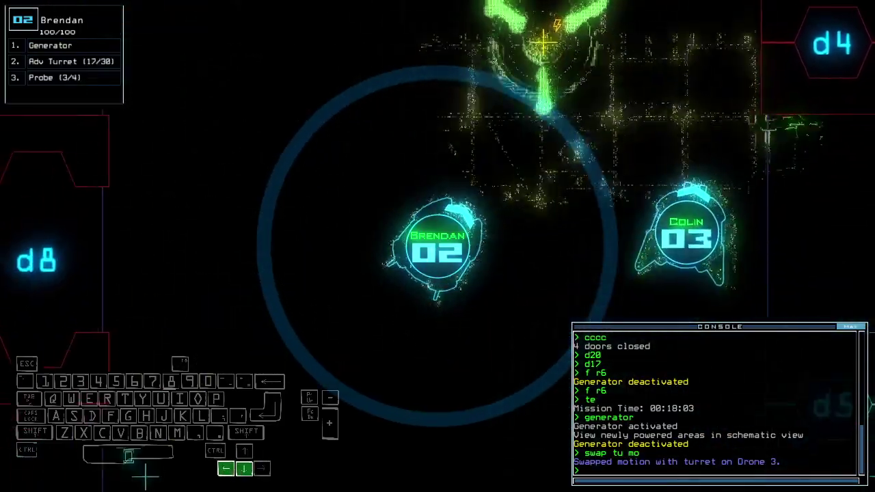
key(Up)
key(Left)
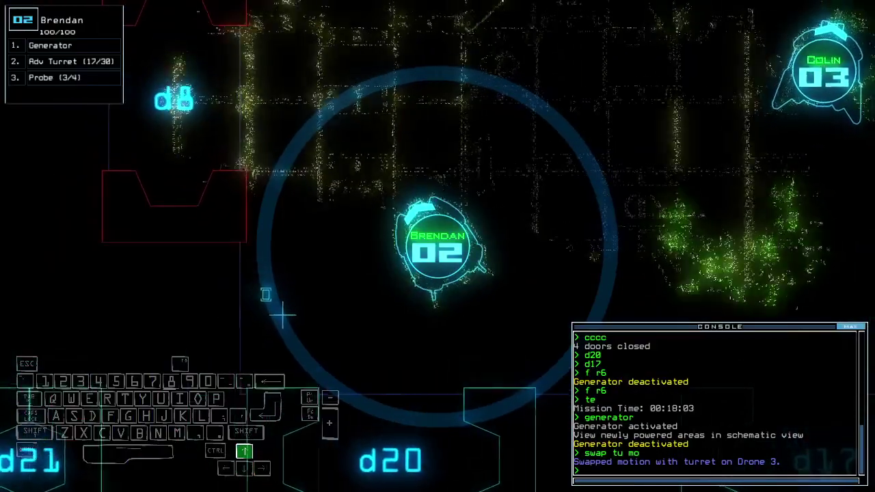
text(3ge)
key(Return)
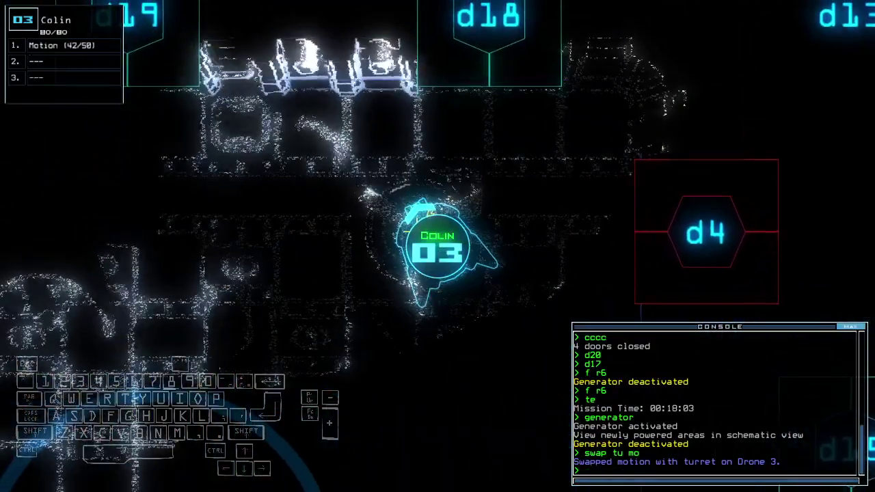
Step: Drive Colin forward and run a motion scan of the nearby rooms
key(space)
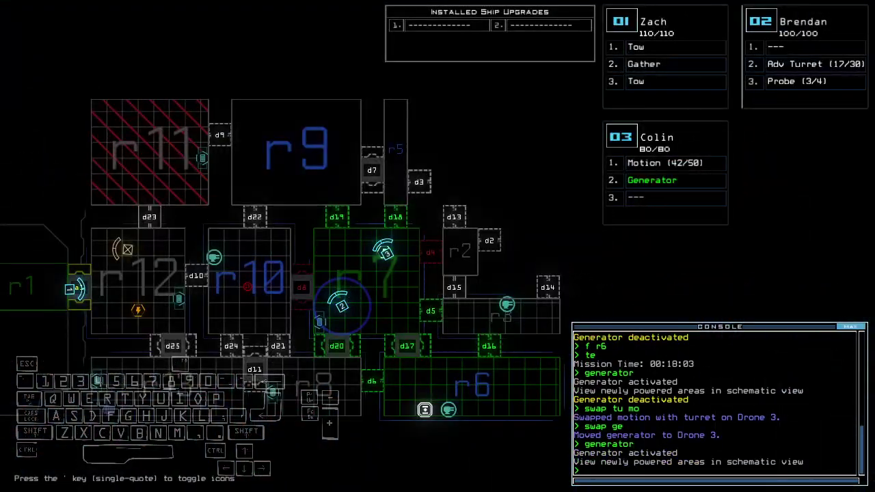
key(space)
key(w)
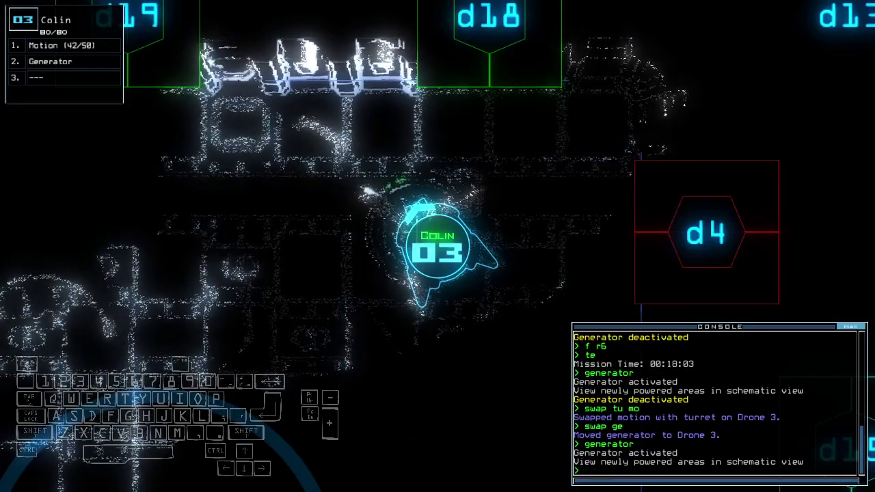
text(mo)
key(Return)
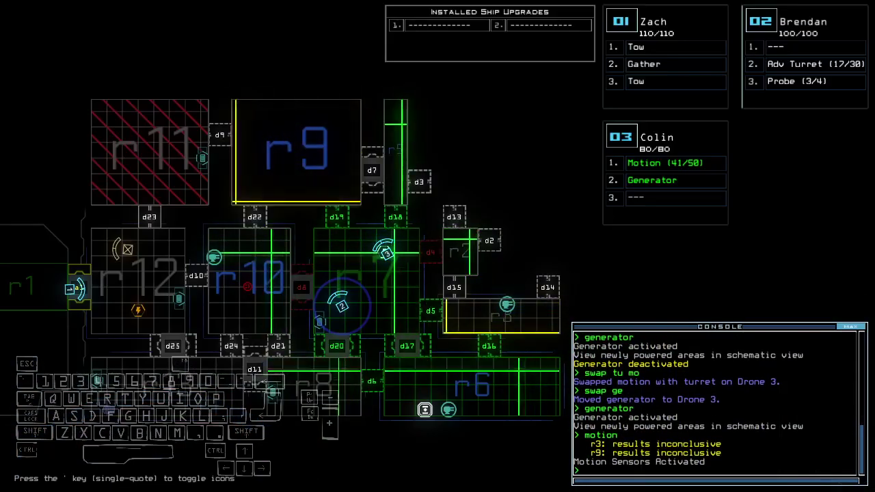
Step: Drive Brendan along the corridor toward doors d22 and d19, checking the schematic
key(space)
key(space)
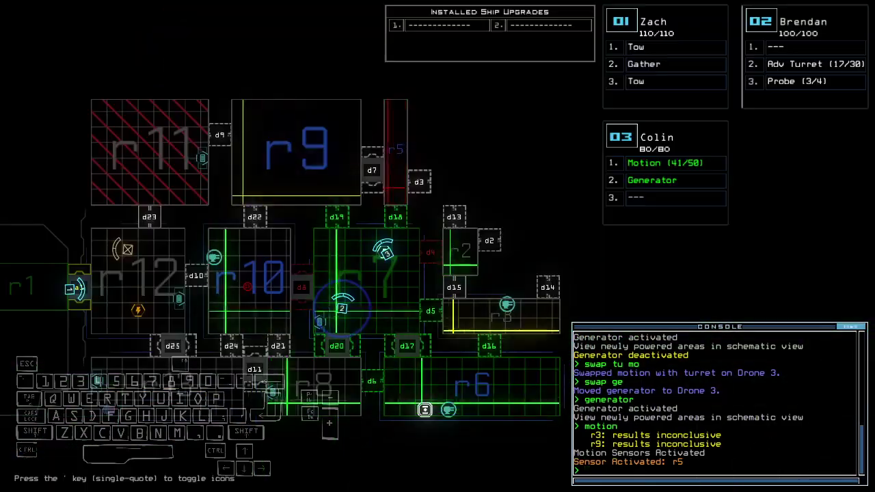
key(space)
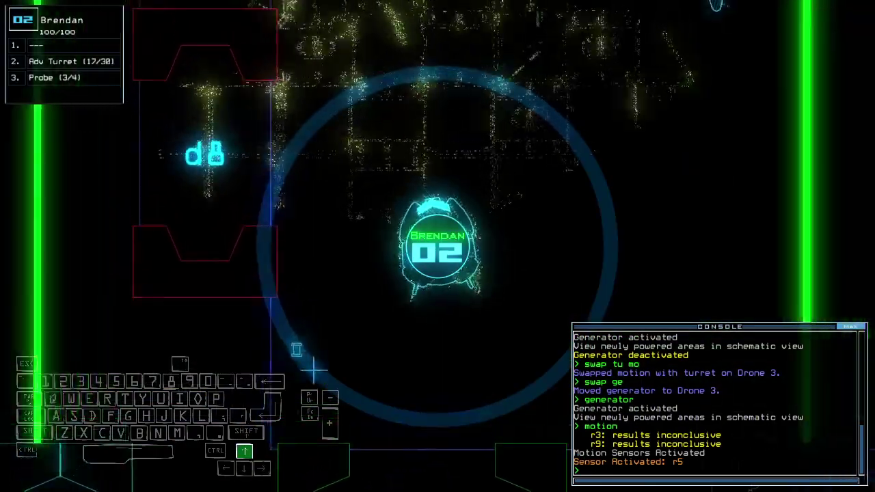
key(Up)
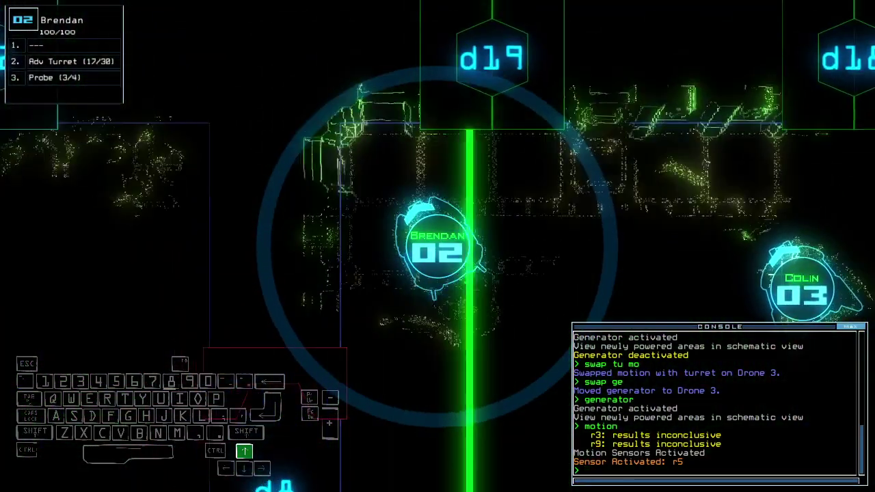
key(Left)
key(Right)
key(space)
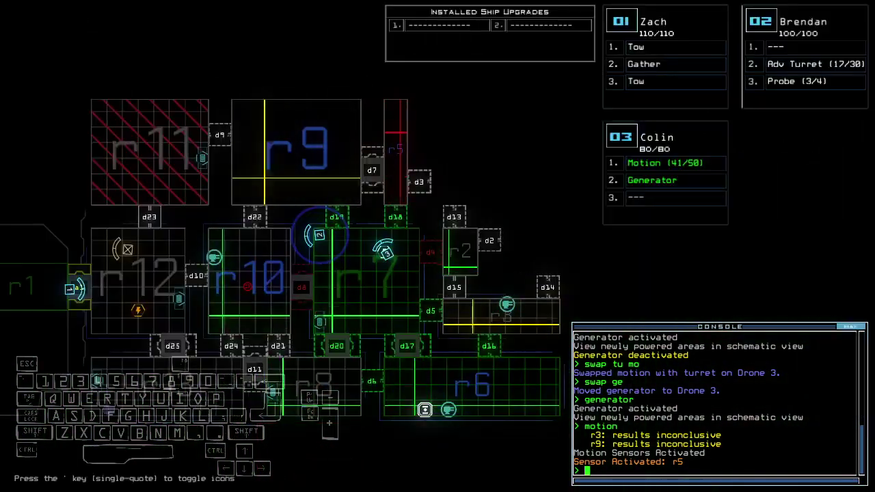
key(space)
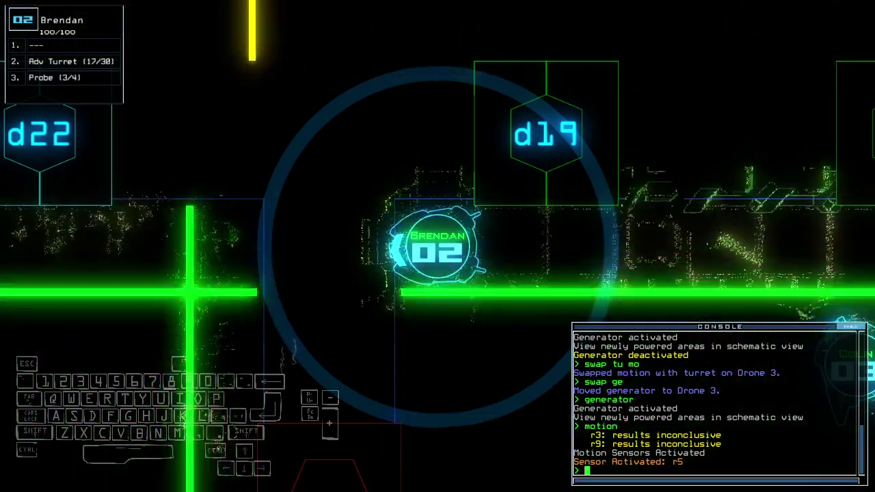
Step: Open d19, fire Brendan's advanced turret, close the open doors with cccc, then disarm it
key(space)
key(space)
text(d19)
key(Return)
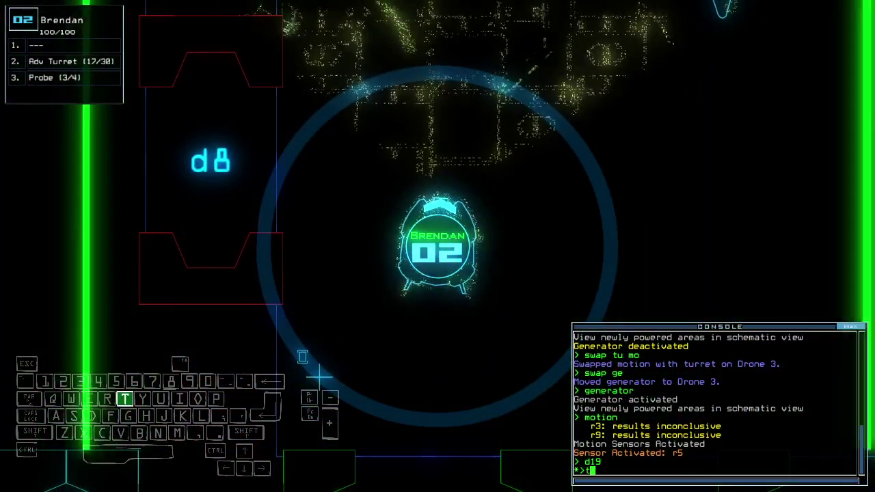
text(tu)
key(Return)
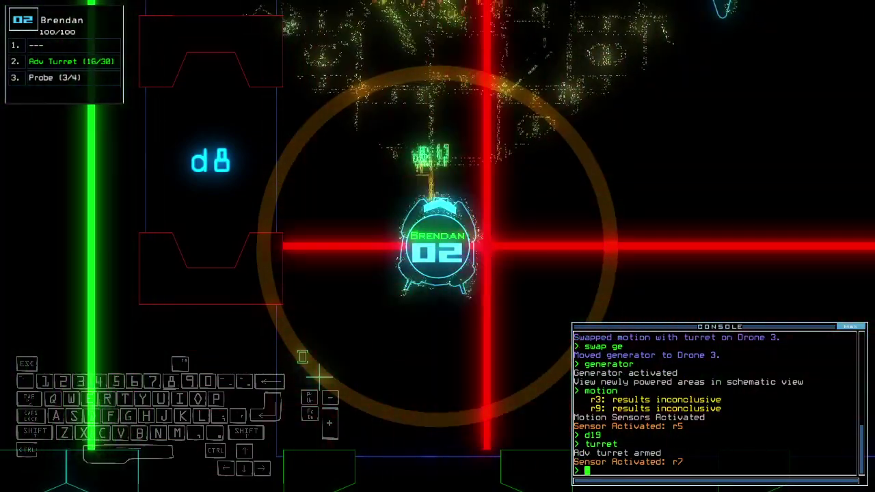
text(cccc)
key(Return)
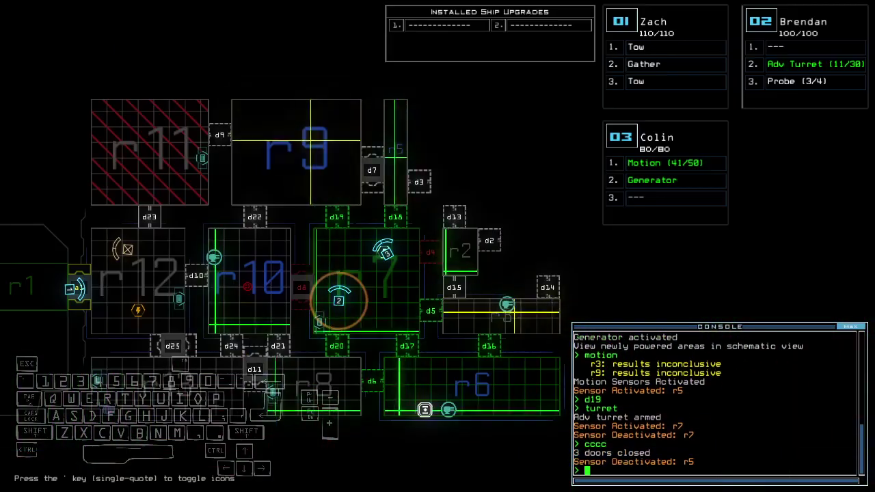
key(space)
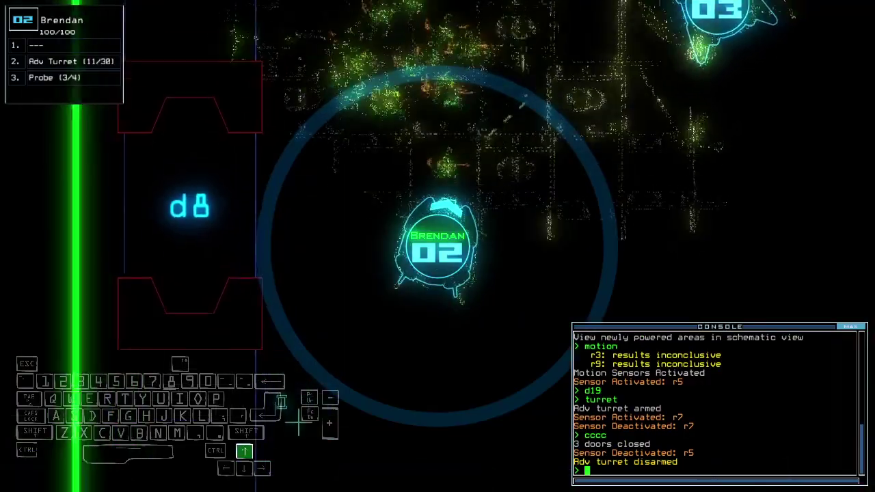
text(swap)
Step: Transfer the generator from drone 03 to drone 02 and activate it
key(Return)
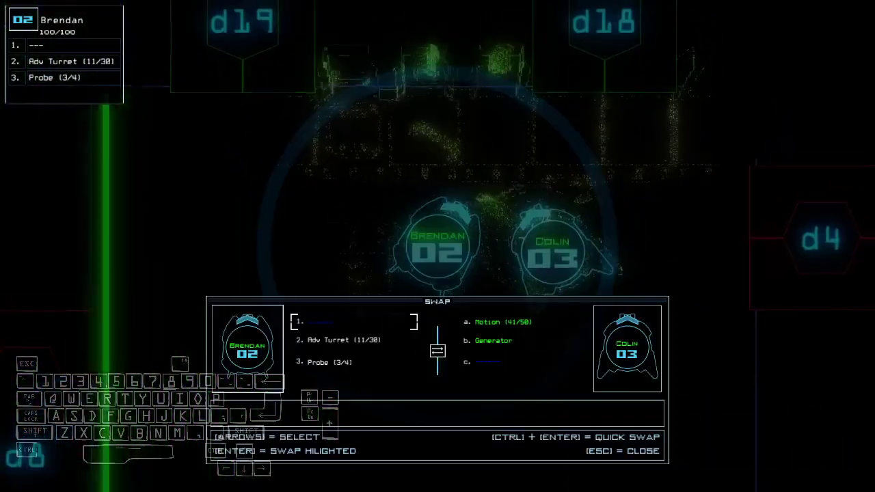
key(Down)
key(Return)
key(Escape)
text(generator)
key(Return)
key(space)
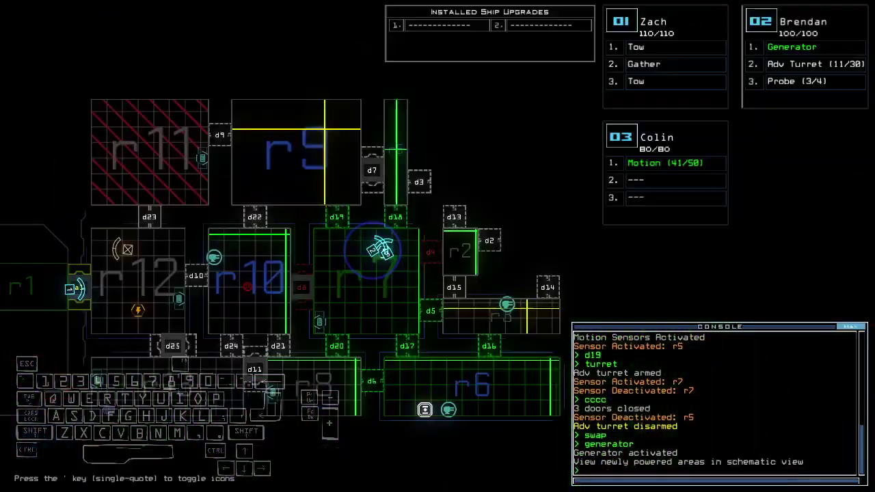
Step: Switch to drone 03's view and toggle door d18 twice
key(space)
text(d18)
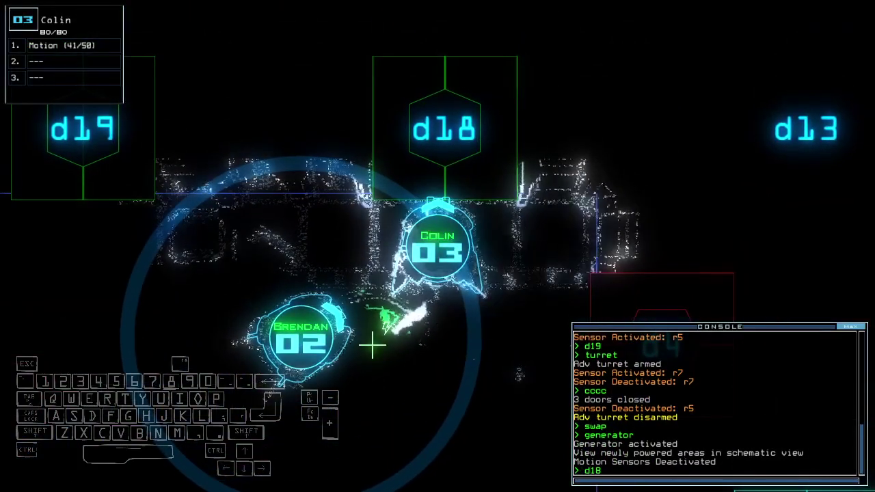
text(d18)
key(Return)
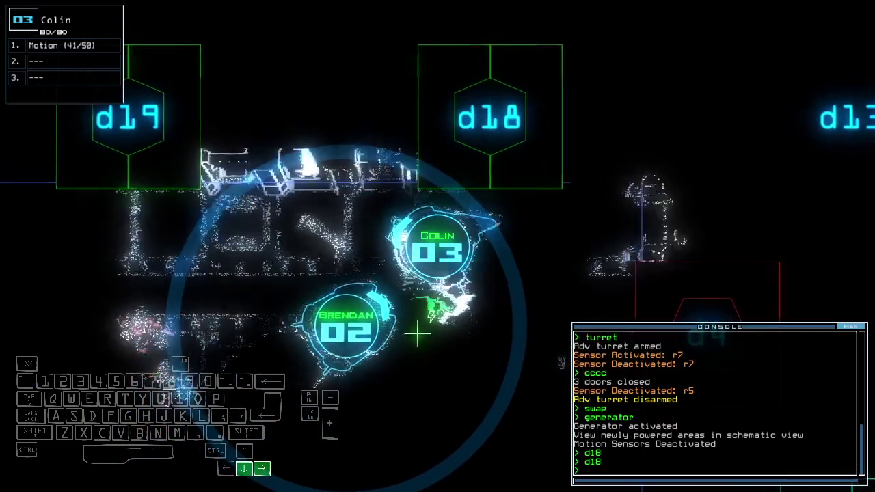
key(Return)
Step: Give drone 03 the probe from drone 02, then drive it to door d19 and open it
key(Return)
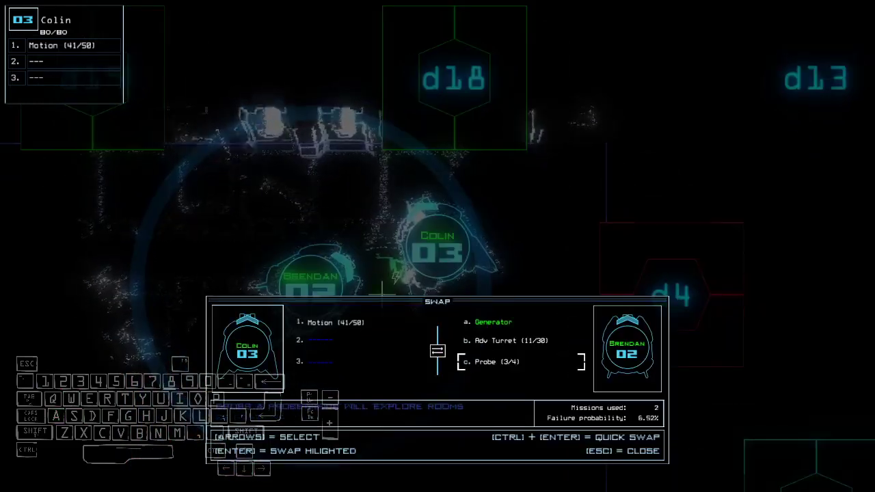
key(ctrl+Return)
text(mo)
key(Return)
key(space)
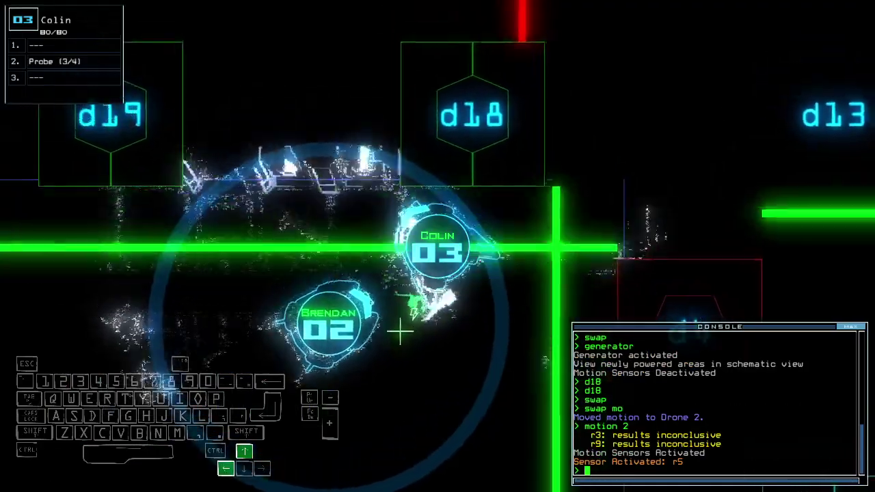
key(Up)
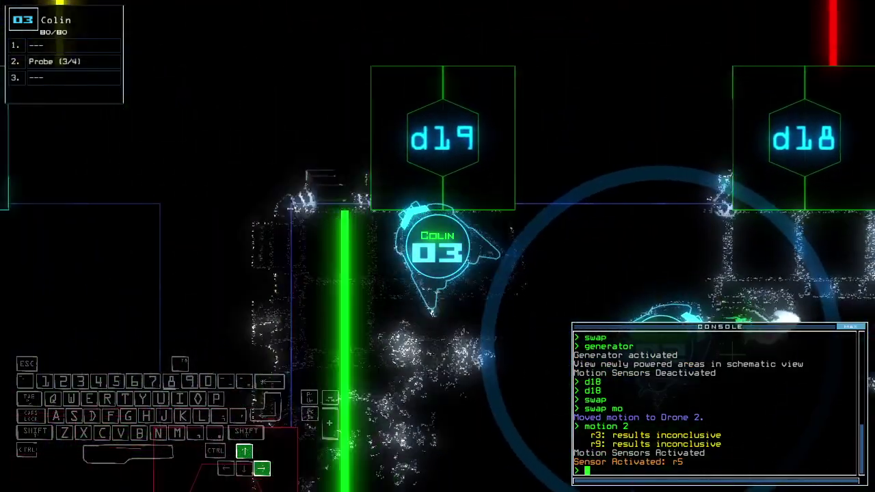
text(d19)
key(Return)
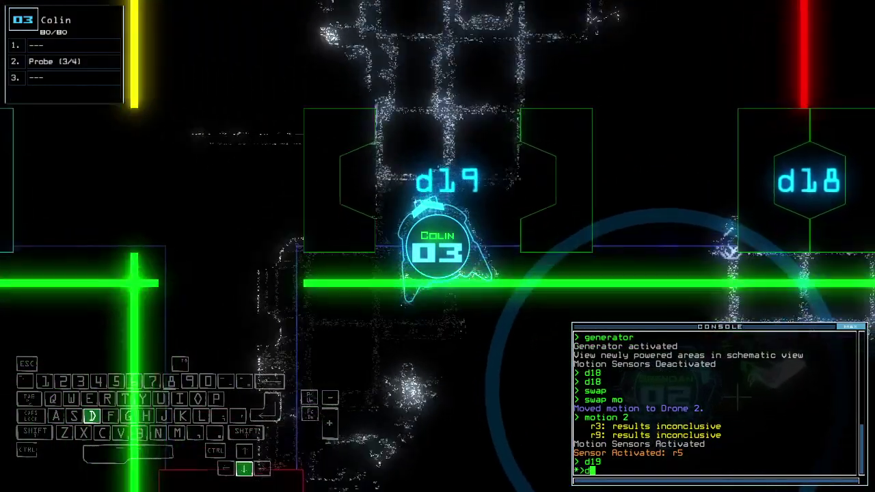
text(d19)
Step: Toggle d19 again and open doors d17, d6 and d5 from drone 03's view
key(Return)
key(space)
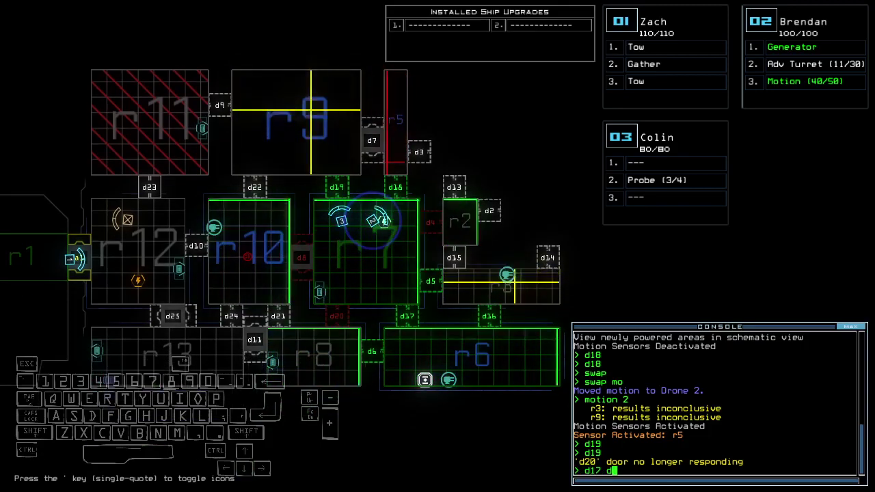
key(space)
text(6)
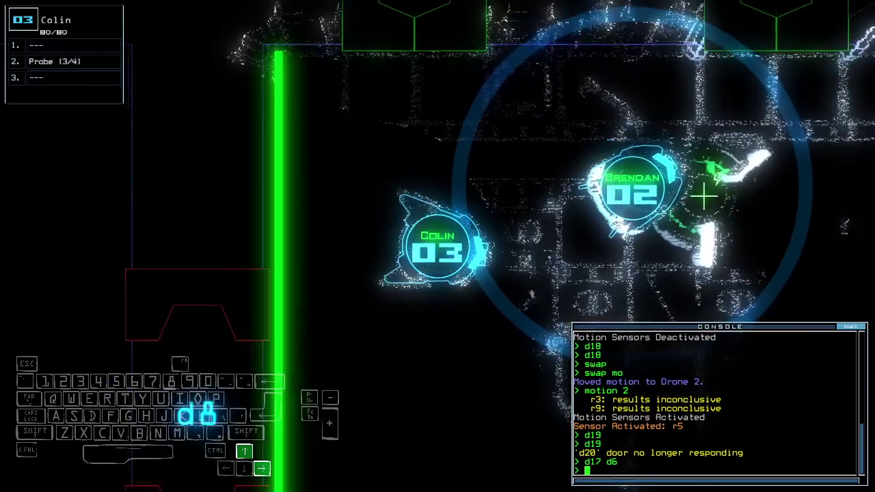
text(d5)
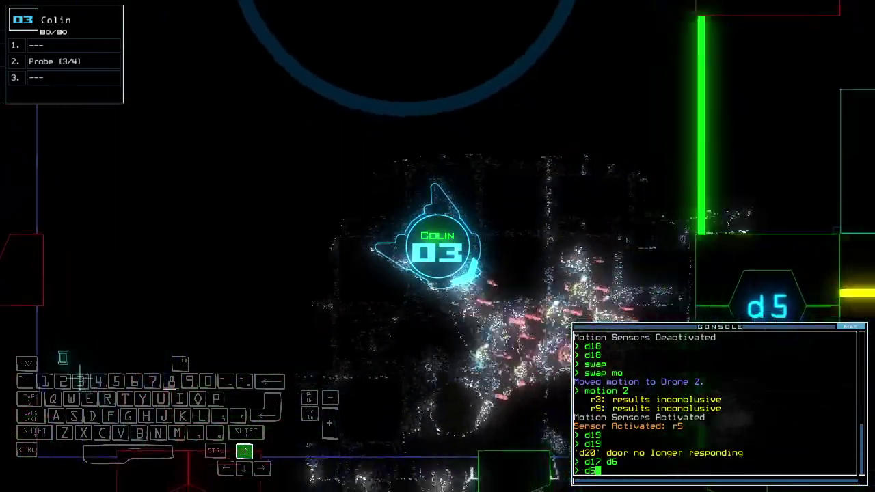
key(Return)
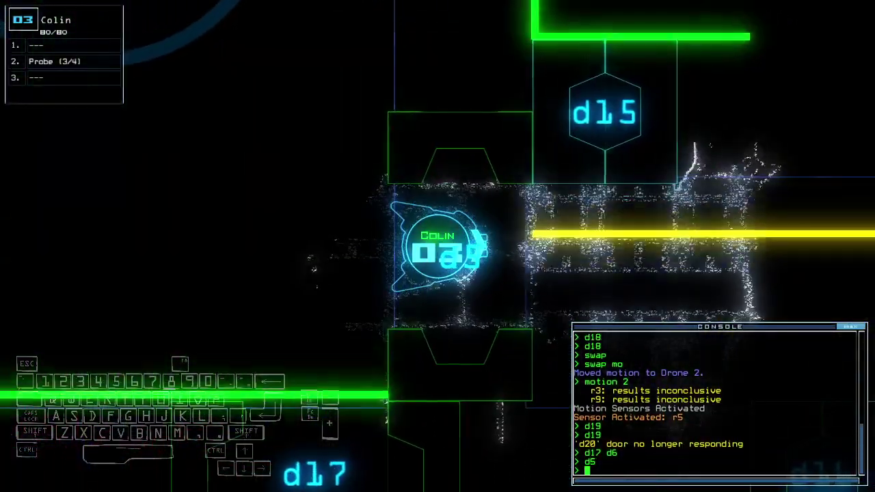
Step: Check the mission time, back drone 02 up, and survey the schematic and drone 01
key(Up)
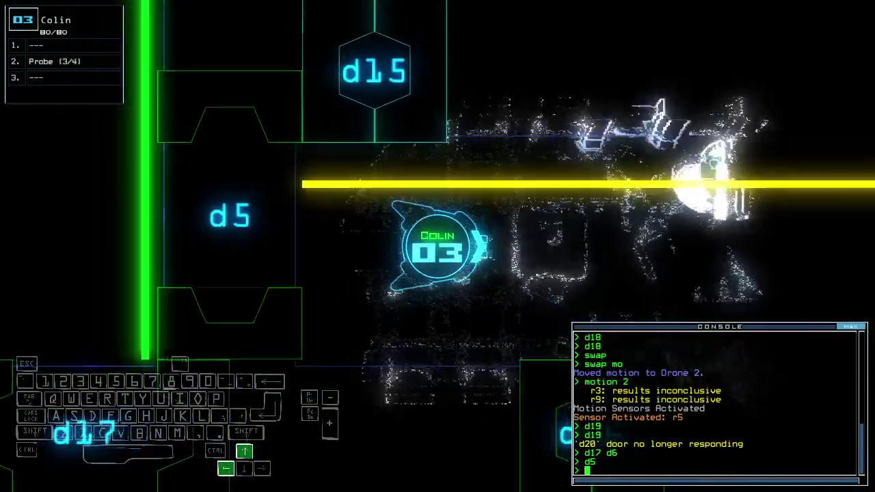
key(space)
text(2)
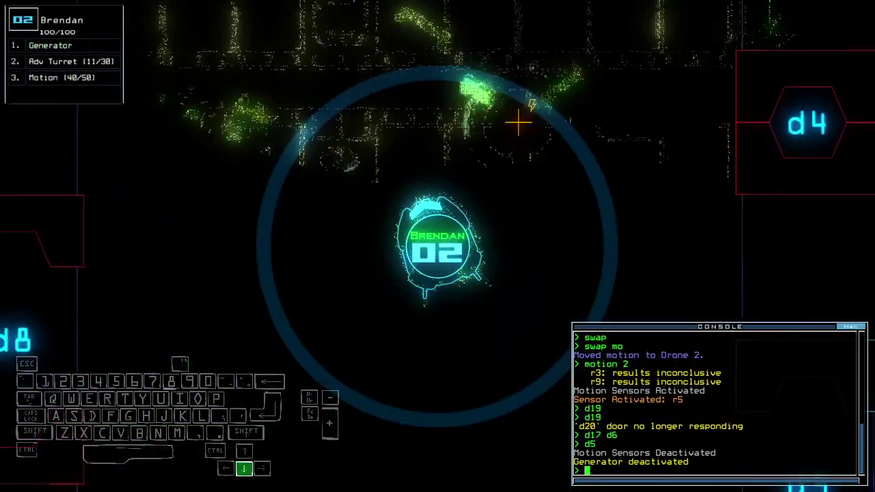
text(te)
key(Return)
key(Down)
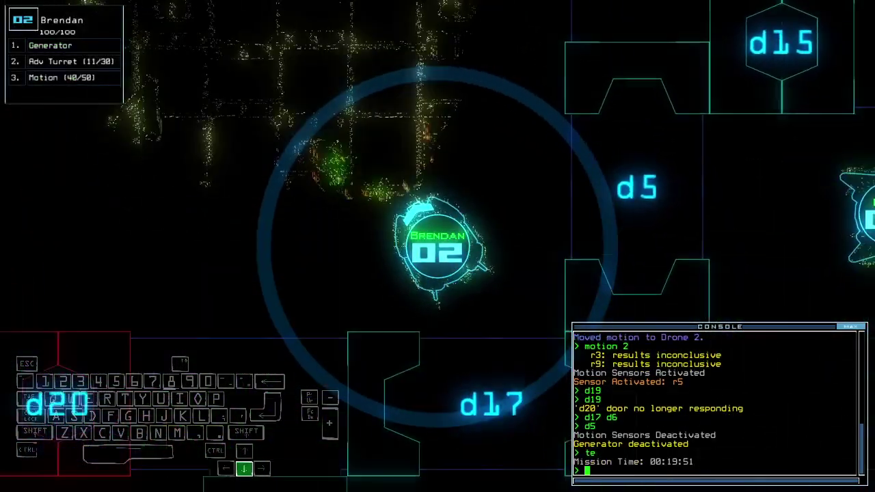
key(space)
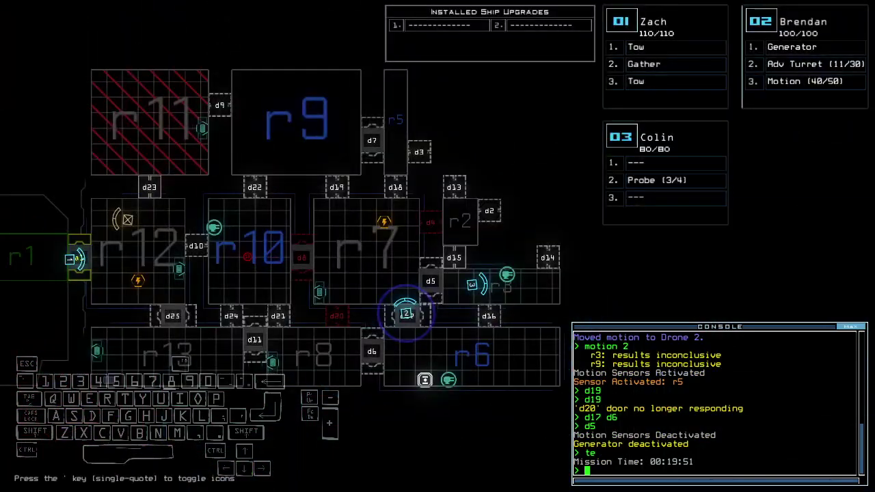
key(space)
key(space)
key(Left)
key(1)
key(Left)
key(Down)
key(space)
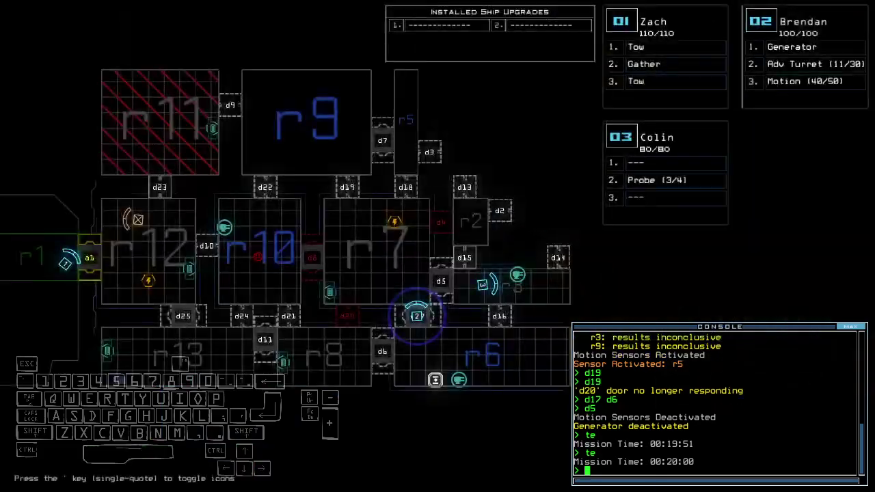
Step: Drive drone 03 through door d5 toward d16
key(3)
key(Up)
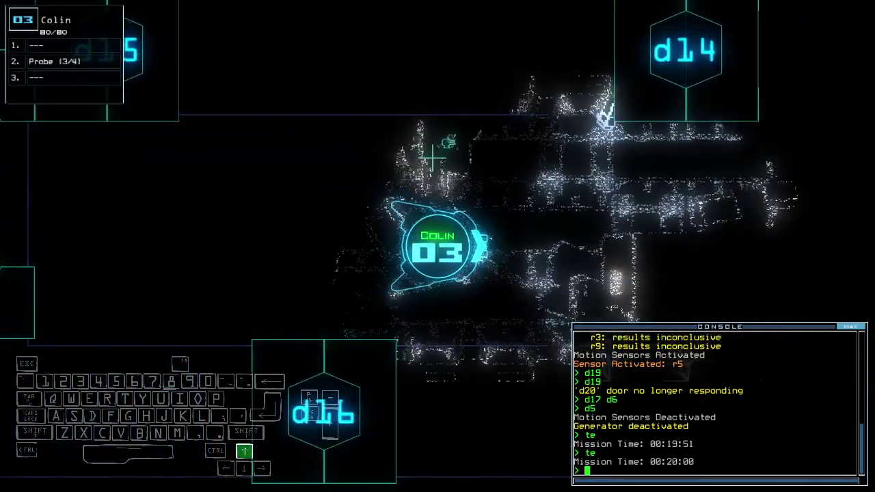
key(Down)
key(Left)
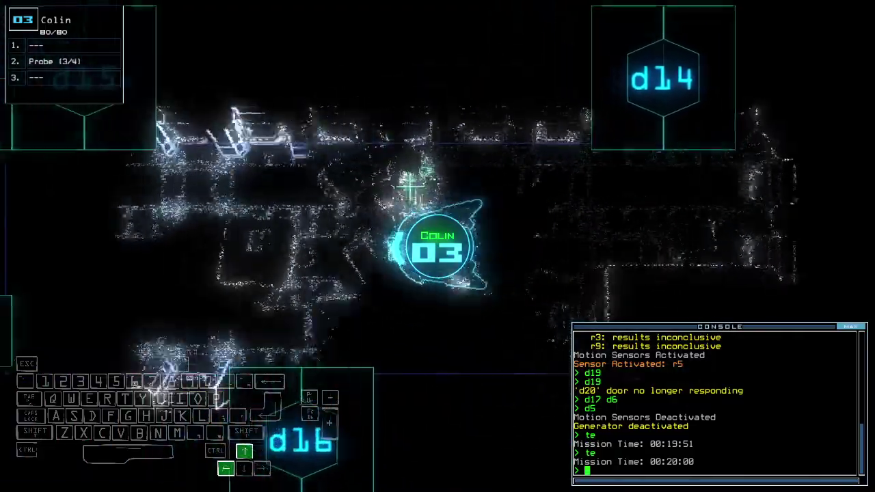
key(Up)
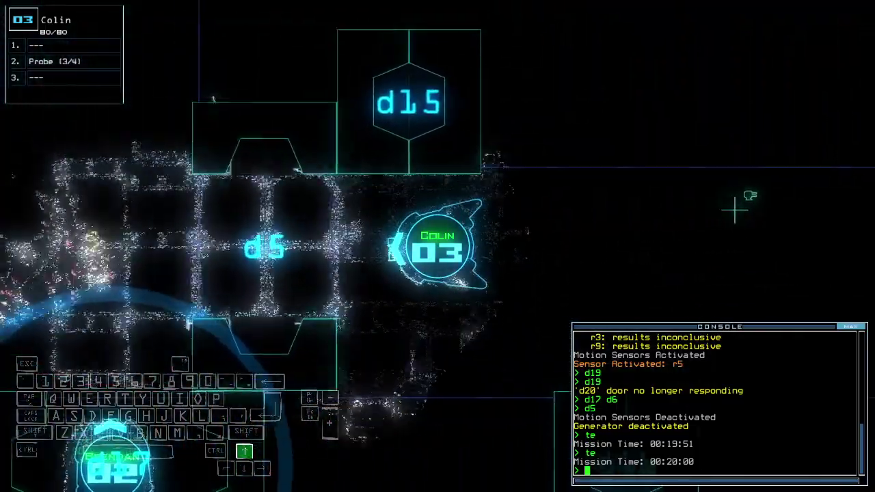
Step: Move drone 02 forward and reactivate the generator
key(Up)
key(2)
key(Right)
key(Up)
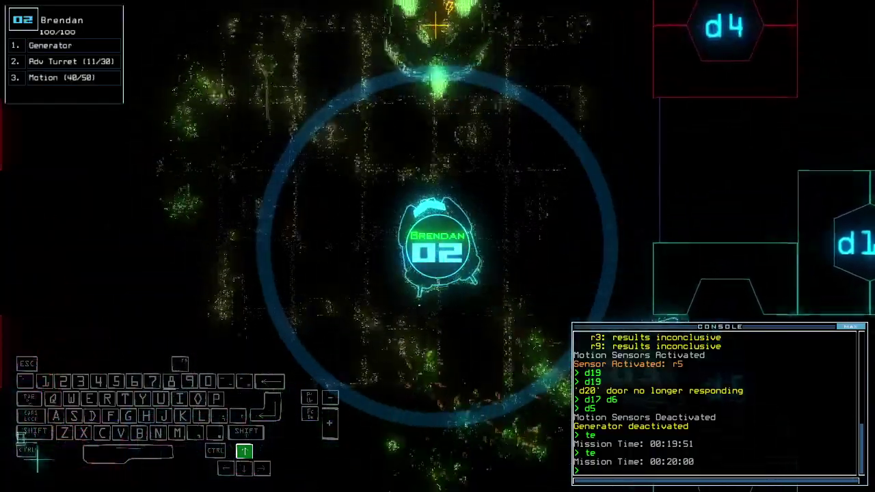
text(generator)
key(Return)
Step: Turn drone 03 and close all the open doors
key(3)
key(Left)
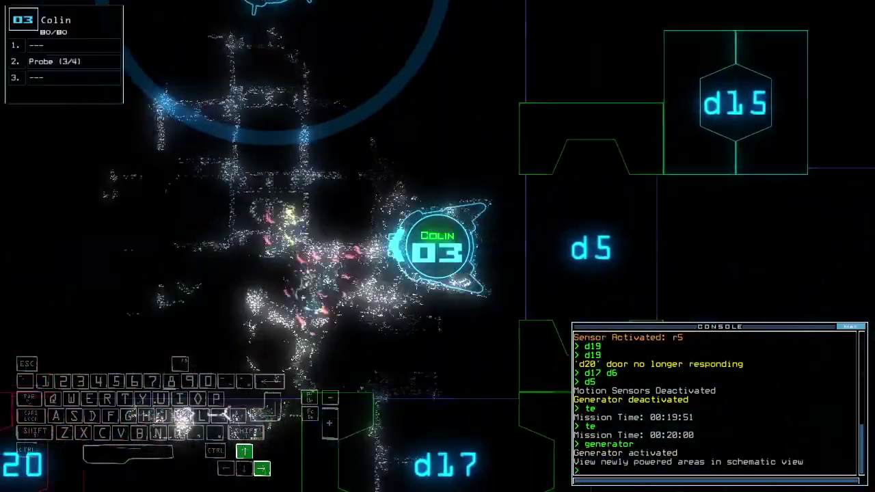
key(Up)
text(cccc)
key(Return)
key(space)
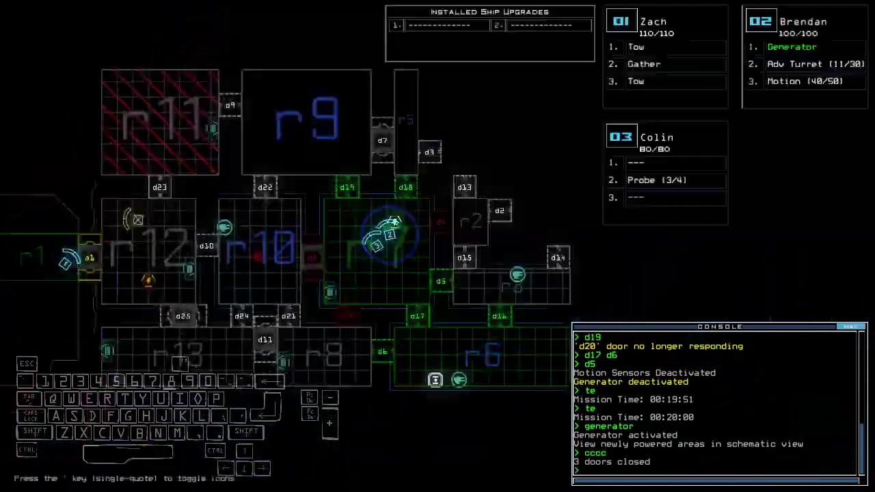
Step: Drive drone 03 forward beside door d18, then bring up the ship schematic
key(3)
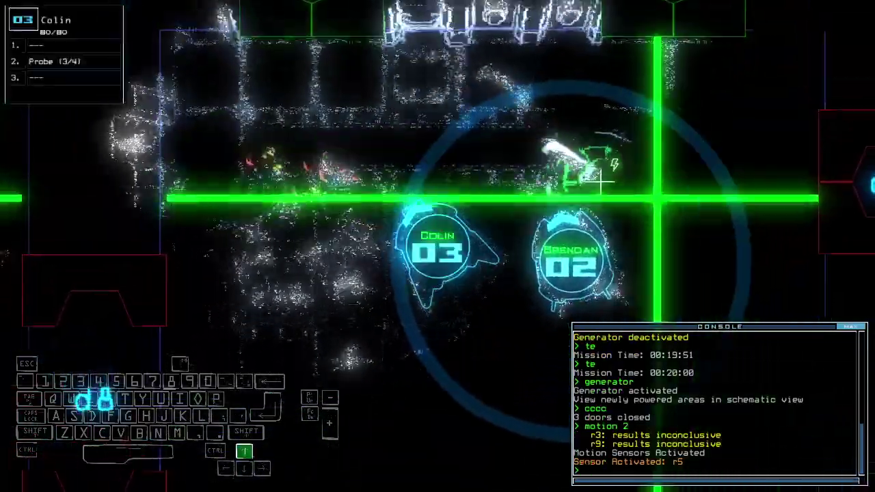
key(Up)
key(Right)
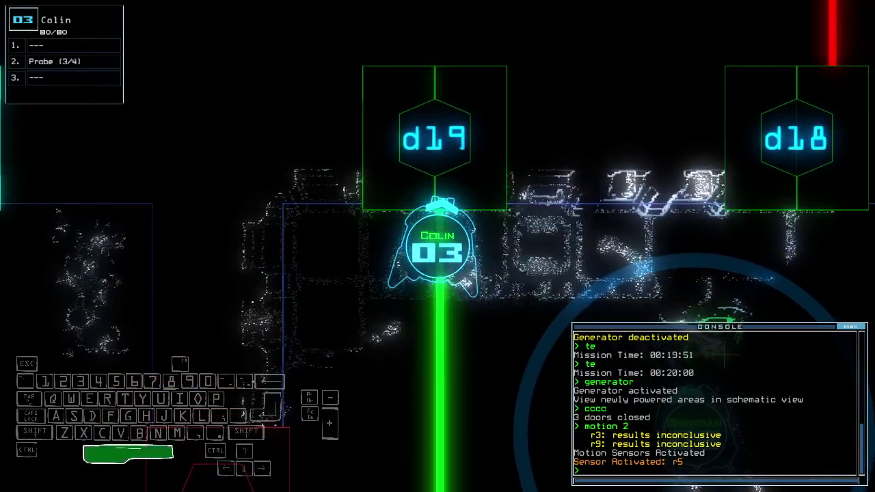
key(space)
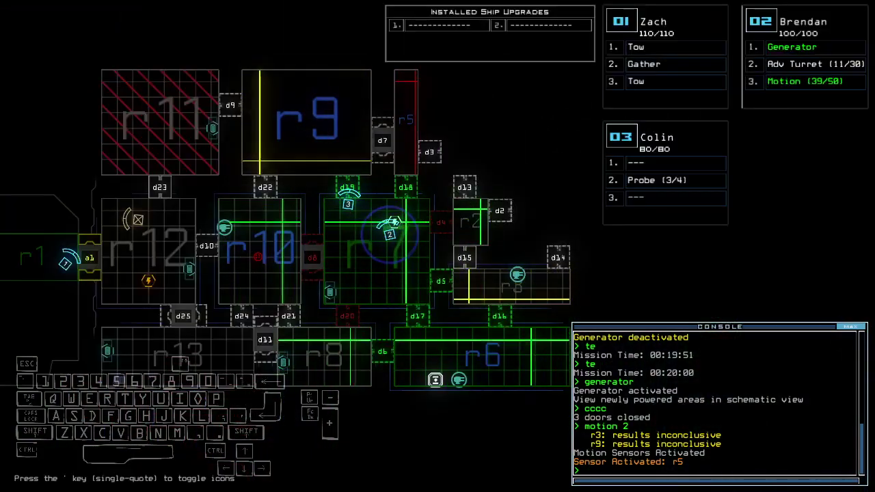
key(space)
key(Up)
text(d18)
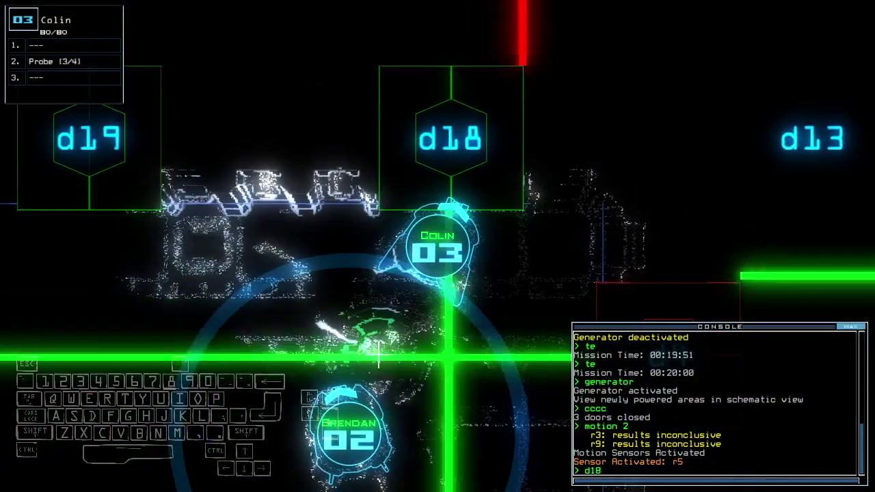
key(space)
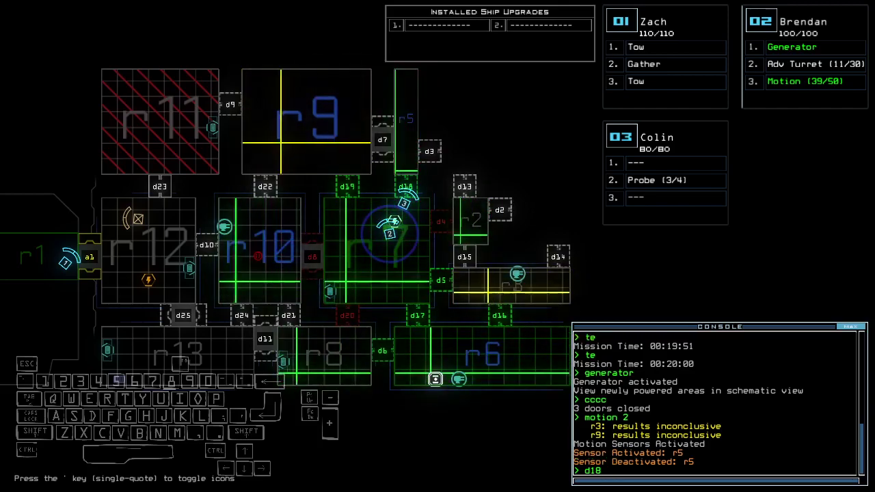
Step: Drop a probe past door d18 with ffff, then shut d18 again
key(space)
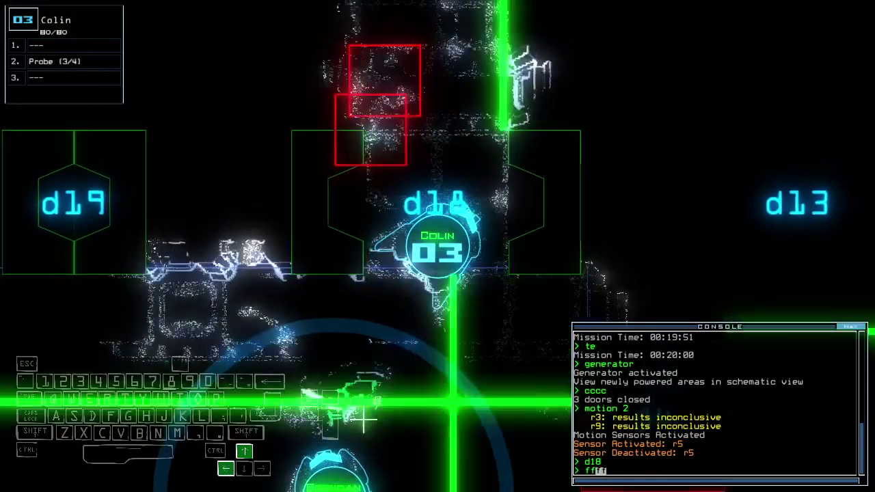
text(ff)
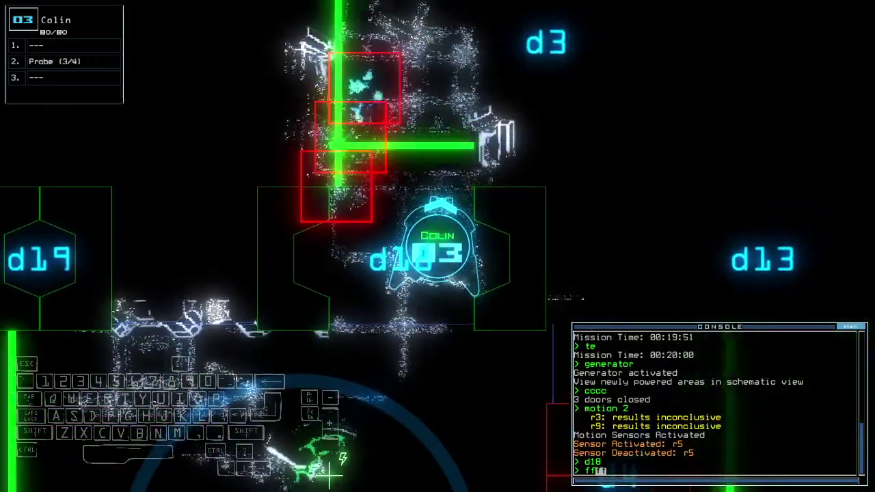
text(ff)
key(Return)
text(d18)
key(Return)
key(space)
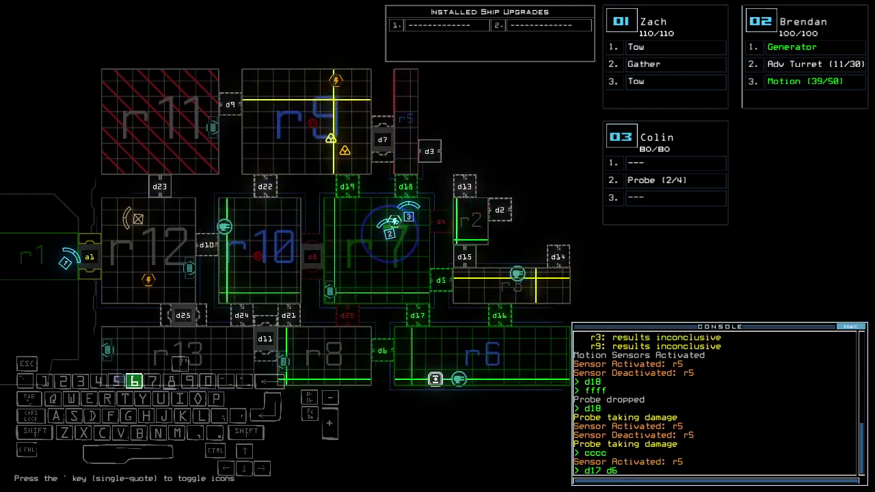
Step: Drive drone 03 down to door d17 and return to the full schematic
key(3)
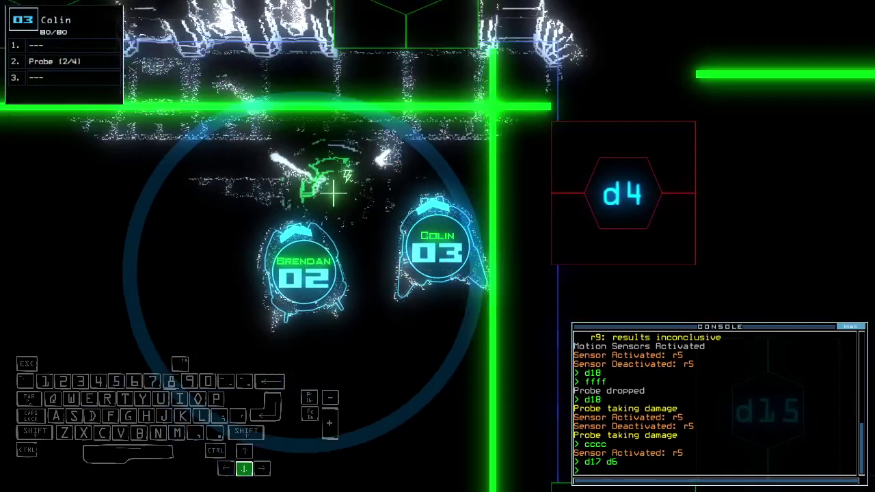
key(Down)
key(Down)
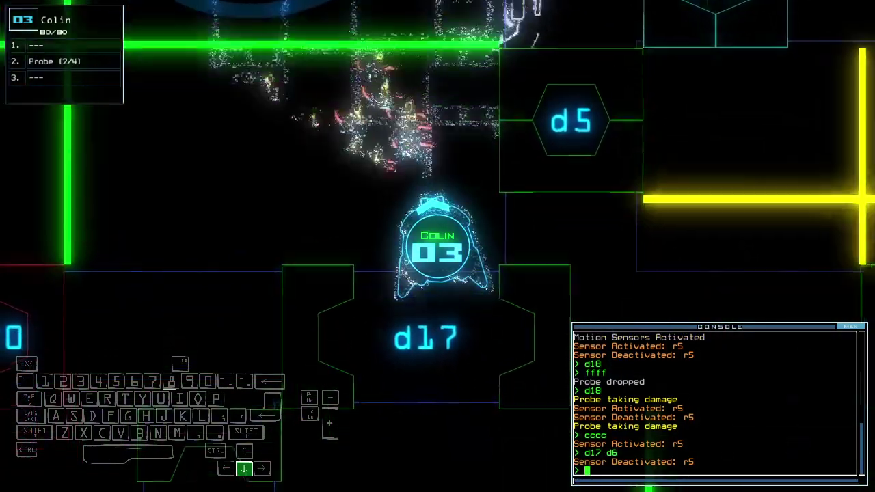
key(Left)
key(Escape)
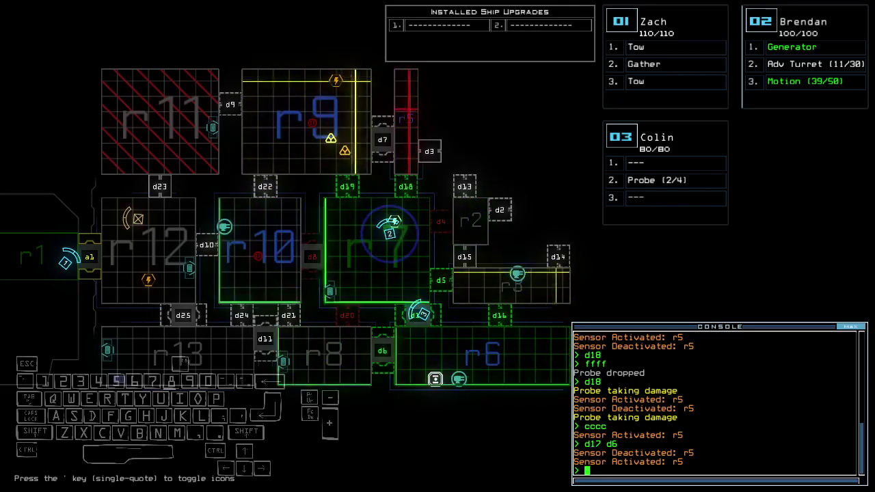
text(3swap t)
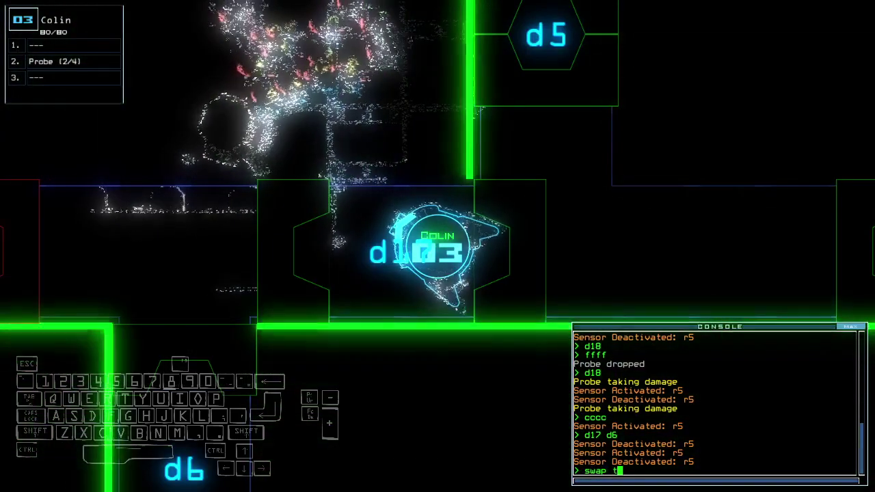
text(u)
Step: Move the advanced turret from drone 02 to drone 03
key(Return)
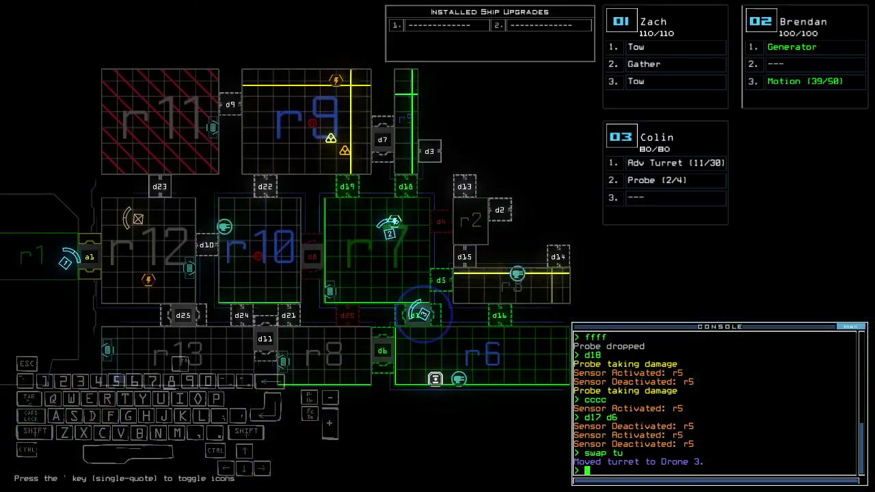
key(2)
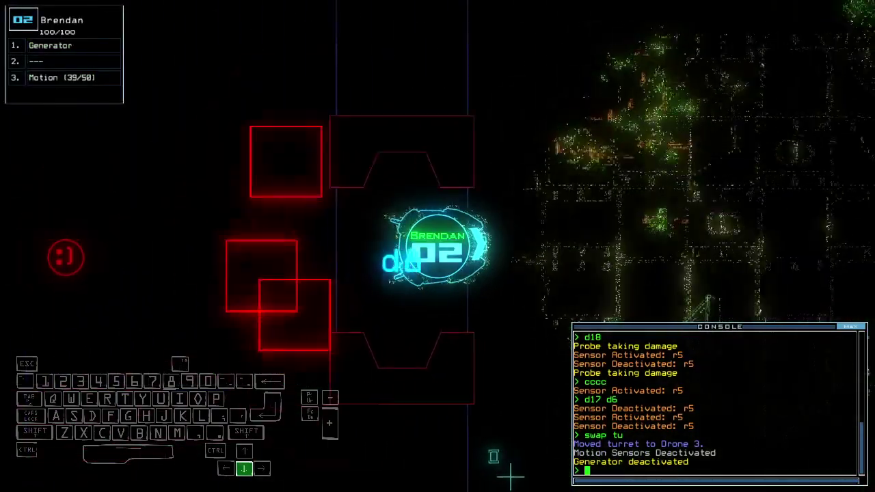
key(space)
text(te)
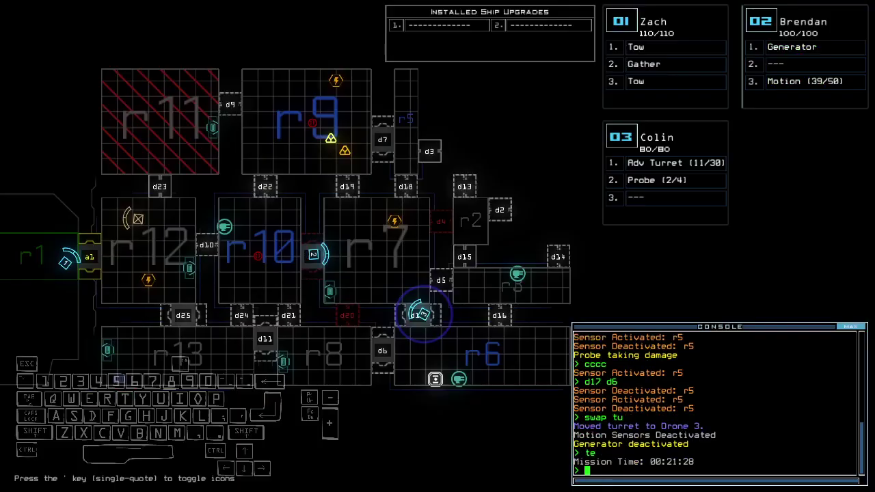
key(1)
Step: Drive drone 01 forward into room r12
key(Up)
key(Up)
key(Up)
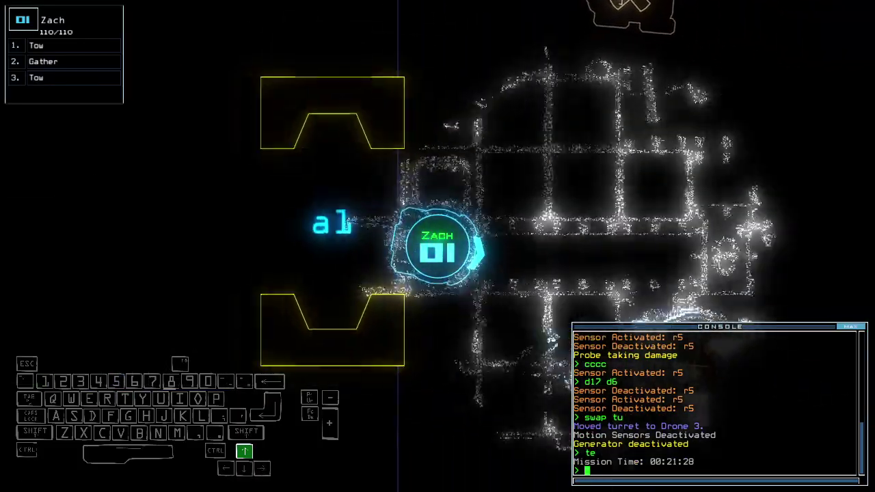
key(Up)
key(Up)
key(Up)
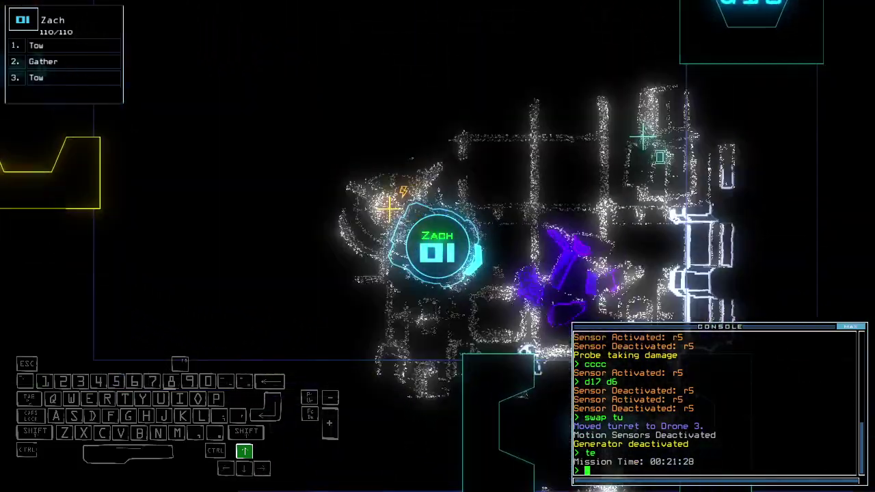
key(Up)
key(Up)
key(Up)
key(space)
key(space)
key(Up)
key(Up)
key(Up)
key(space)
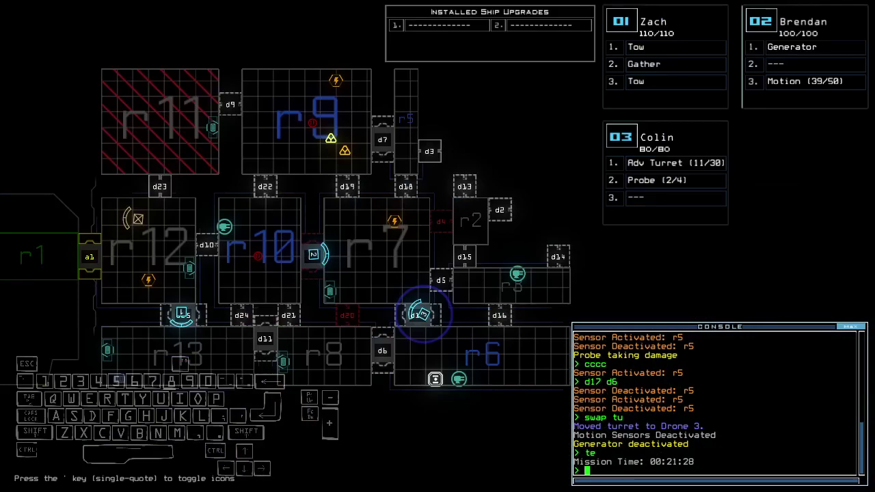
Step: Bring drone 01 back from r12 to airlock a1
key(1)
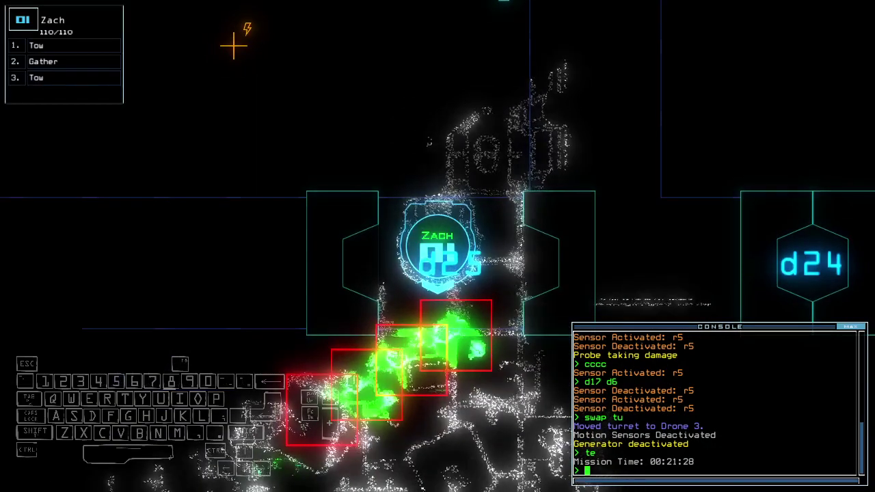
key(Down)
key(Down)
key(Down)
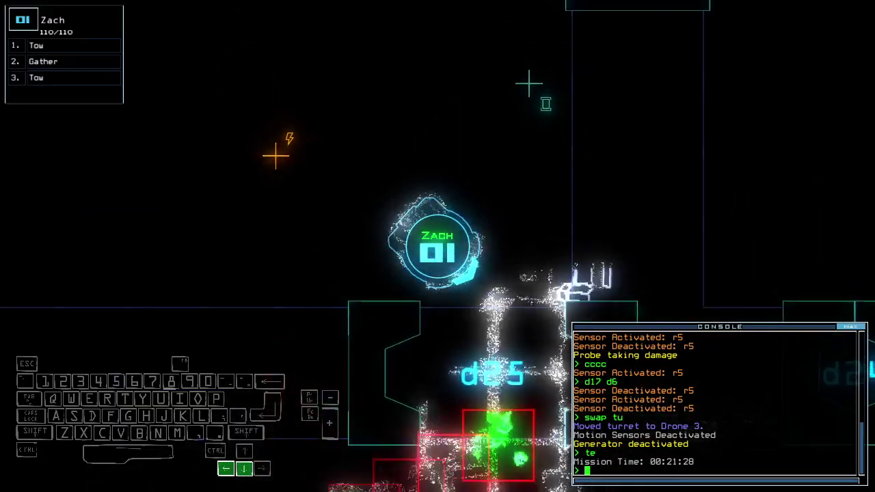
key(Down)
key(Down)
key(Down)
key(Down)
key(Down)
key(Down)
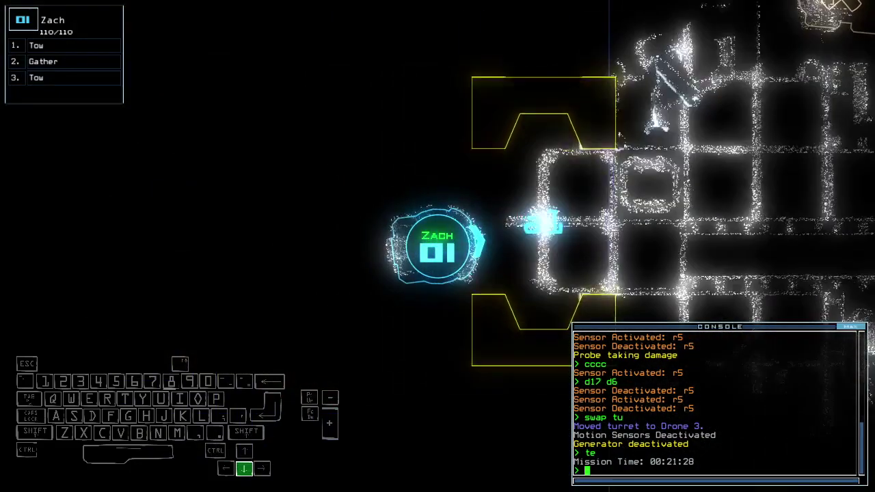
key(space)
key(Left)
key(Left)
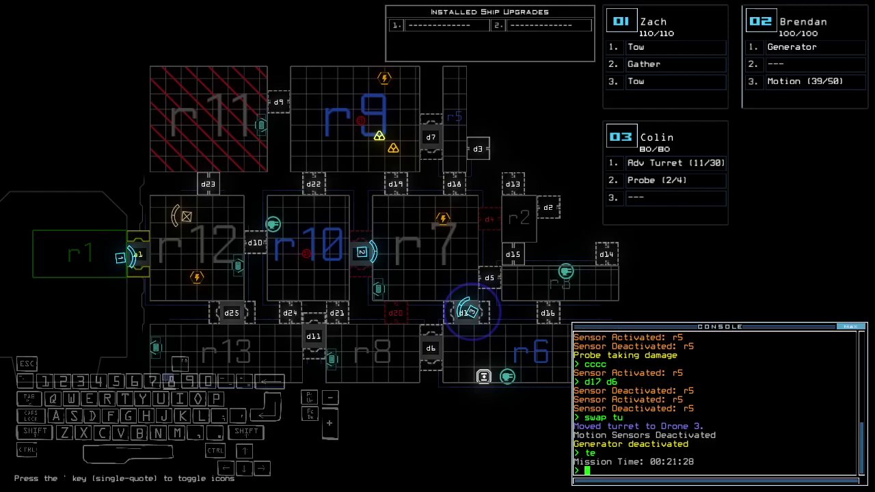
Step: Check the mission time and power the generator back up
key(2)
key(Up)
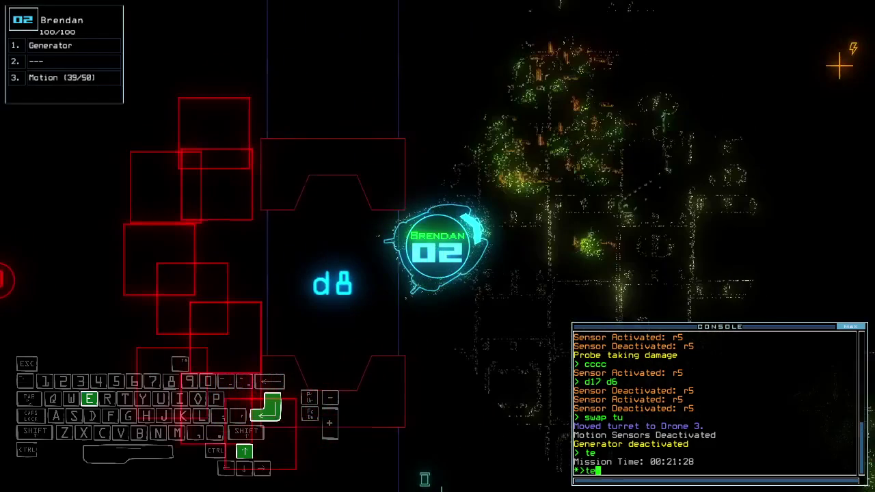
key(Return)
text(generator)
key(Return)
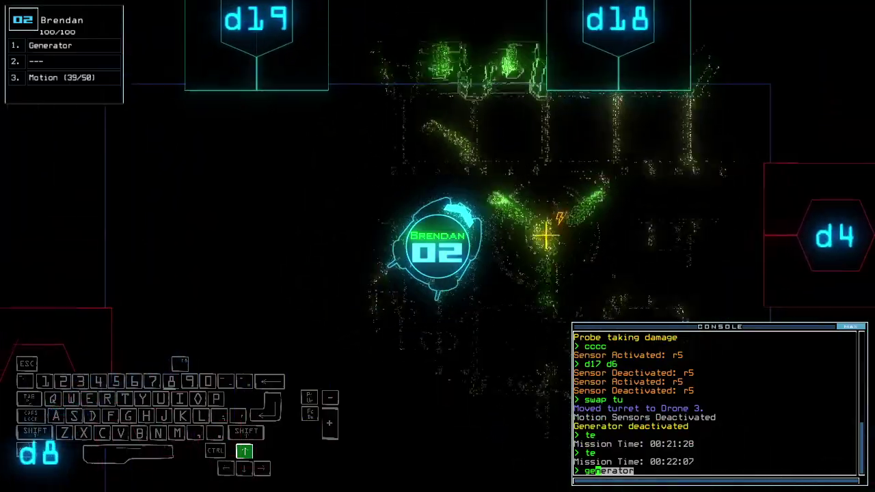
text(3motion 2)
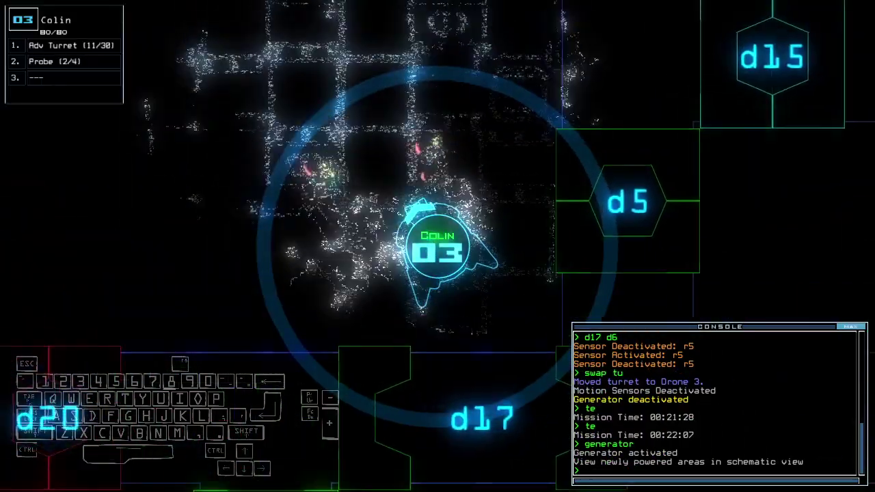
Step: Run drone 02's motion scan, then drive drone 03 to door d19 and open it
key(Return)
key(Tab)
key(Tab)
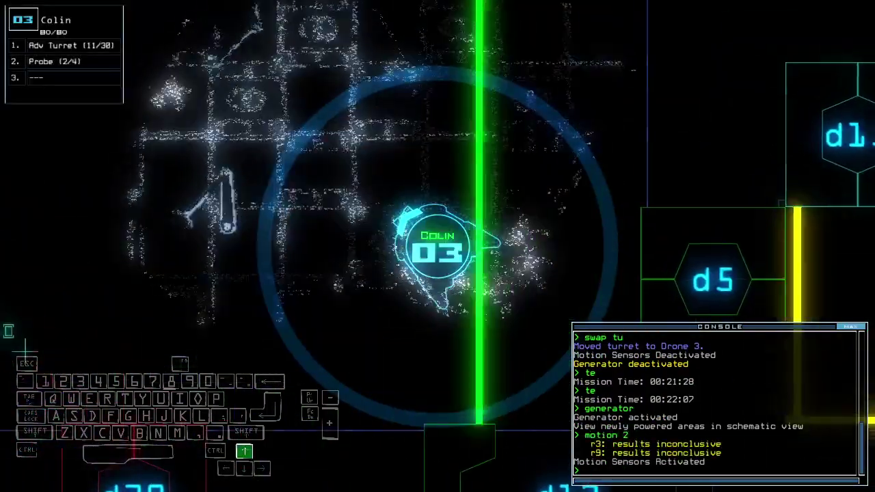
key(Up)
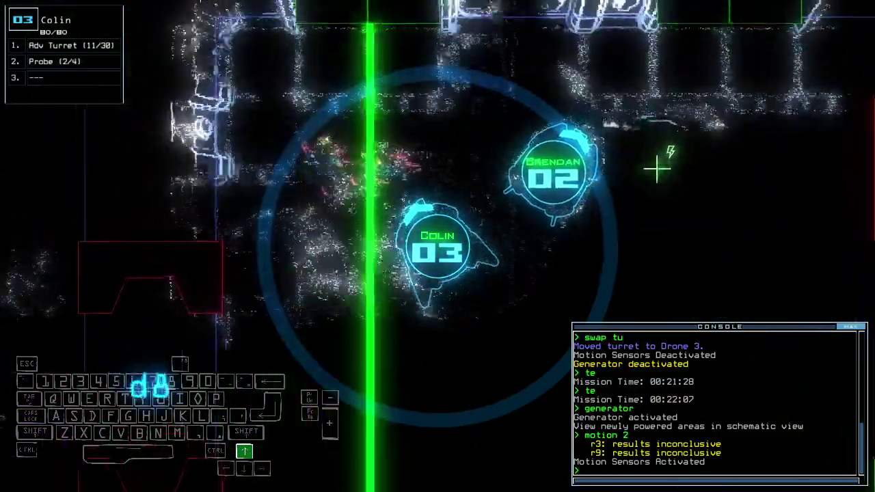
text(d19)
key(Return)
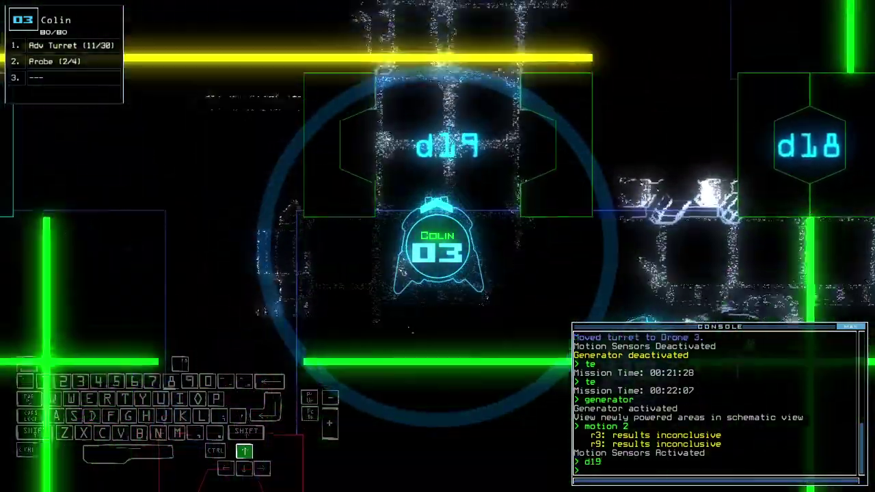
key(Tab)
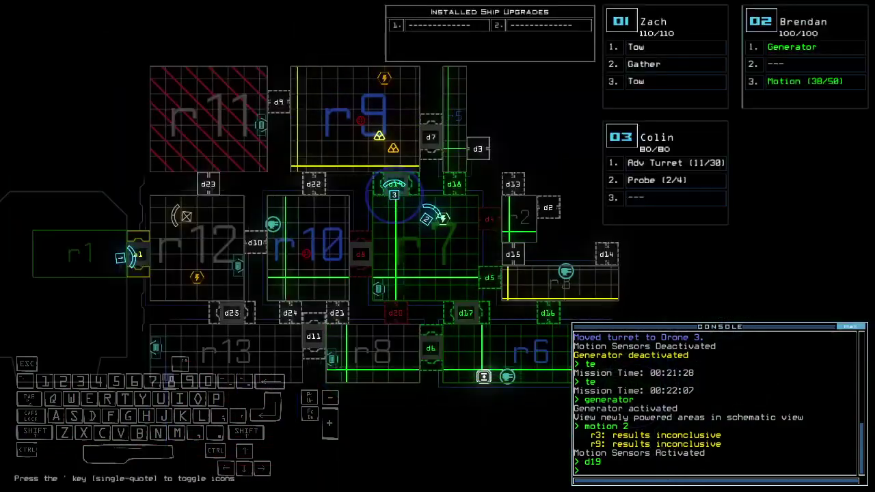
key(Tab)
text(d)
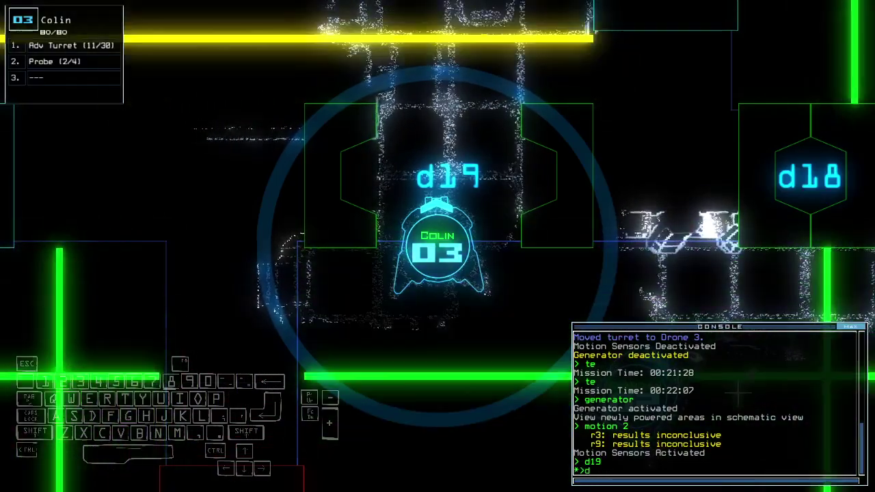
text(19)
key(Return)
text(g)
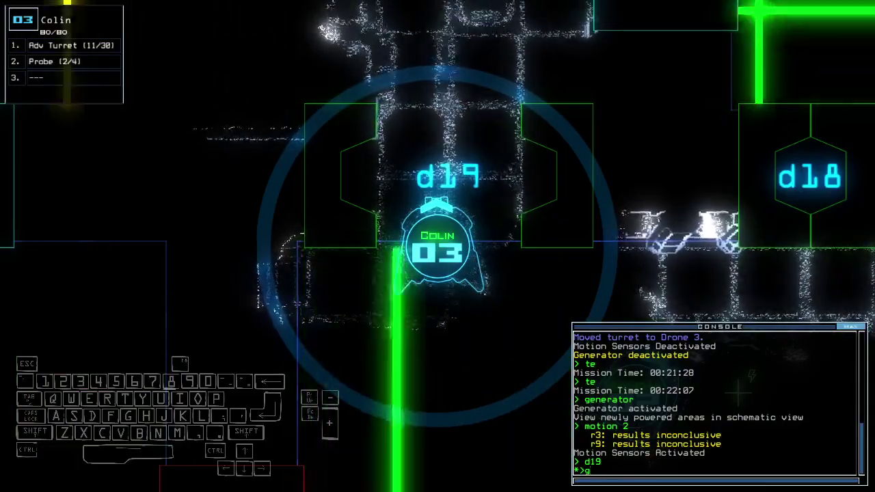
Step: Move the Gather upgrade onto drone 3, then arm and disarm its turret
key(Up)
key(Down)
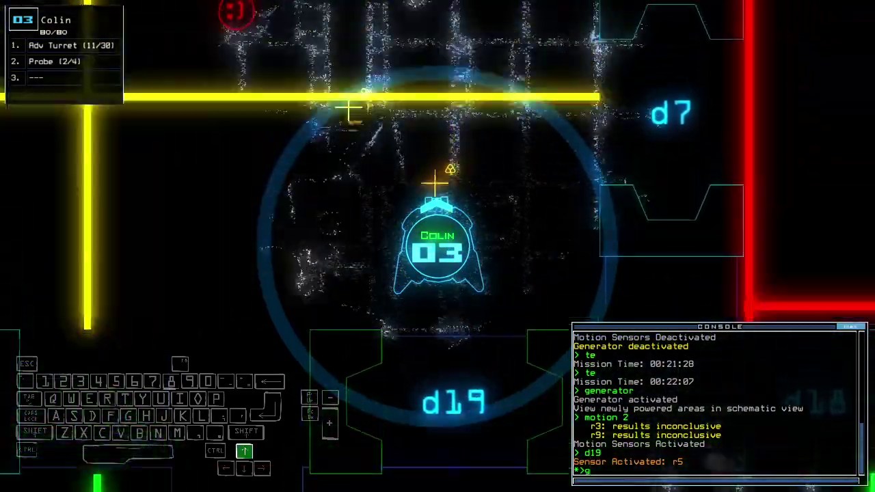
key(Return)
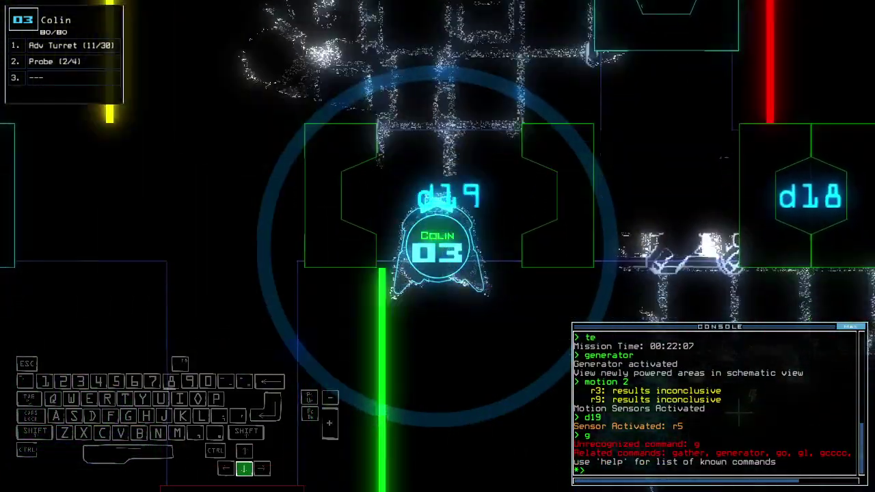
text(swap ga)
key(Return)
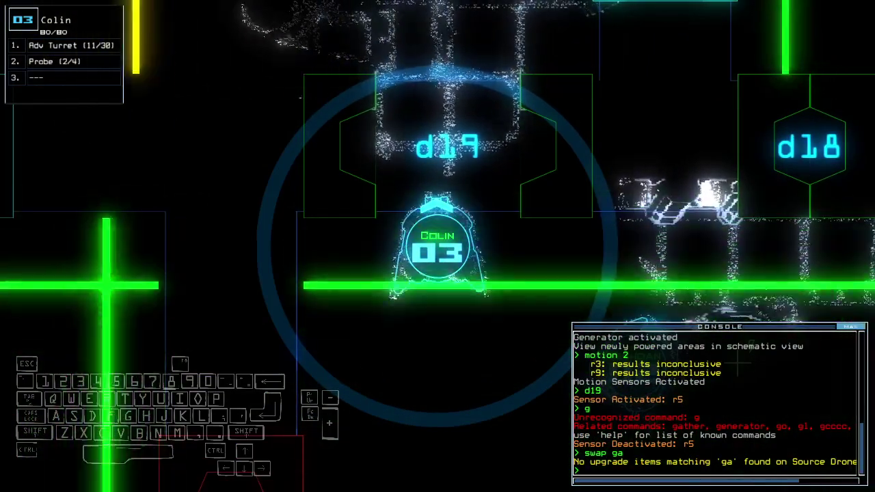
text(d19)
key(Return)
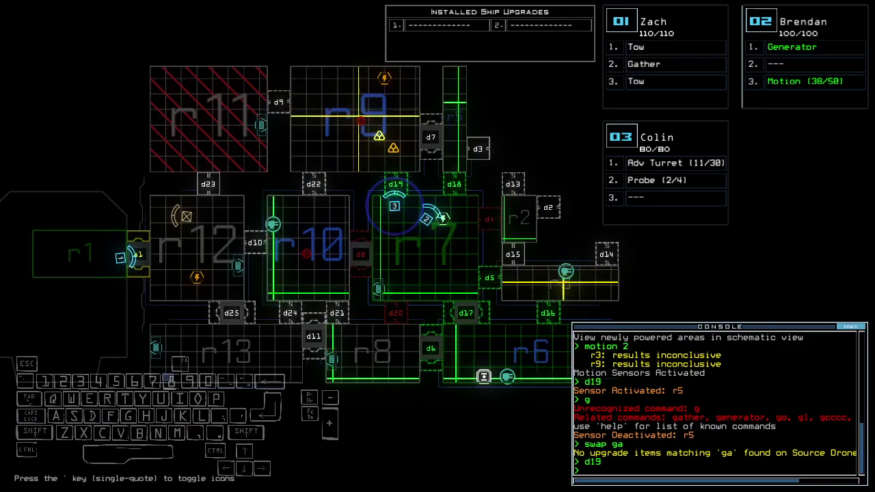
key(space)
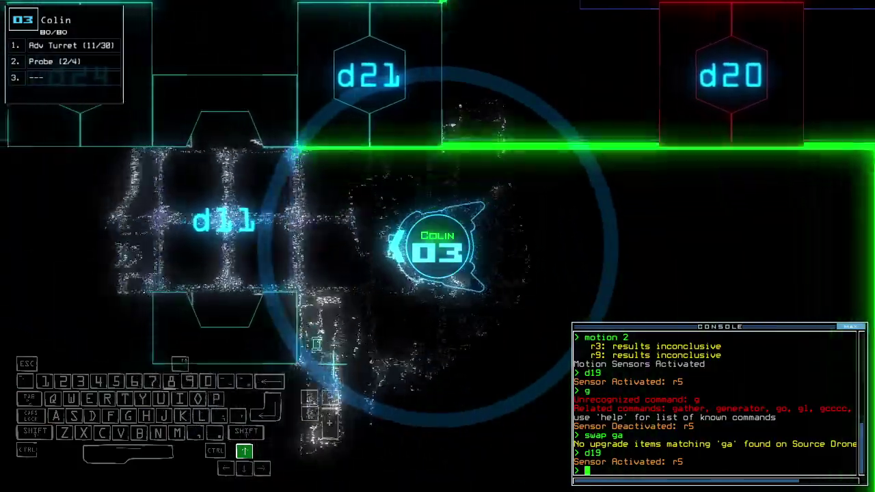
text(swap ga)
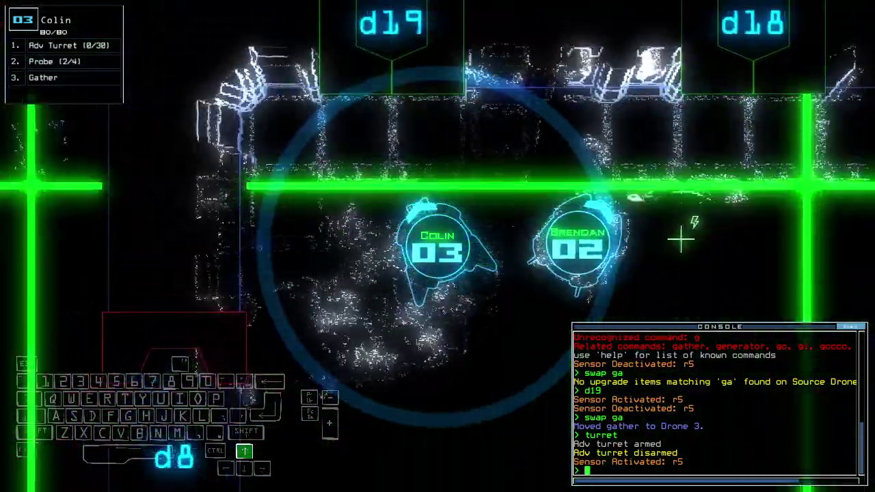
Step: Drive drones 3 and 2 back out of room r7
key(space)
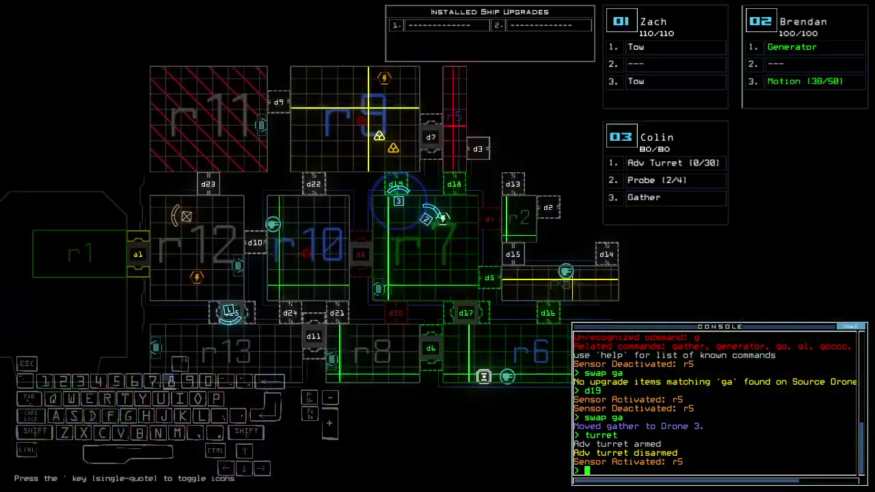
key(space)
key(Down)
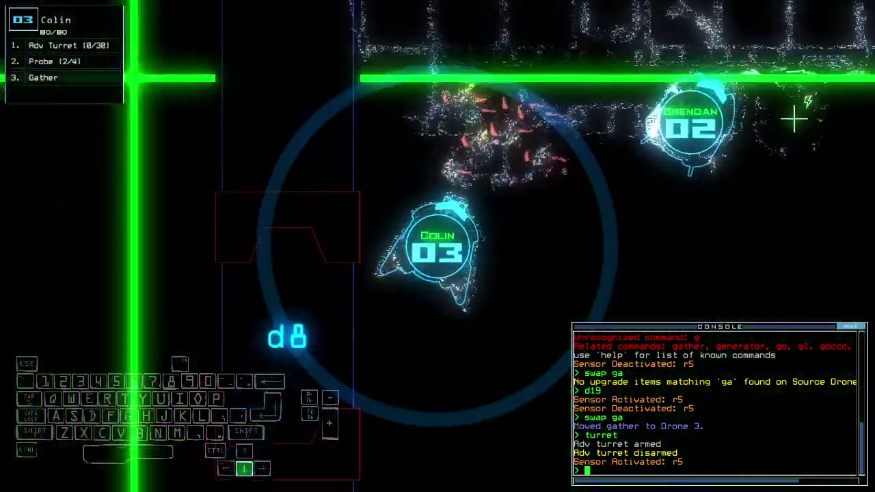
key(Right)
key(space)
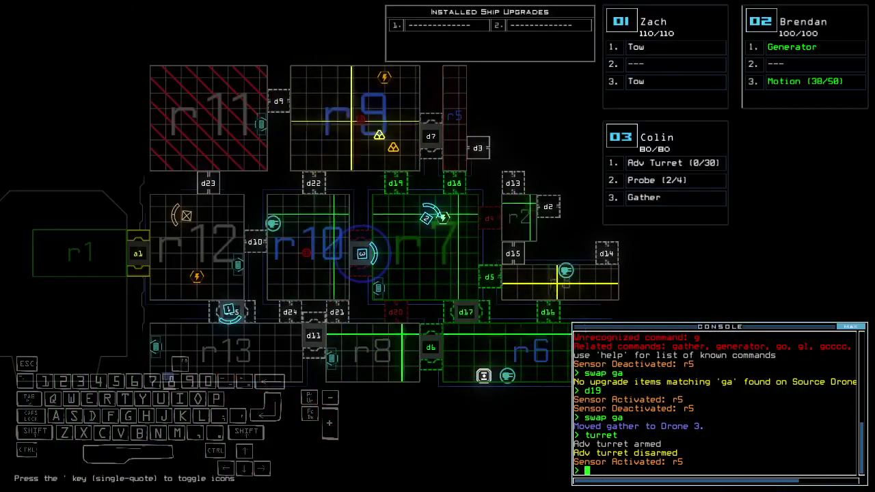
key(2)
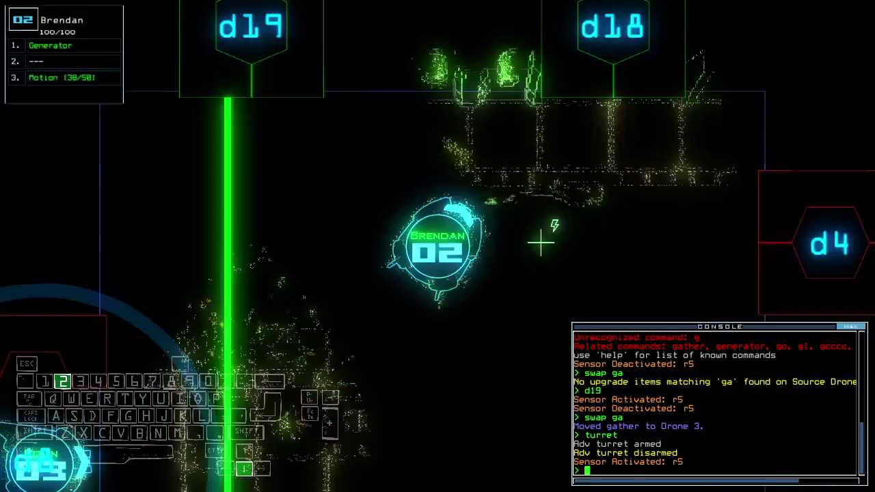
key(Down)
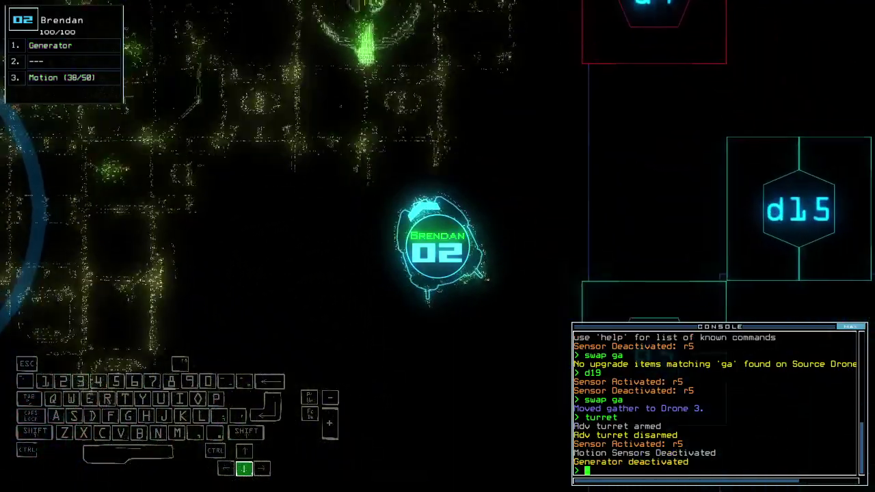
key(space)
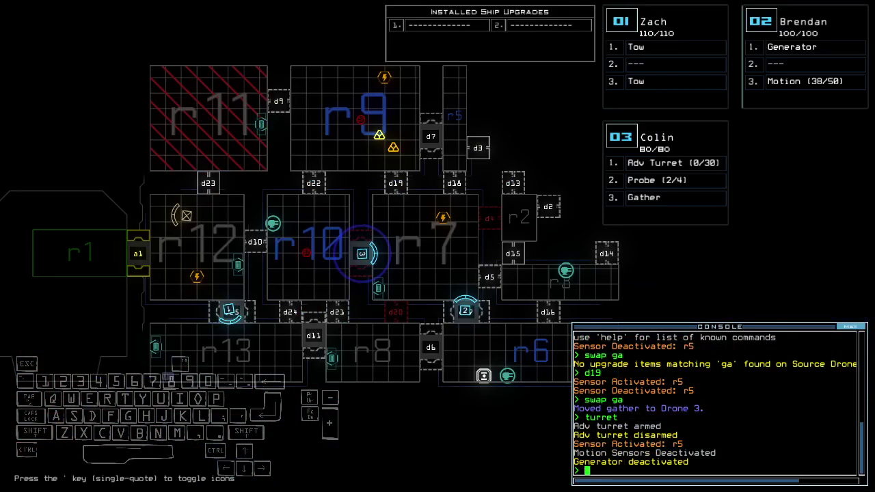
Step: Check the mission time, run 'f r13', and look through drone 1's camera
key(Right)
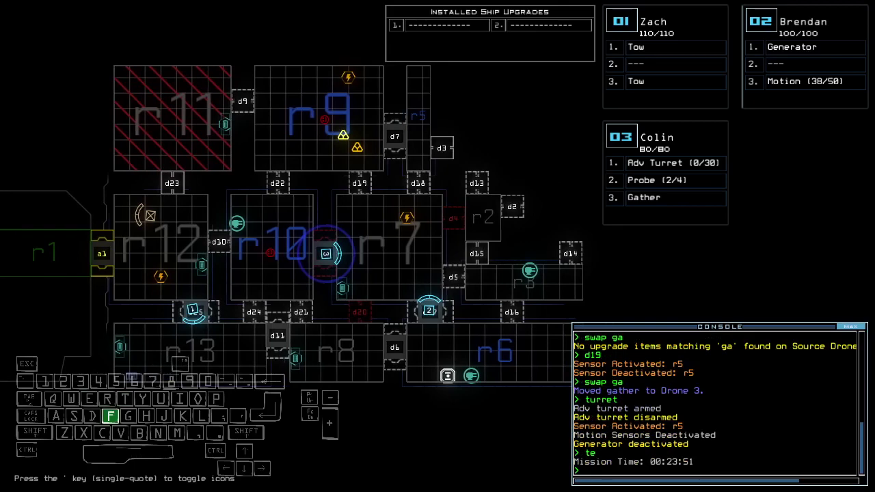
key(space)
key(space)
key(Right)
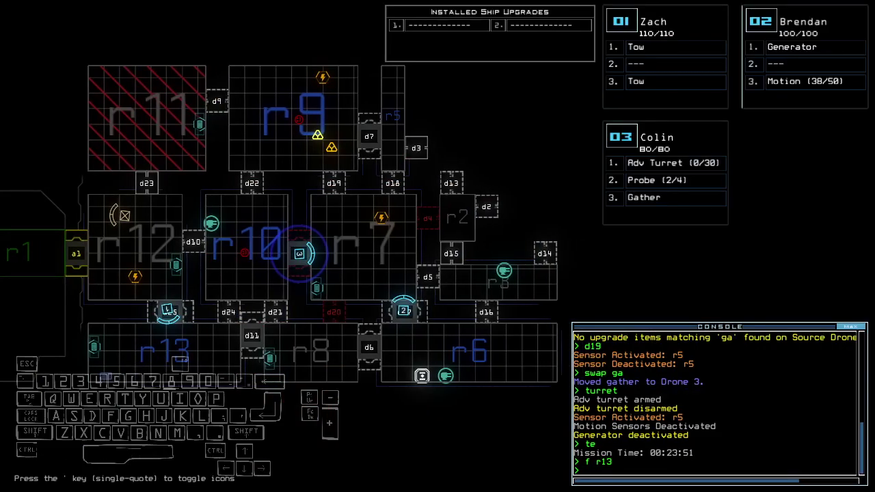
key(Left)
key(space)
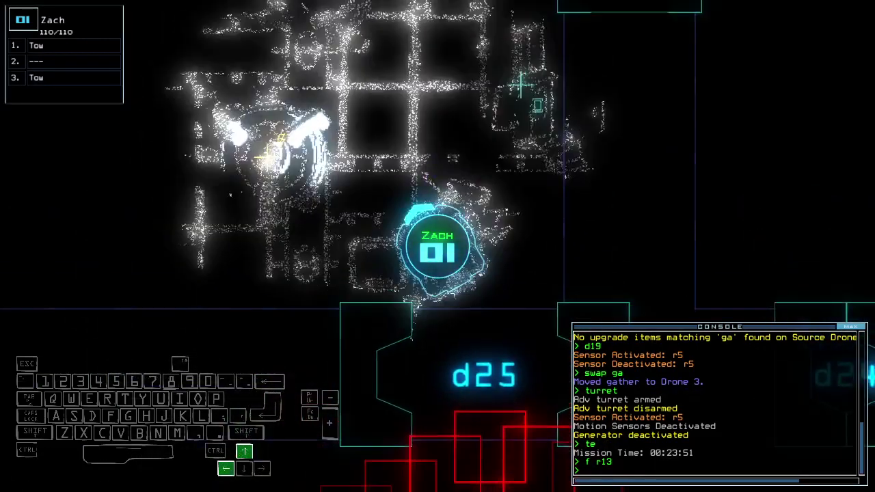
key(space)
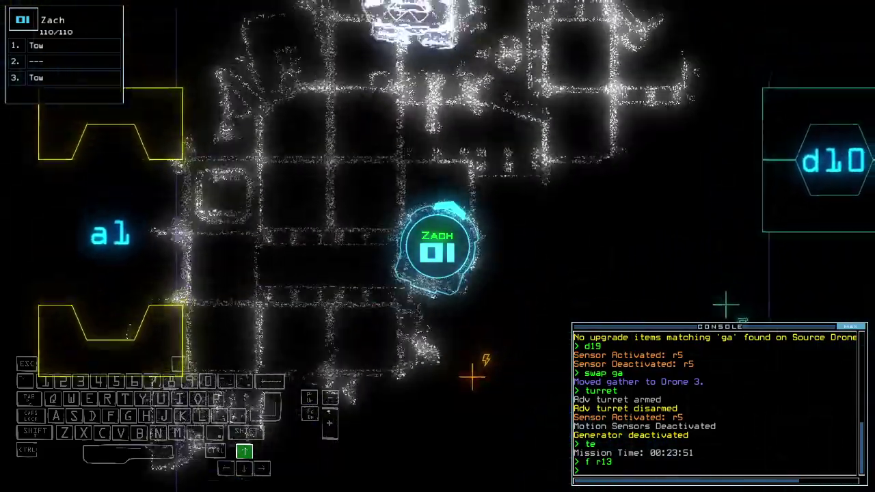
key(Up)
Step: Drive drone 2 to the generator, power it on and run a motion scan
key(2)
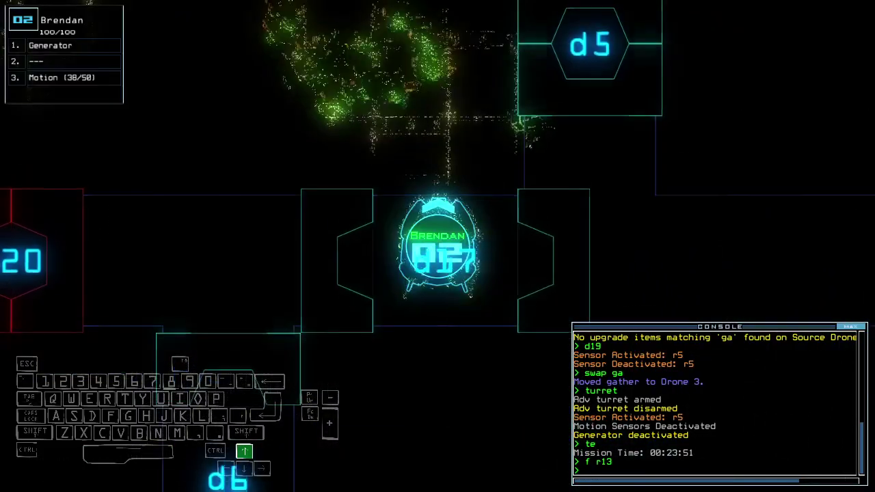
key(Up)
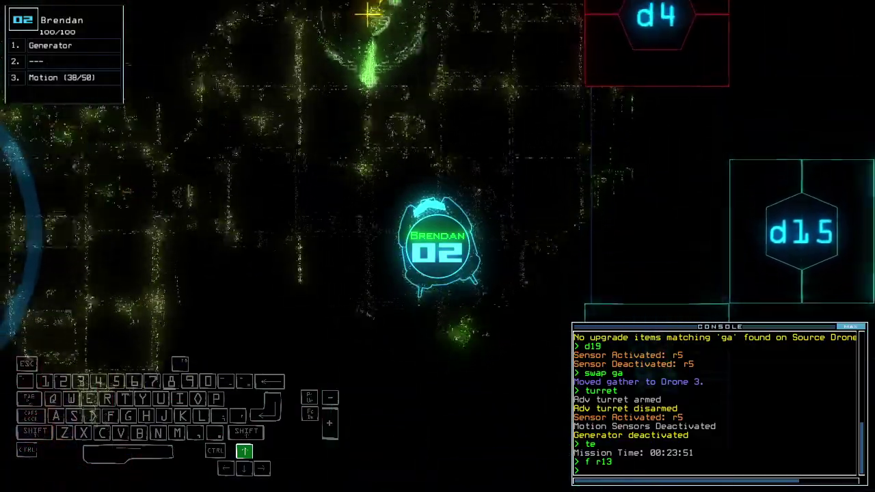
text(generator)
key(Return)
key(space)
text(mo)
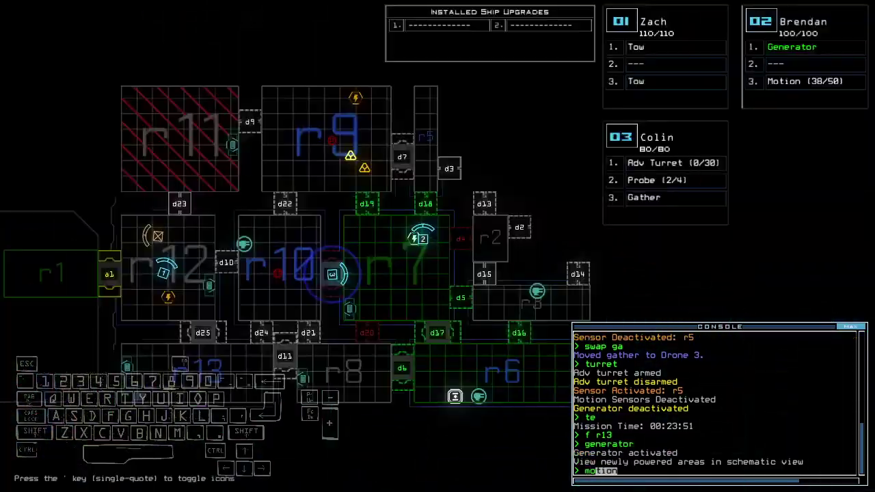
key(Return)
text(3)
text(d19)
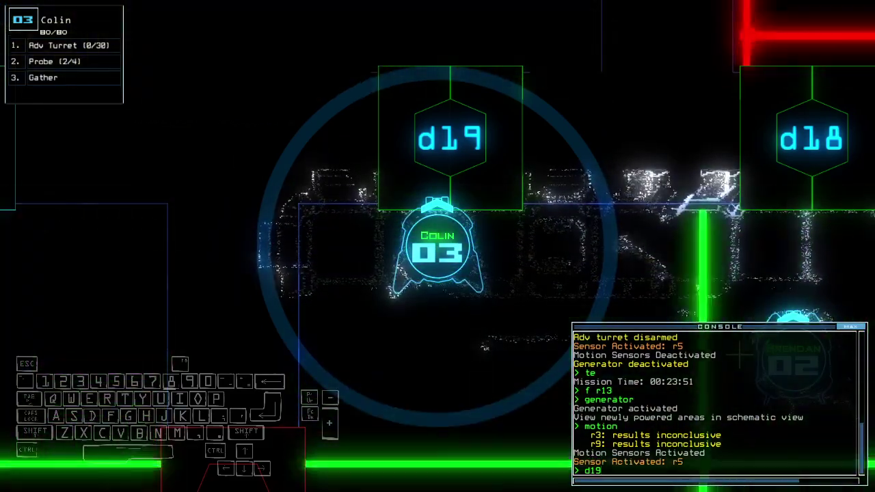
Step: Open door d19, drop the last two probes and collect nearby scrap
key(Return)
text(ffff)
key(Return)
key(Up)
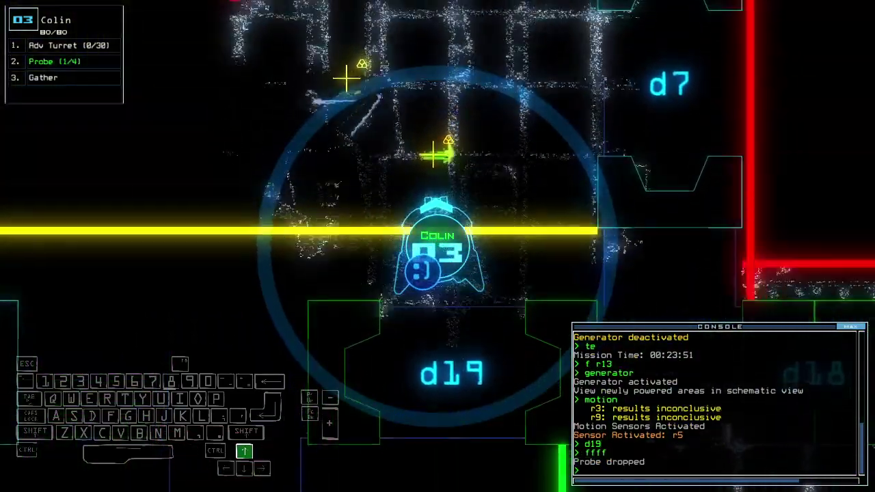
text(g)
key(Return)
text(ffff)
key(Return)
key(Down)
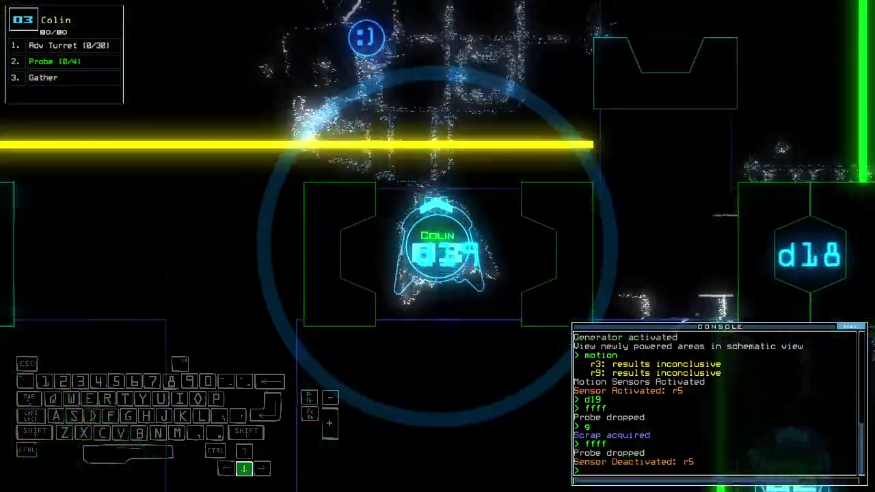
Step: Gather more scrap with drone 3 at d19, then close the doors and recall all drones
key(Down)
key(Up)
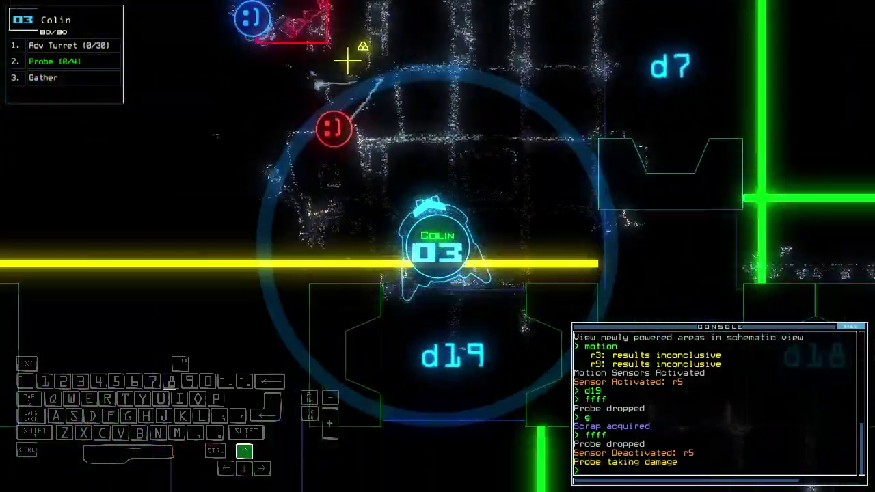
text(g)
key(Return)
key(Down)
key(Down)
text(cccc)
key(Return)
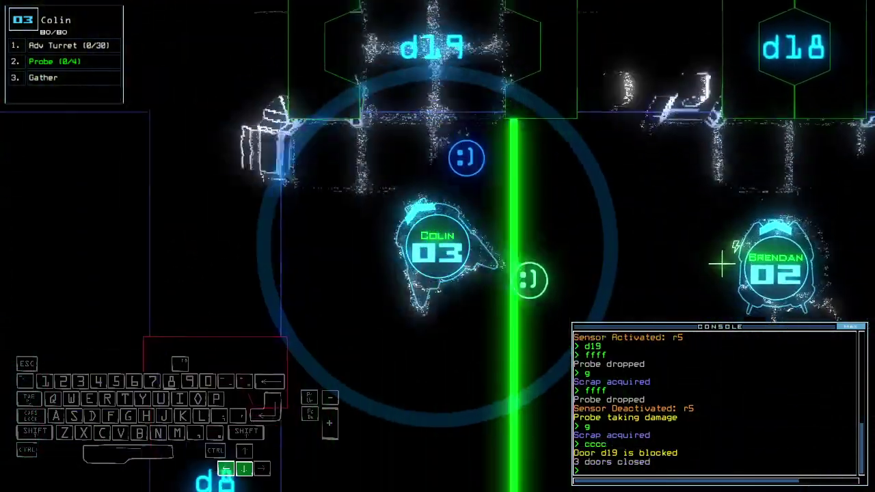
key(Down)
key(space)
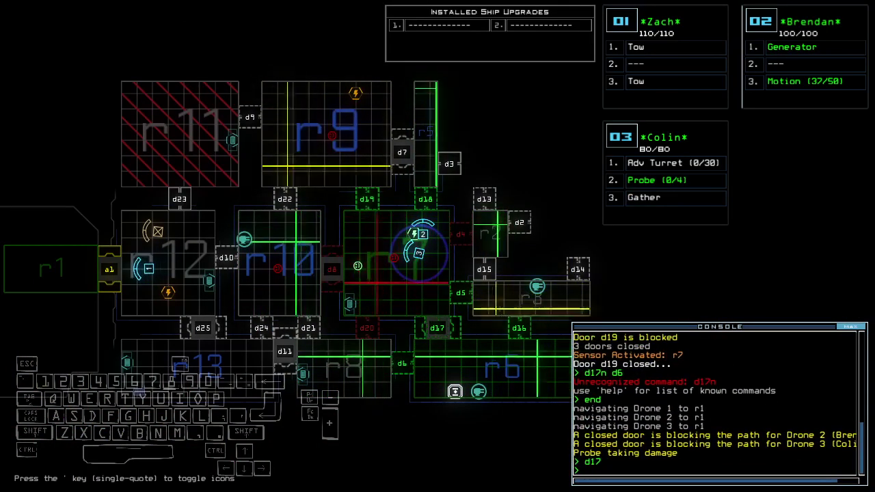
text(d)
Step: Open doors d17 and d6 and move drones 3 and 2 toward them
key(space)
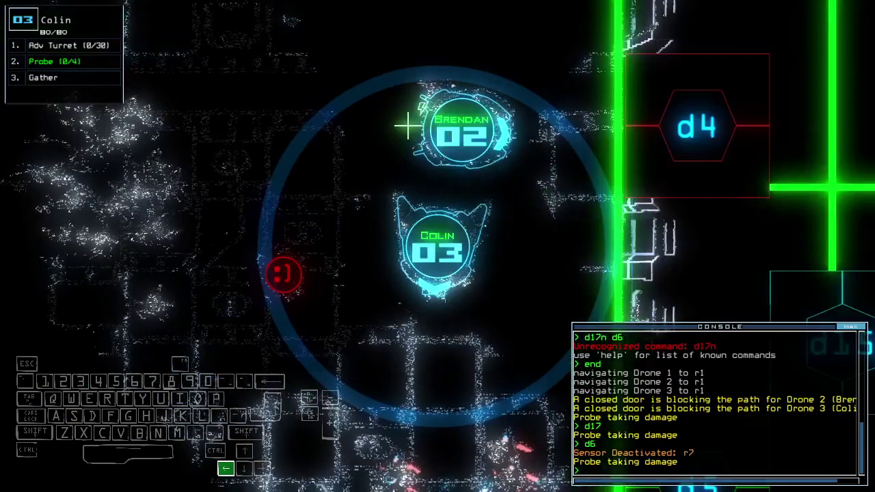
key(Up)
key(Up)
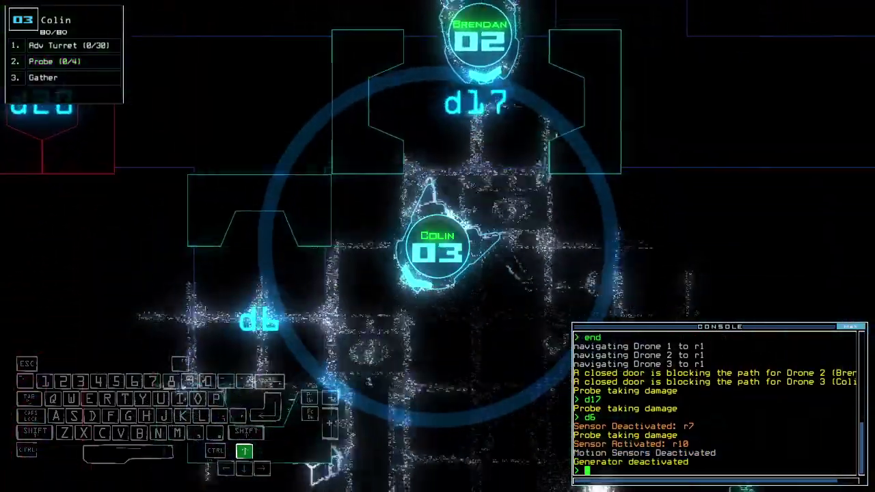
key(2)
key(Up)
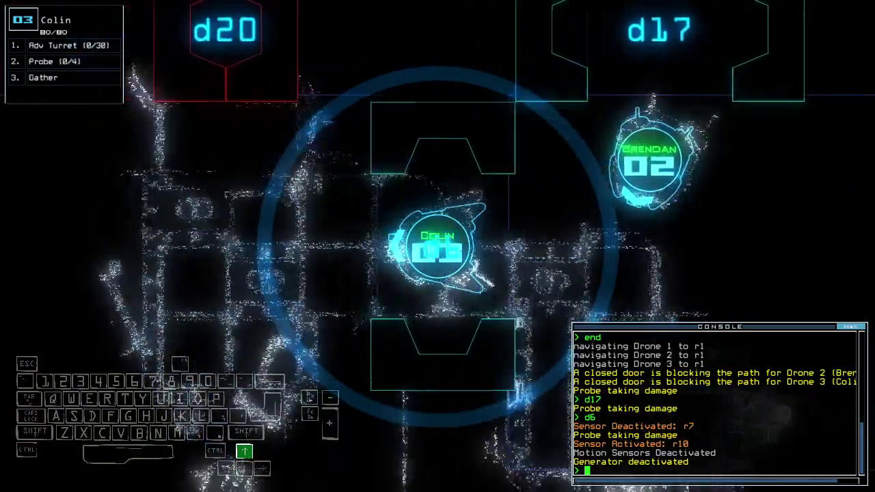
key(Right)
key(Up)
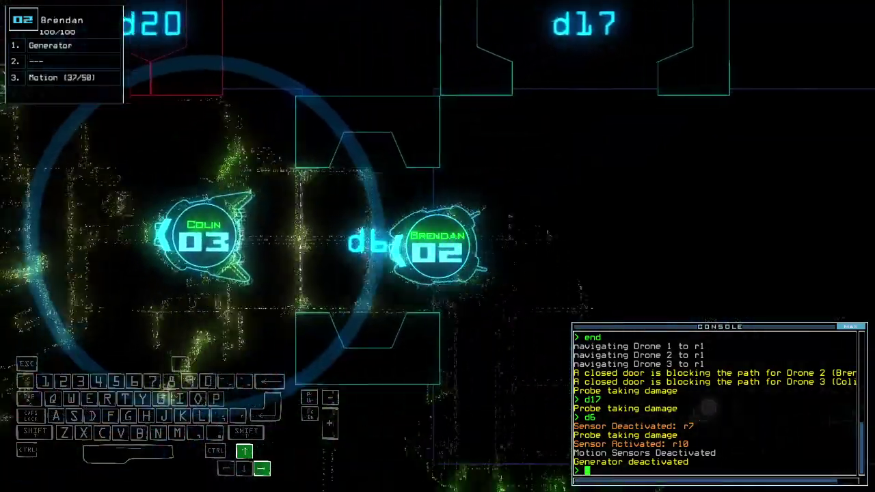
Step: Drive drones 3 and 2 through room r8 toward door d11
key(Up)
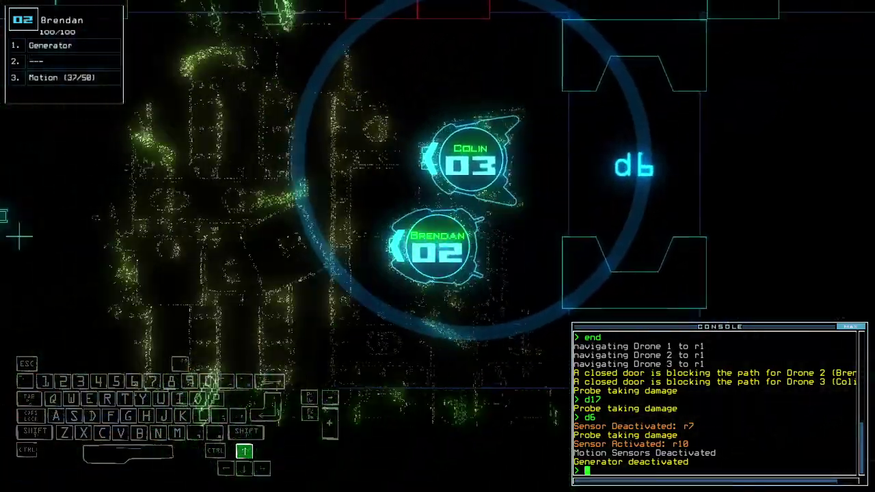
key(3)
key(Up)
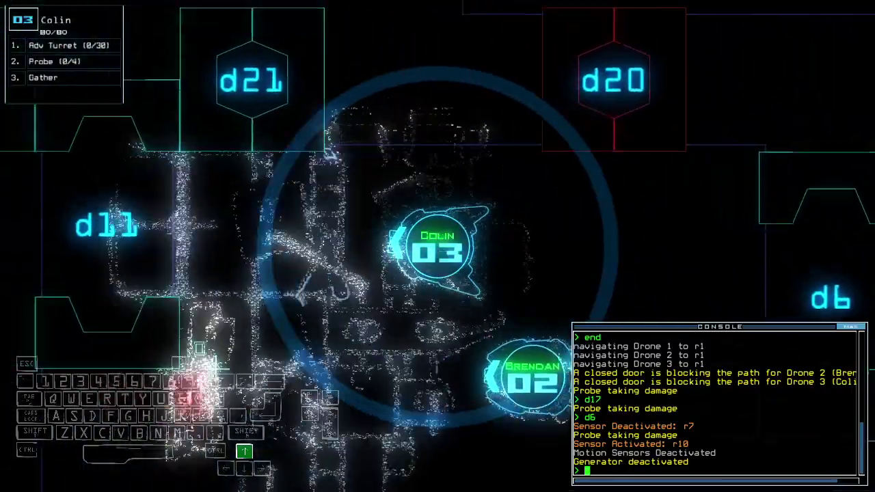
key(Up)
key(space)
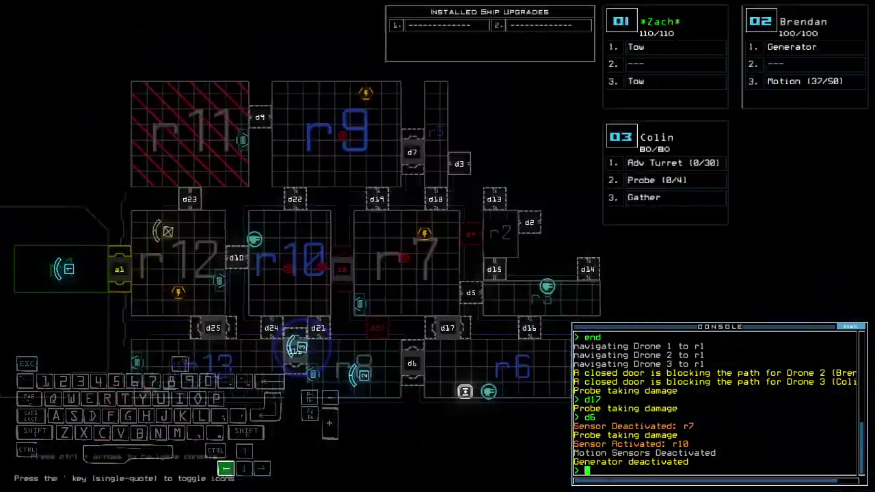
key(space)
key(space)
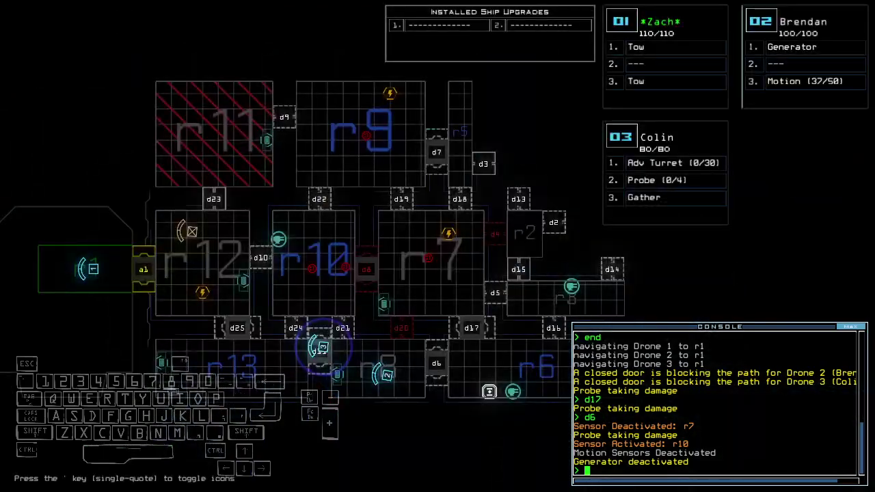
key(space)
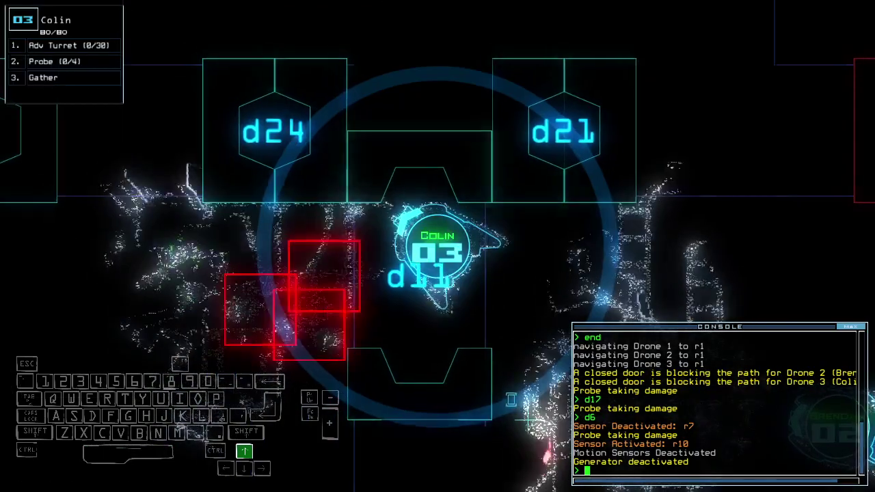
key(space)
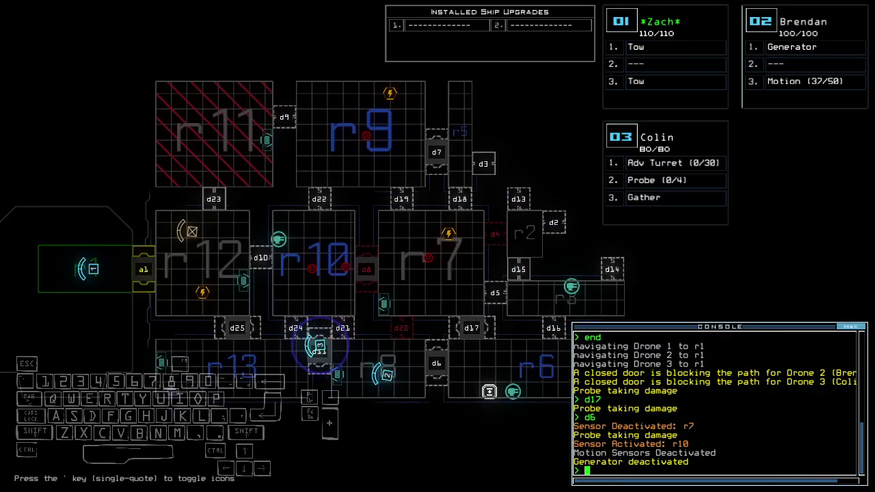
key(2)
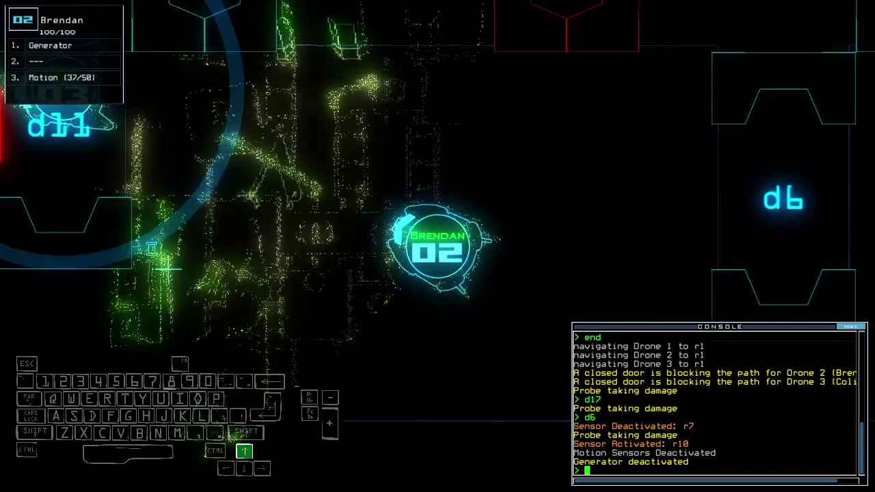
key(space)
key(3)
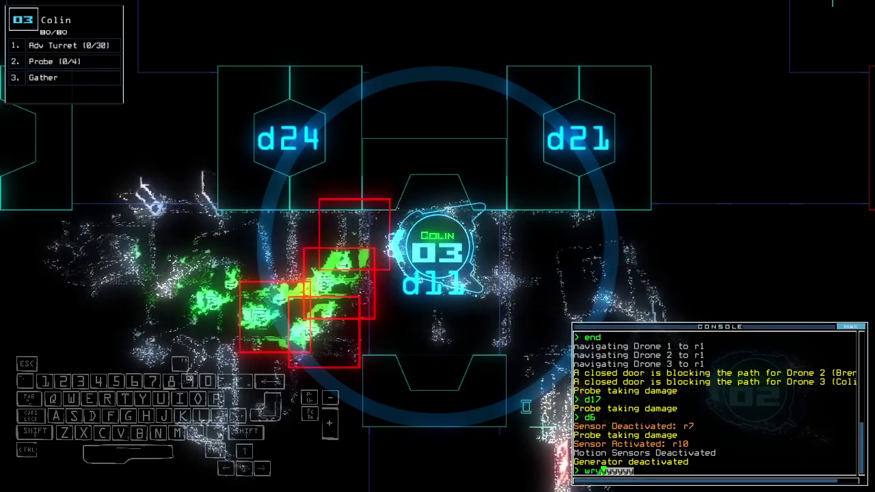
Step: Drive the damaged drone 3 forward and self-destruct it
key(space)
key(space)
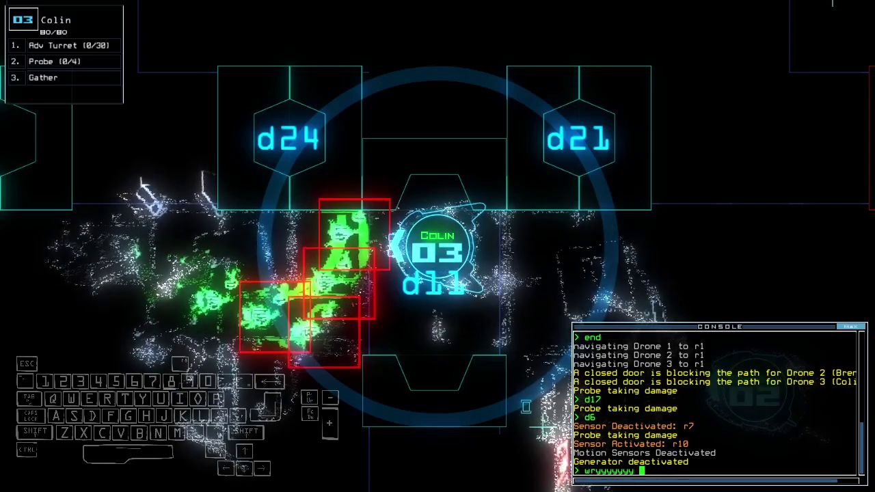
key(space)
key(space)
key(Up)
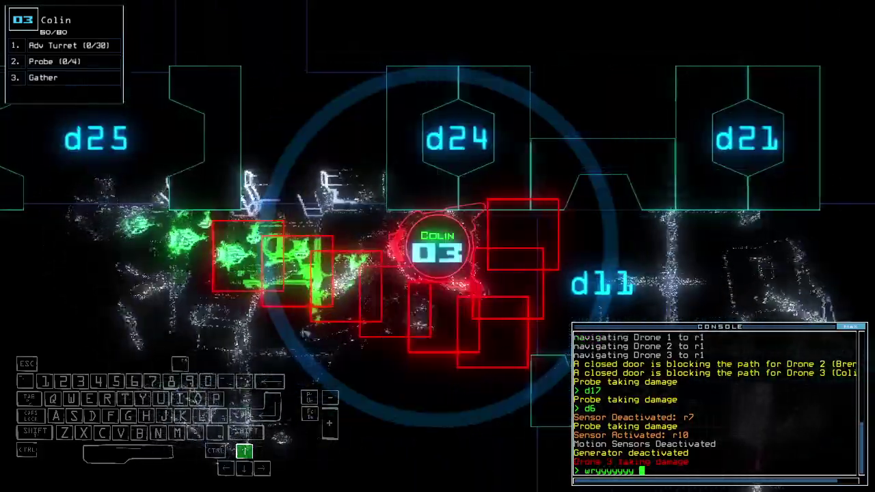
key(Return)
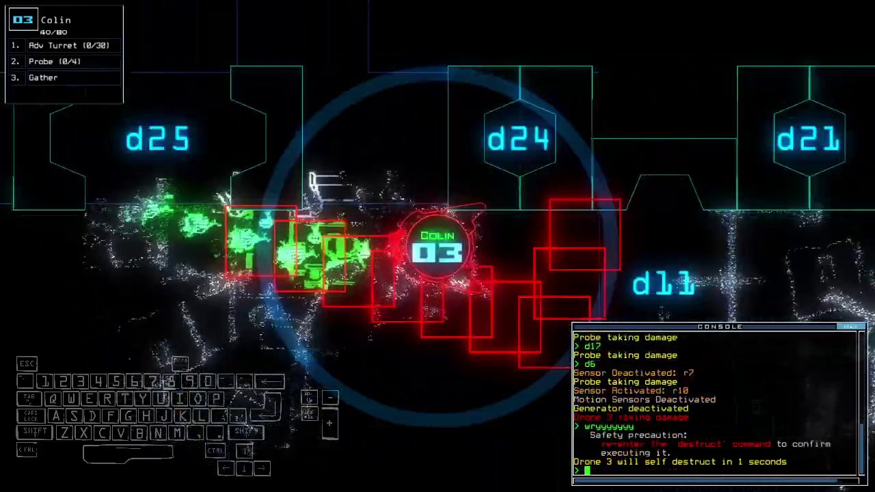
Step: Move drone 2 forward, then take control of drone 1 and back it up
key(2)
key(Up)
key(Right)
key(Up)
key(Up)
key(Up)
key(1)
key(Down)
key(Down)
text(swaba)
Step: Send drone 2 back to r1 with 'back 2' and bring drone 1 alongside drone 3
key(Down)
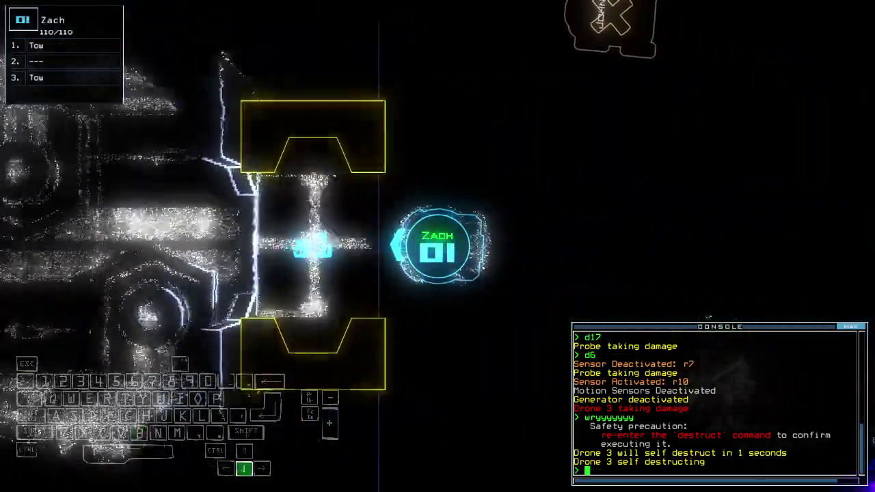
text(back 2)
key(Return)
key(Down)
key(Right)
key(Down)
key(Right)
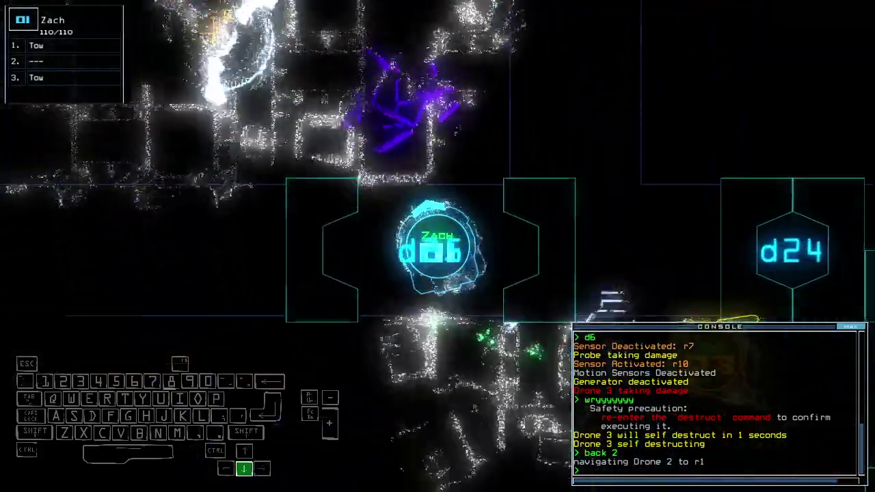
text(tow)
Step: Tow the disabled drone 3 to airlock a1 with drone 1, then release it
key(Return)
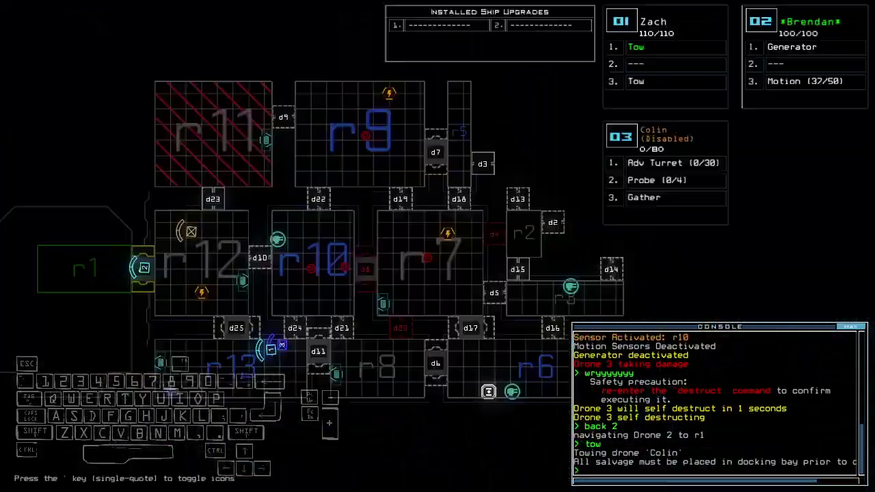
key(1)
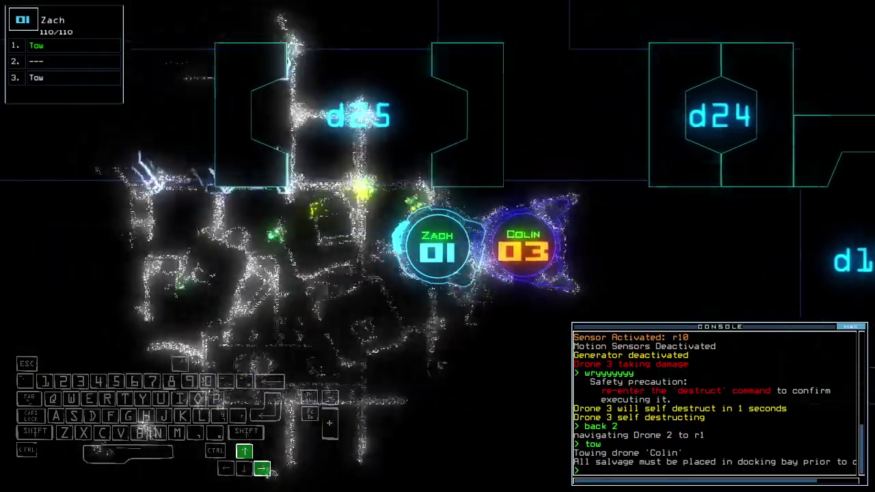
key(Up)
key(Up)
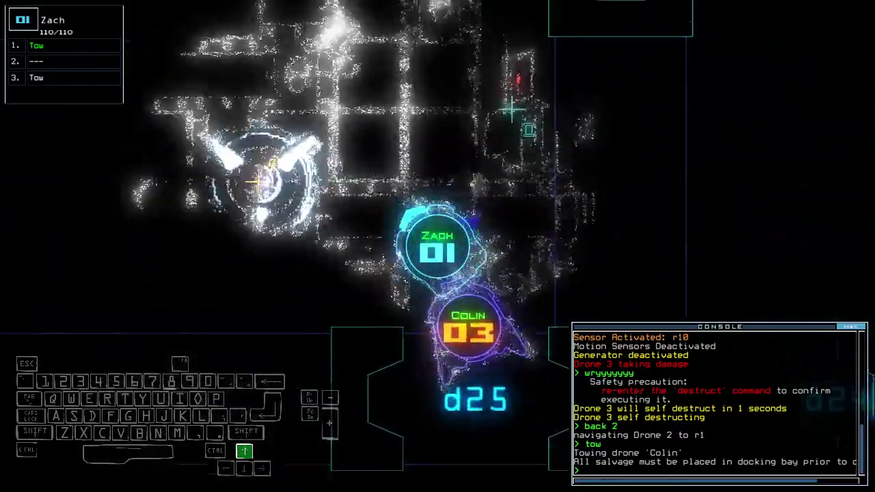
key(Up)
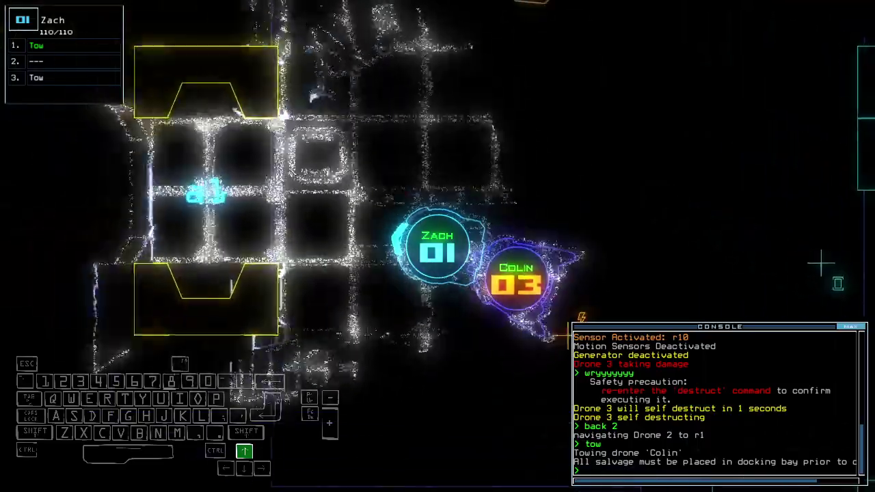
key(Up)
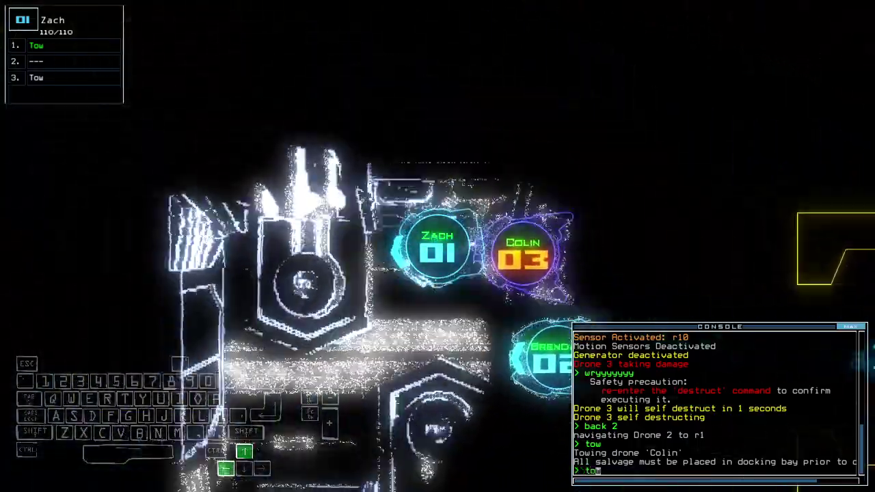
text(tow)
key(Return)
key(space)
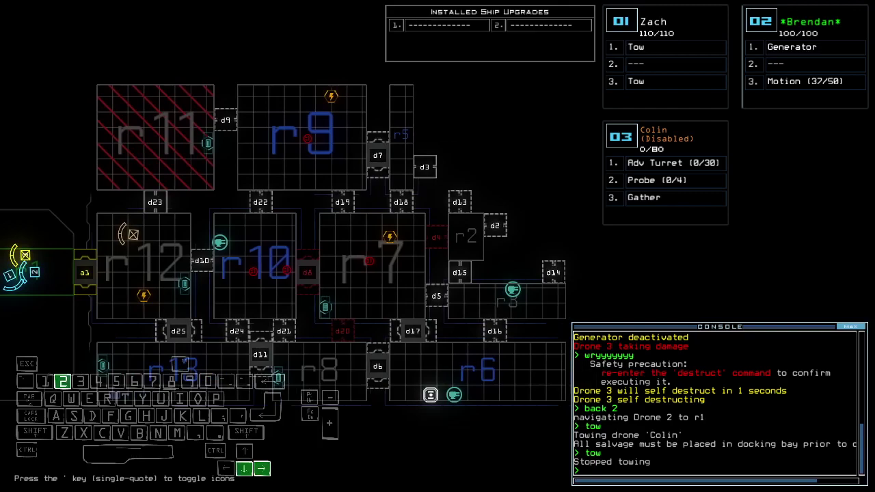
Step: Close all doors to r1 with 'ra', then leave the derelict with 'out'
key(space)
key(space)
text(ra)
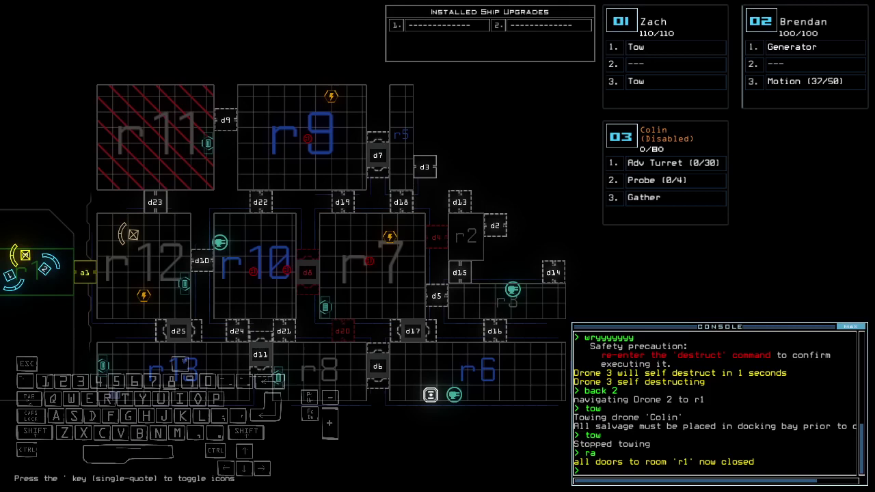
text(ou)
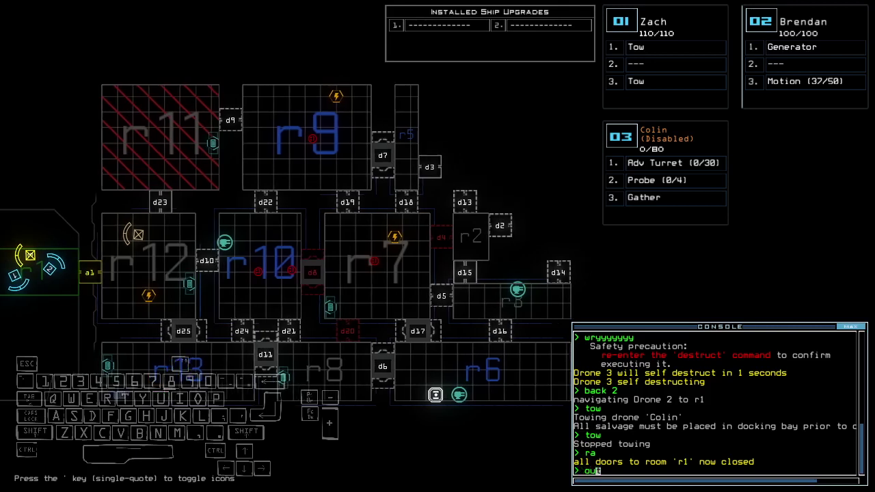
text(t)
key(Return)
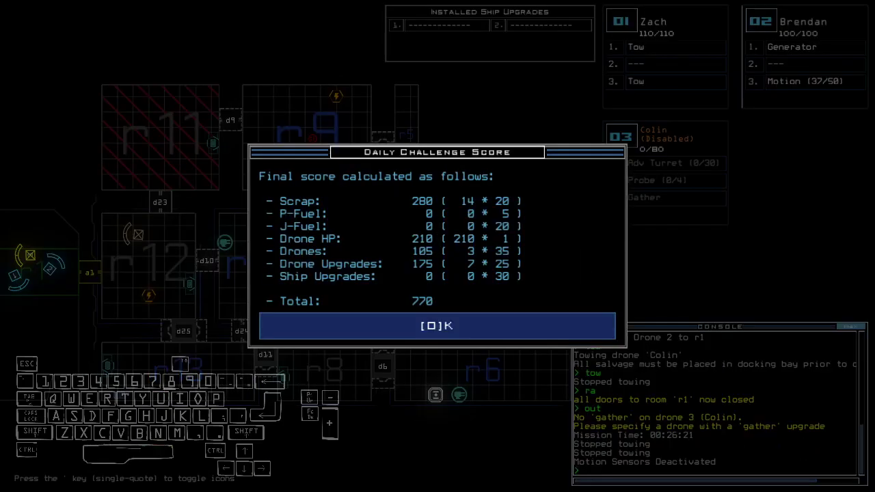
Step: Accept the 770-point score breakdown to show the modded daily leaderboard
key(o)
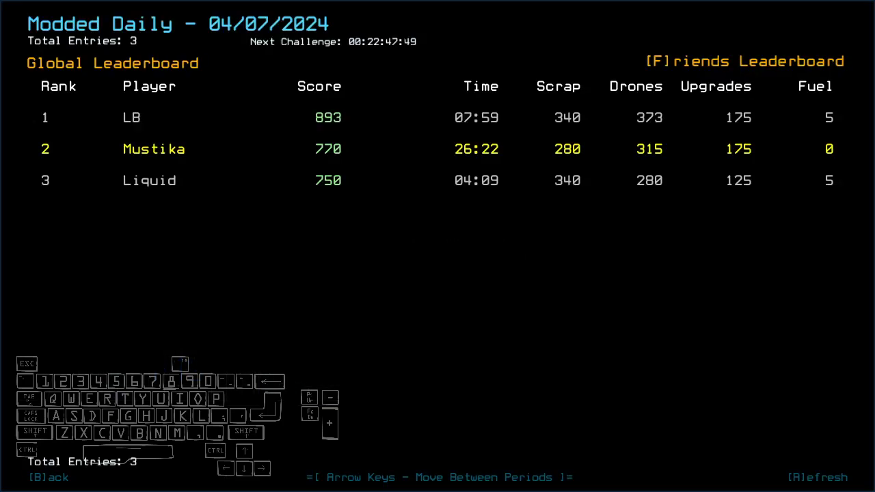